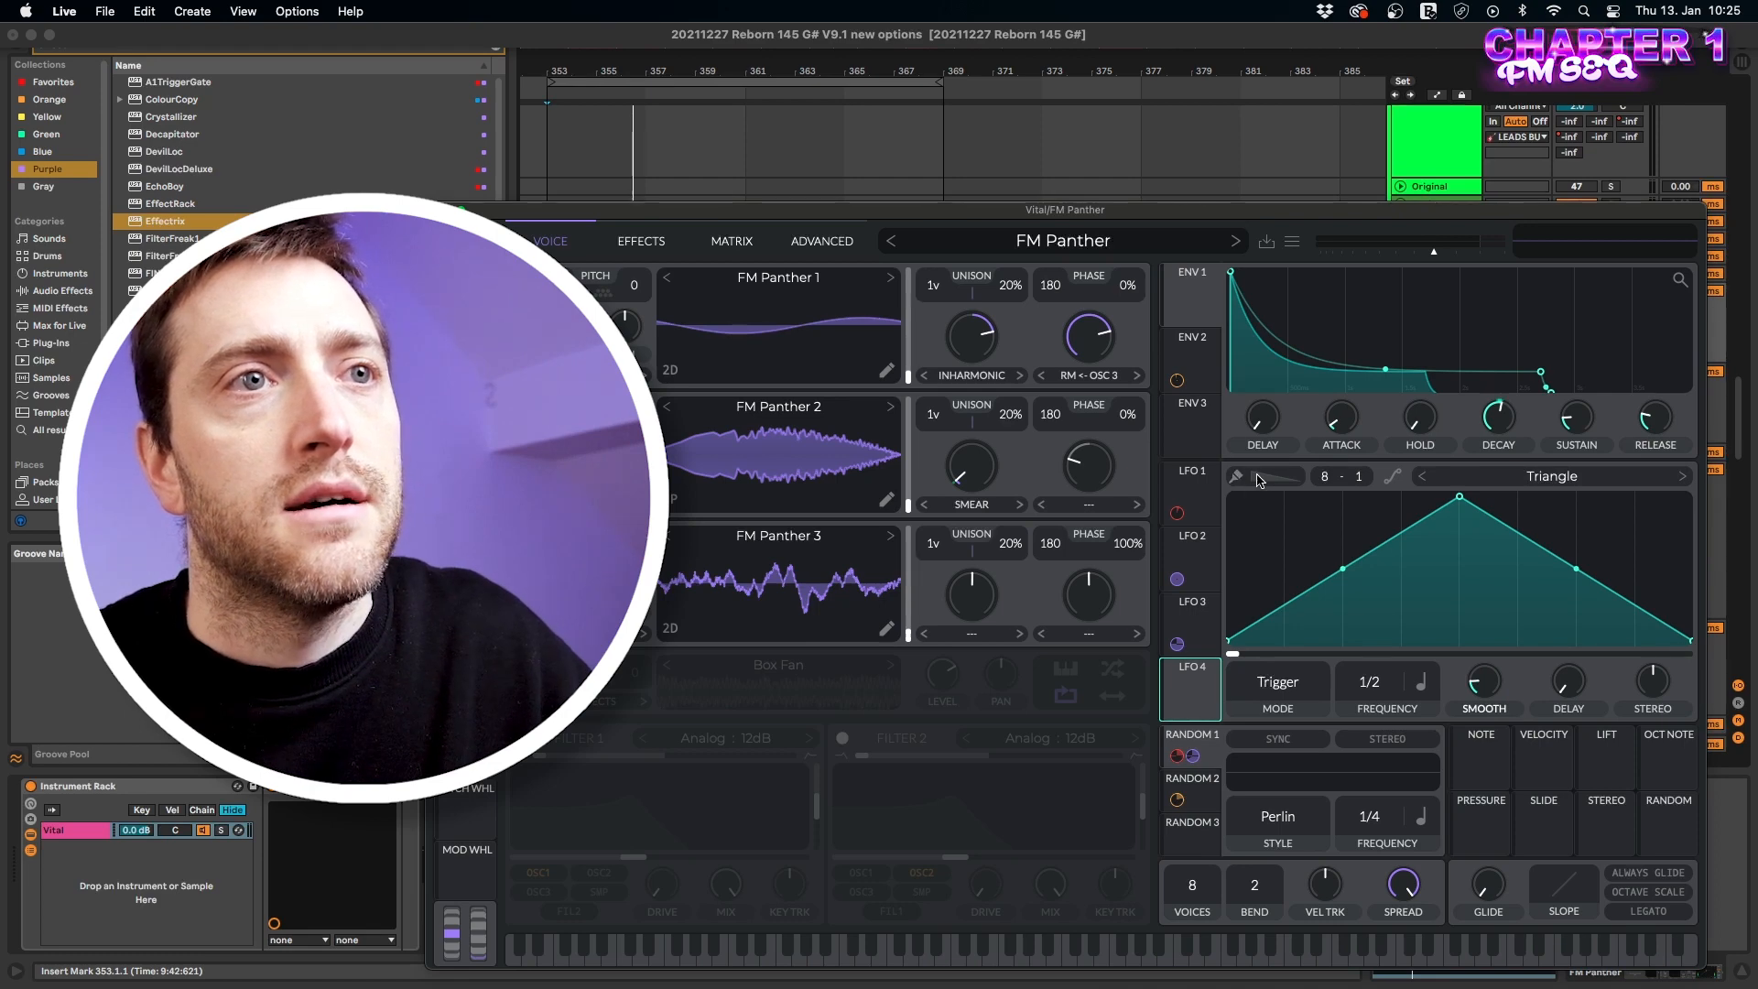
# Paint a stepped pattern of high and low blocks in LFO 4 on the eight-division grid and set its mode to Sync.
pyautogui.click(1235, 477)
pyautogui.click(1292, 502)
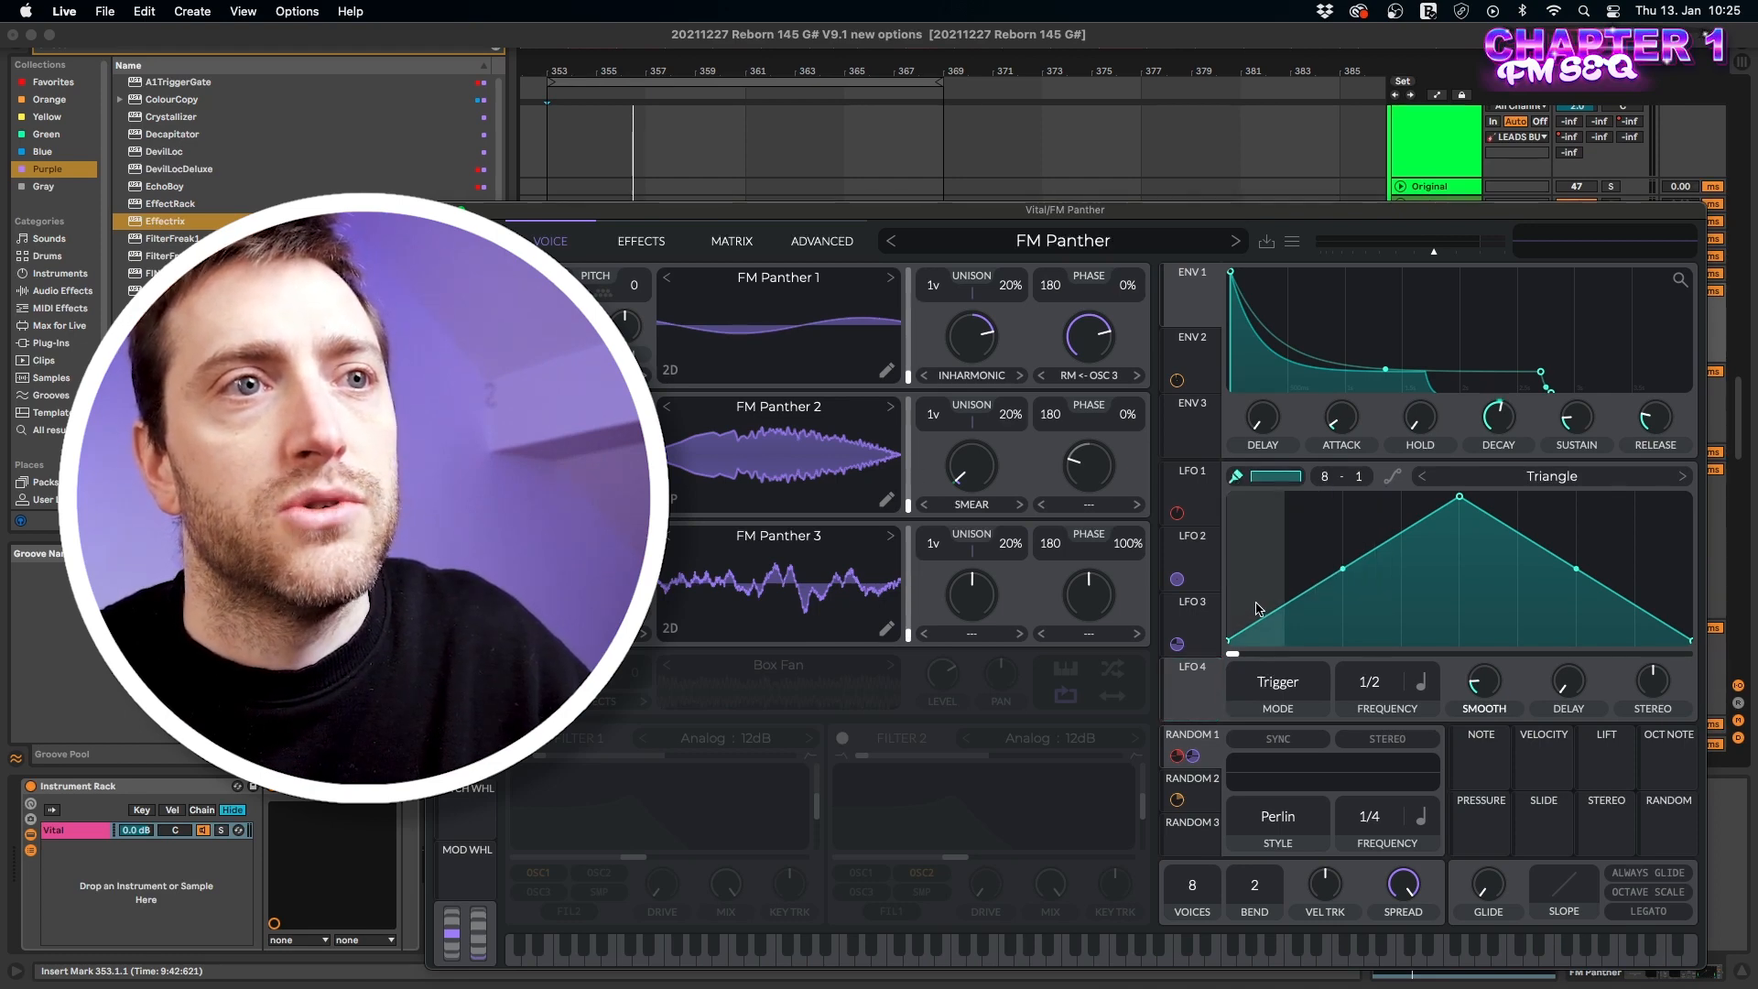
pyautogui.moveTo(1258, 609); pyautogui.dragTo(1253, 475)
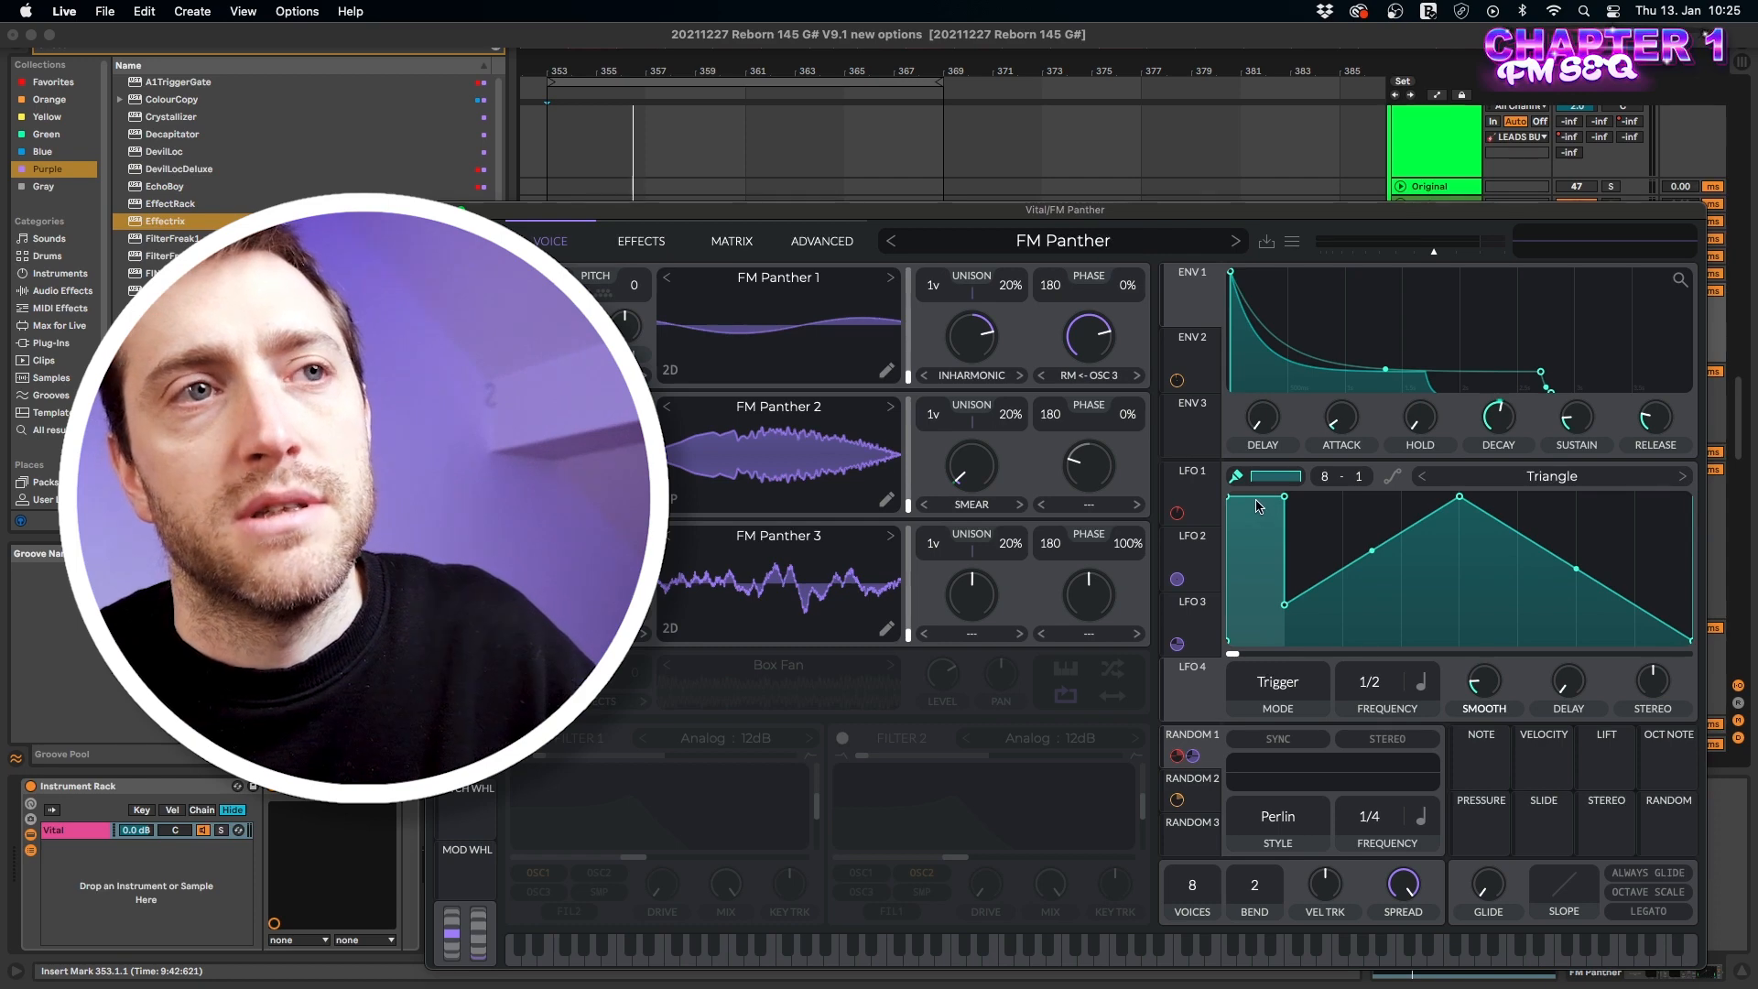
pyautogui.moveTo(1300, 575)
pyautogui.mouseDown()
pyautogui.moveTo(1300, 635)
pyautogui.moveTo(1306, 499)
pyautogui.moveTo(1315, 586)
pyautogui.moveTo(1317, 535)
pyautogui.moveTo(1369, 586)
pyautogui.moveTo(1371, 641)
pyautogui.moveTo(1337, 644)
pyautogui.mouseUp()
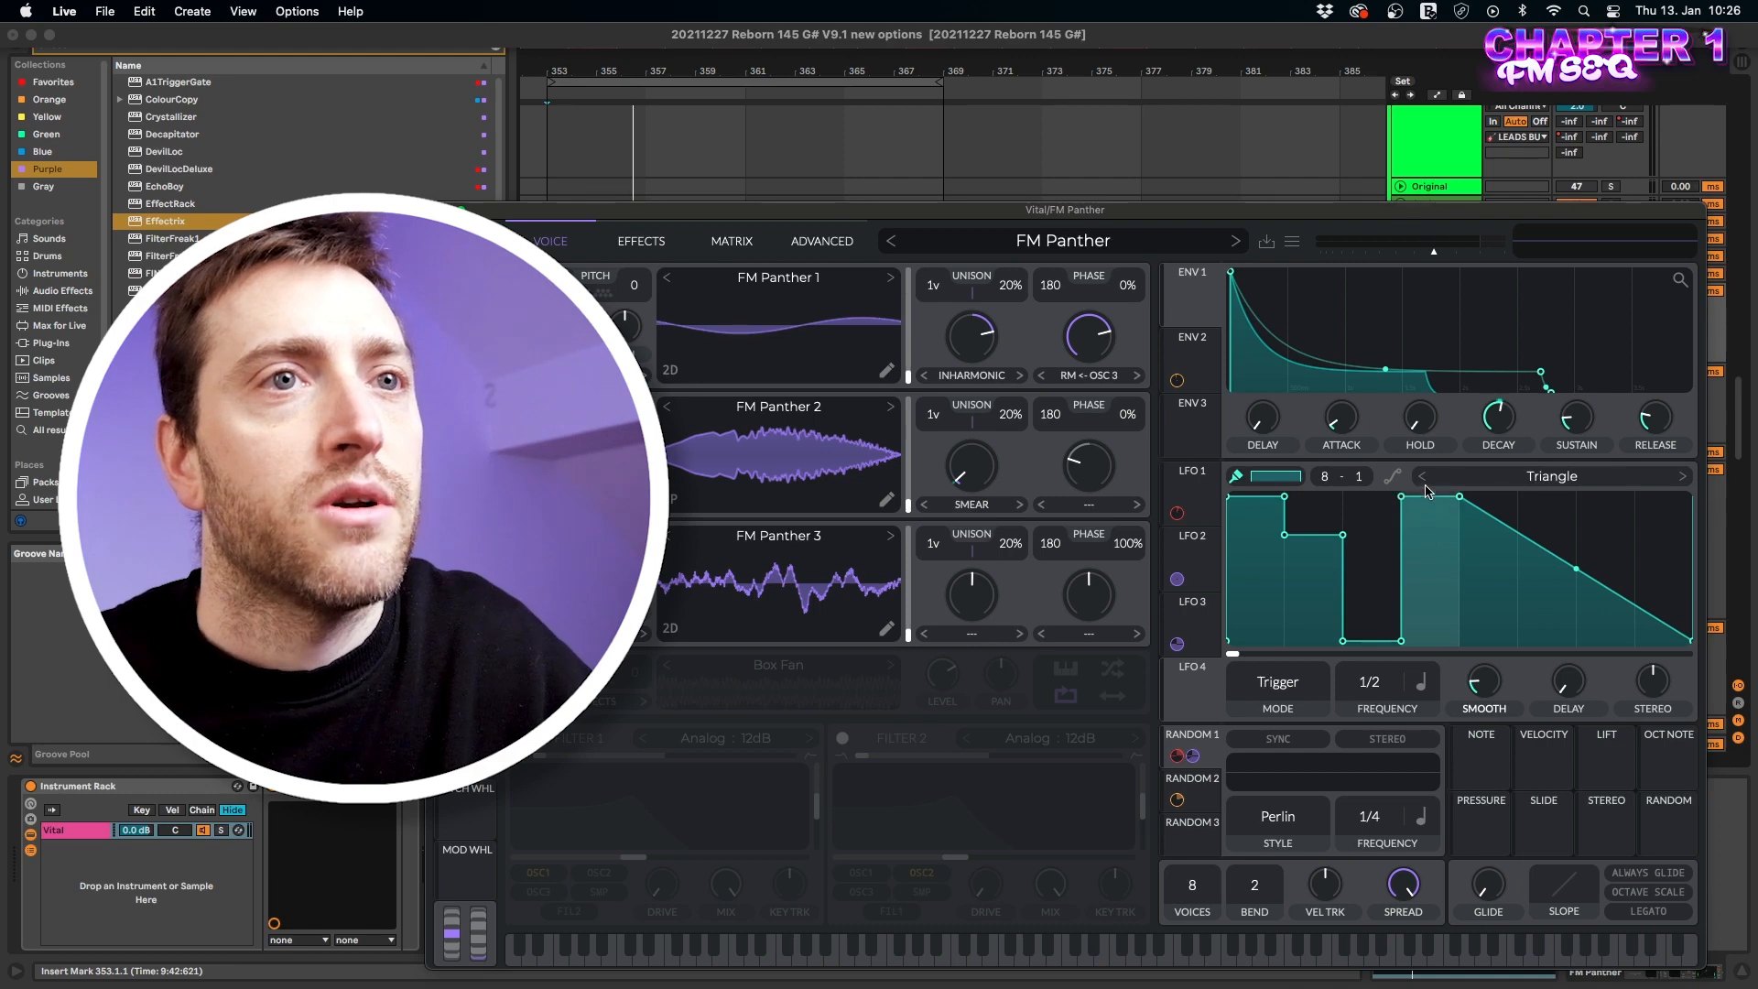
pyautogui.moveTo(1431, 515); pyautogui.dragTo(1427, 487)
pyautogui.moveTo(1497, 544)
pyautogui.mouseDown()
pyautogui.moveTo(1493, 636)
pyautogui.moveTo(1557, 639)
pyautogui.moveTo(1598, 604)
pyautogui.moveTo(1603, 496)
pyautogui.mouseUp()
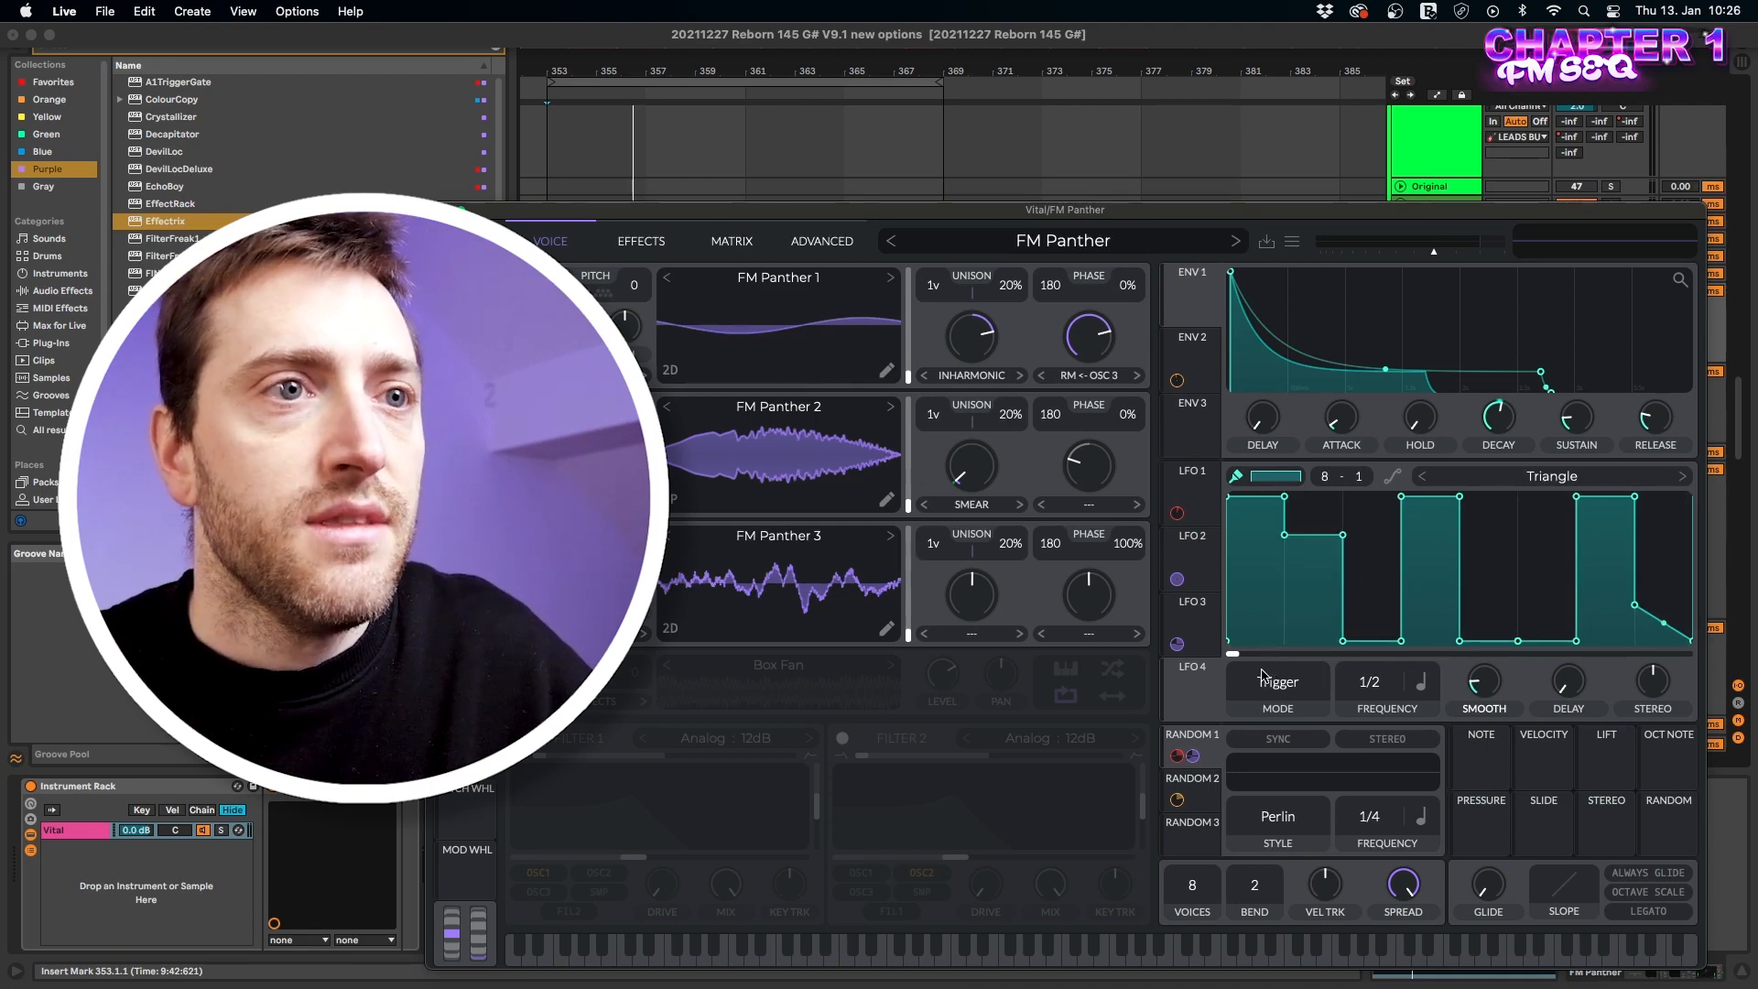
pyautogui.click(1283, 690)
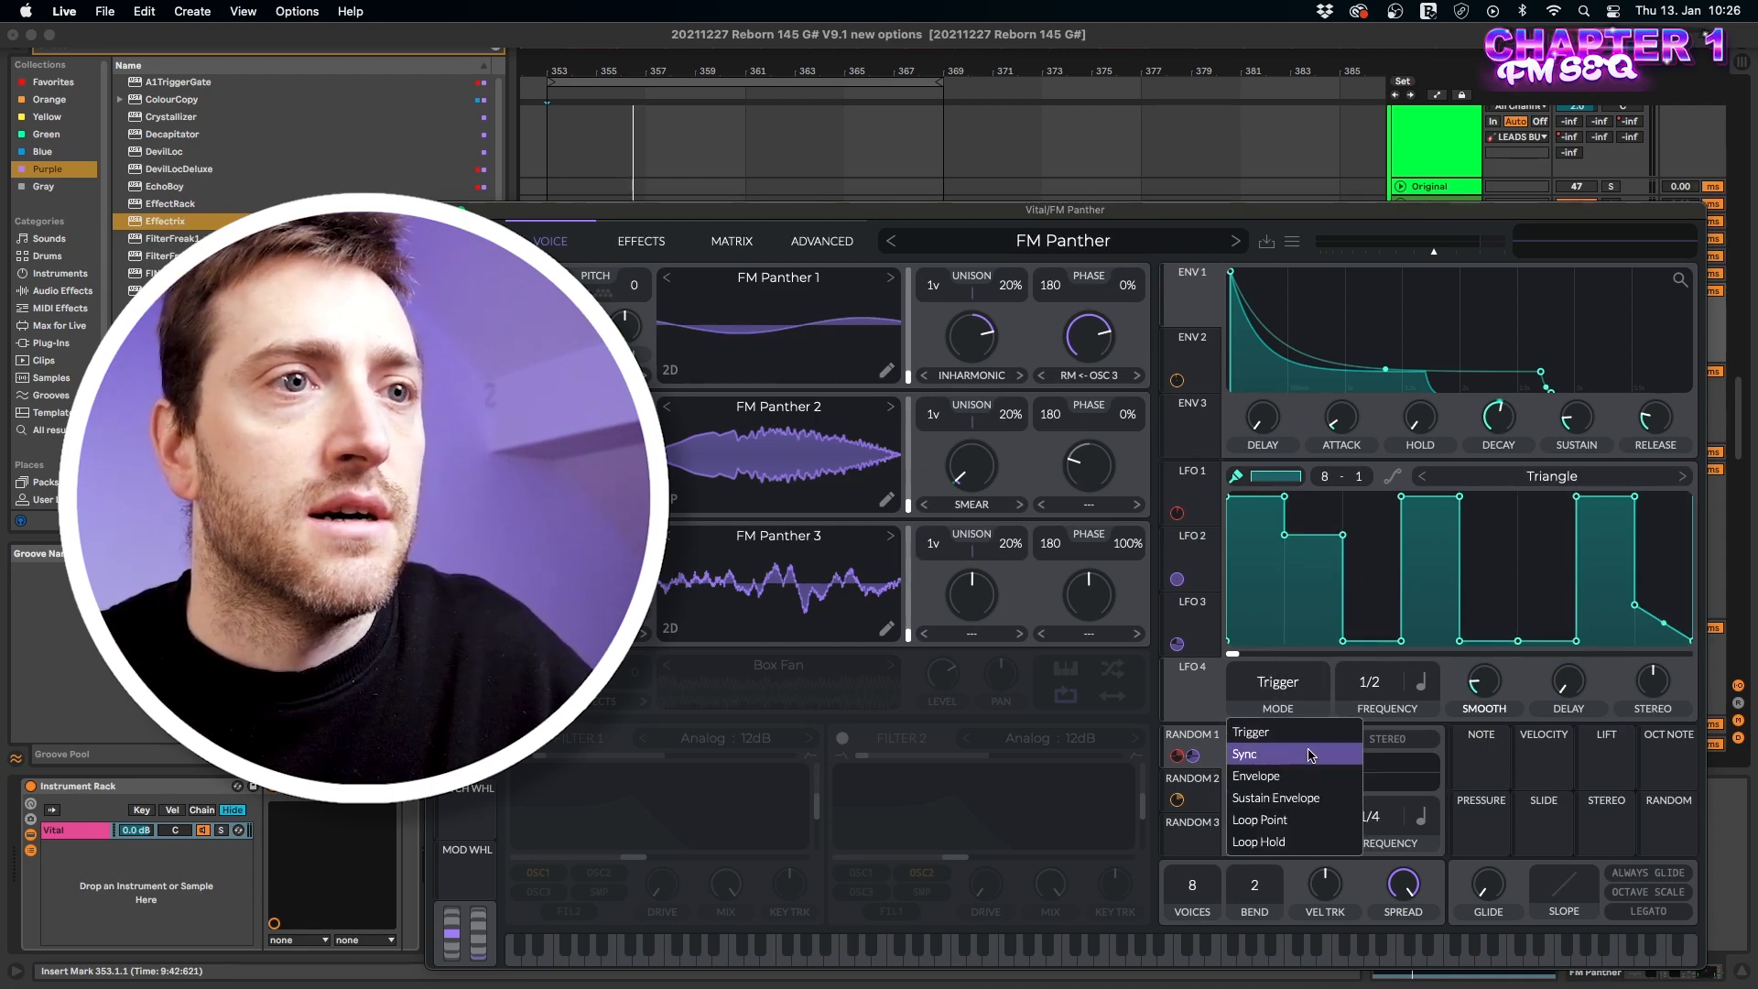
pyautogui.click(1270, 755)
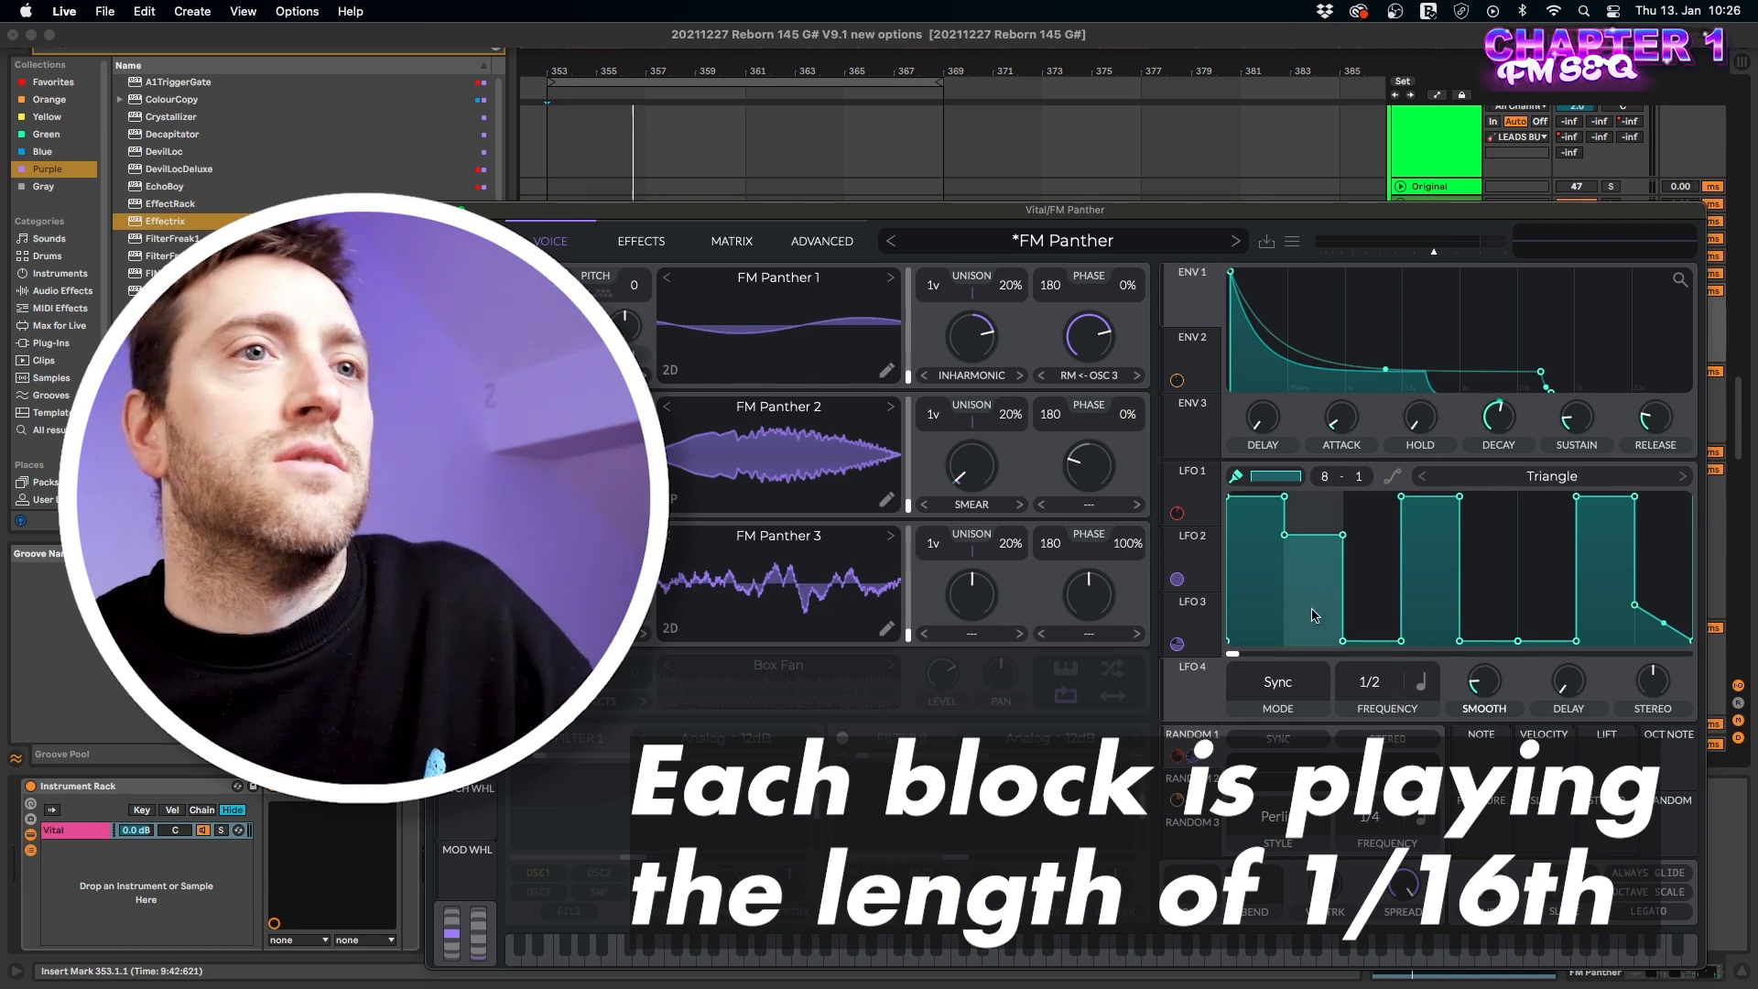
# Assign LFO 4 to the levels of oscillators 1 and 2 and adjust the modulation amount on oscillator 1's level.
pyautogui.moveTo(1189, 687); pyautogui.dragTo(565, 326)
pyautogui.moveTo(1211, 666); pyautogui.dragTo(565, 456)
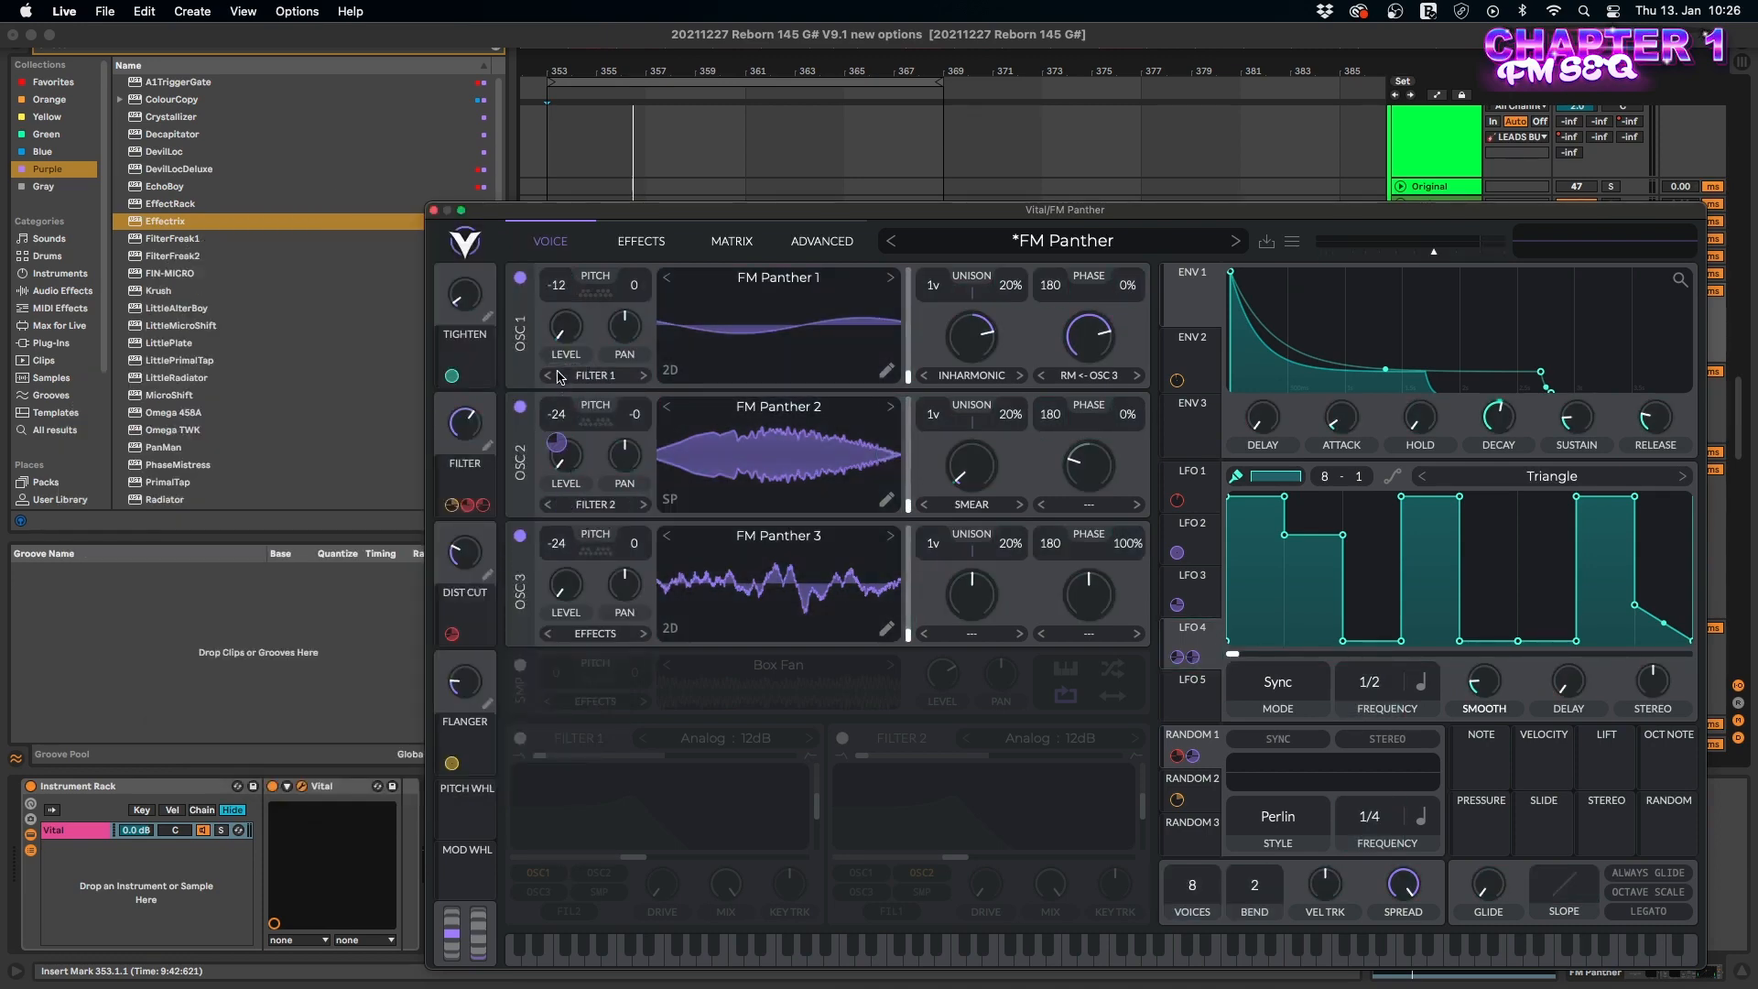
pyautogui.moveTo(566, 377)
pyautogui.moveTo(566, 375); pyautogui.dragTo(573, 346)
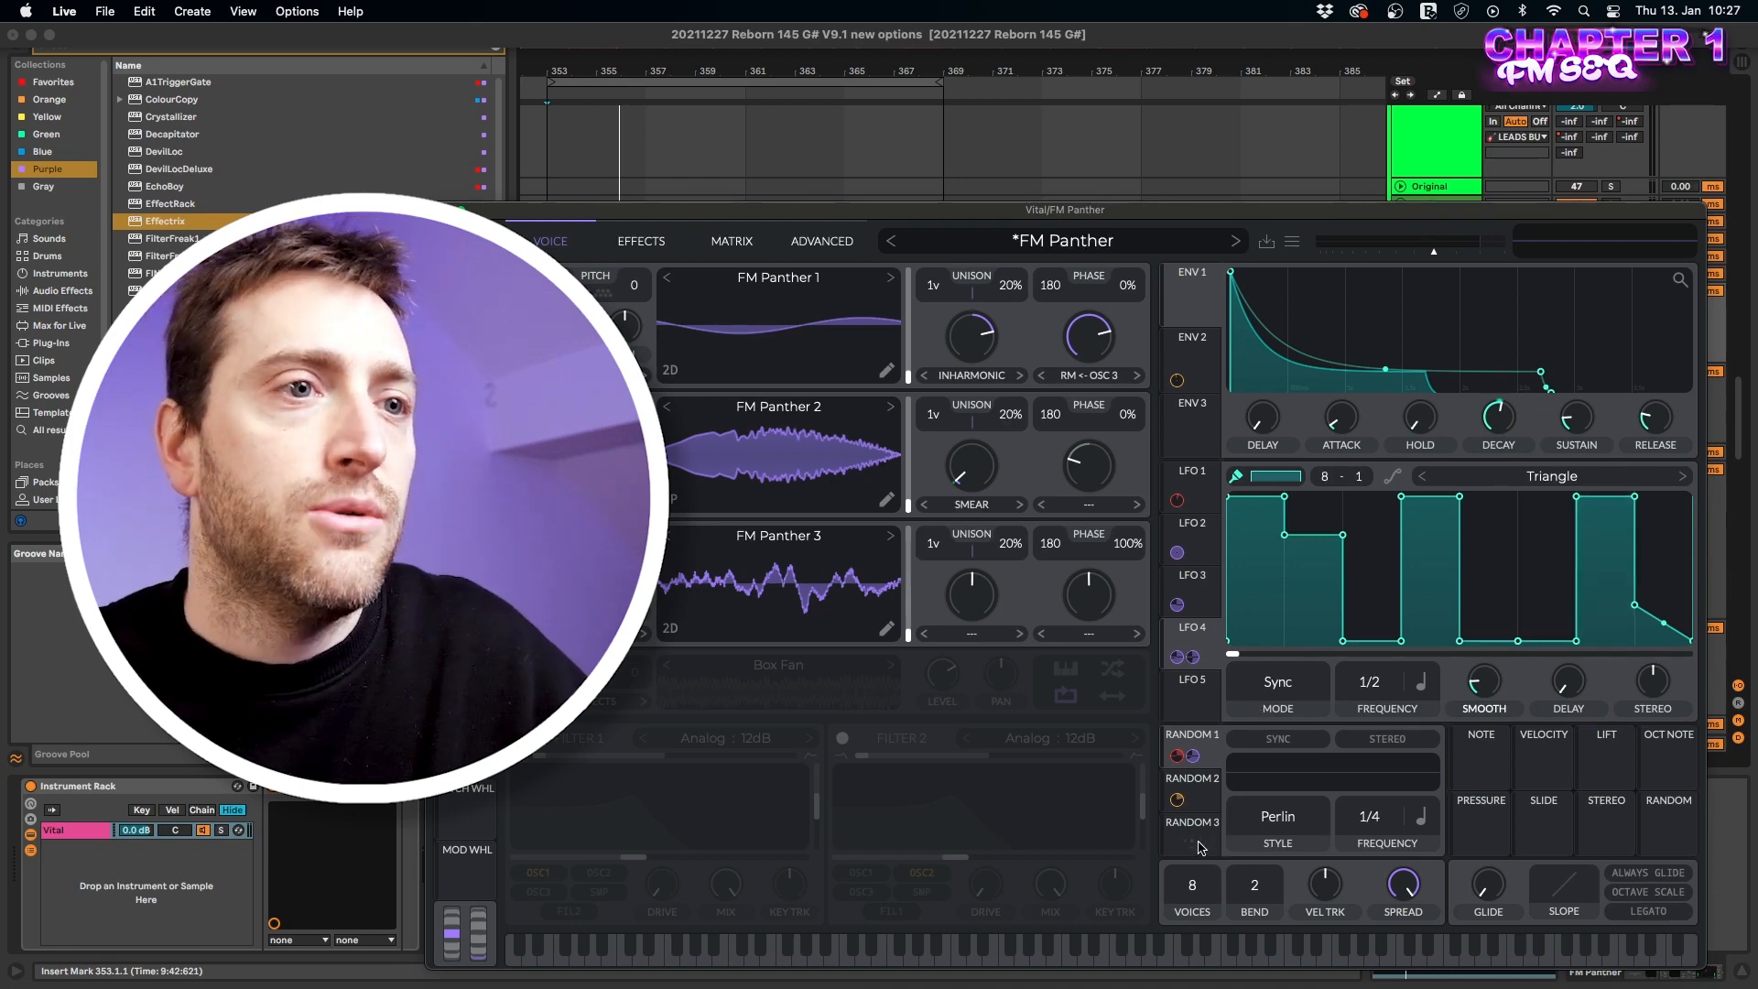
# Assign Random 3 to the phase of LFO 4 and set Random 3's frequency to 1/8.
pyautogui.click(1203, 837)
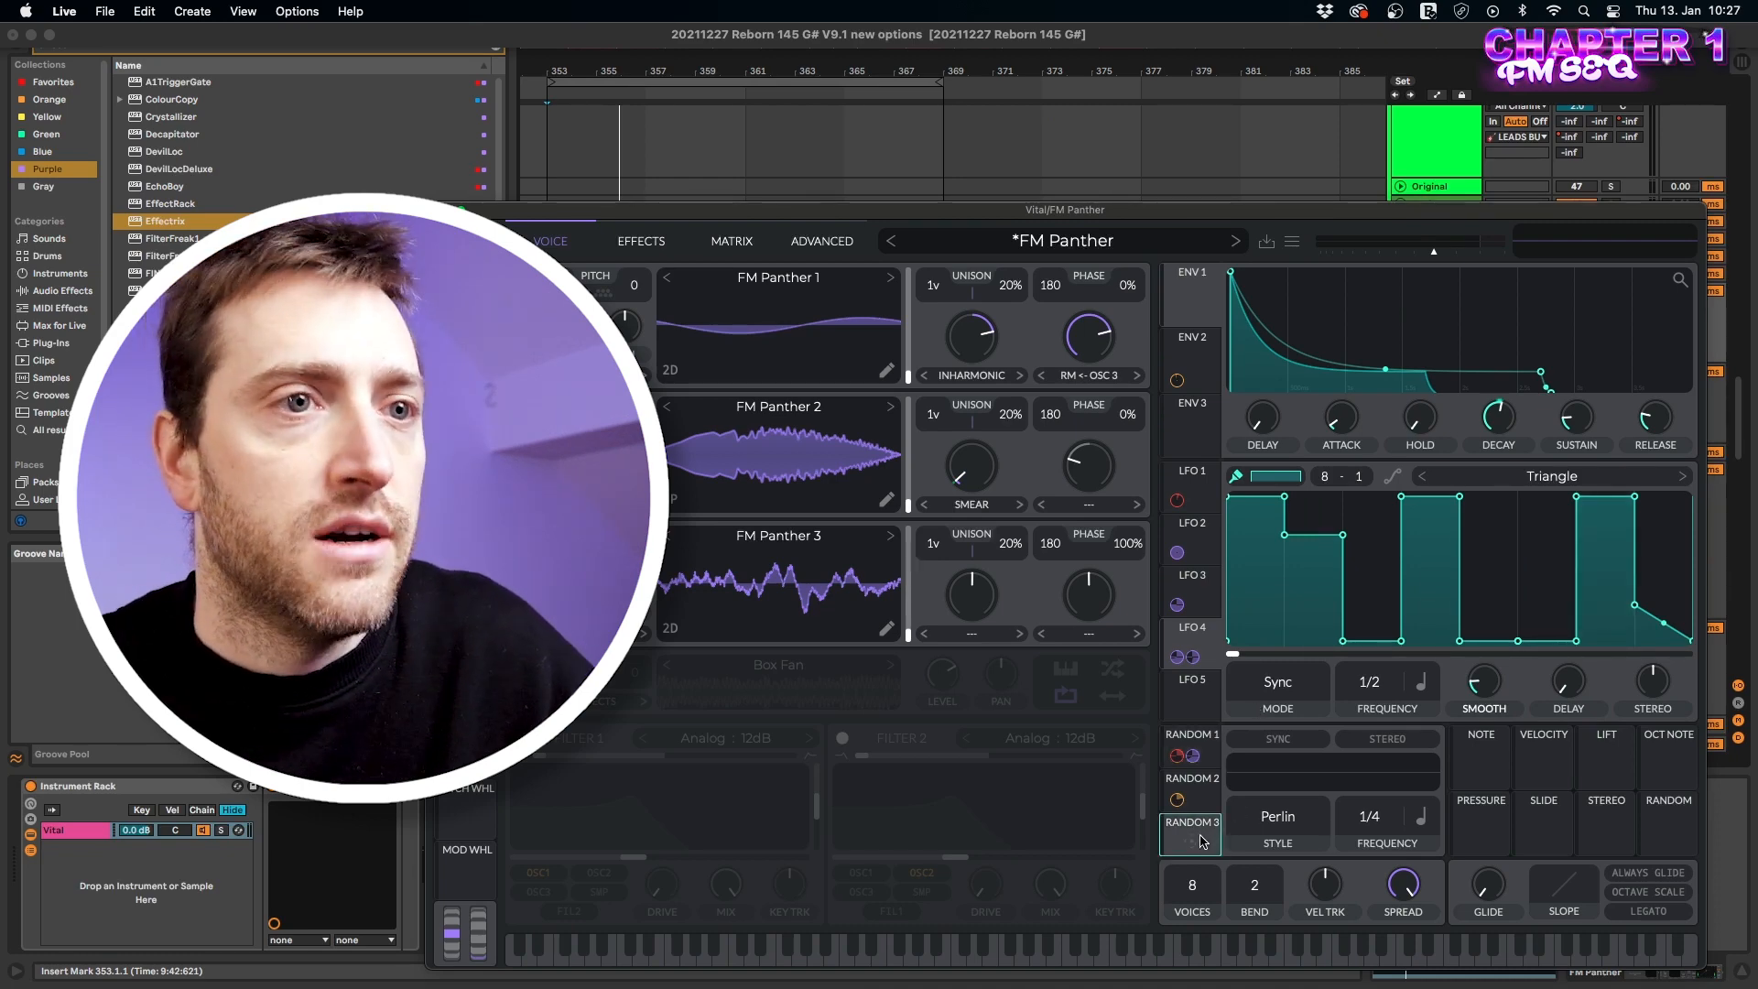
pyautogui.moveTo(1195, 847); pyautogui.dragTo(1296, 656)
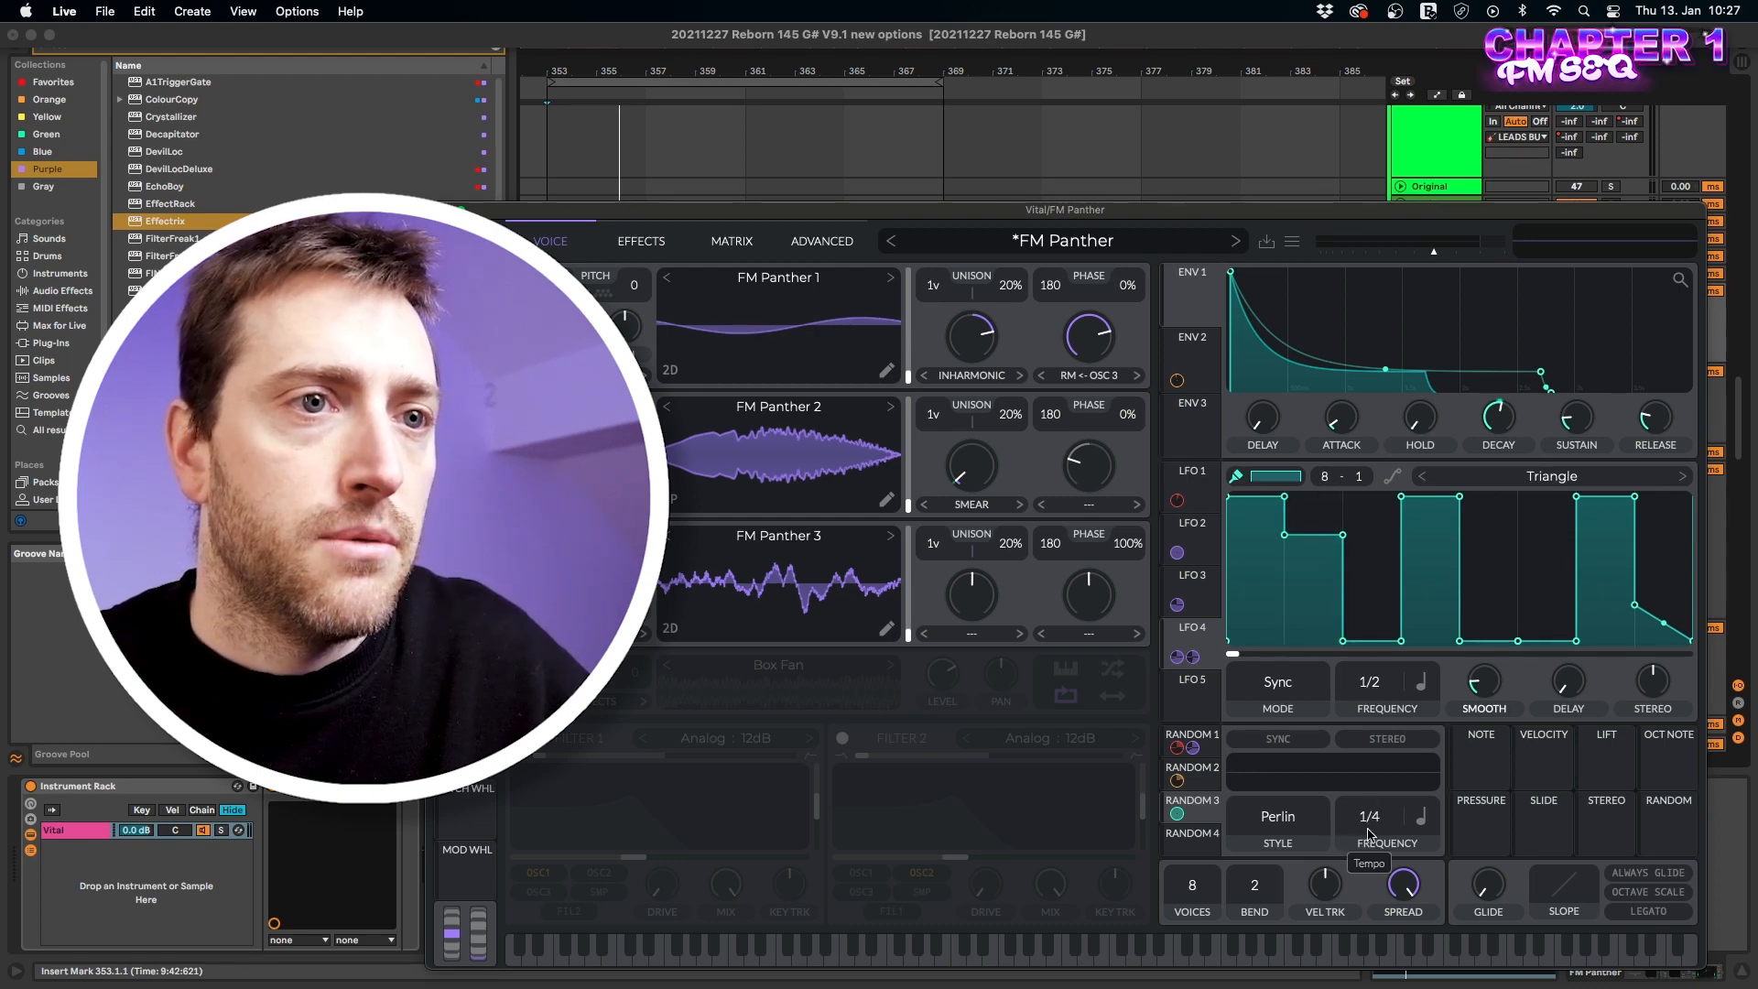
pyautogui.moveTo(1371, 834); pyautogui.dragTo(1368, 865)
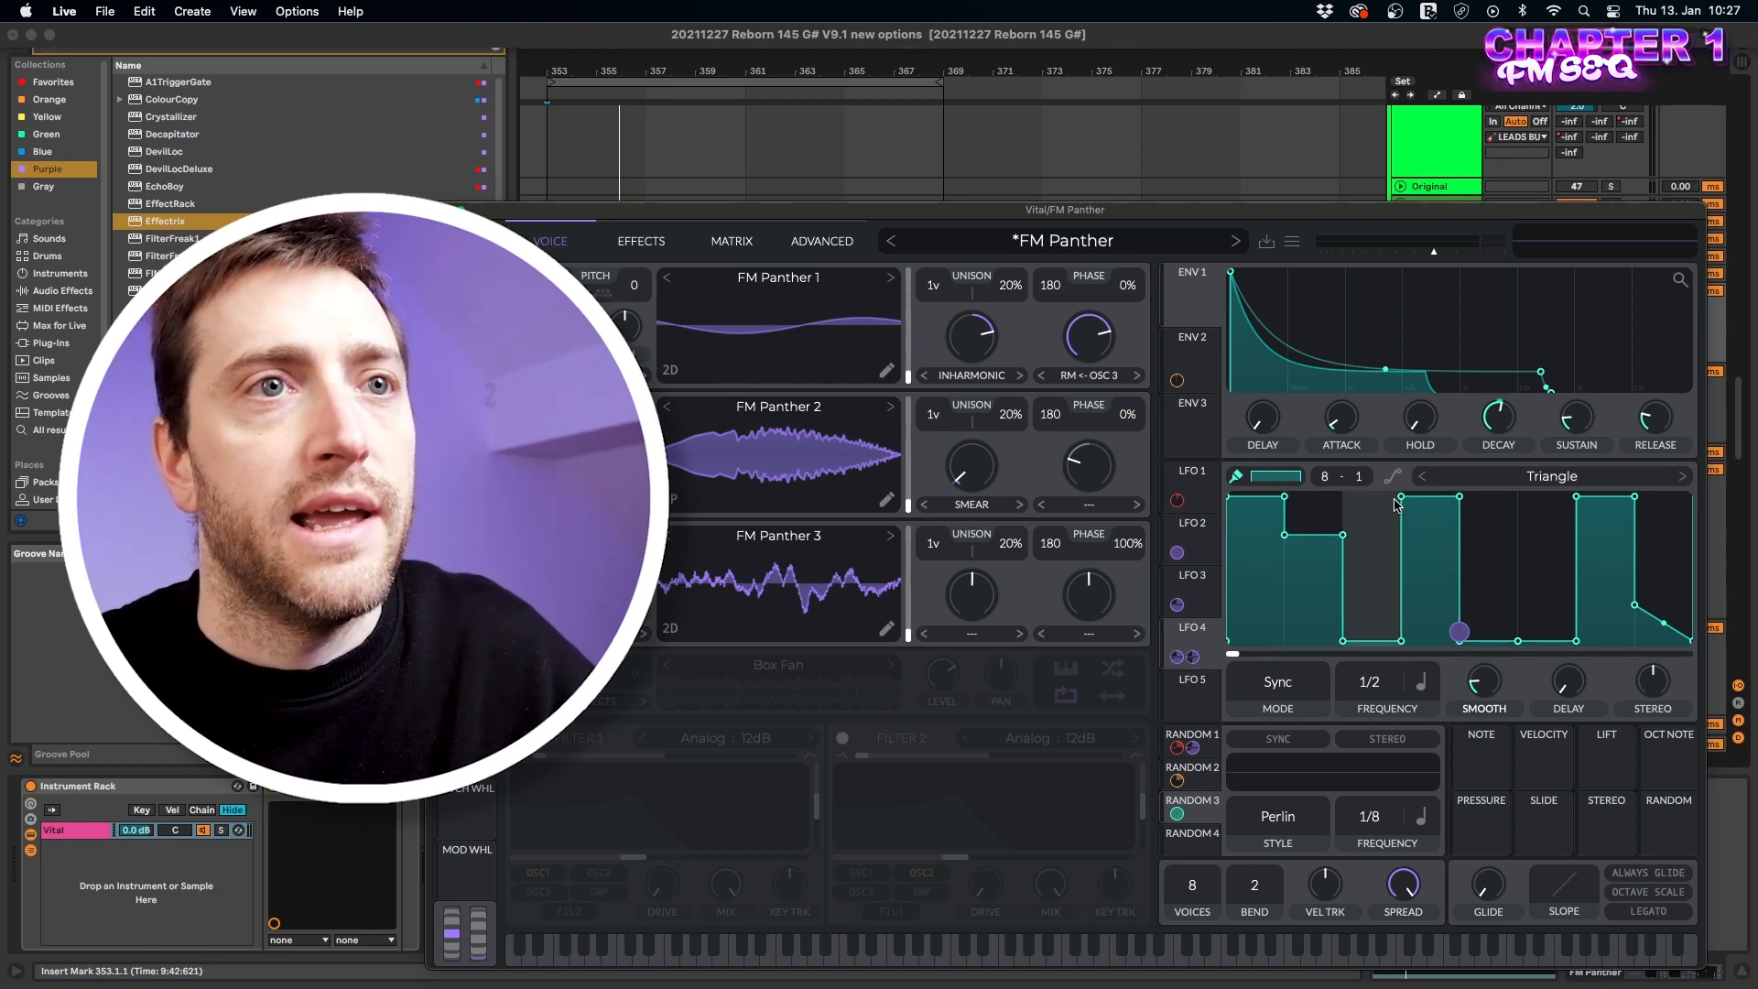
# Audition the randomised sequence and set Random 3's style to Sample & Hold.
pyautogui.press('space')
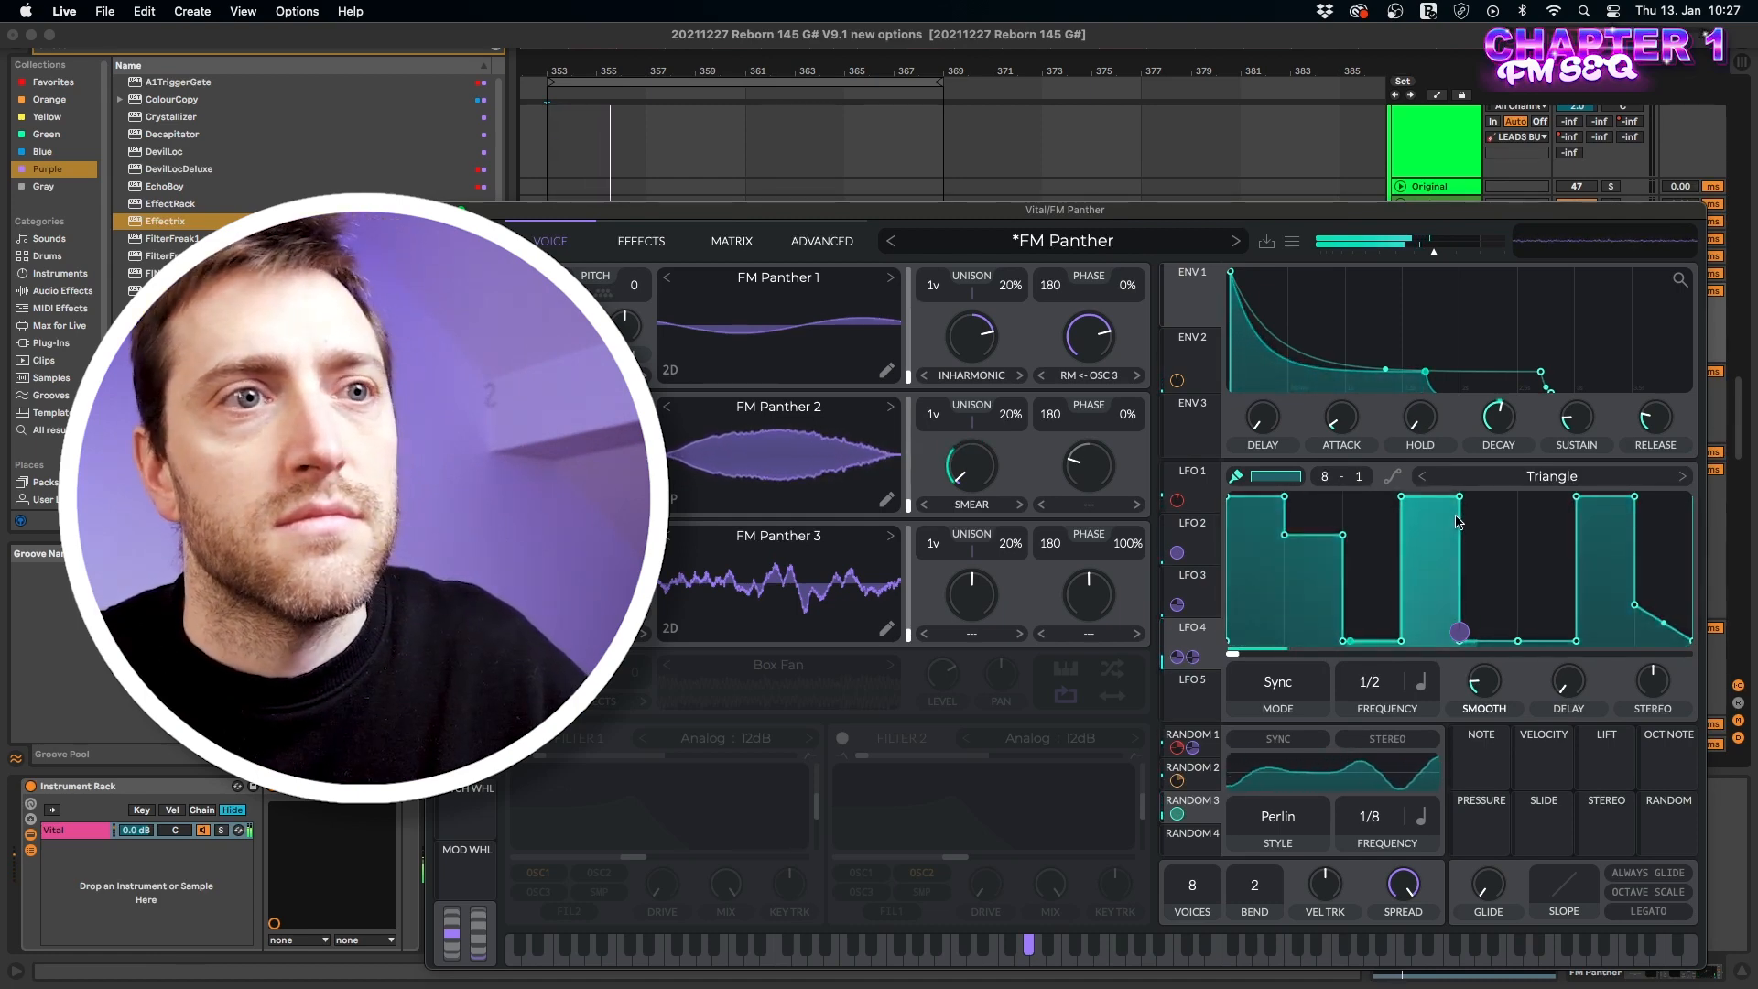
pyautogui.press('space')
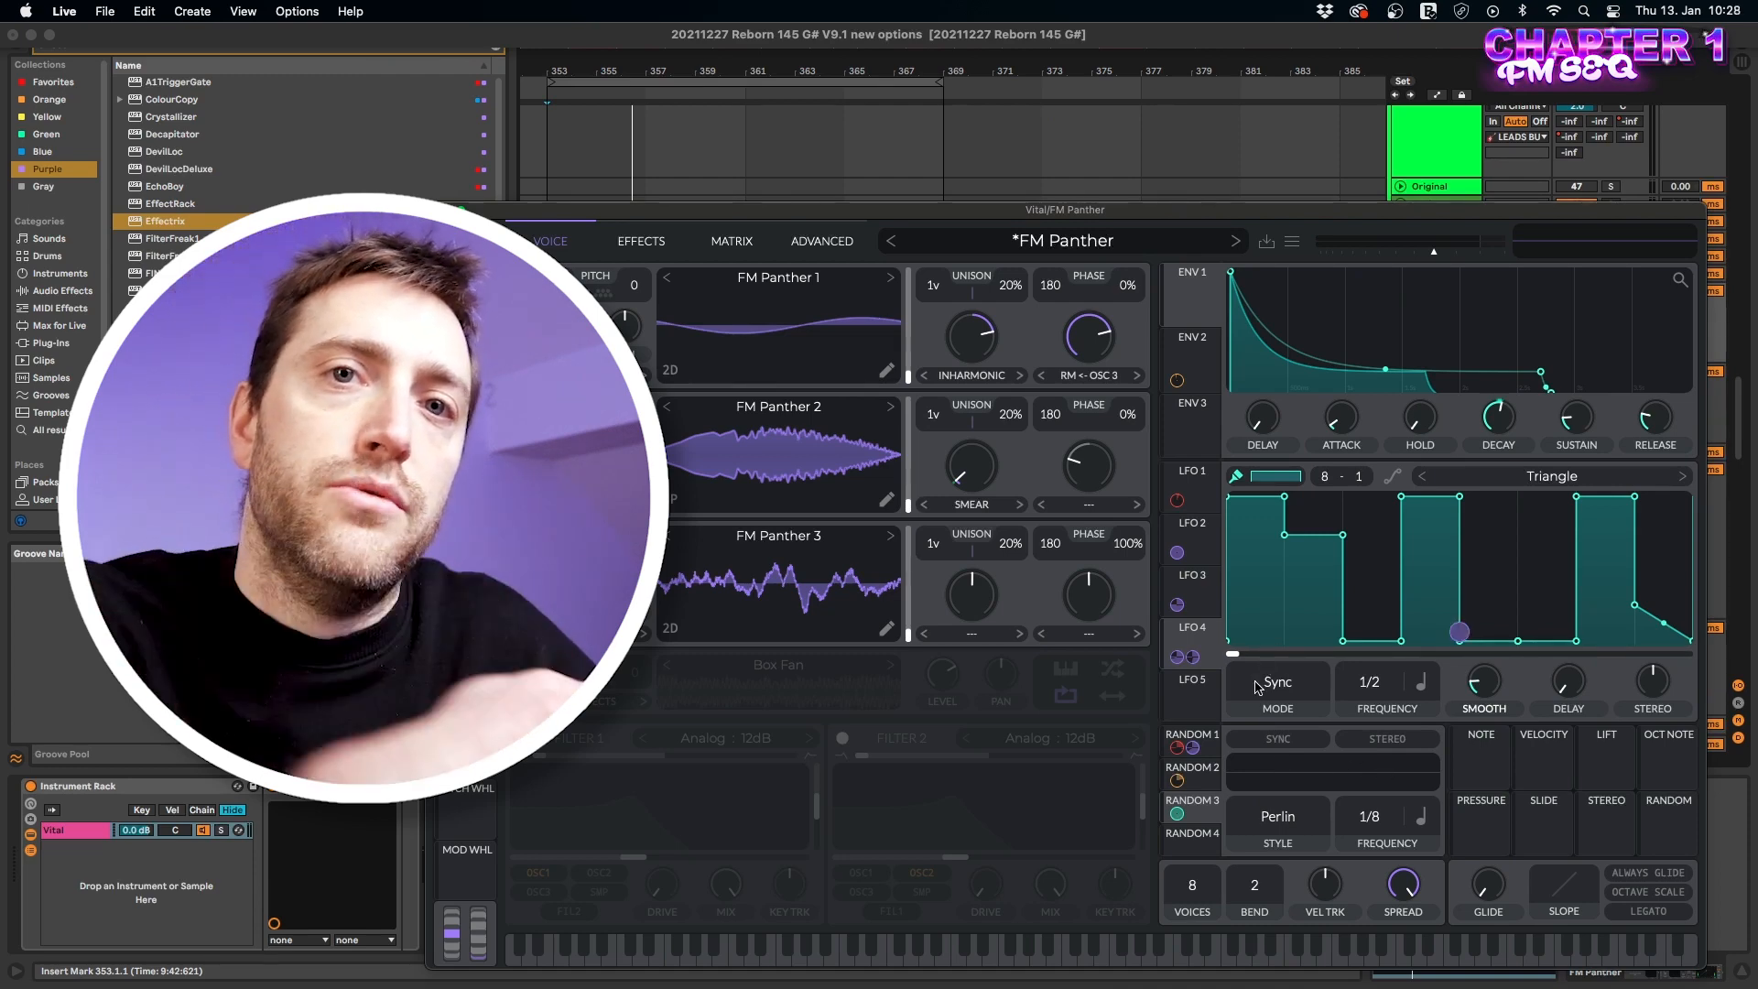
pyautogui.click(1282, 818)
pyautogui.click(1265, 890)
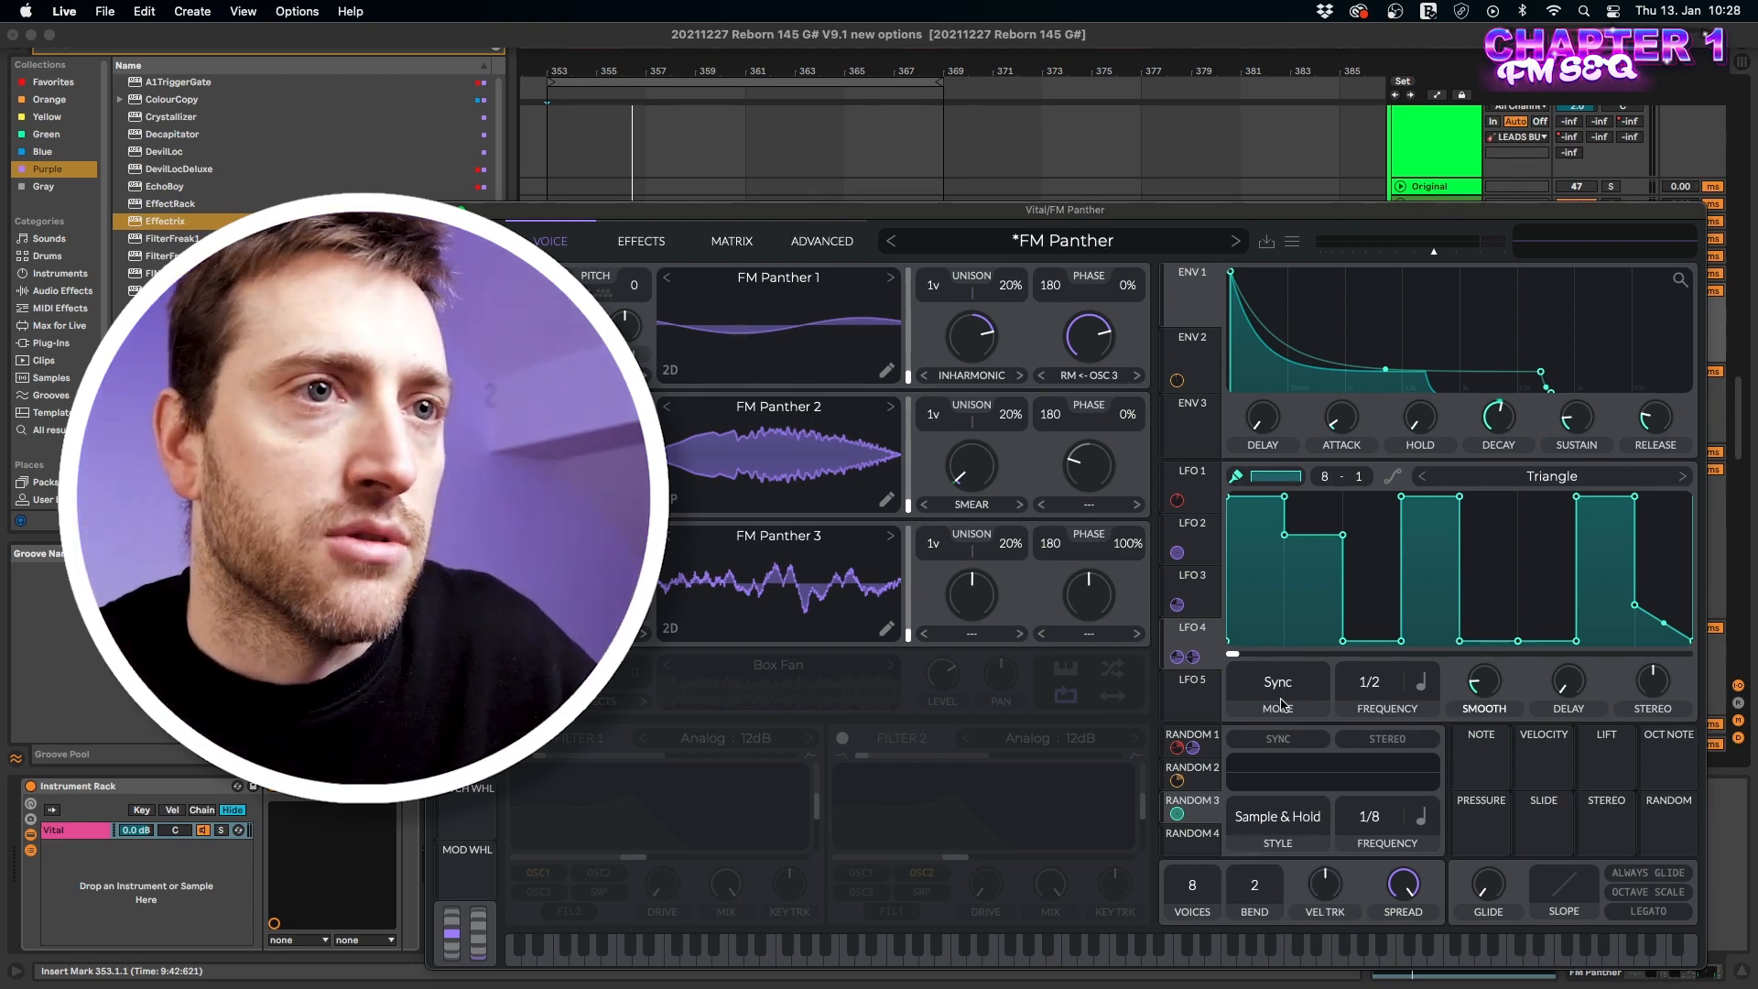
pyautogui.press('space')
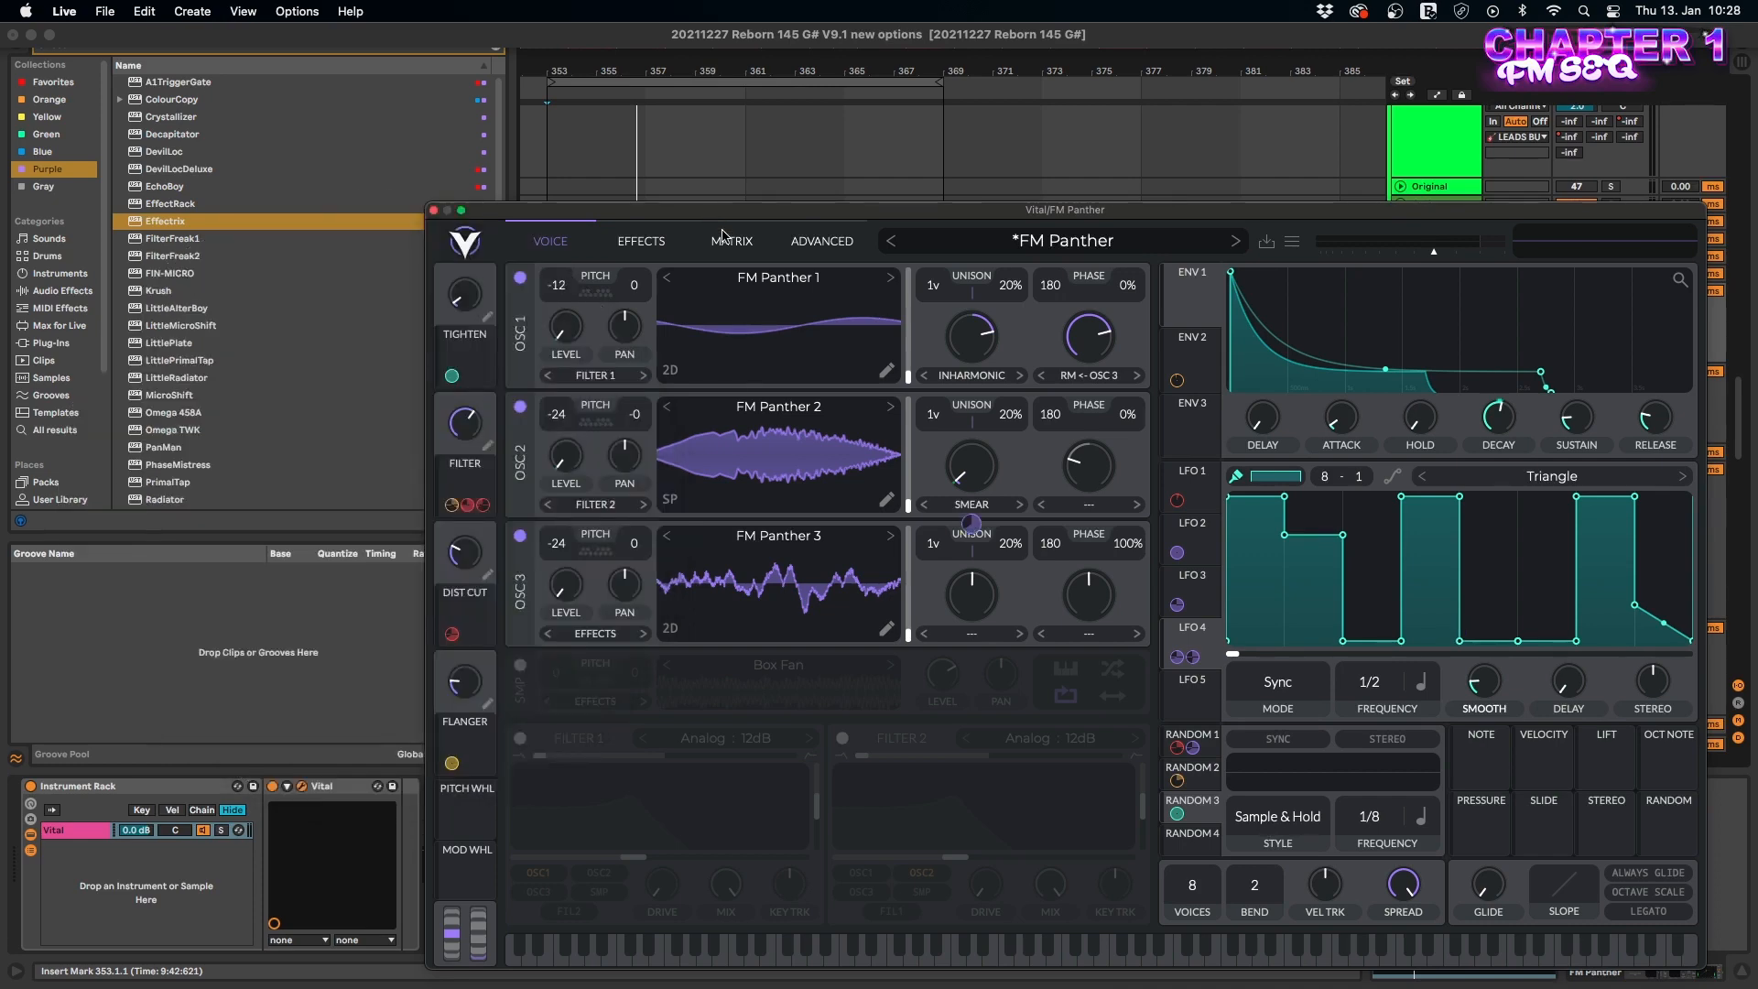
# Find the Lfo 4 Phase connection in the modulation matrix and set its remap grid to 8 by 8.
pyautogui.click(715, 256)
pyautogui.scroll(-5, 525, 638)
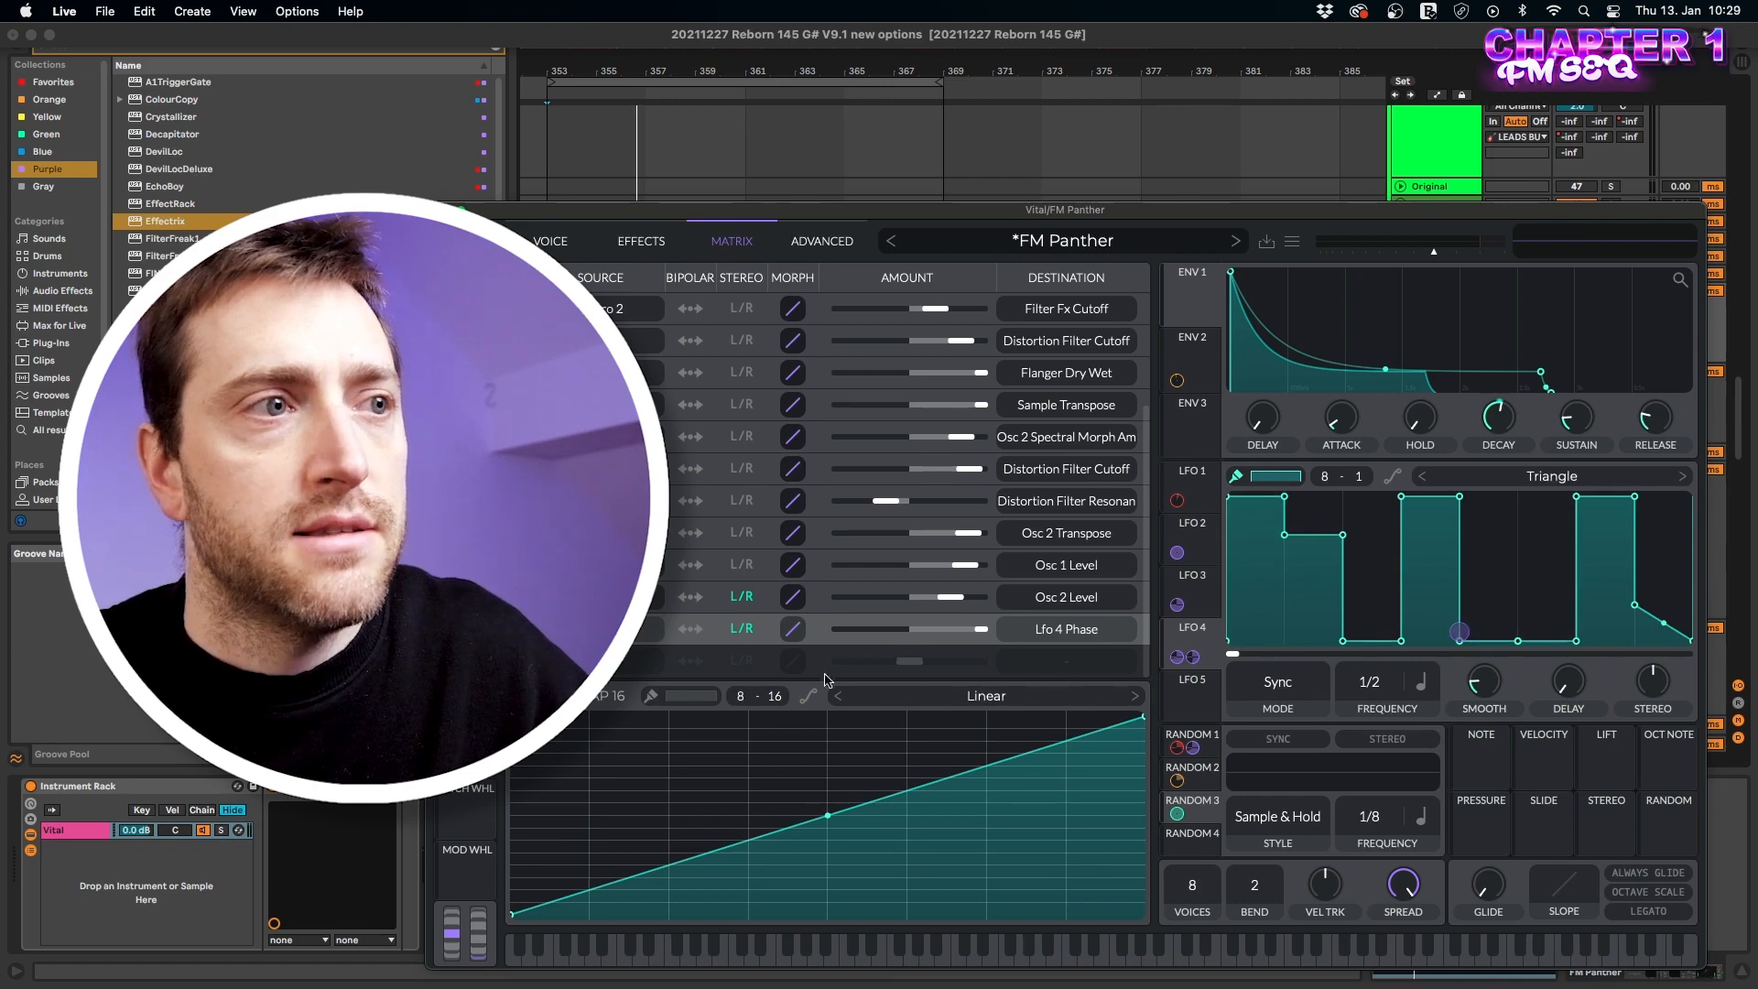
pyautogui.moveTo(775, 696); pyautogui.dragTo(772, 986)
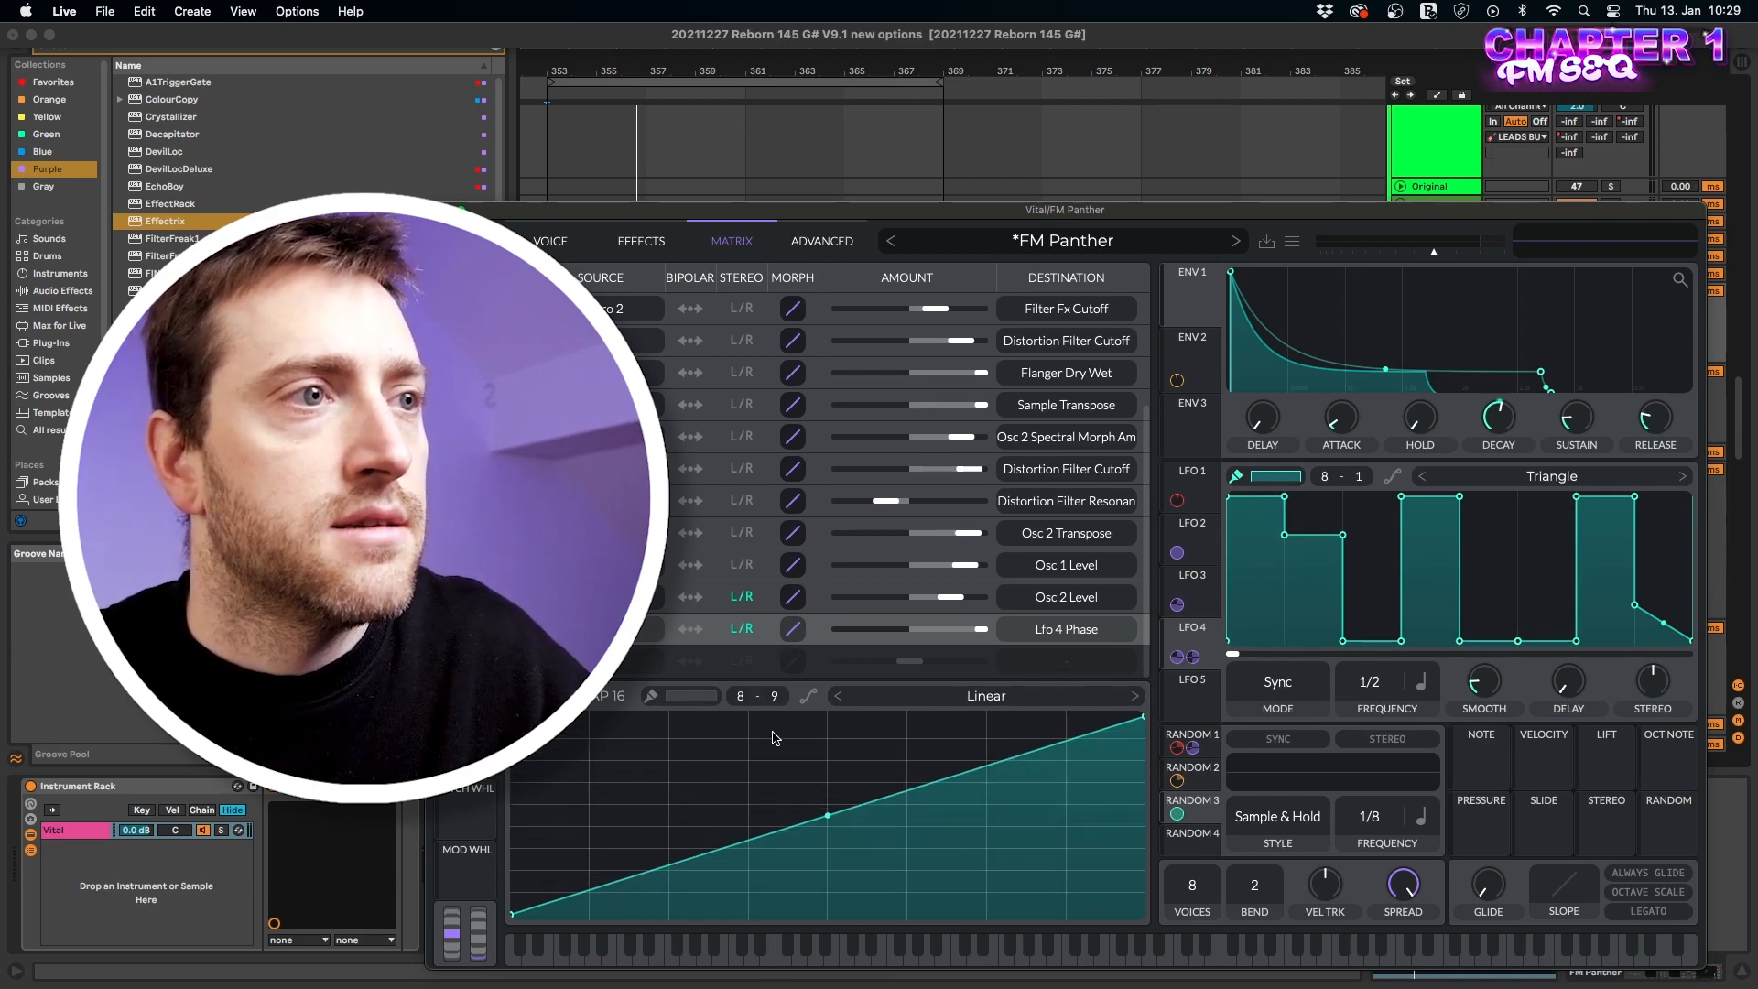
pyautogui.moveTo(775, 704); pyautogui.dragTo(775, 738)
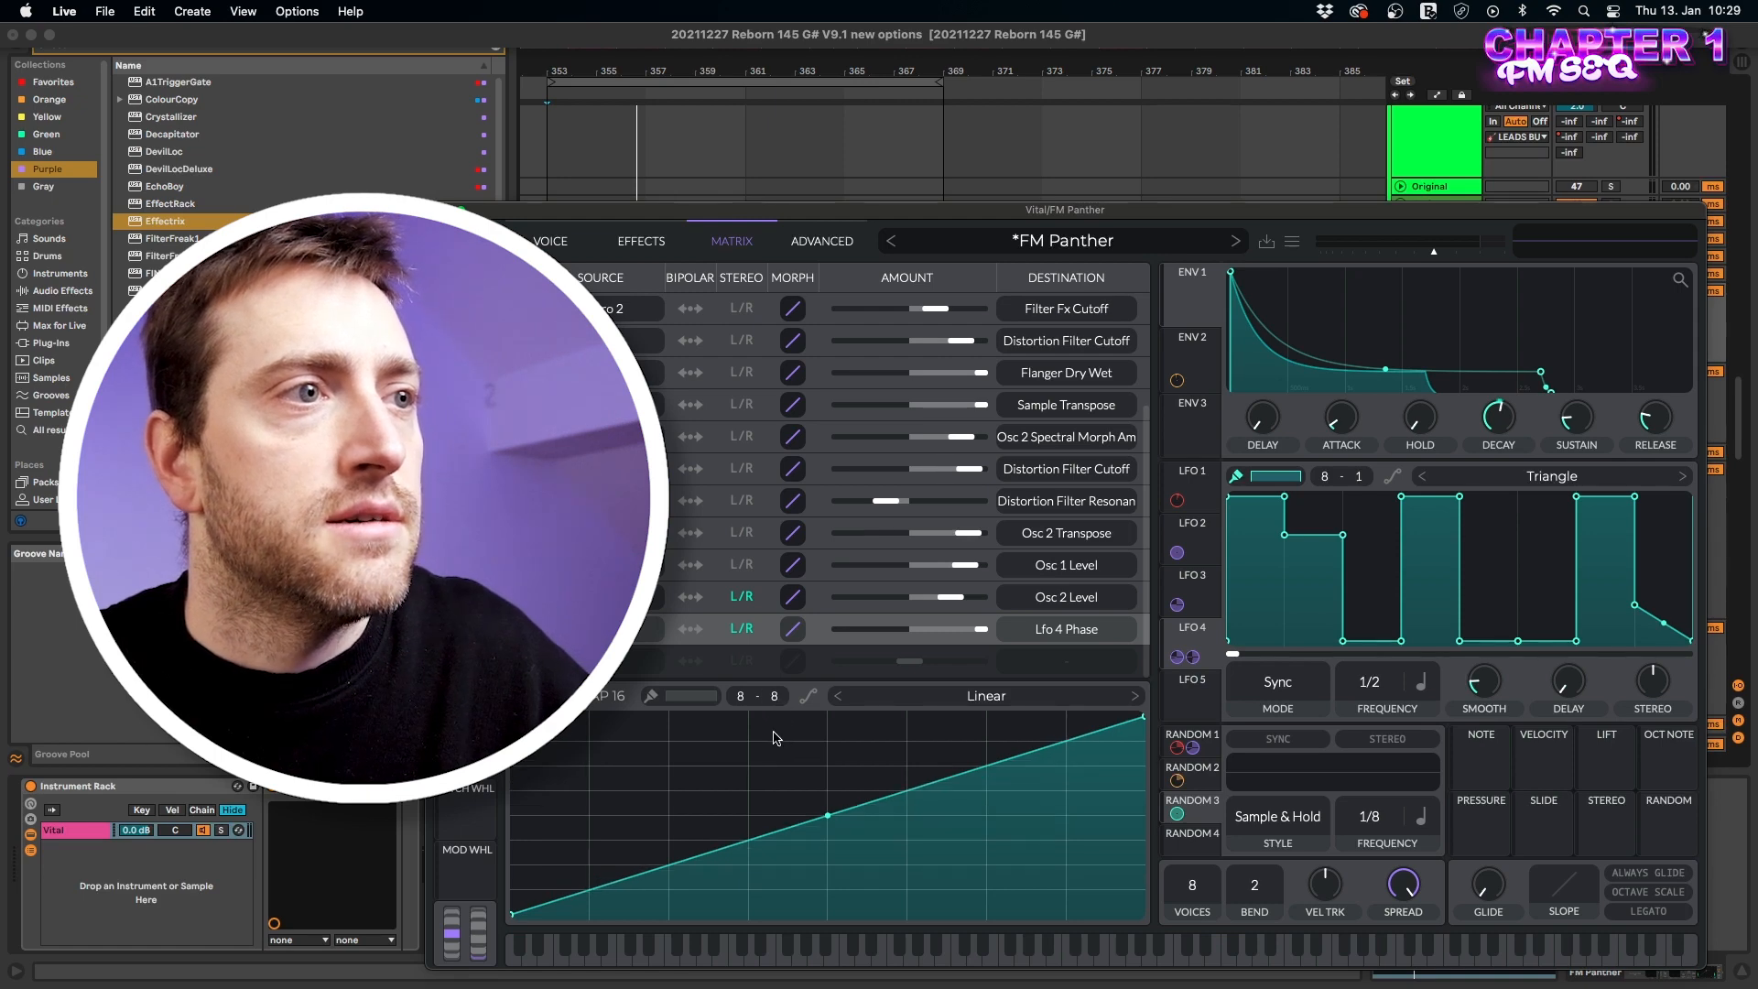
# Paint an eight-step ascending staircase in the Lfo 4 Phase remap curve and play the result.
pyautogui.click(651, 697)
pyautogui.click(541, 912)
pyautogui.click(638, 889)
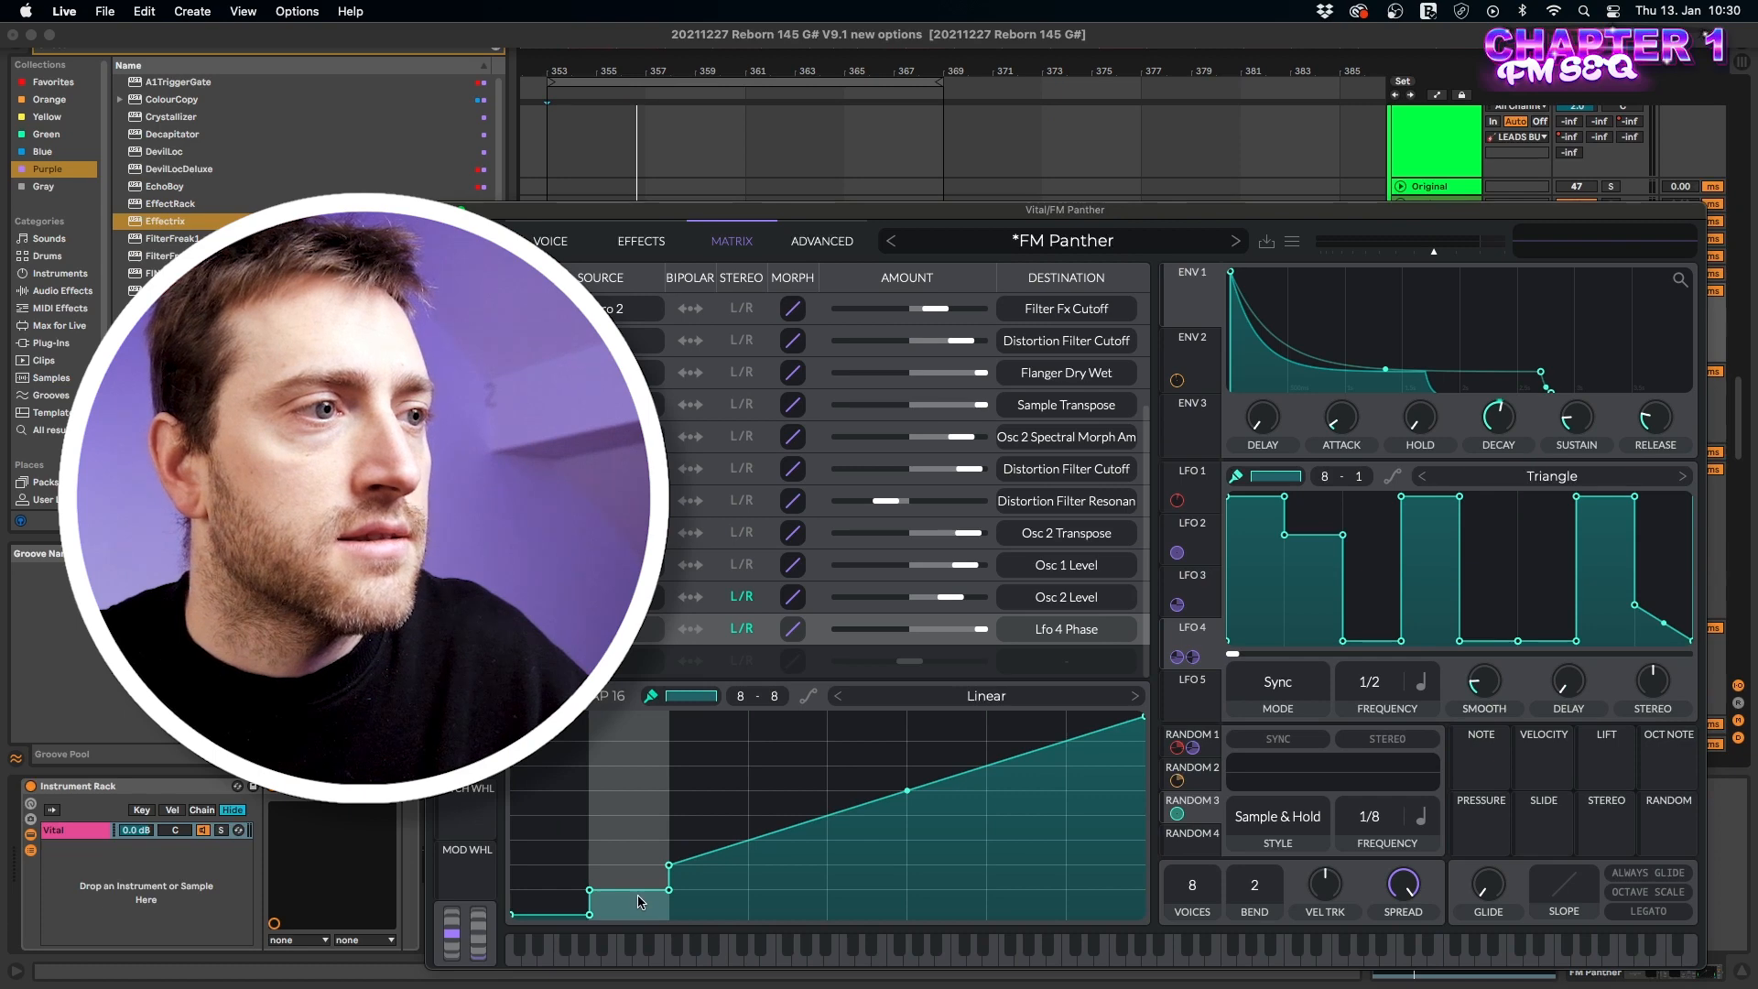
pyautogui.click(723, 865)
pyautogui.moveTo(792, 838); pyautogui.dragTo(1105, 741)
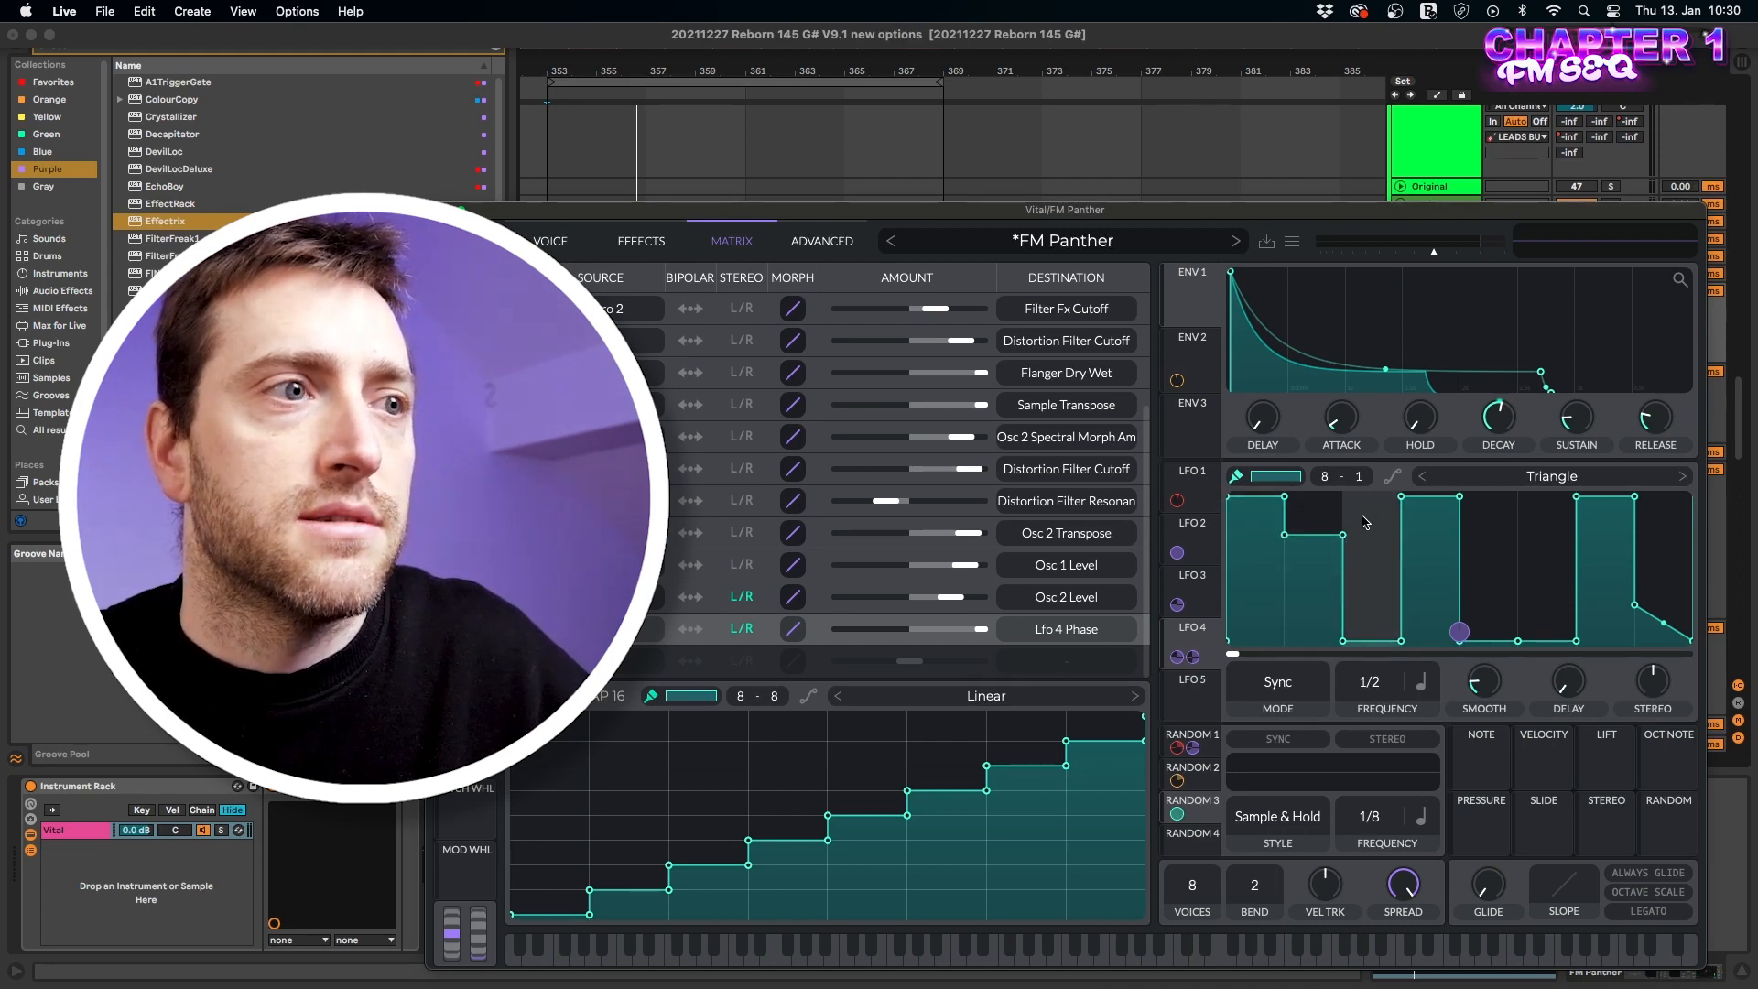
pyautogui.press('space')
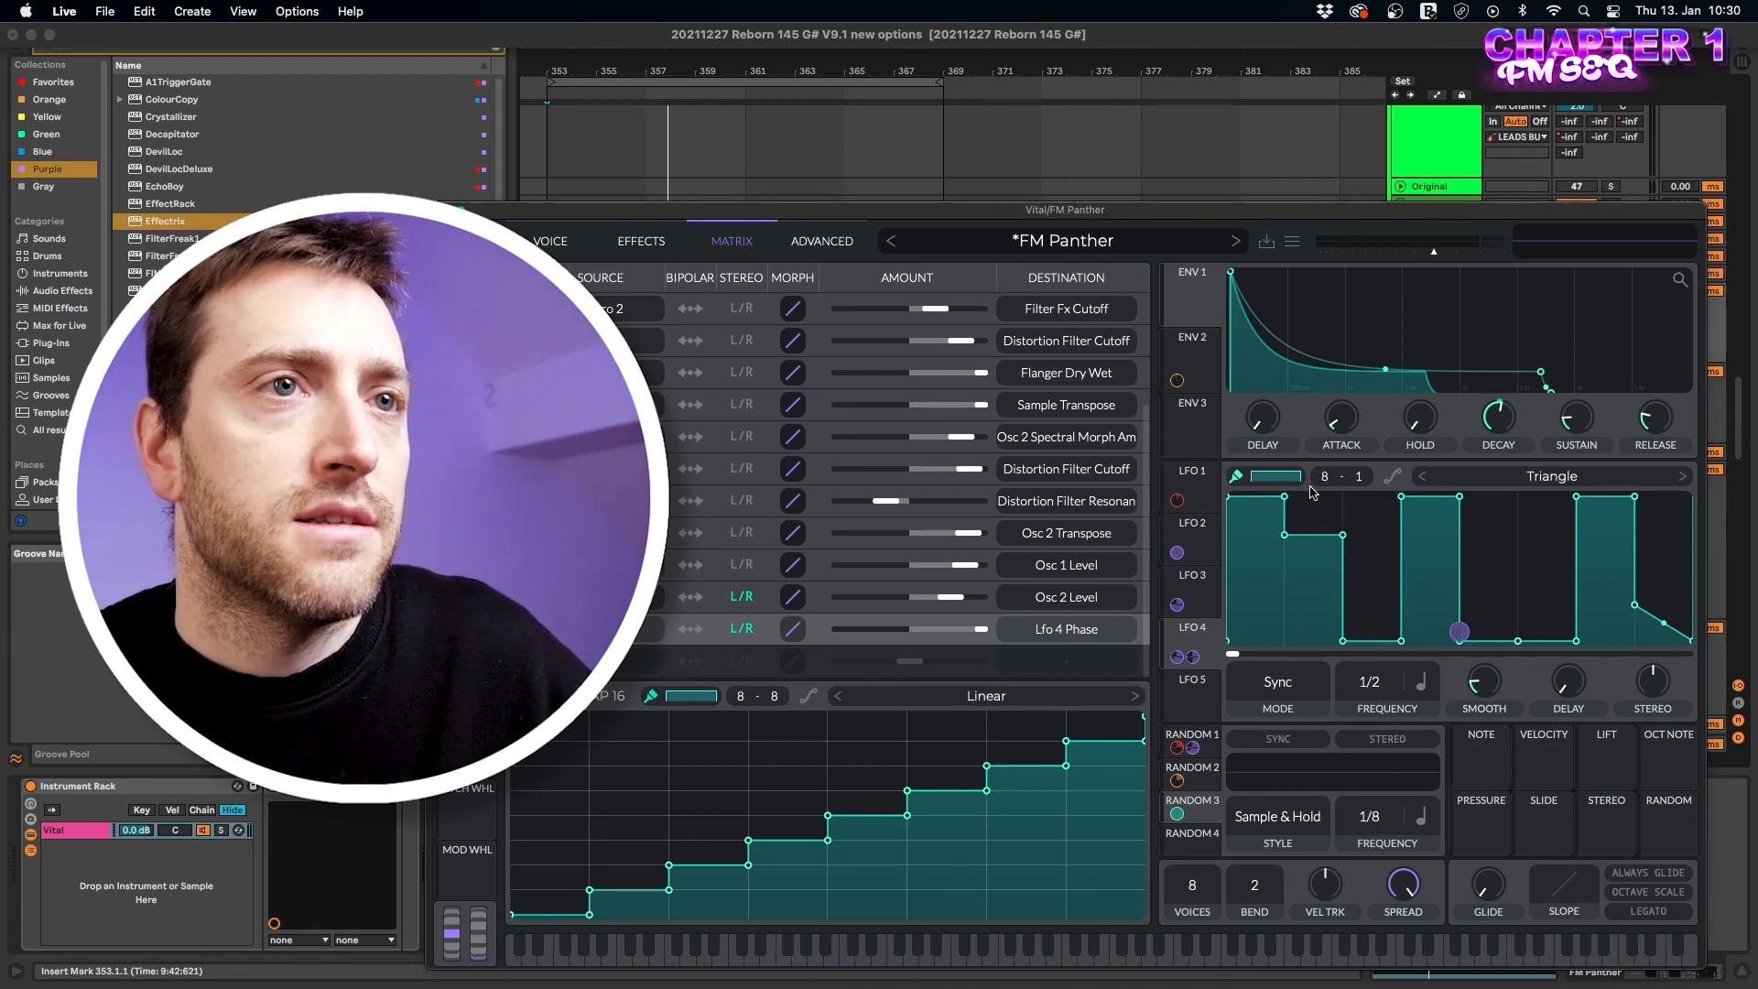
# Set LFO 4's horizontal grid to 16 and reshape its second block into a narrow full-height step followed by a falling spike.
pyautogui.moveTo(1325, 480); pyautogui.dragTo(1339, 244)
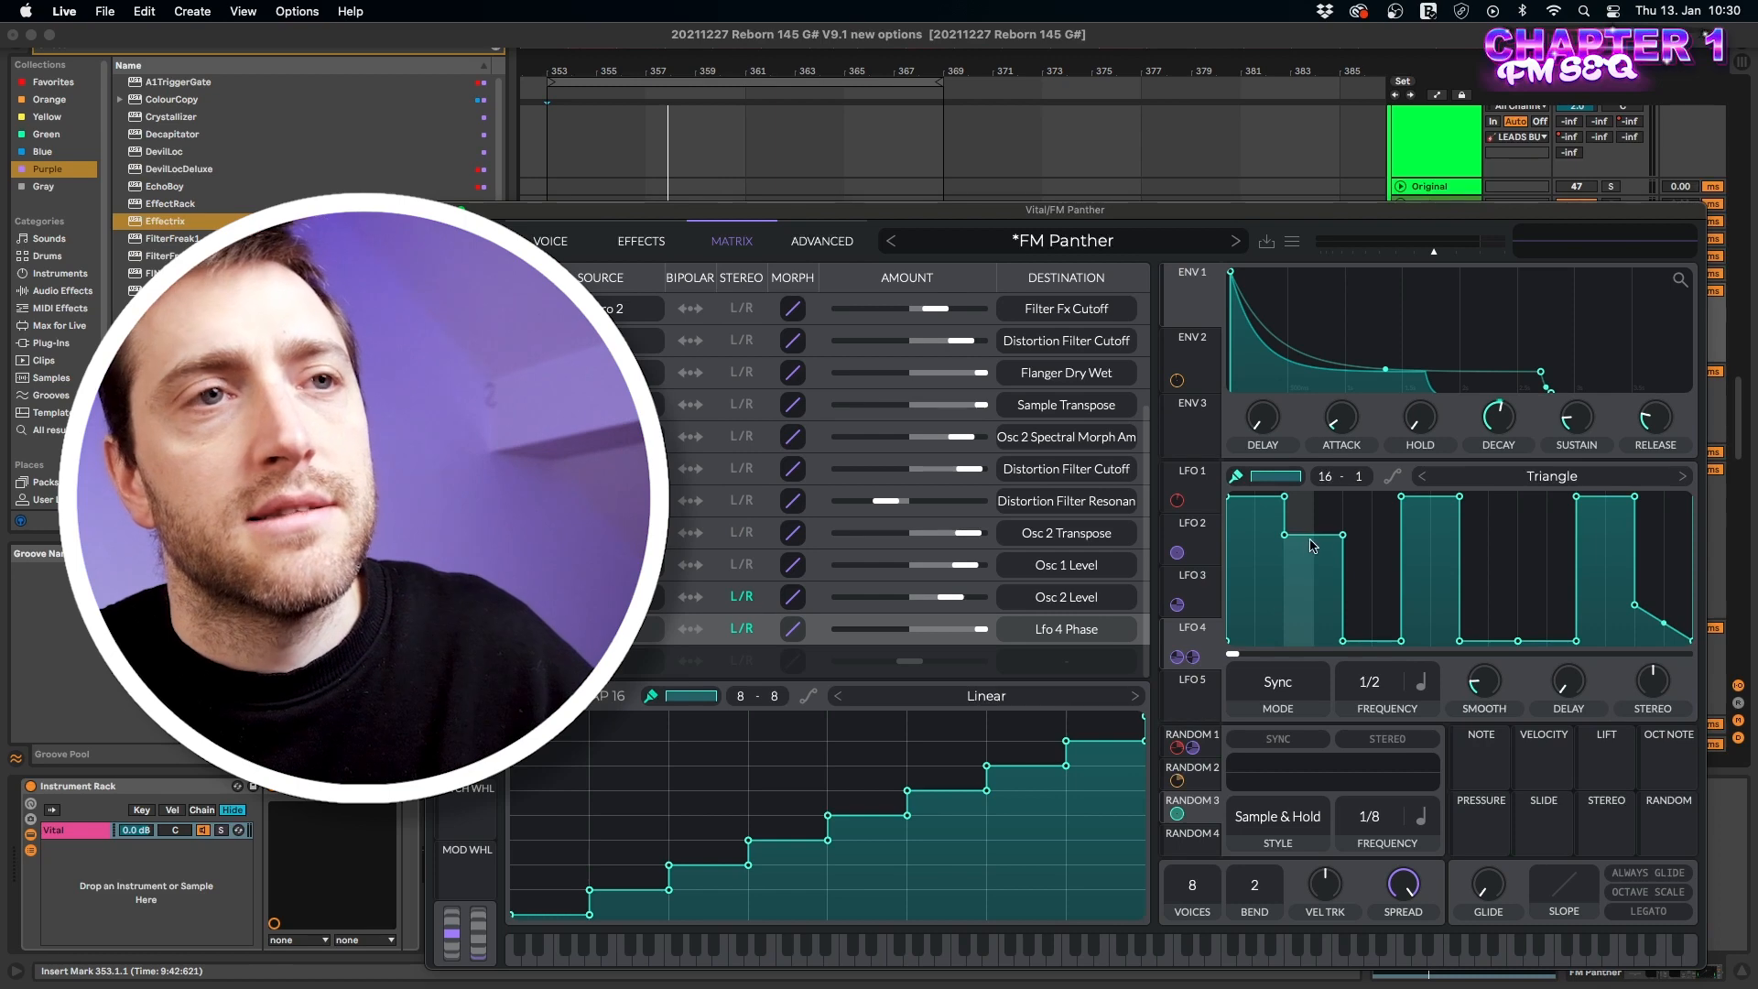
pyautogui.click(1235, 475)
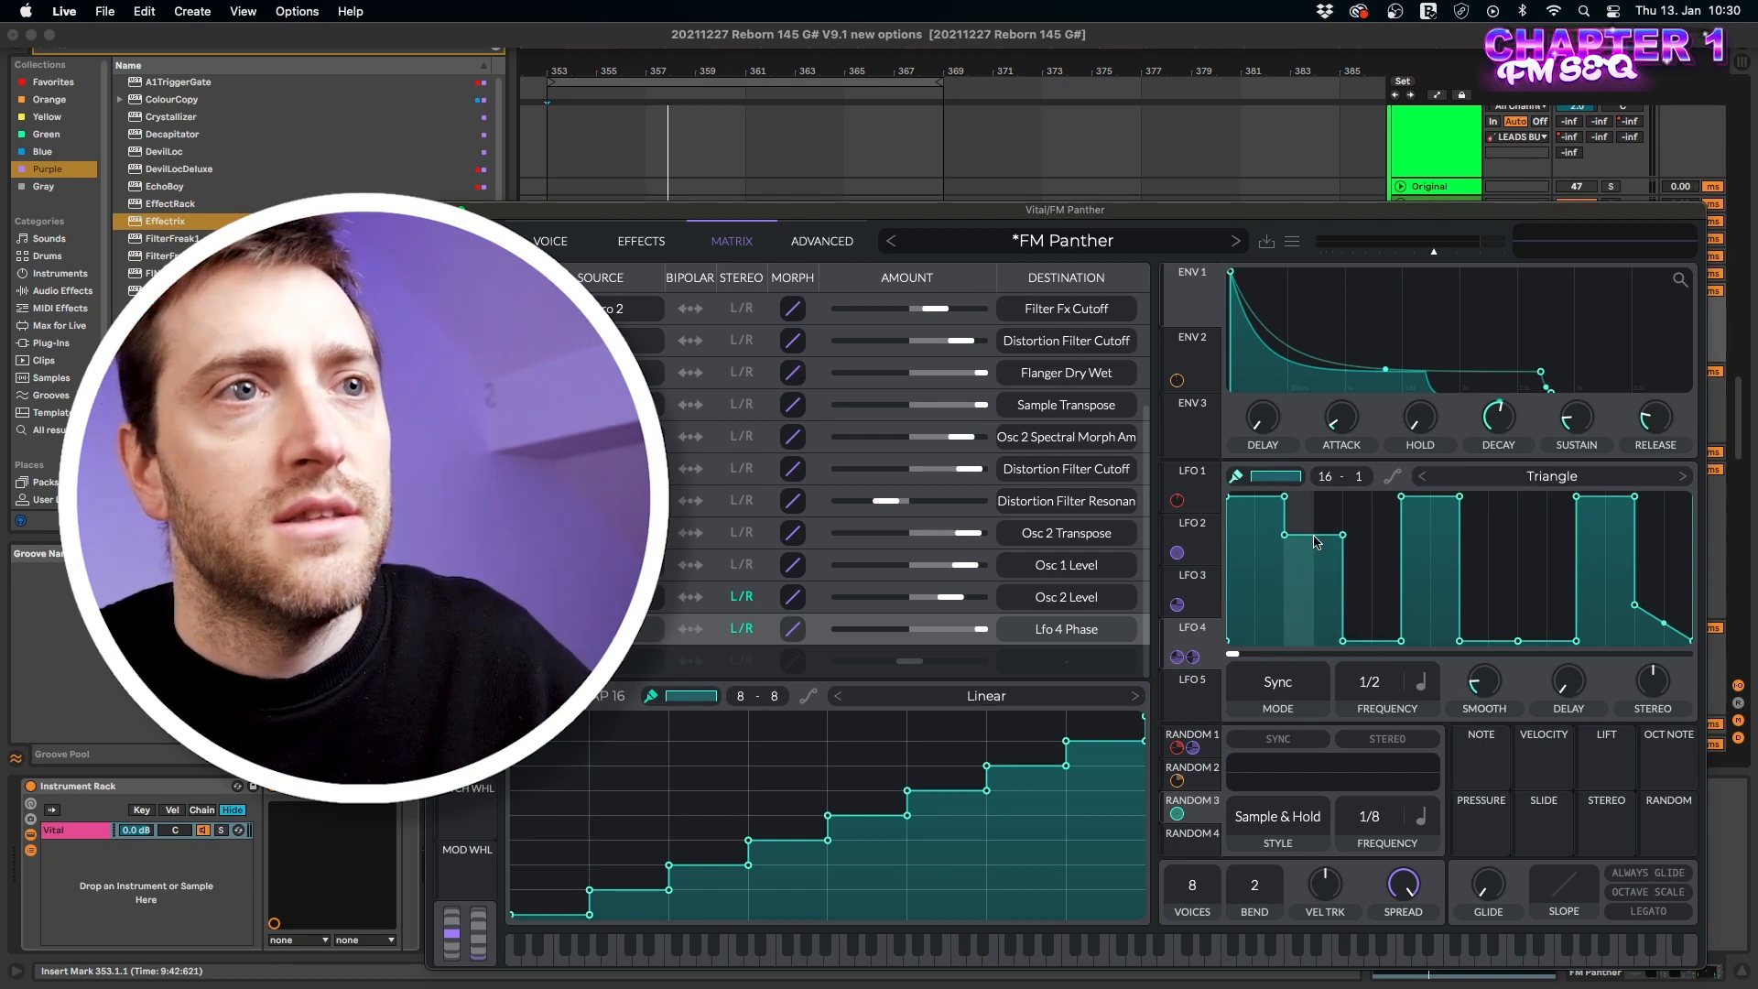
pyautogui.moveTo(1328, 547)
pyautogui.mouseDown()
pyautogui.moveTo(1305, 683)
pyautogui.moveTo(1308, 473)
pyautogui.mouseUp()
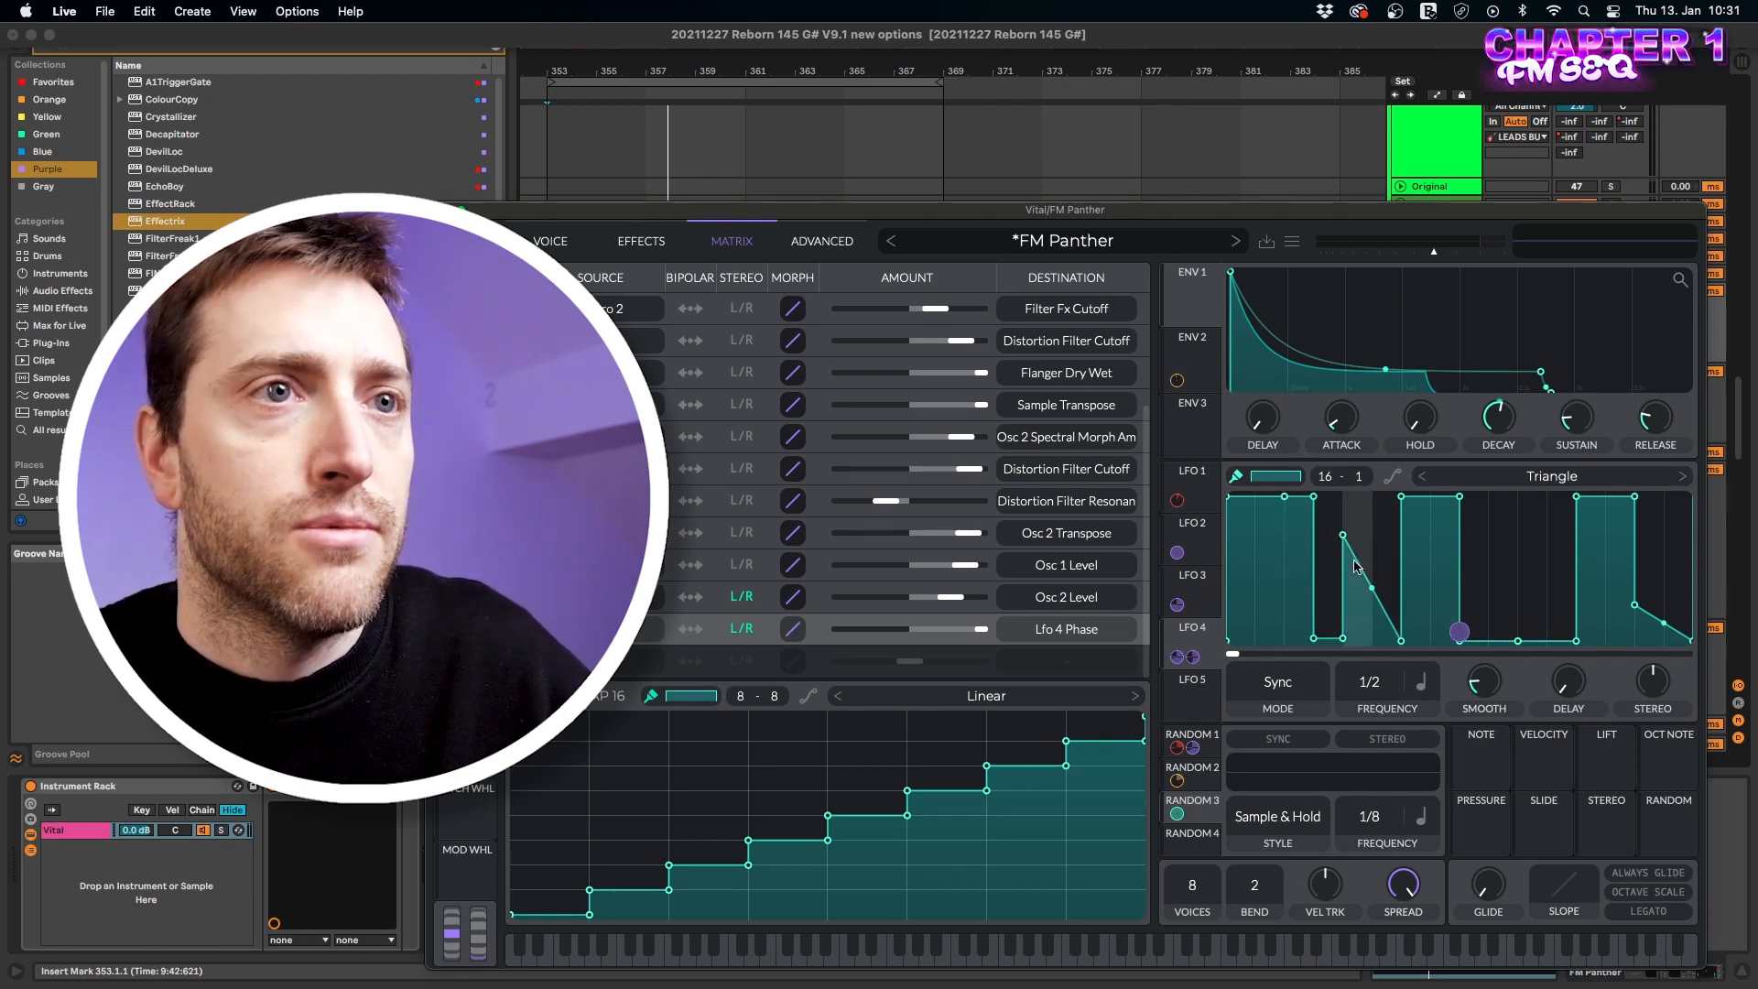
pyautogui.moveTo(1344, 536); pyautogui.dragTo(1352, 495)
pyautogui.press('super+z')
pyautogui.press('super+z')
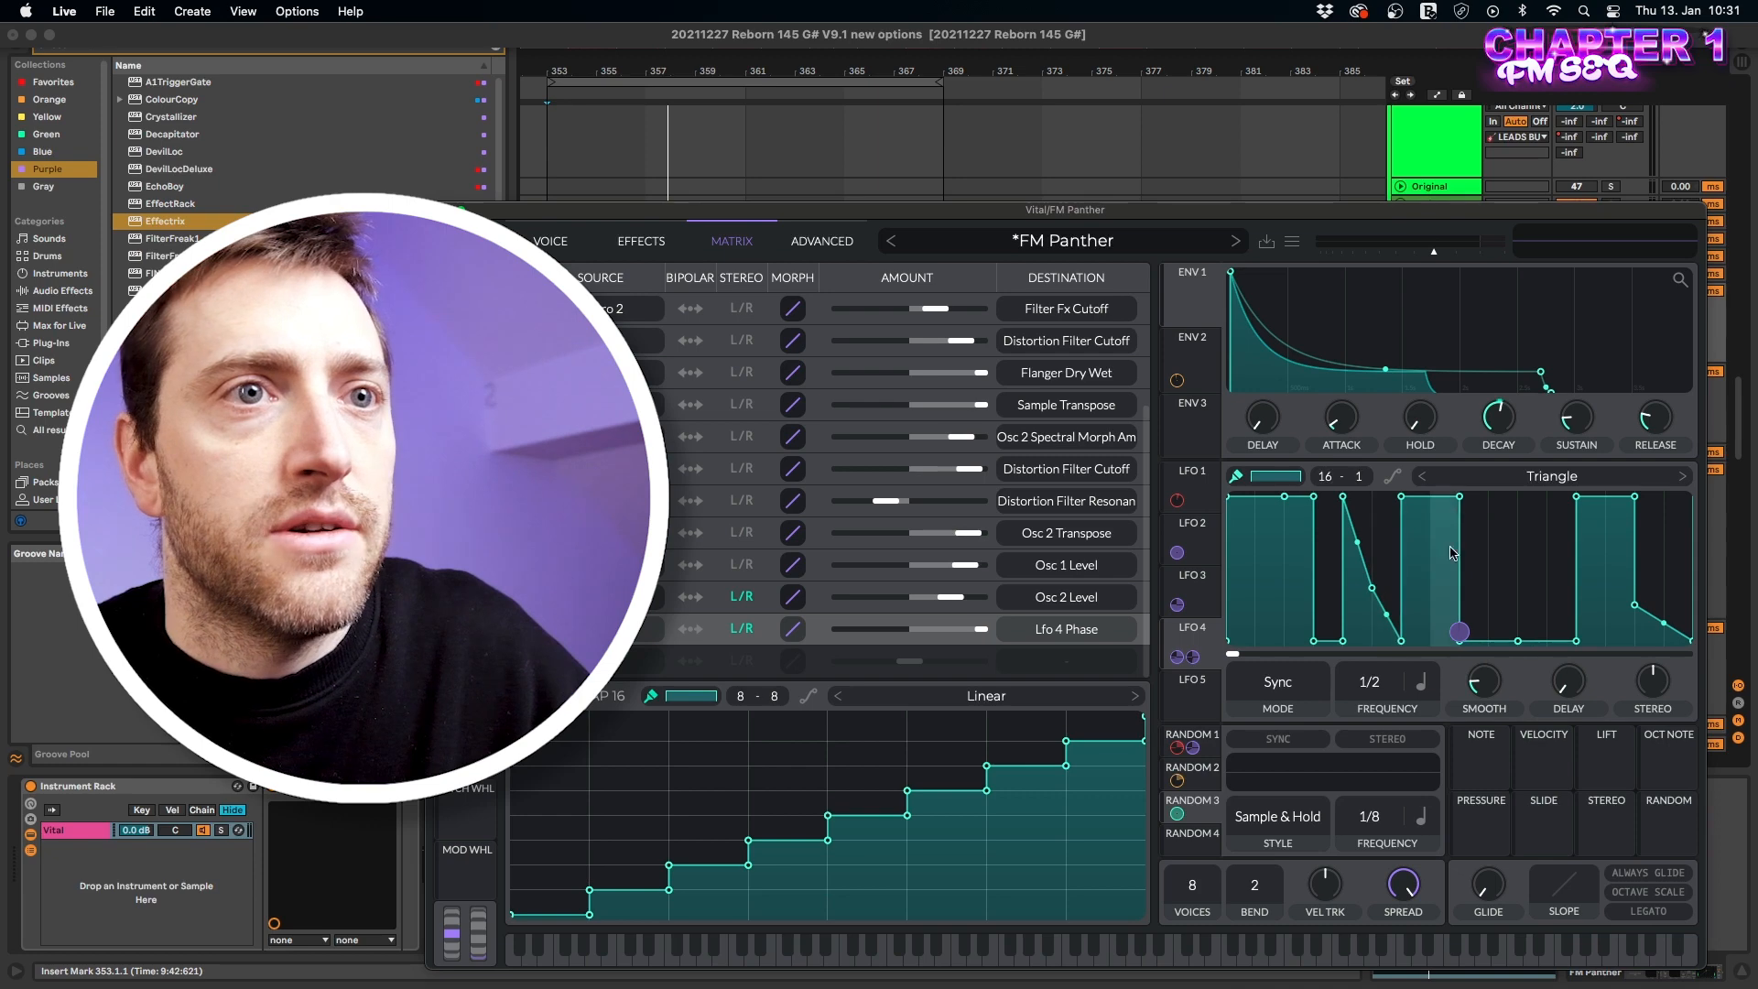
# Delete the low point before LFO 4's last tall block, then bend the rising ramp and the final fall into curves.
pyautogui.doubleClick(1576, 640)
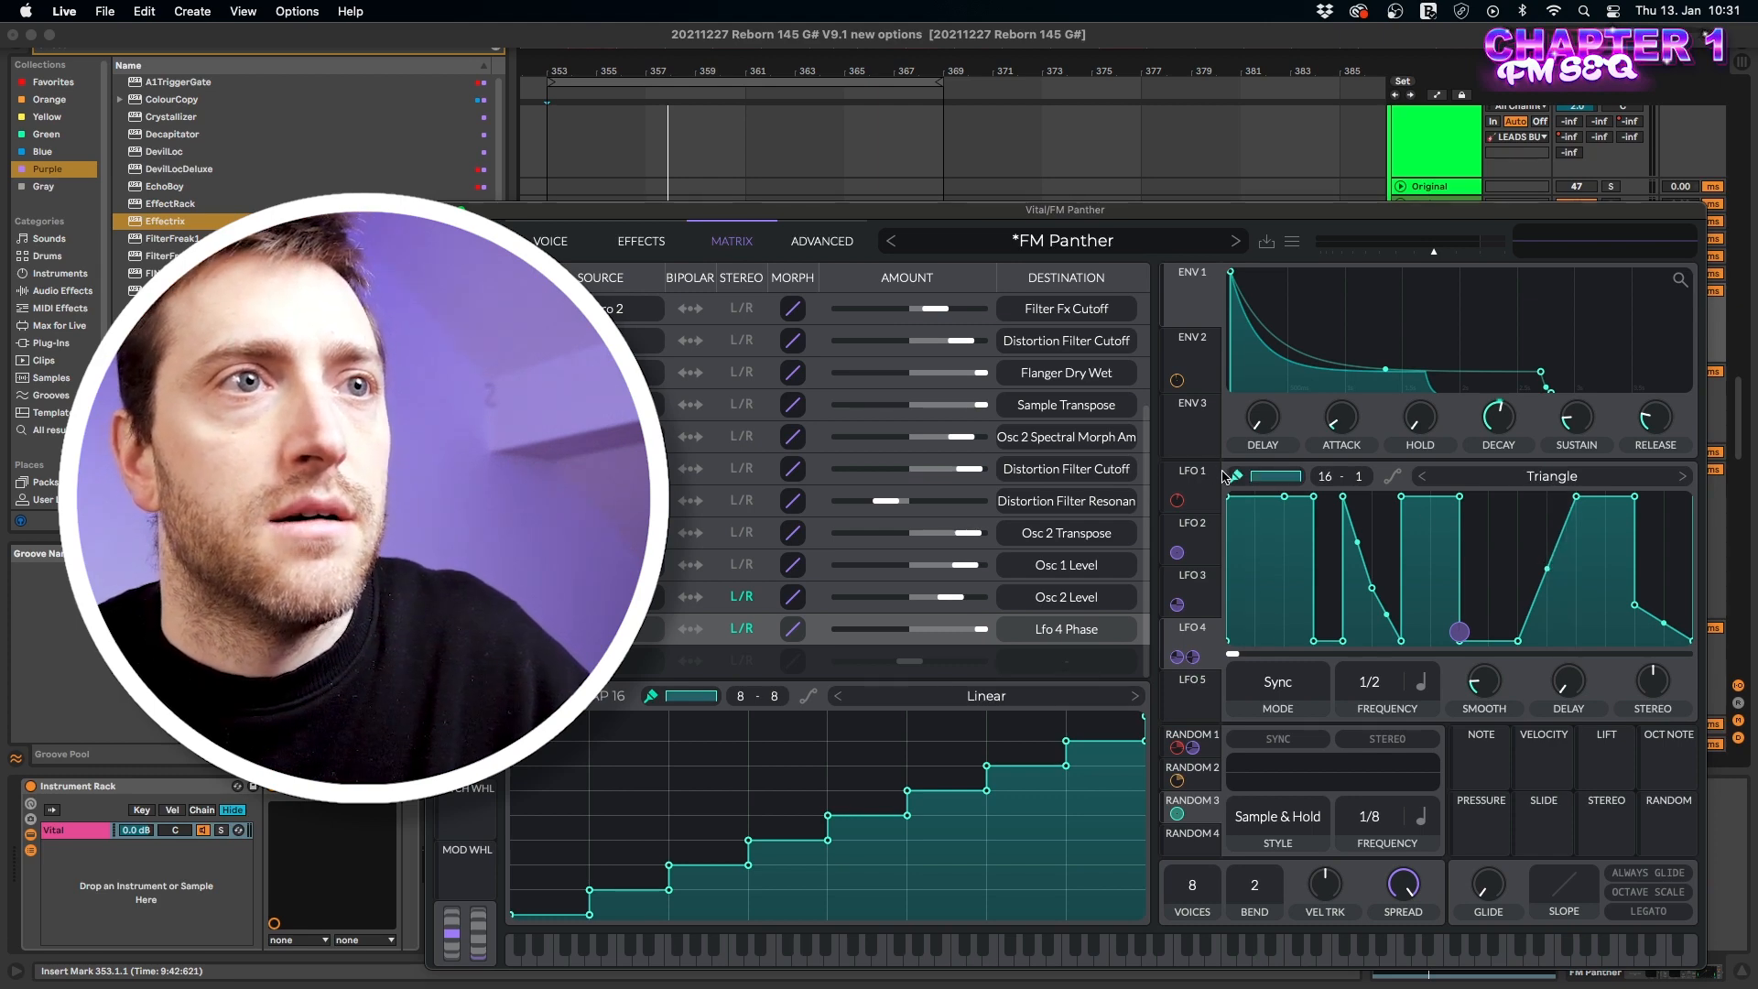
pyautogui.moveTo(1548, 570)
pyautogui.mouseDown()
pyautogui.moveTo(1583, 609)
pyautogui.moveTo(1636, 589)
pyautogui.moveTo(1636, 519)
pyautogui.mouseUp()
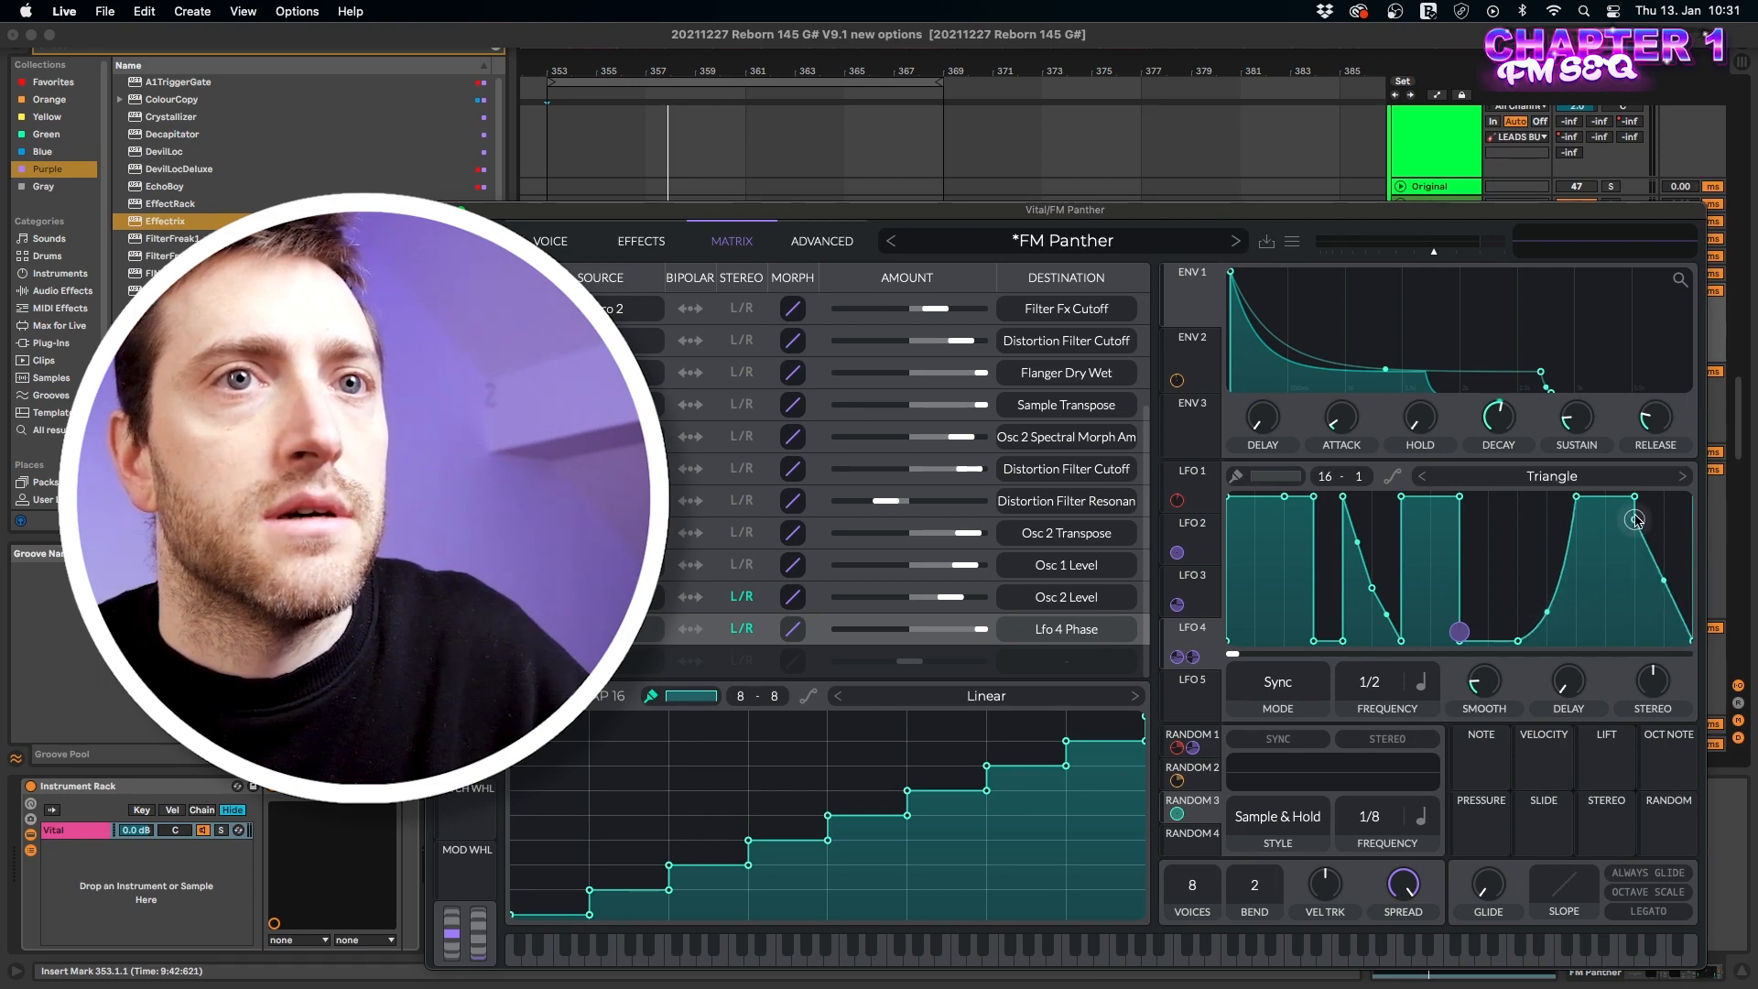
pyautogui.moveTo(1665, 581); pyautogui.dragTo(1692, 528)
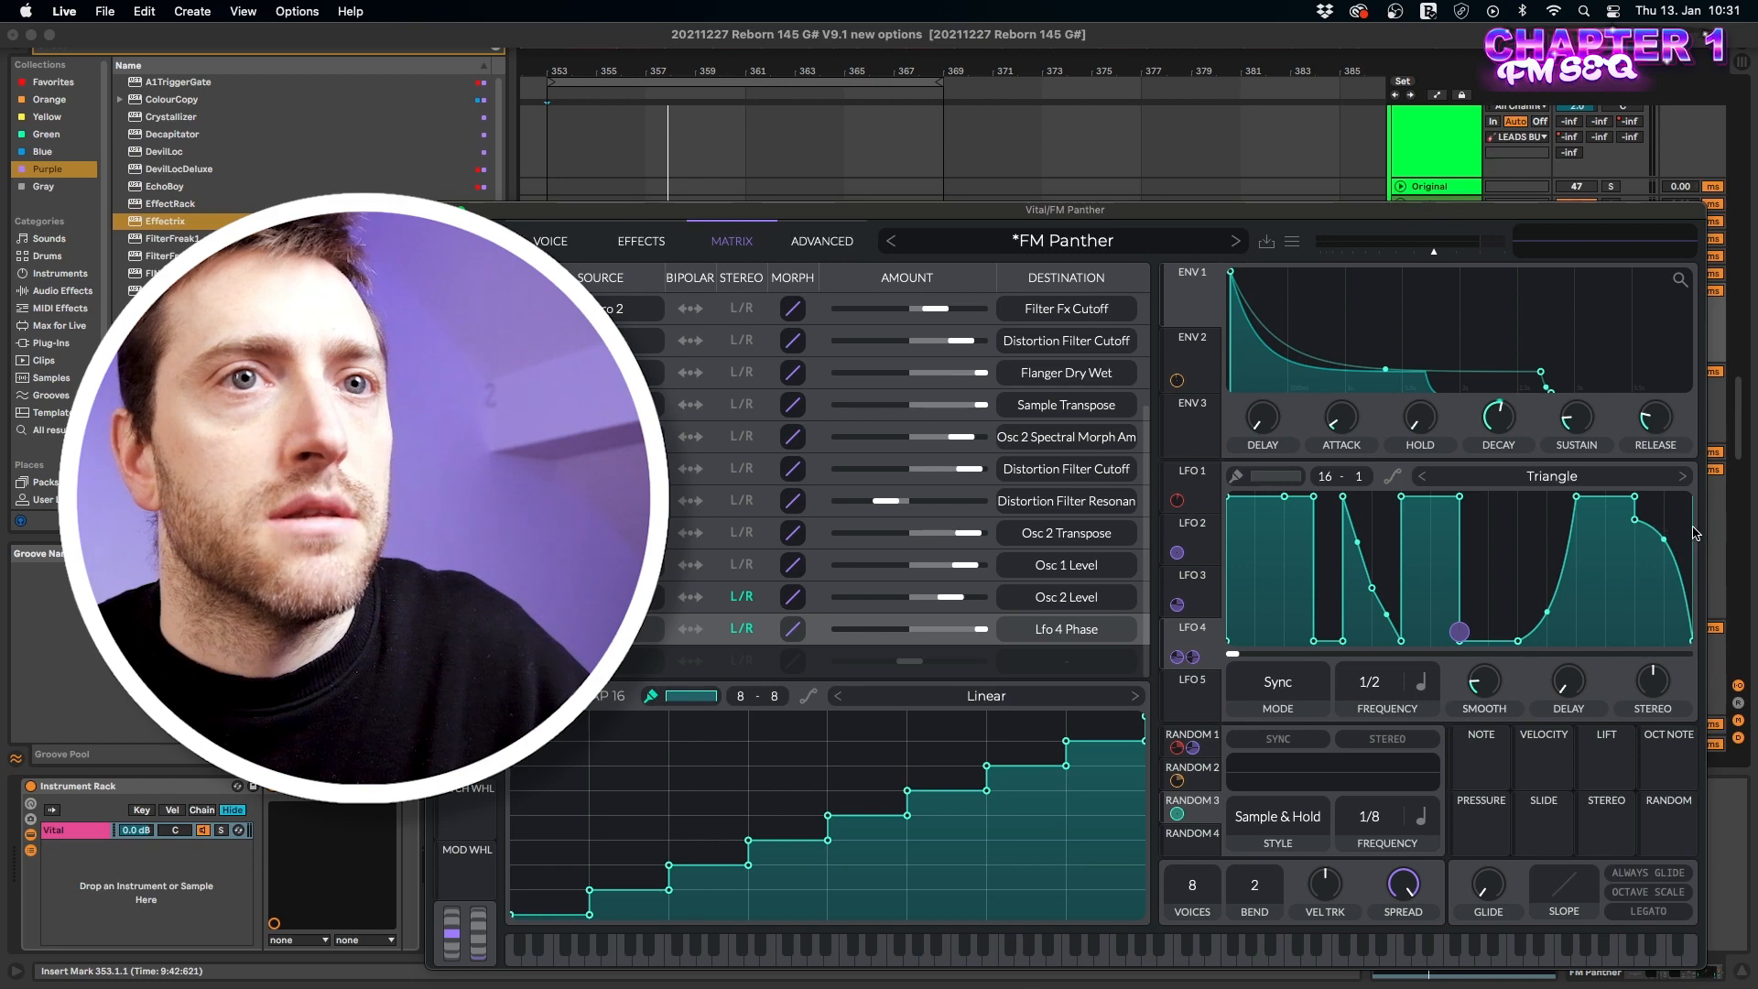
# Try other horizontal grid divisions for LFO 4 and return the grid to 16.
pyautogui.scroll(8, 1561, 604)
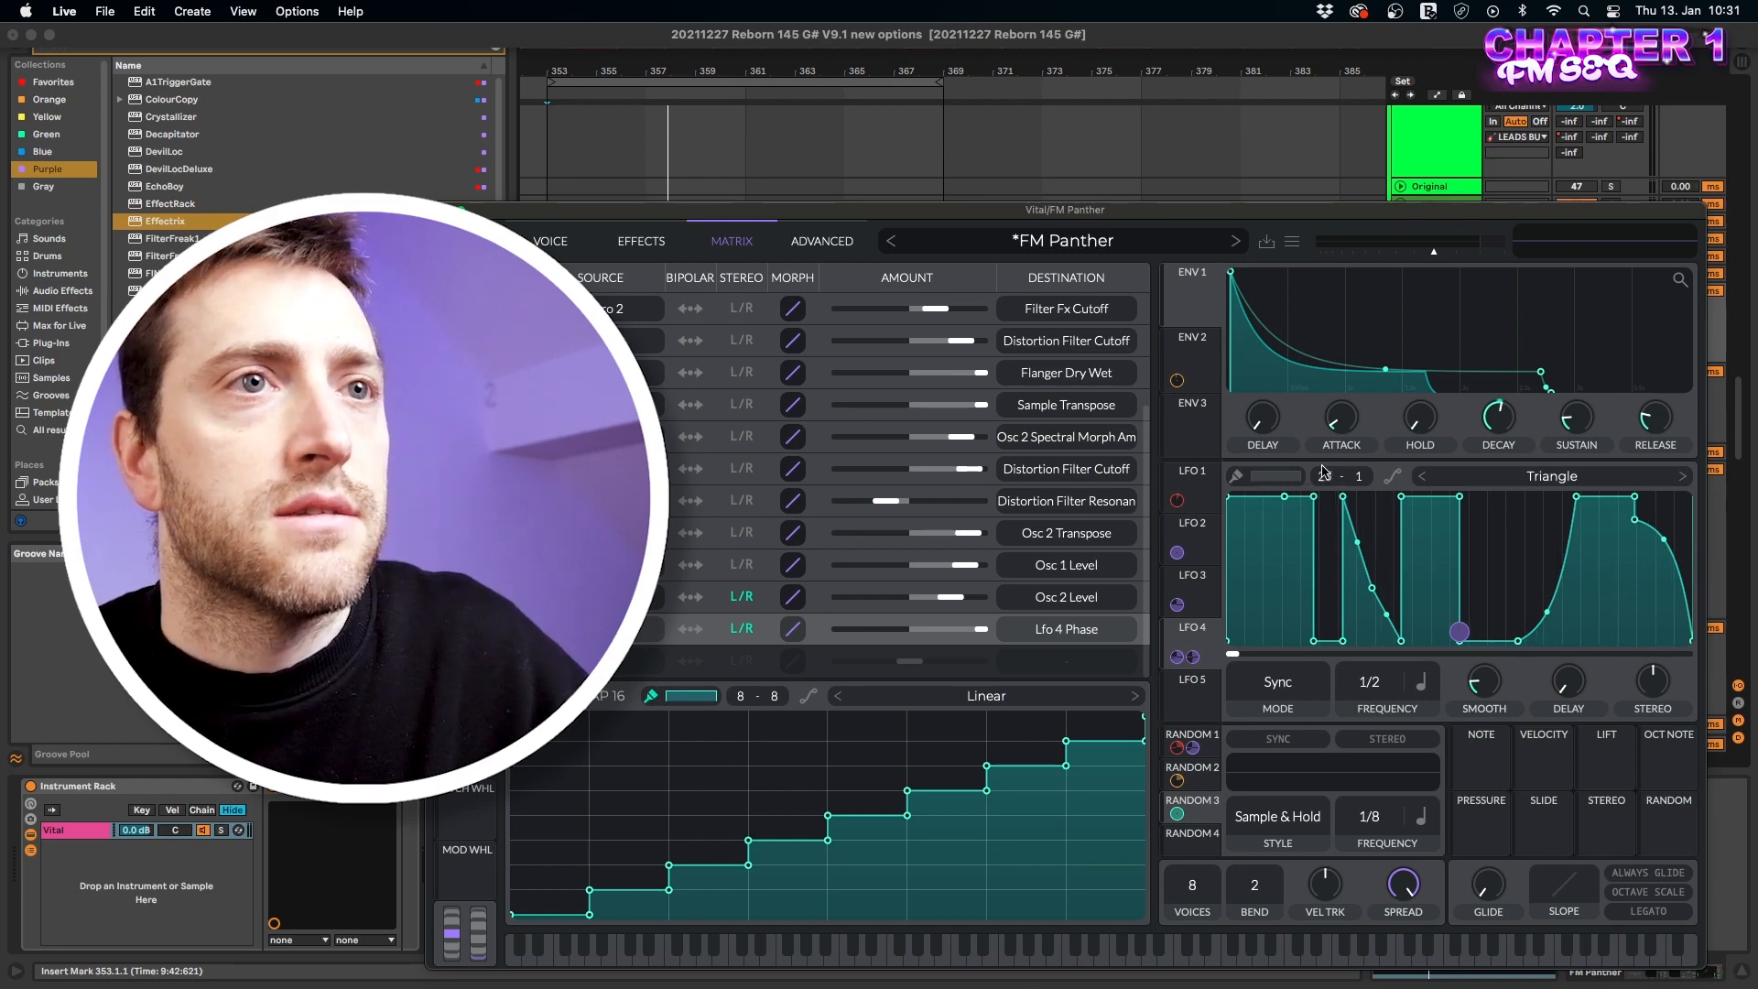
pyautogui.scroll(-2, 1328, 479)
pyautogui.scroll(2, 1334, 478)
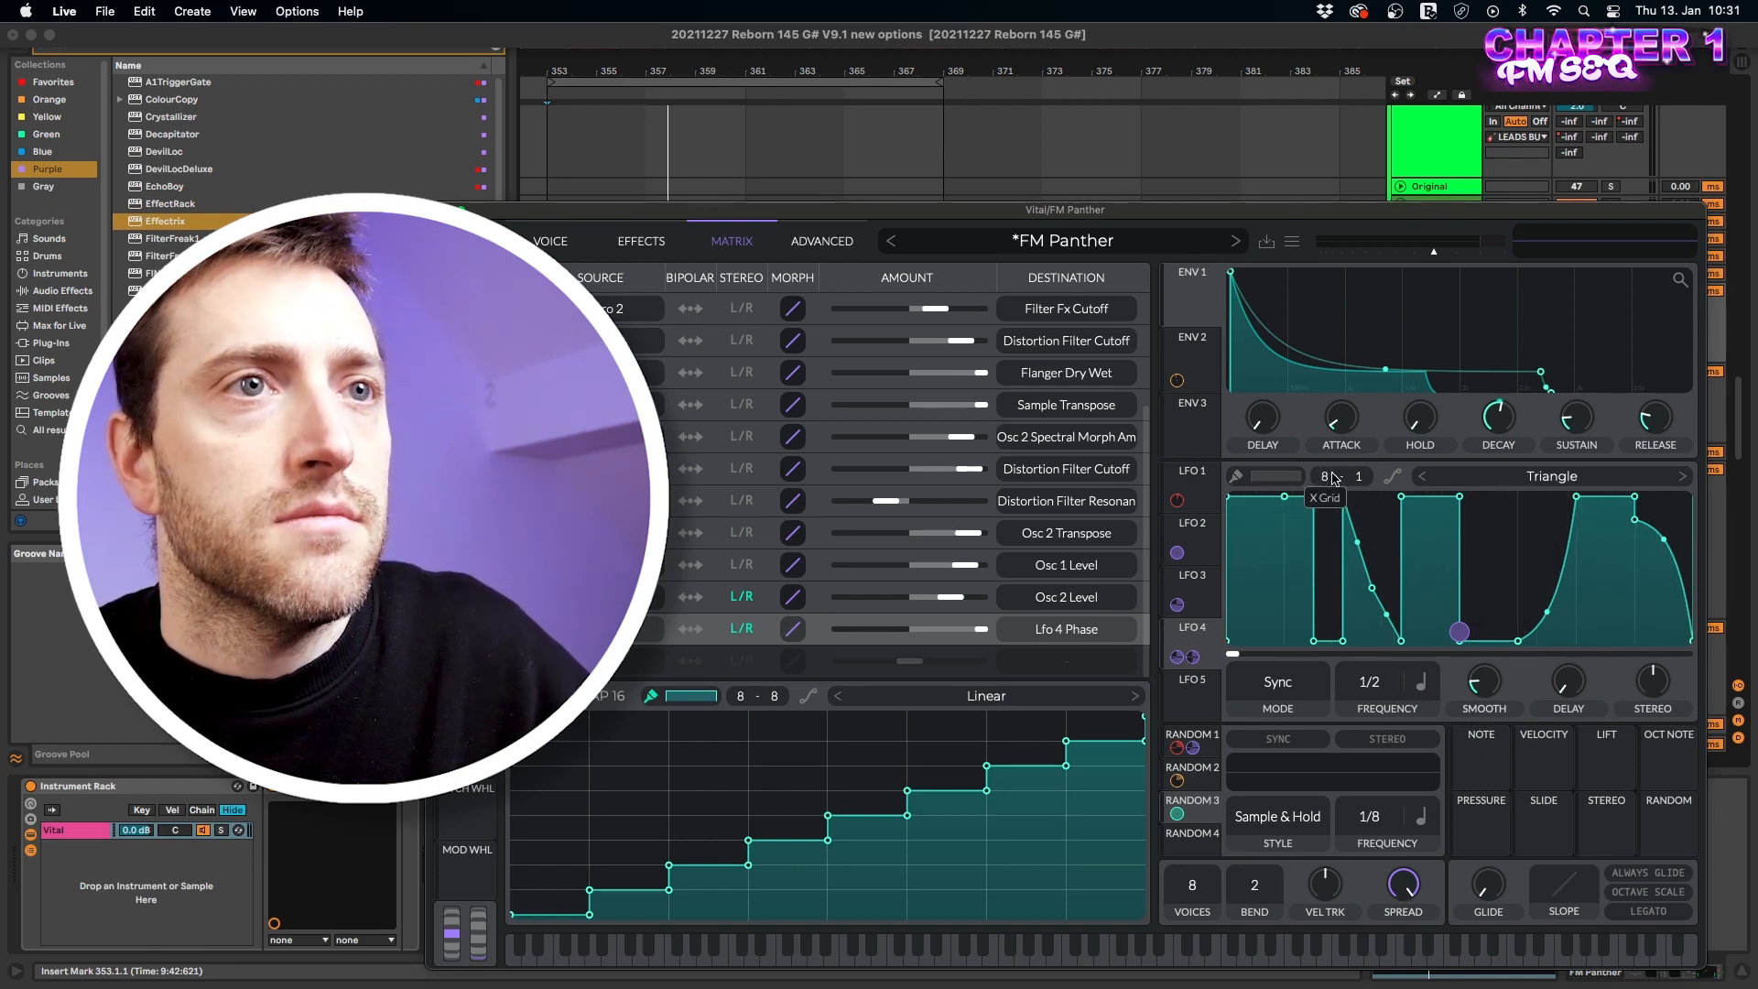
pyautogui.scroll(1, 1334, 478)
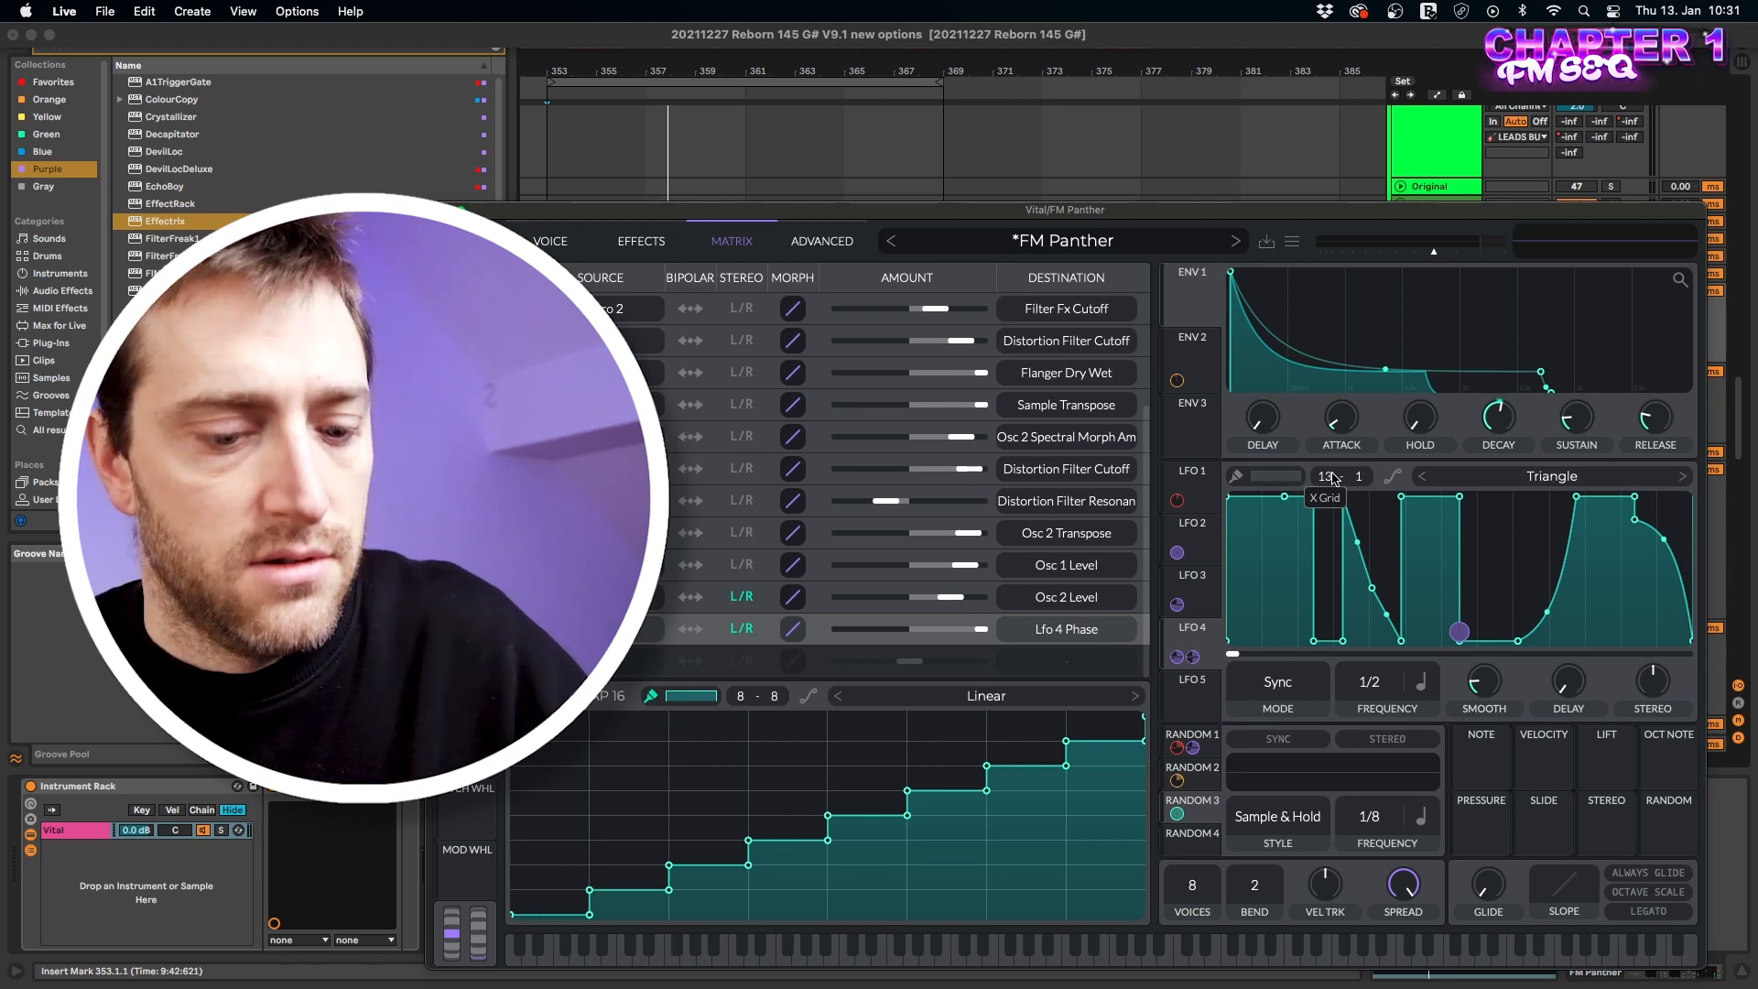
pyautogui.scroll(3, 1334, 478)
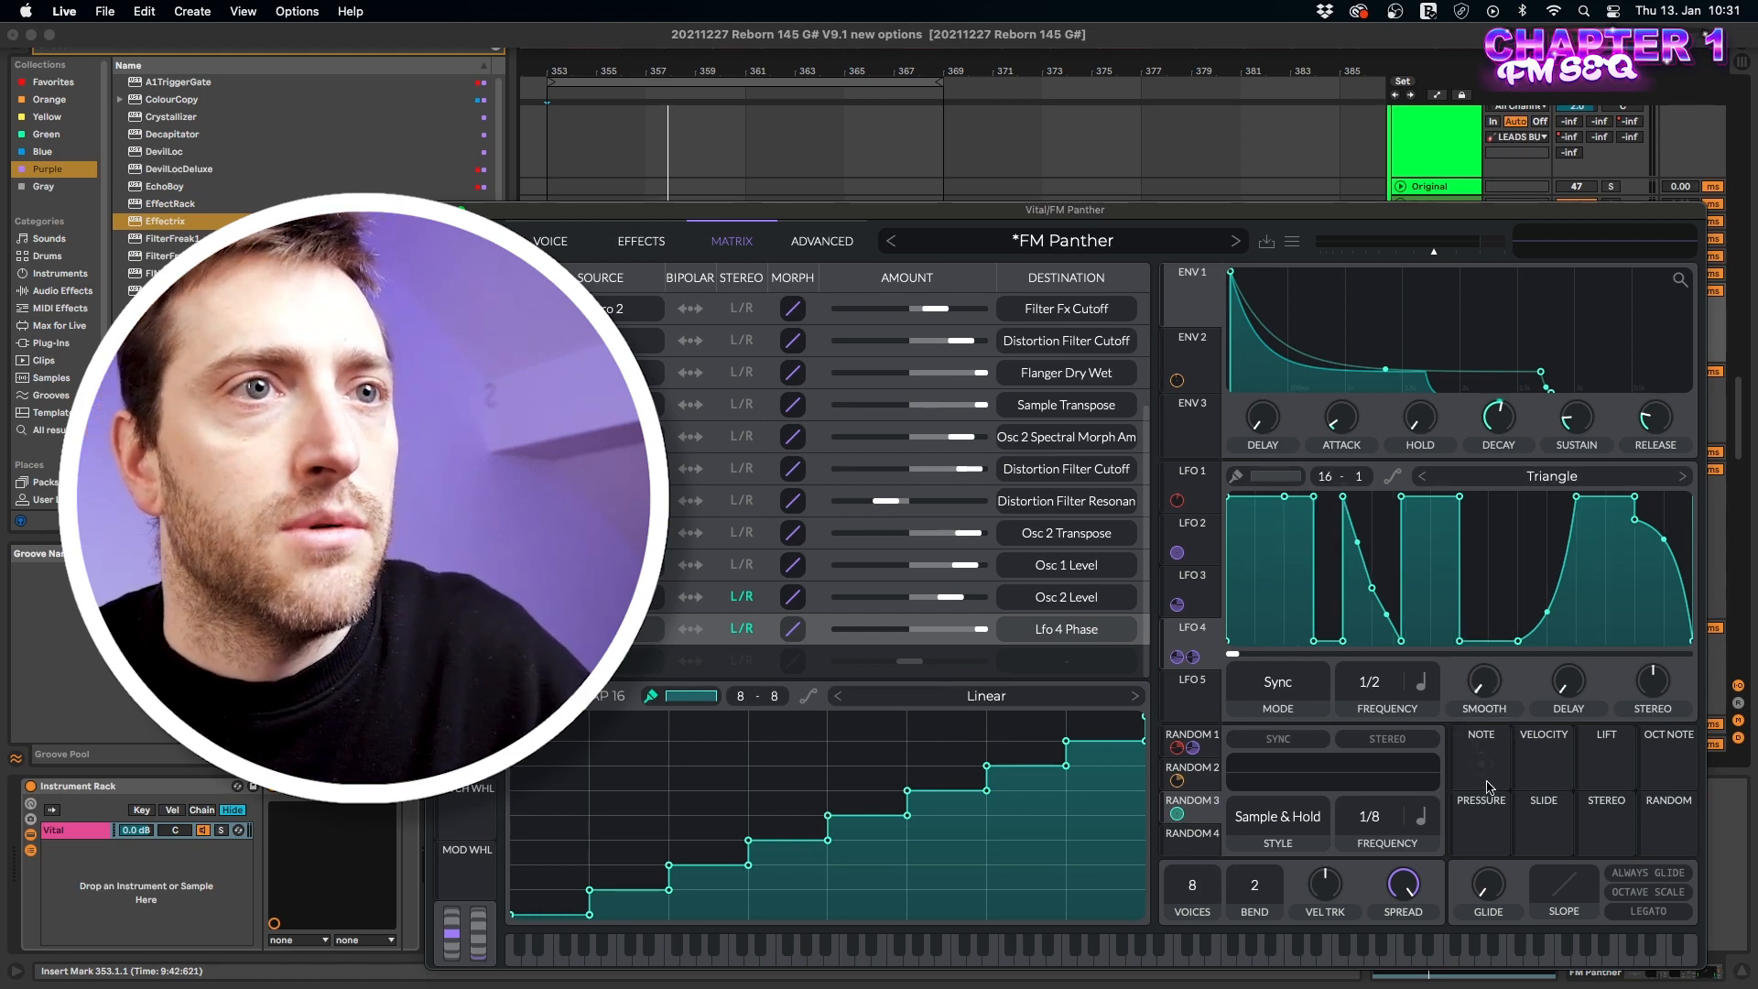
# Play the sequence and set Random 3's frequency to 1/16.
pyautogui.press('space')
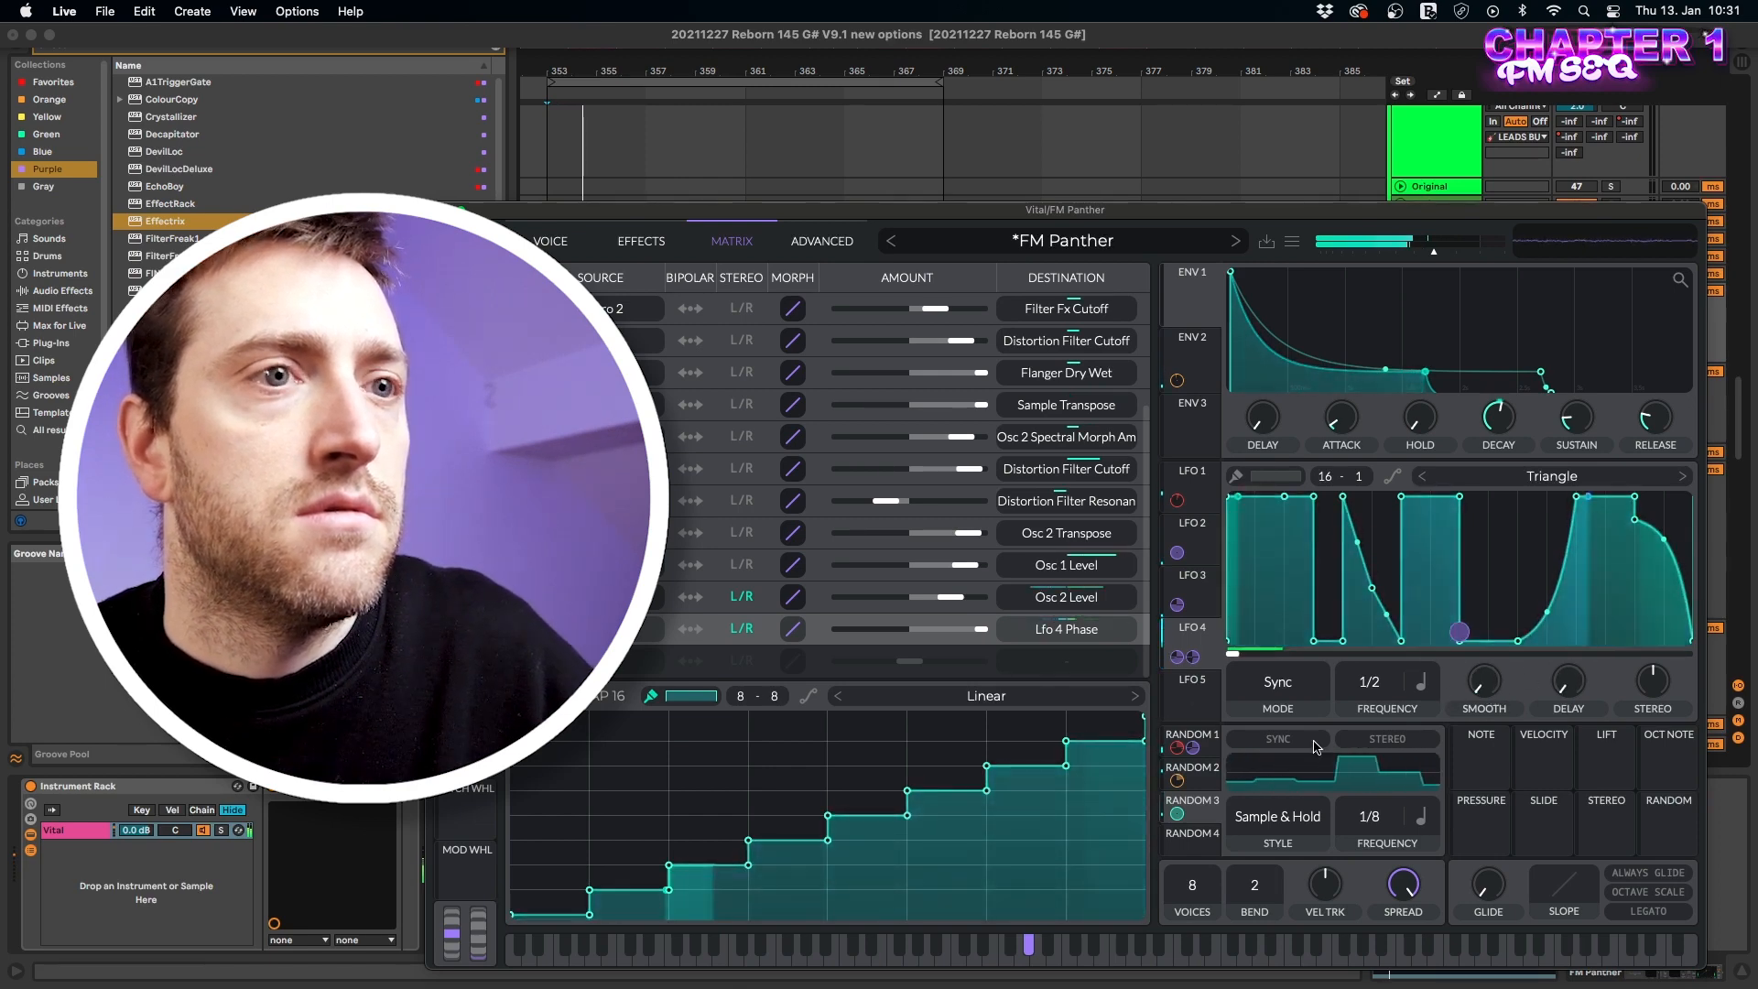
pyautogui.moveTo(1373, 839); pyautogui.dragTo(1377, 817)
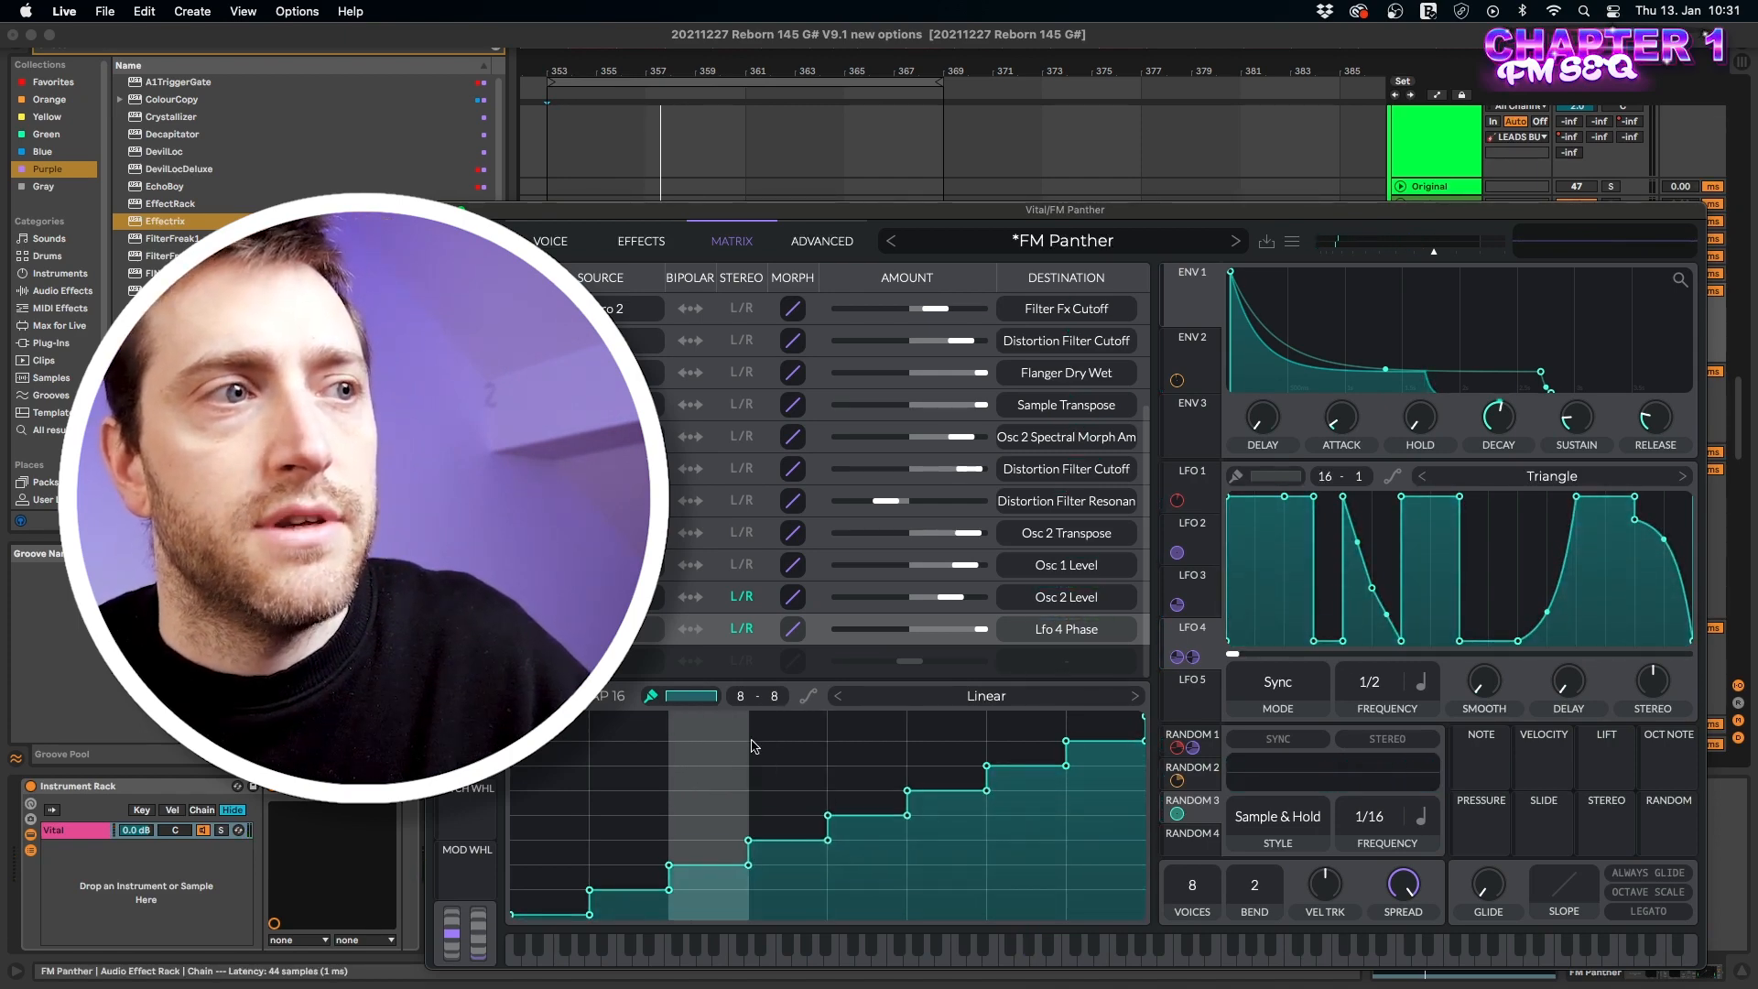
# Load the 16 steps up shape into the Lfo 4 Phase modulation remap and set LFO 4's frequency to 1/1.
pyautogui.click(979, 697)
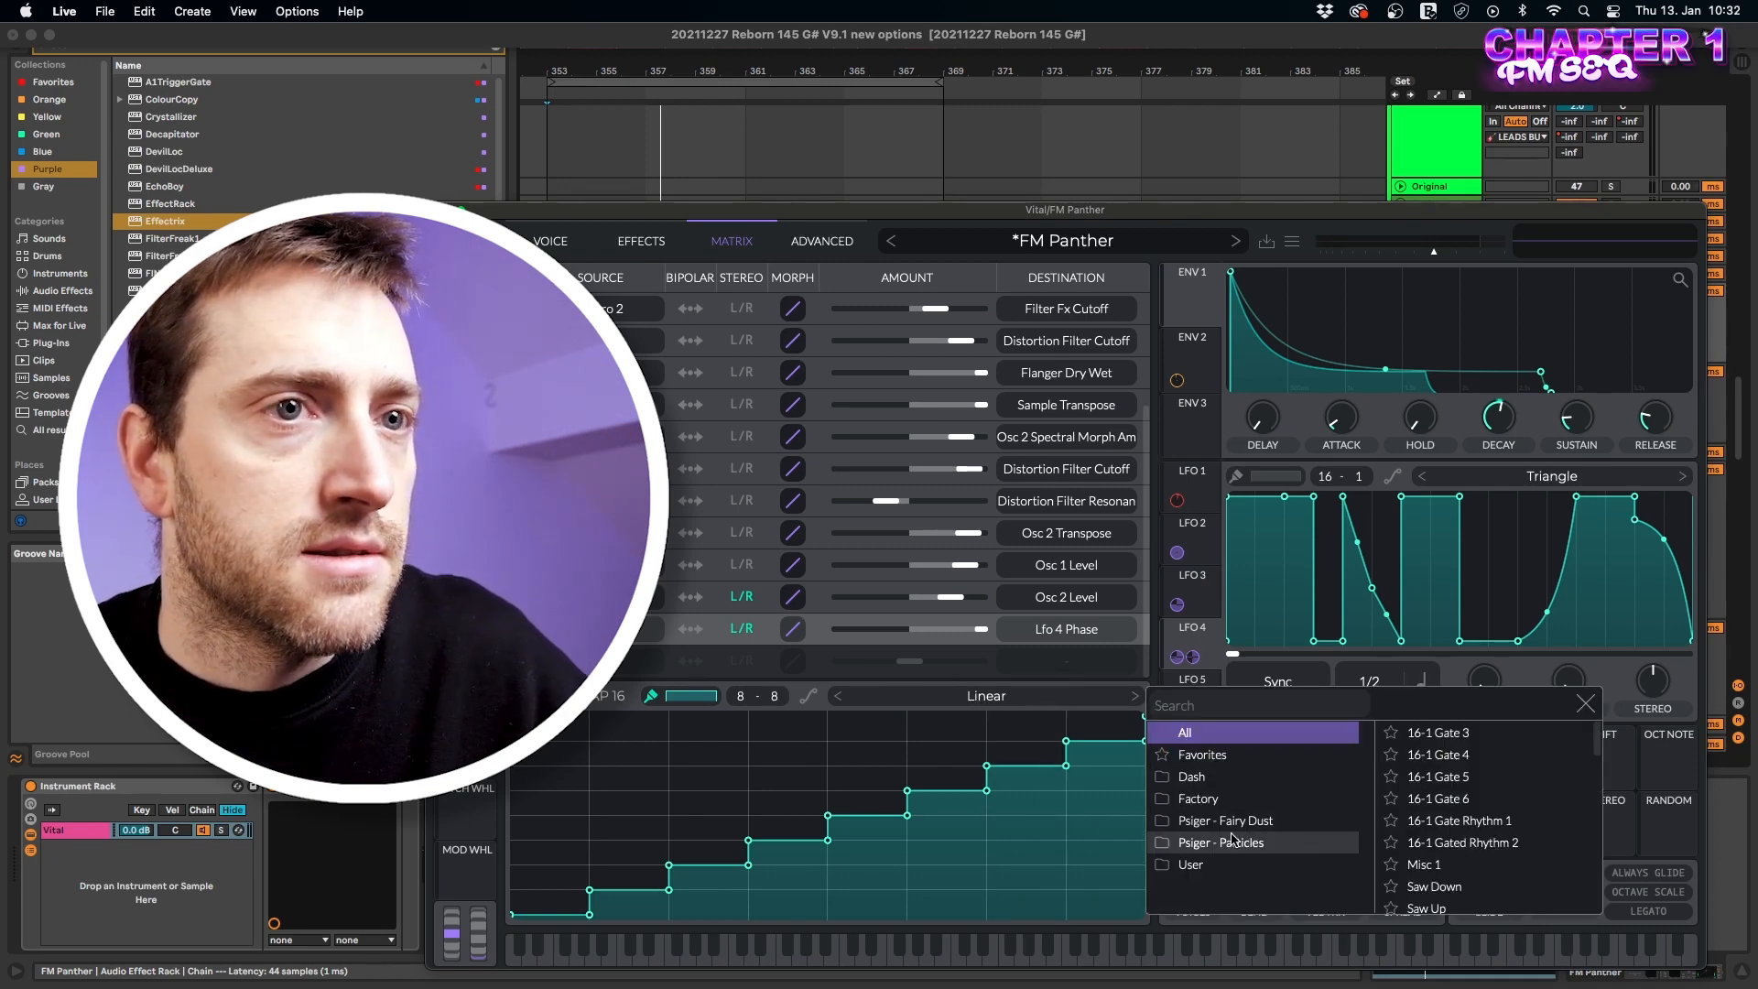
pyautogui.click(1267, 700)
pyautogui.write('16')
pyautogui.click(1456, 895)
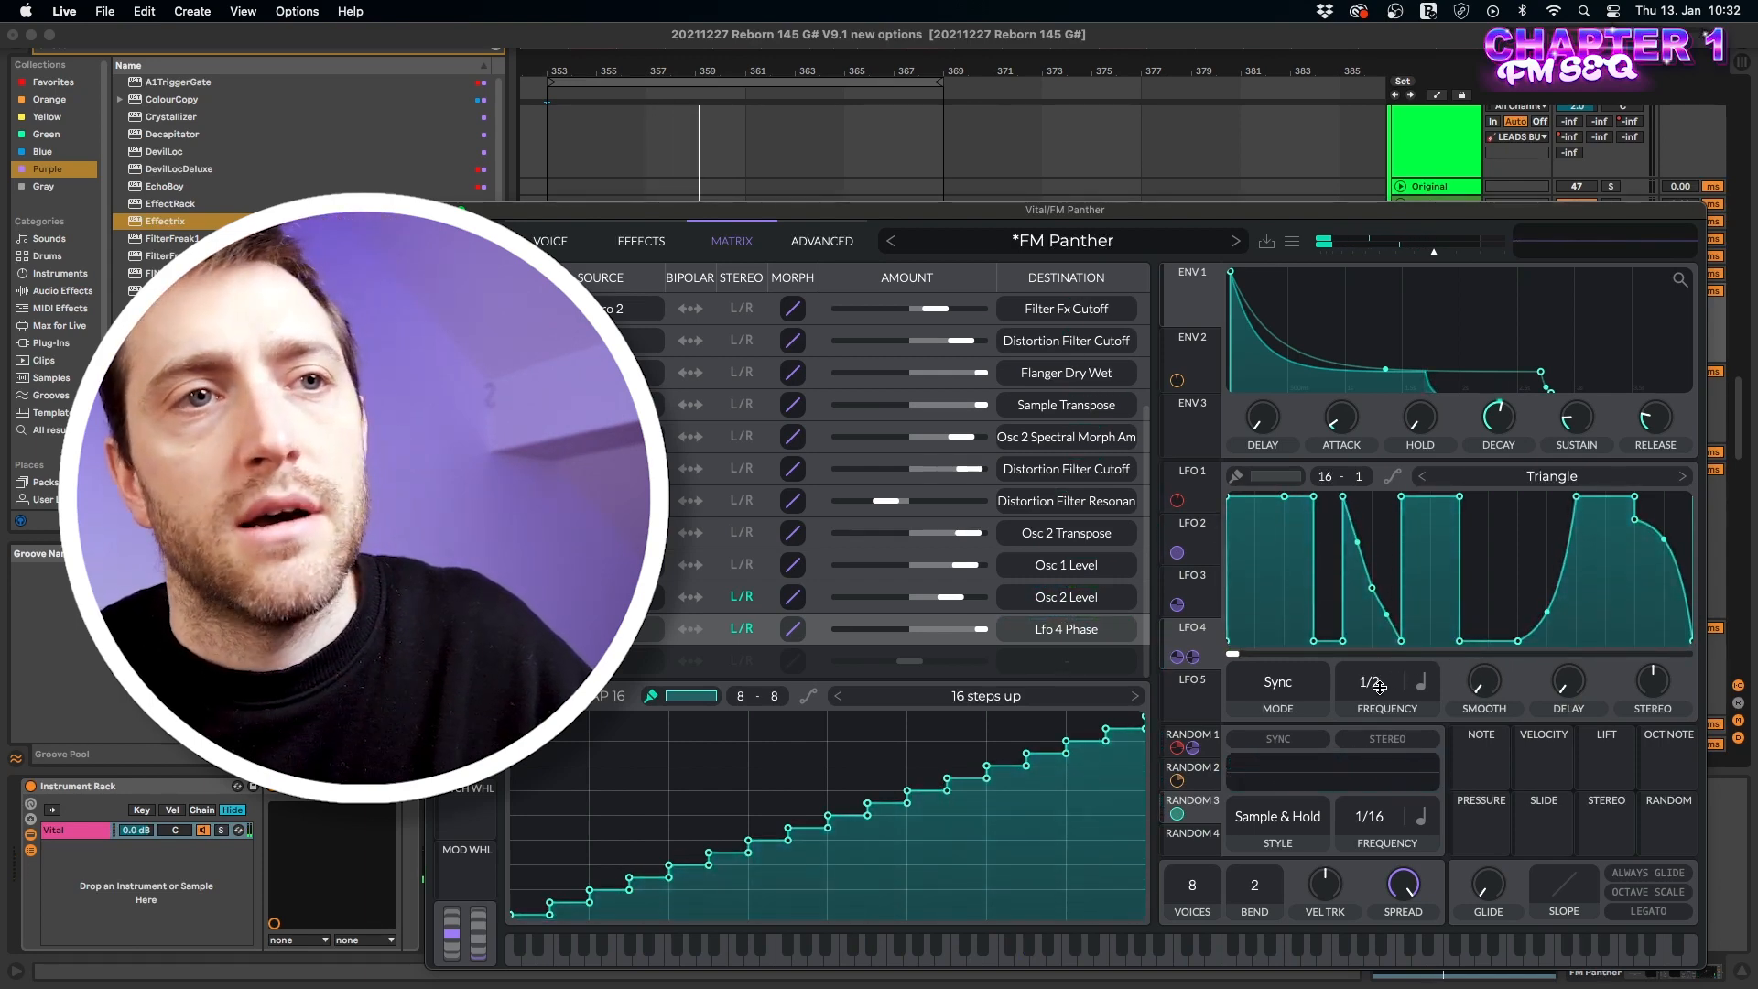
pyautogui.moveTo(1375, 683); pyautogui.dragTo(1371, 716)
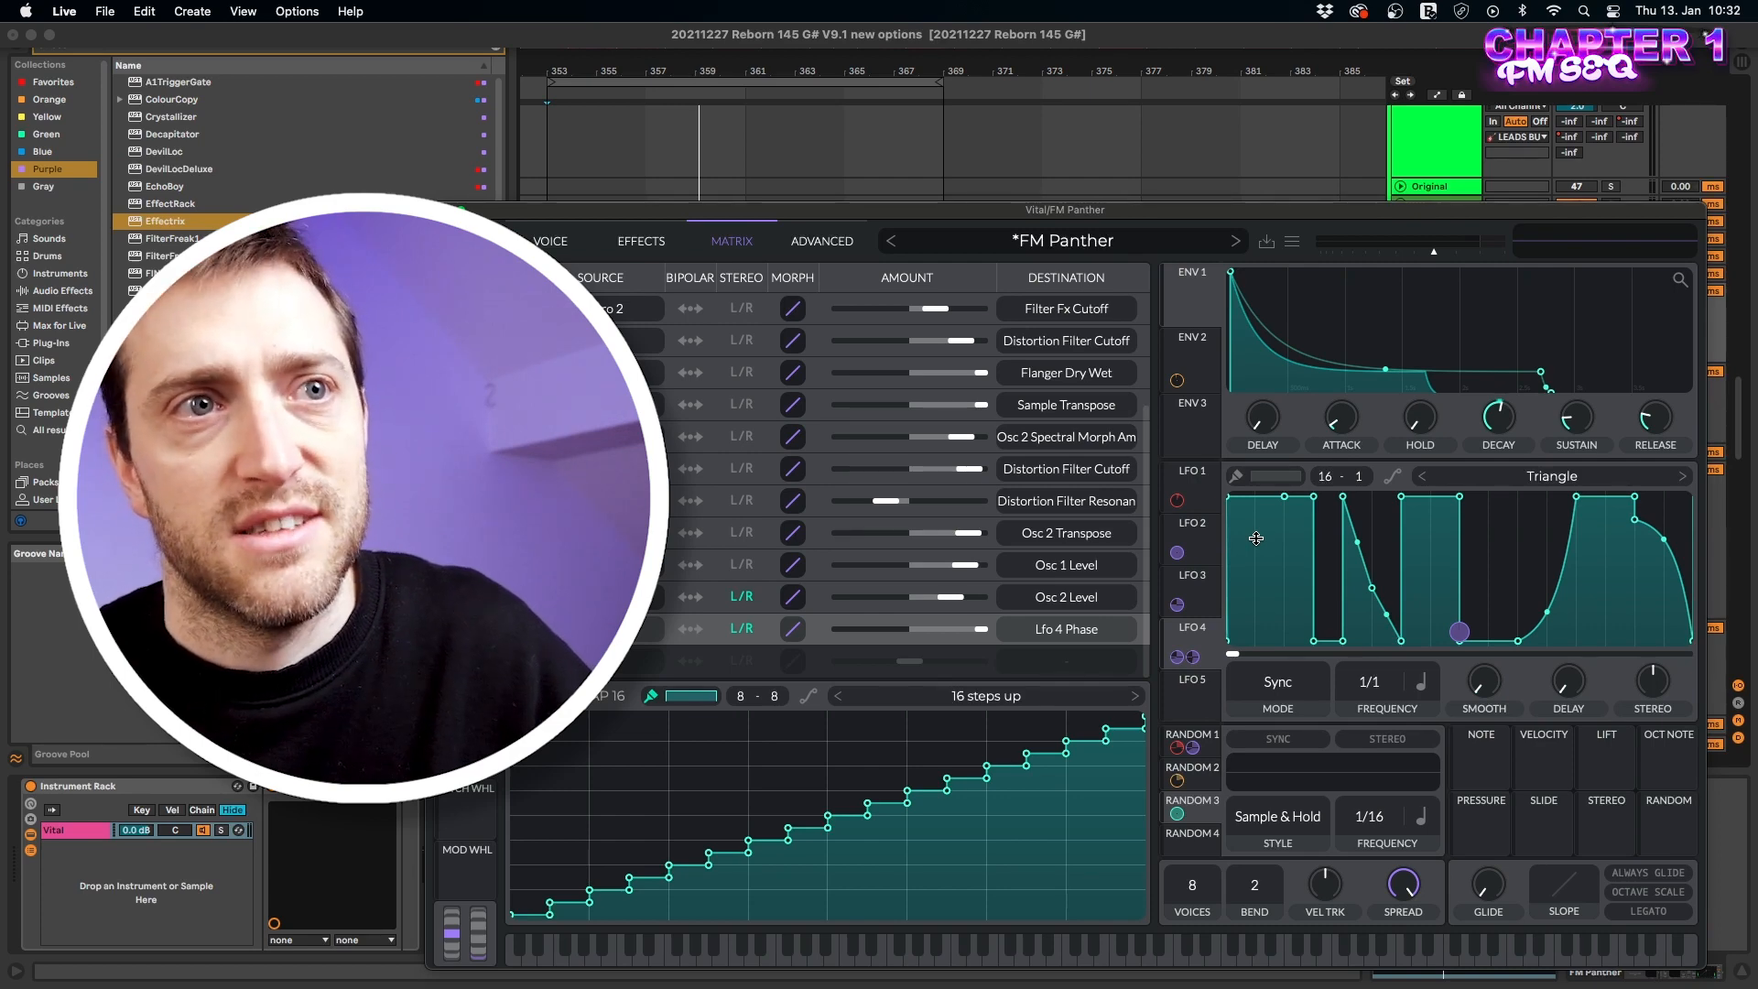
pyautogui.press('space')
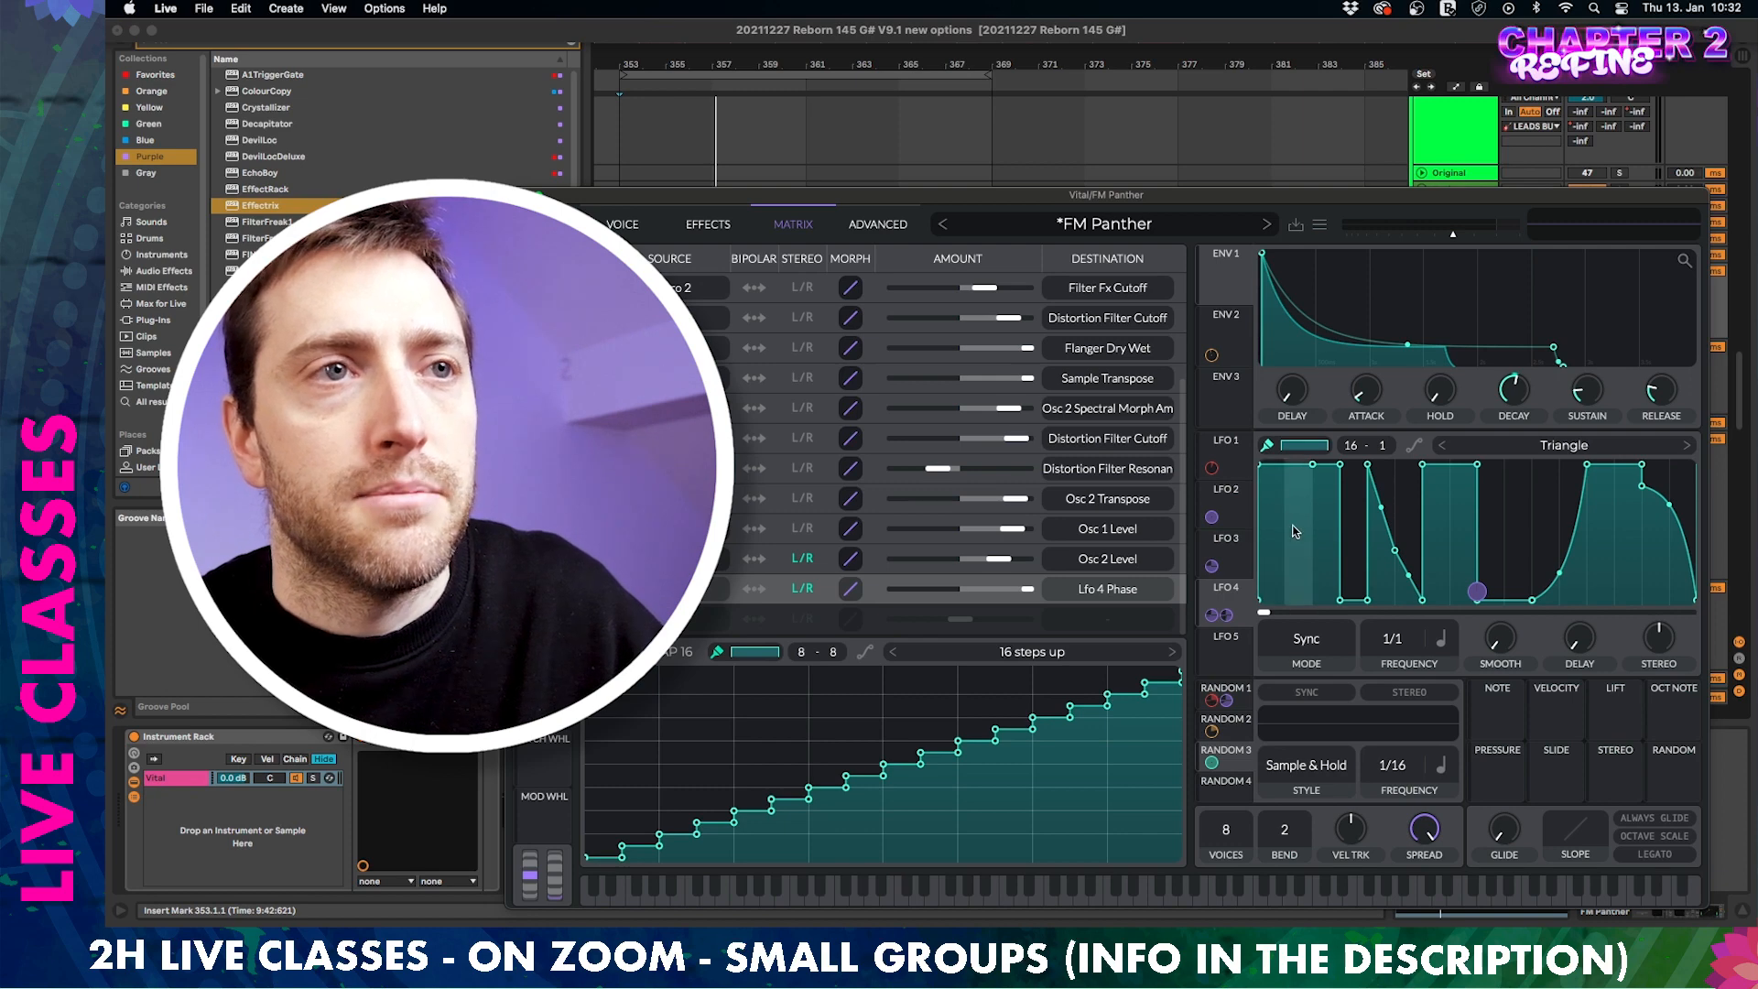
# During playback, redraw LFO 4's steps into a shorter block before the rising ramp and a gap ahead of a final falling spike.
pyautogui.moveTo(1300, 559); pyautogui.dragTo(1297, 627)
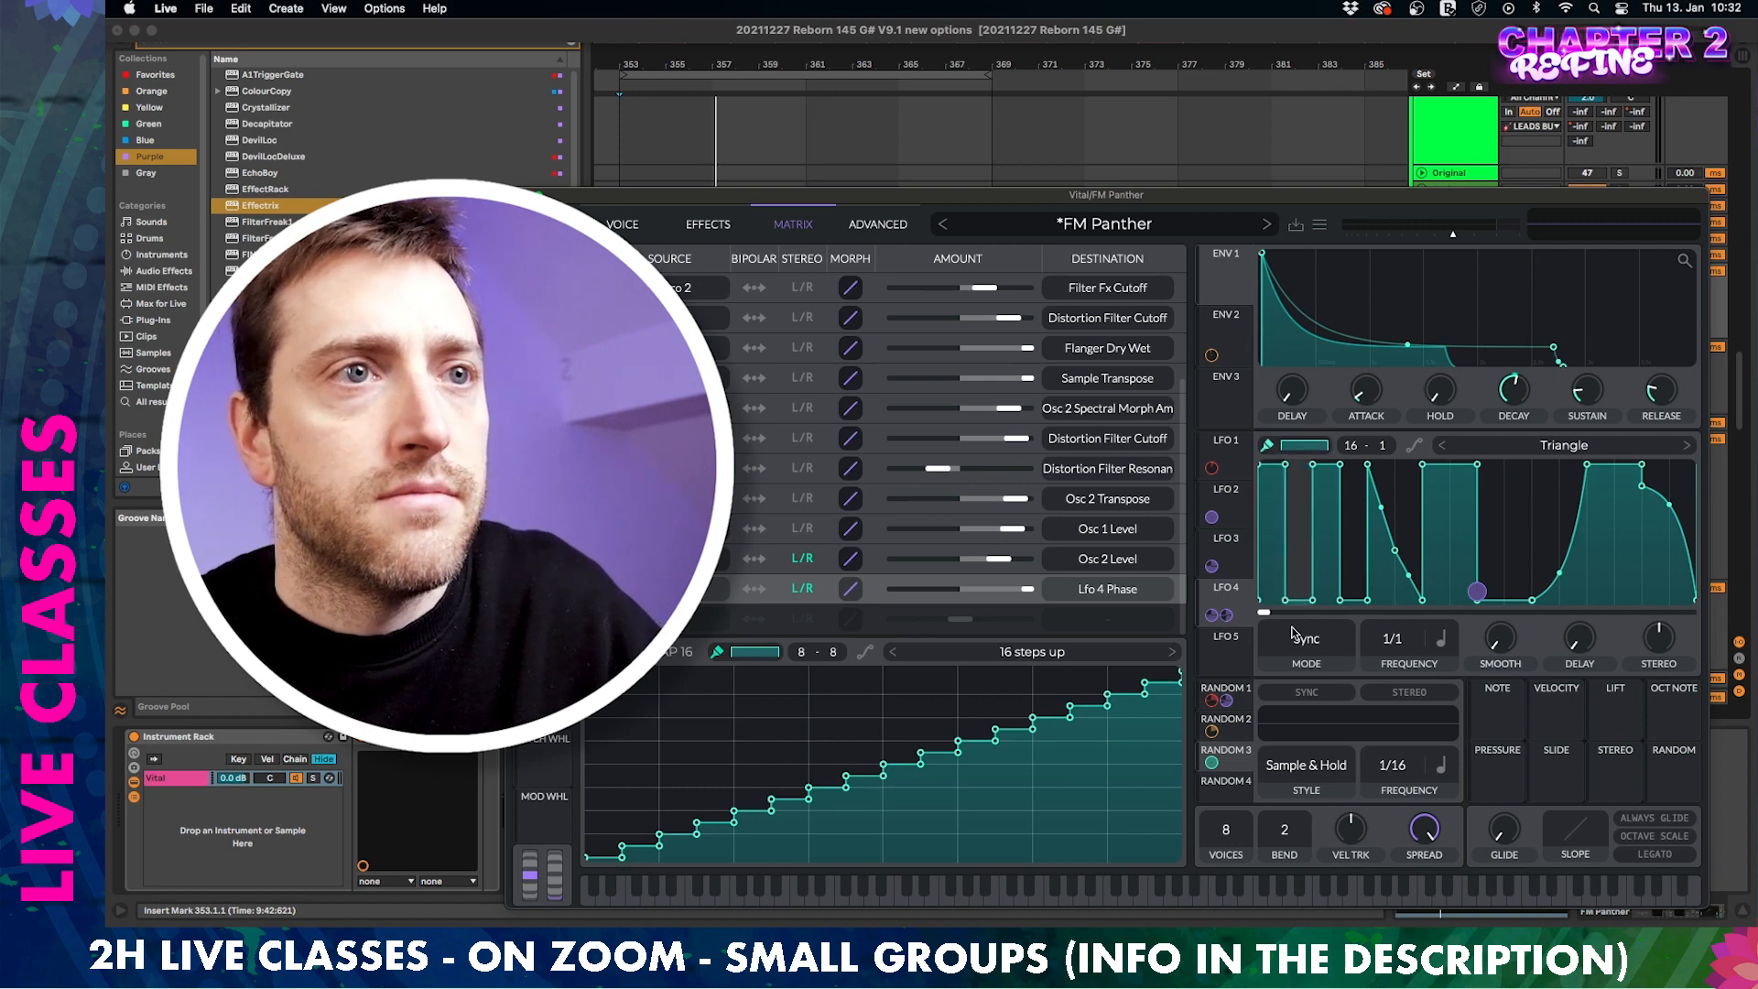
pyautogui.press('space')
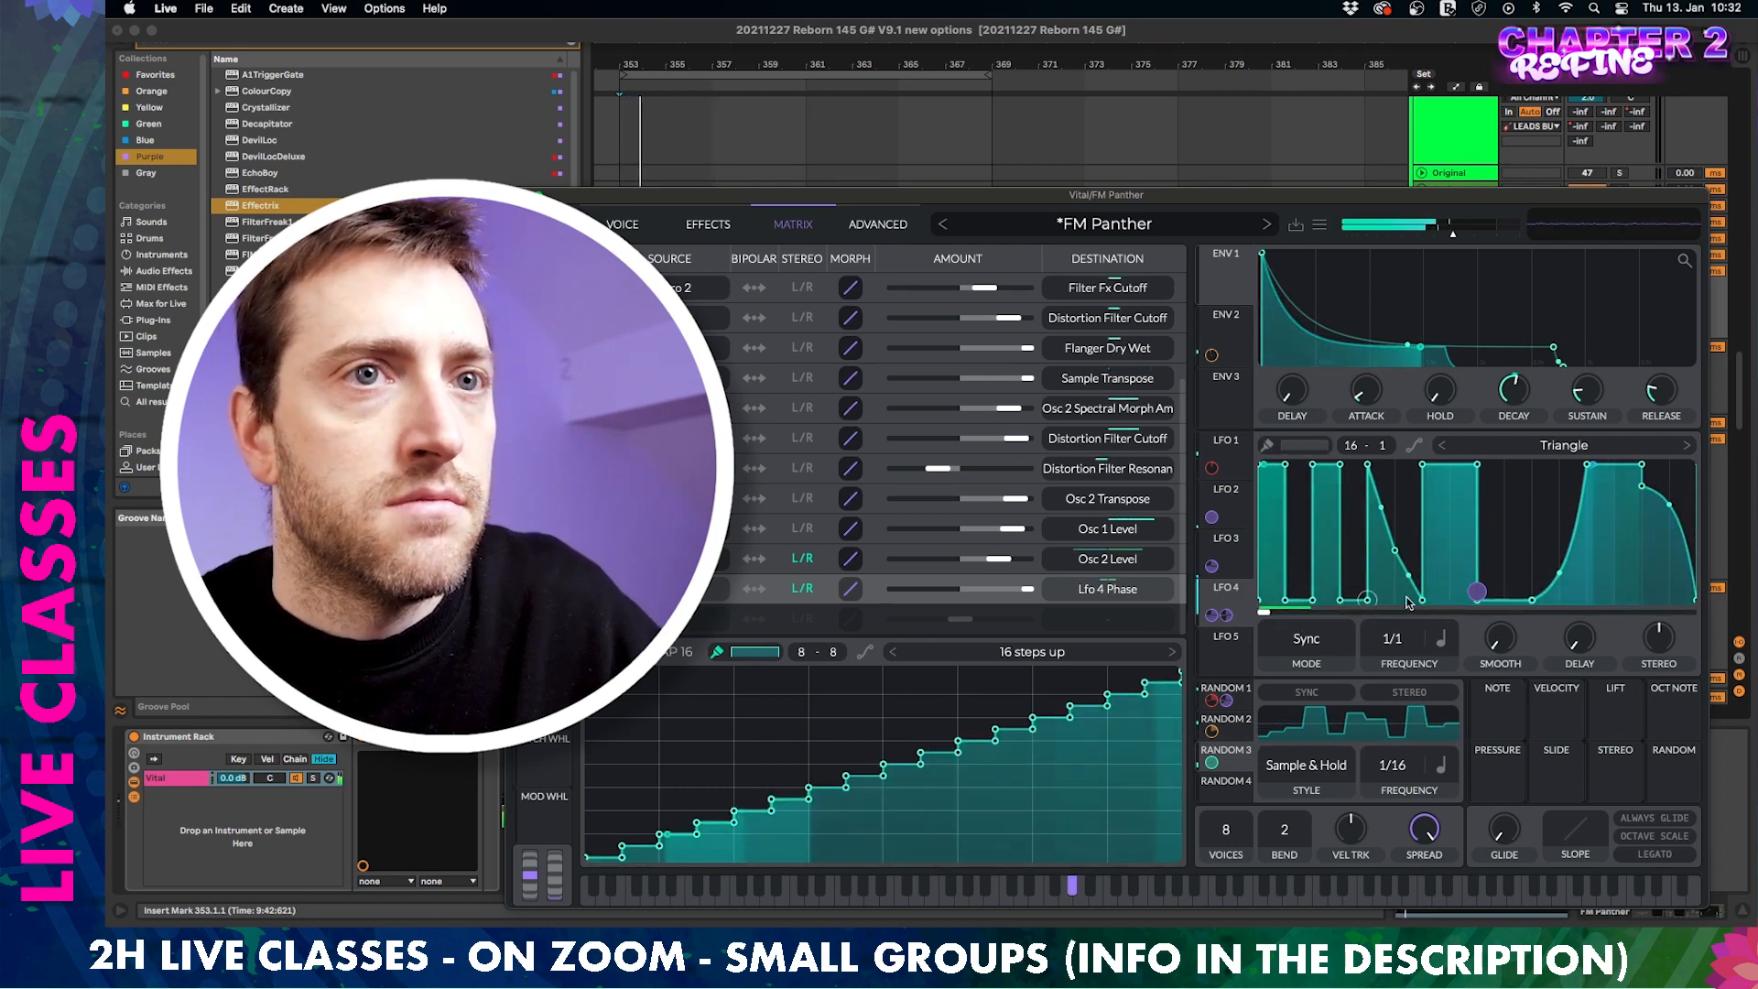
pyautogui.moveTo(1625, 502); pyautogui.dragTo(1629, 632)
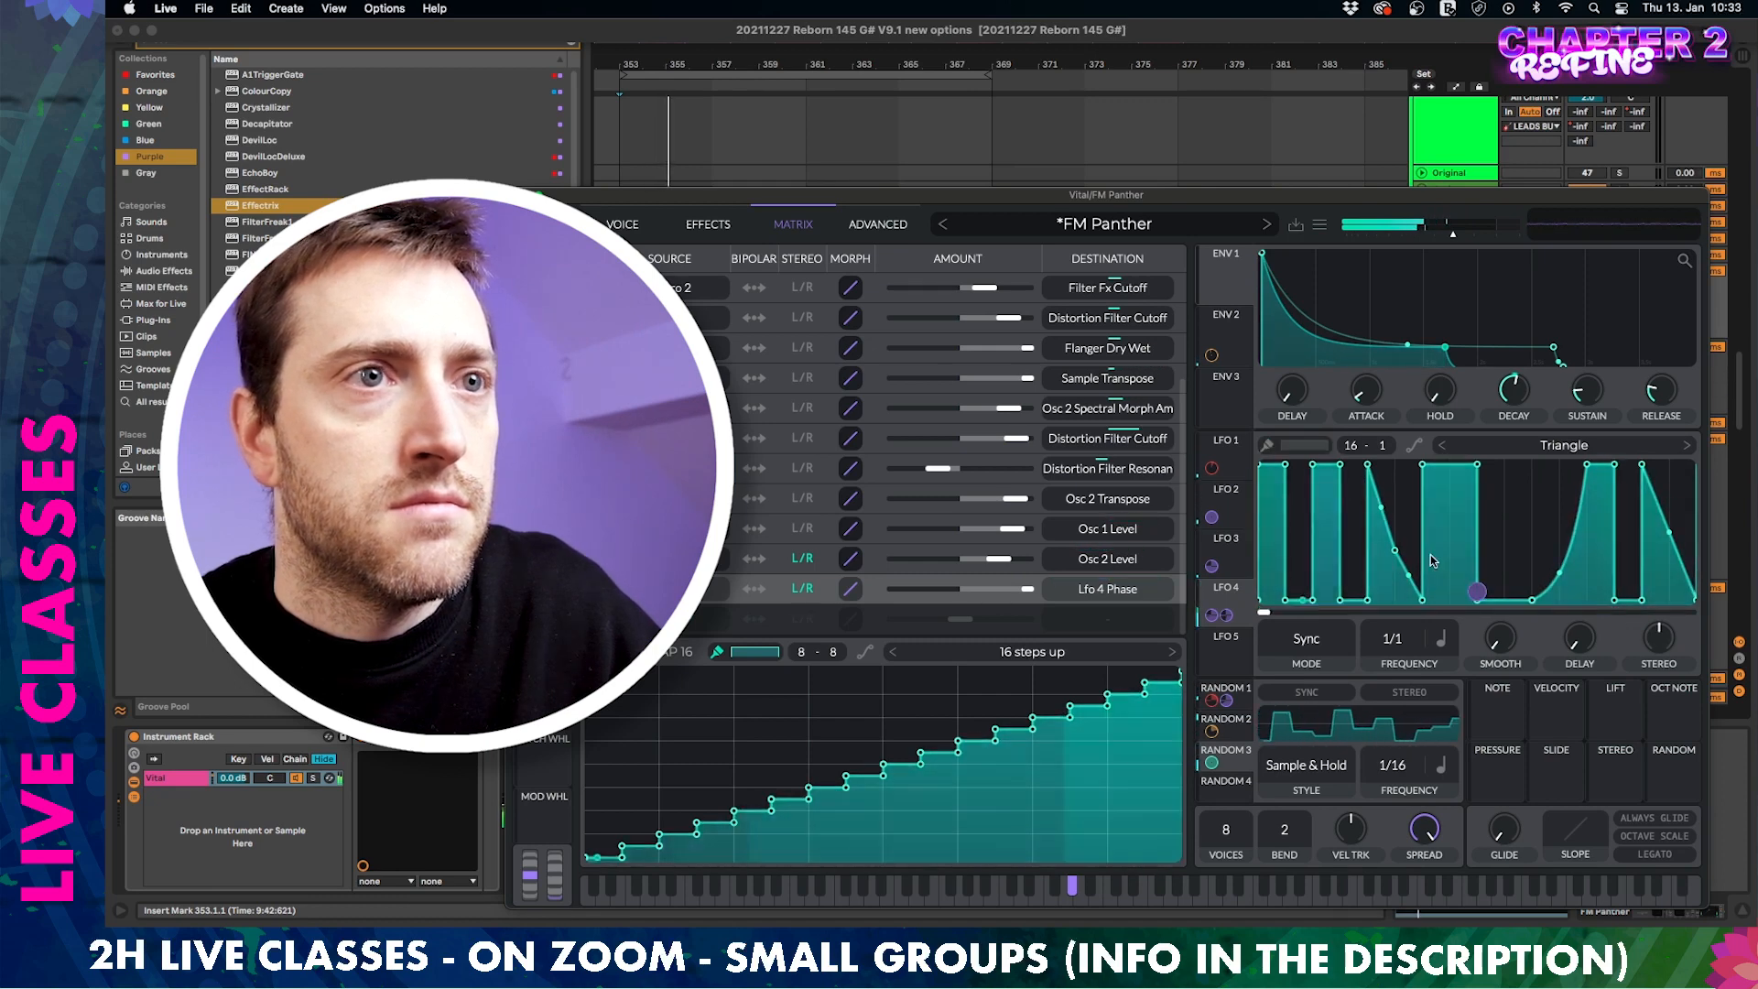
pyautogui.moveTo(1307, 524); pyautogui.dragTo(1308, 447)
pyautogui.moveTo(1526, 577); pyautogui.dragTo(1521, 490)
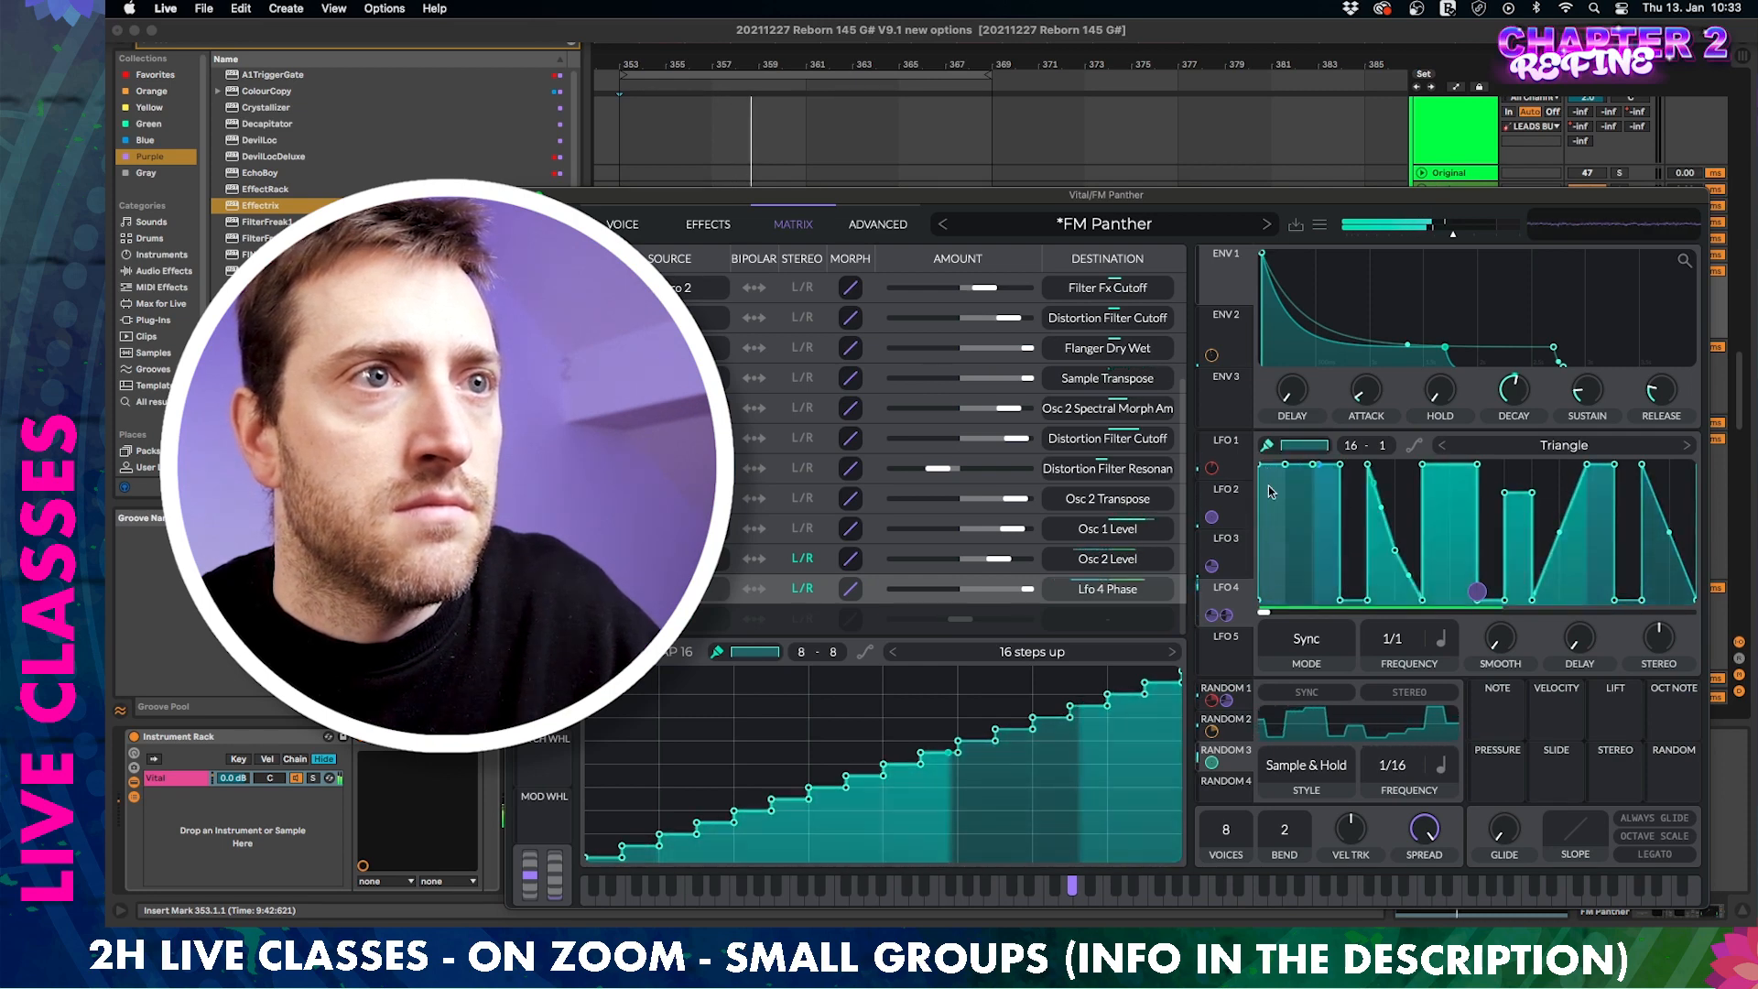
# Reshape LFO 4's opening block into two full-height steps with a low third step, and bow the first falling spike outward.
pyautogui.moveTo(1271, 485); pyautogui.dragTo(1262, 629)
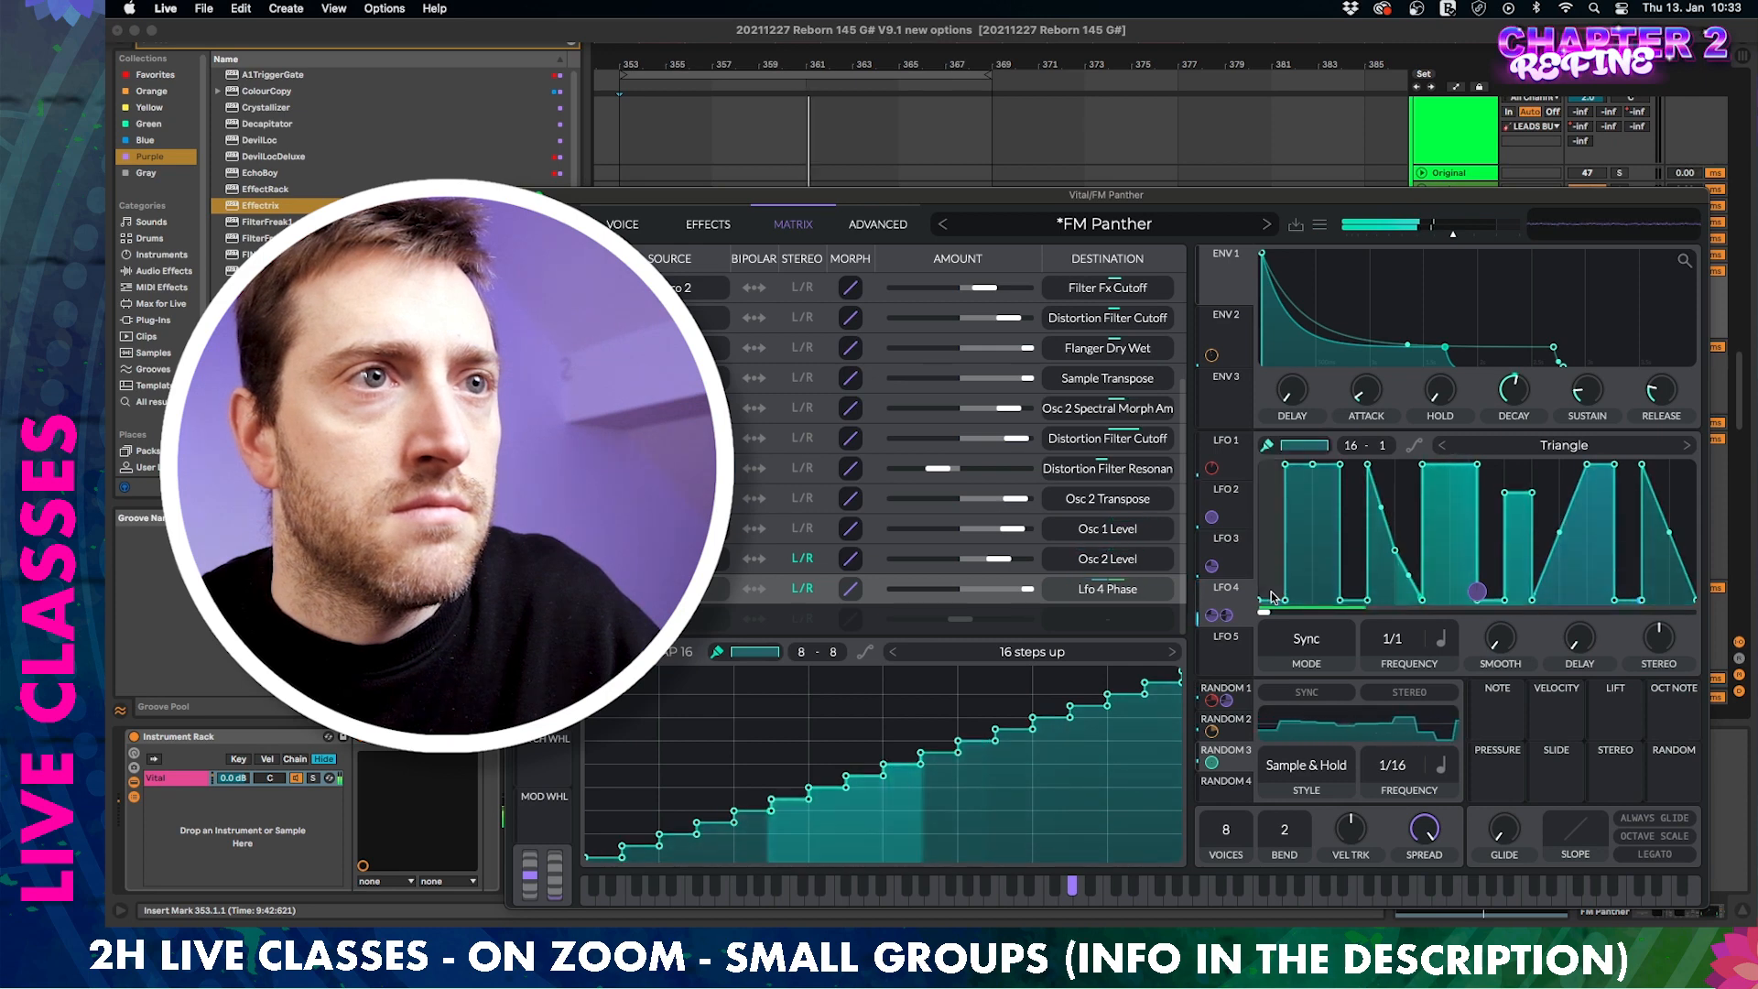
pyautogui.keyDown('super'); pyautogui.click(1274, 504); pyautogui.keyUp('super')
pyautogui.moveTo(1318, 501)
pyautogui.mouseDown()
pyautogui.moveTo(1316, 573)
pyautogui.moveTo(1304, 465)
pyautogui.mouseUp()
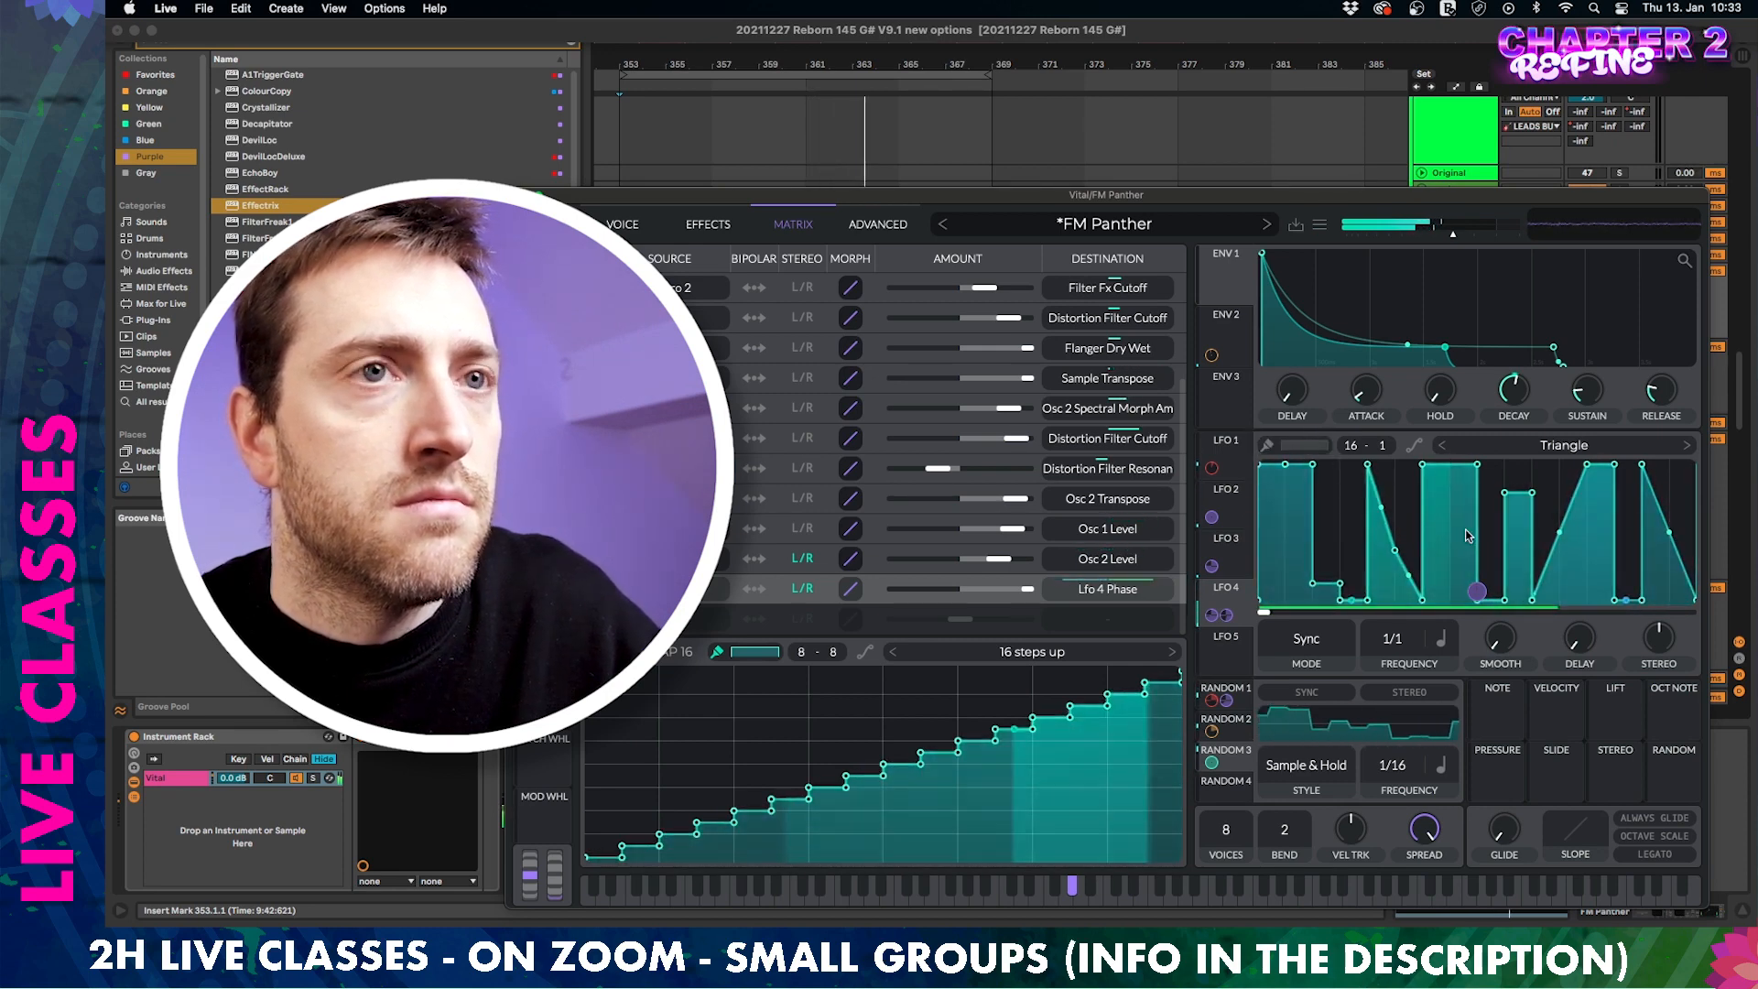
pyautogui.moveTo(1393, 549); pyautogui.dragTo(1395, 496)
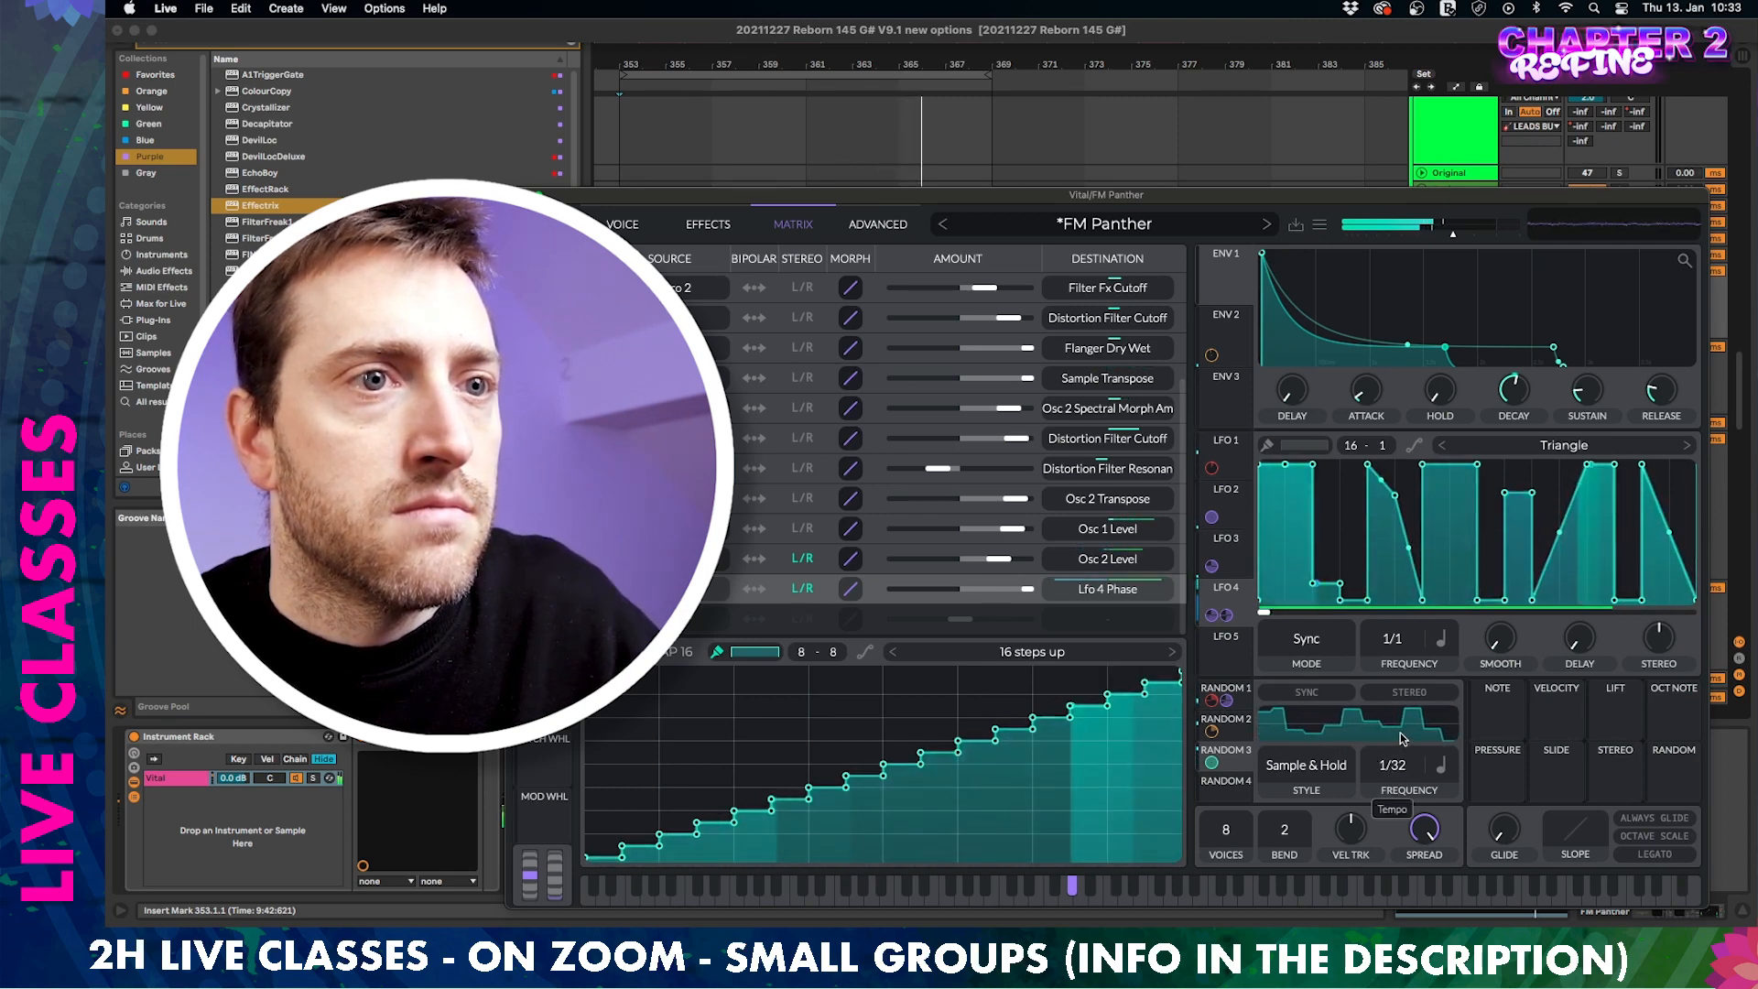
# Set Random 3's frequency to 1/8, drop LFO 4's low third step to zero, and play the sequence.
pyautogui.moveTo(1396, 771); pyautogui.dragTo(1397, 813)
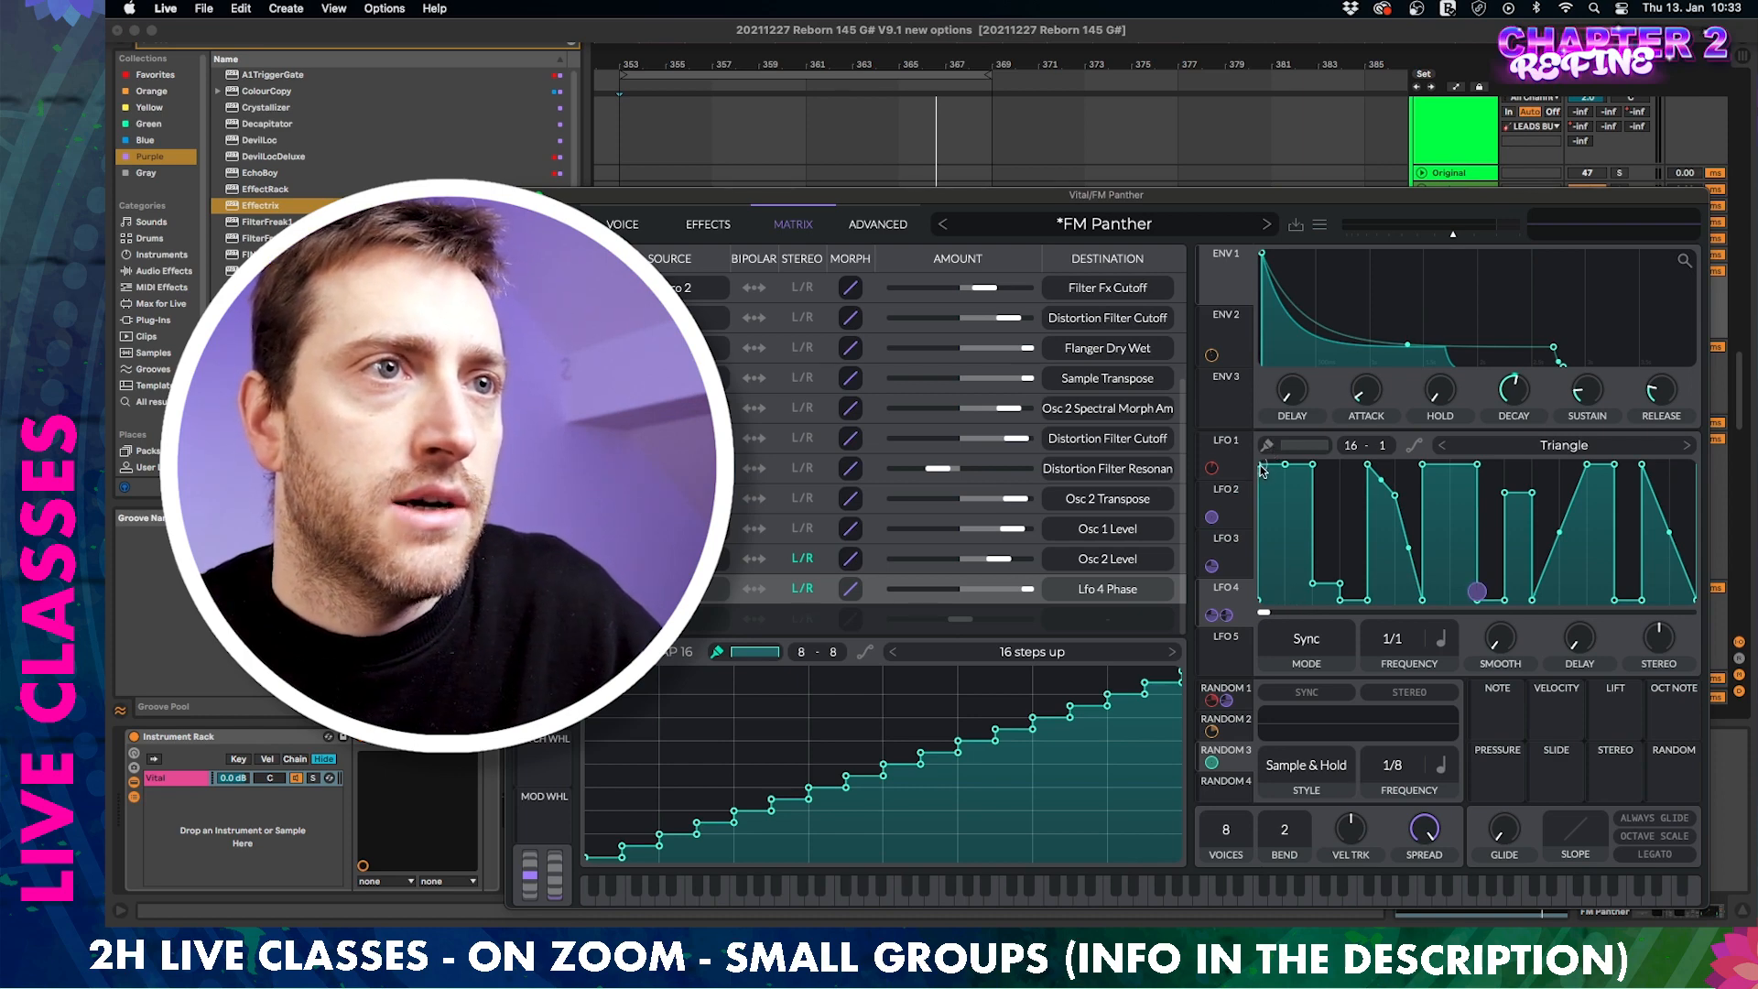
pyautogui.click(1324, 612)
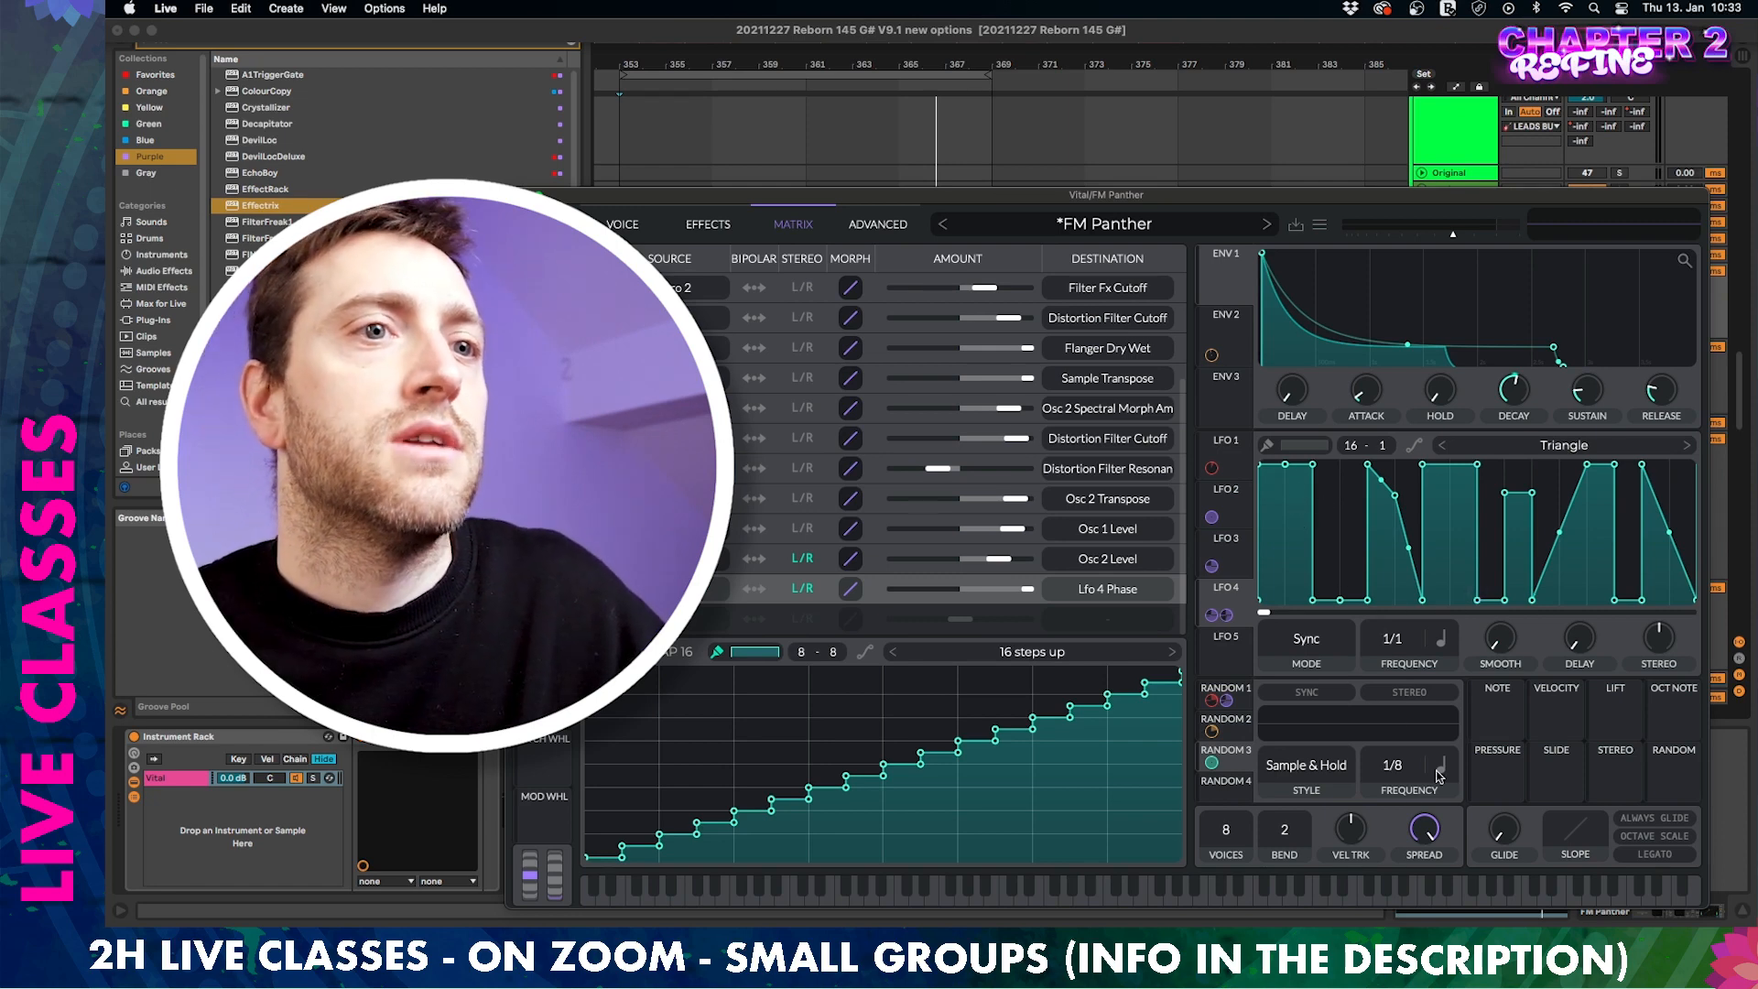
pyautogui.press('space')
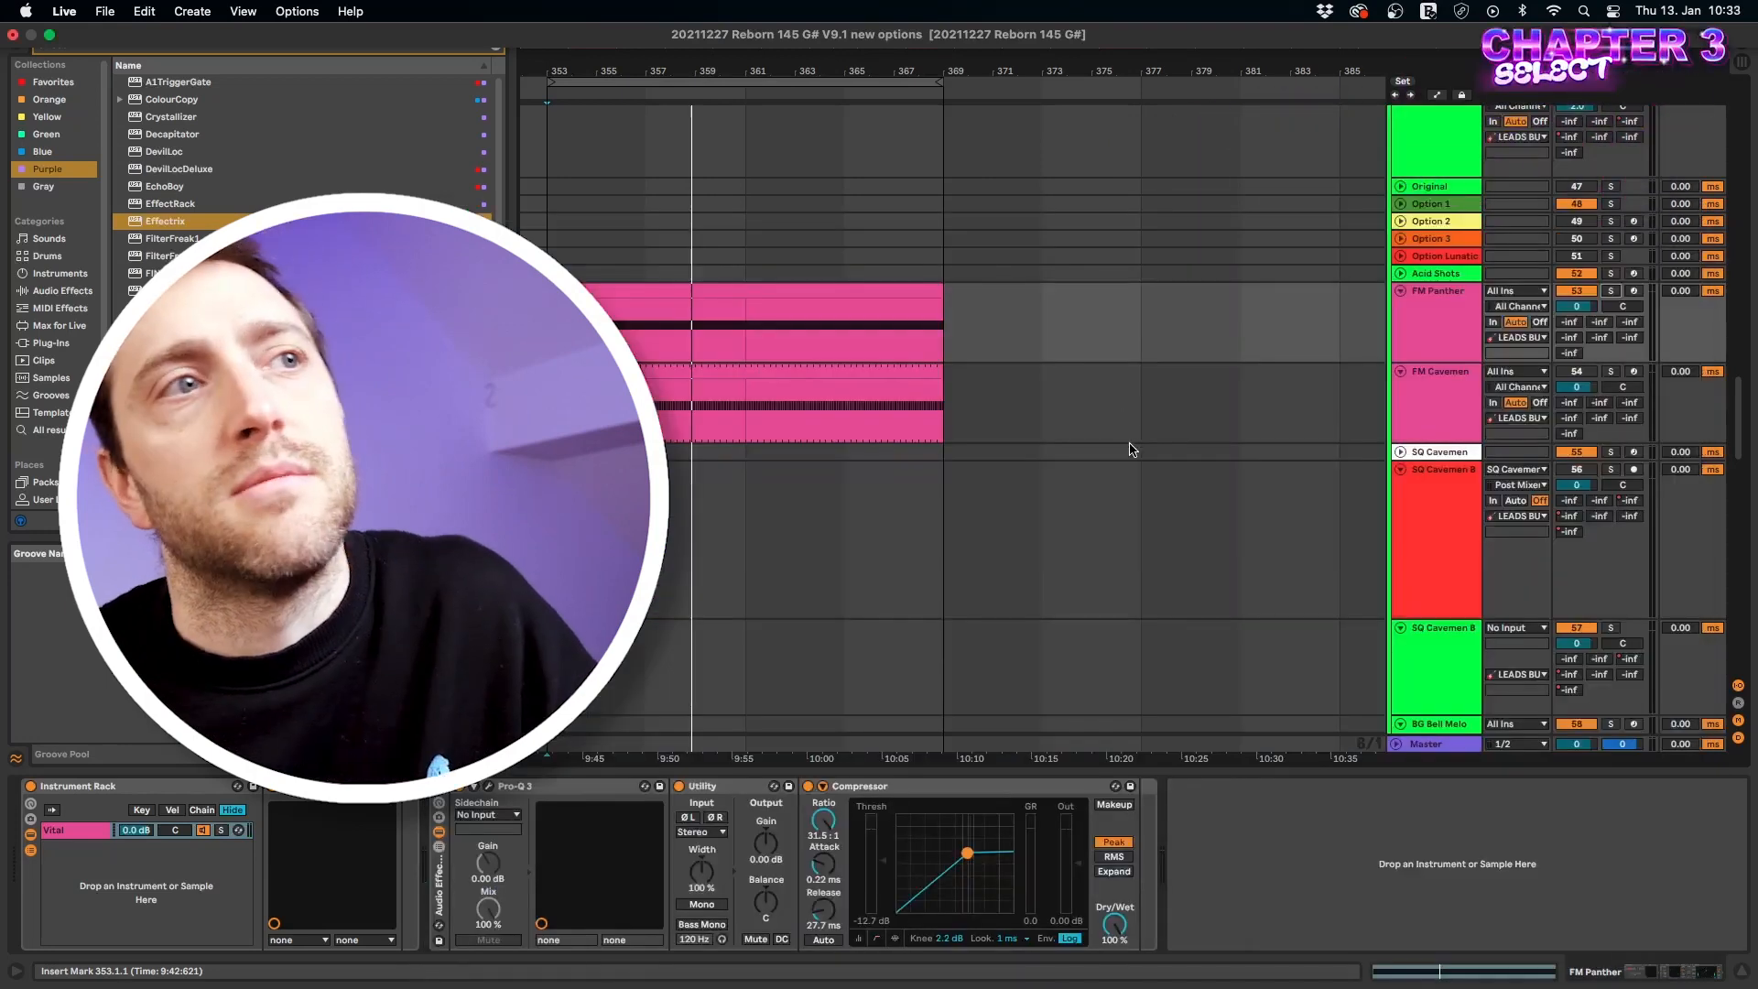
# Insert an audio track directly below FM Panther and place the insert marker on it at bar 353.
pyautogui.press('super+t')
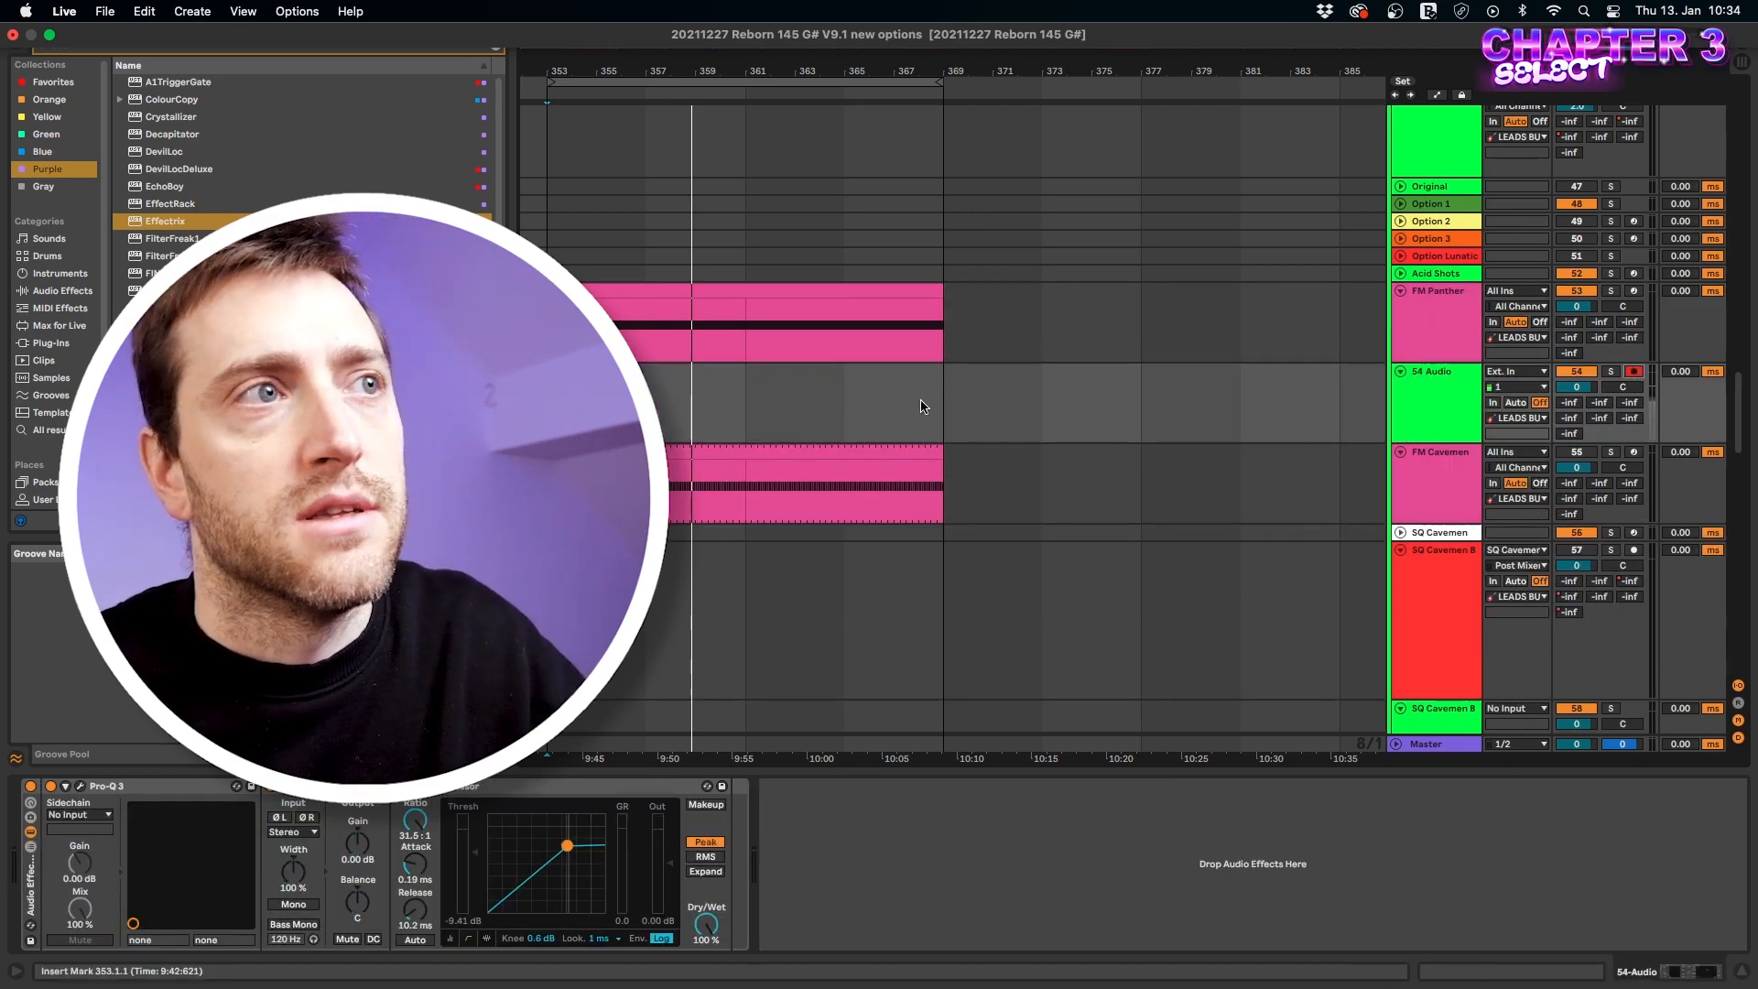
pyautogui.press('-')
pyautogui.press('-')
pyautogui.rightClick(1057, 316)
pyautogui.click(982, 319)
pyautogui.click(902, 372)
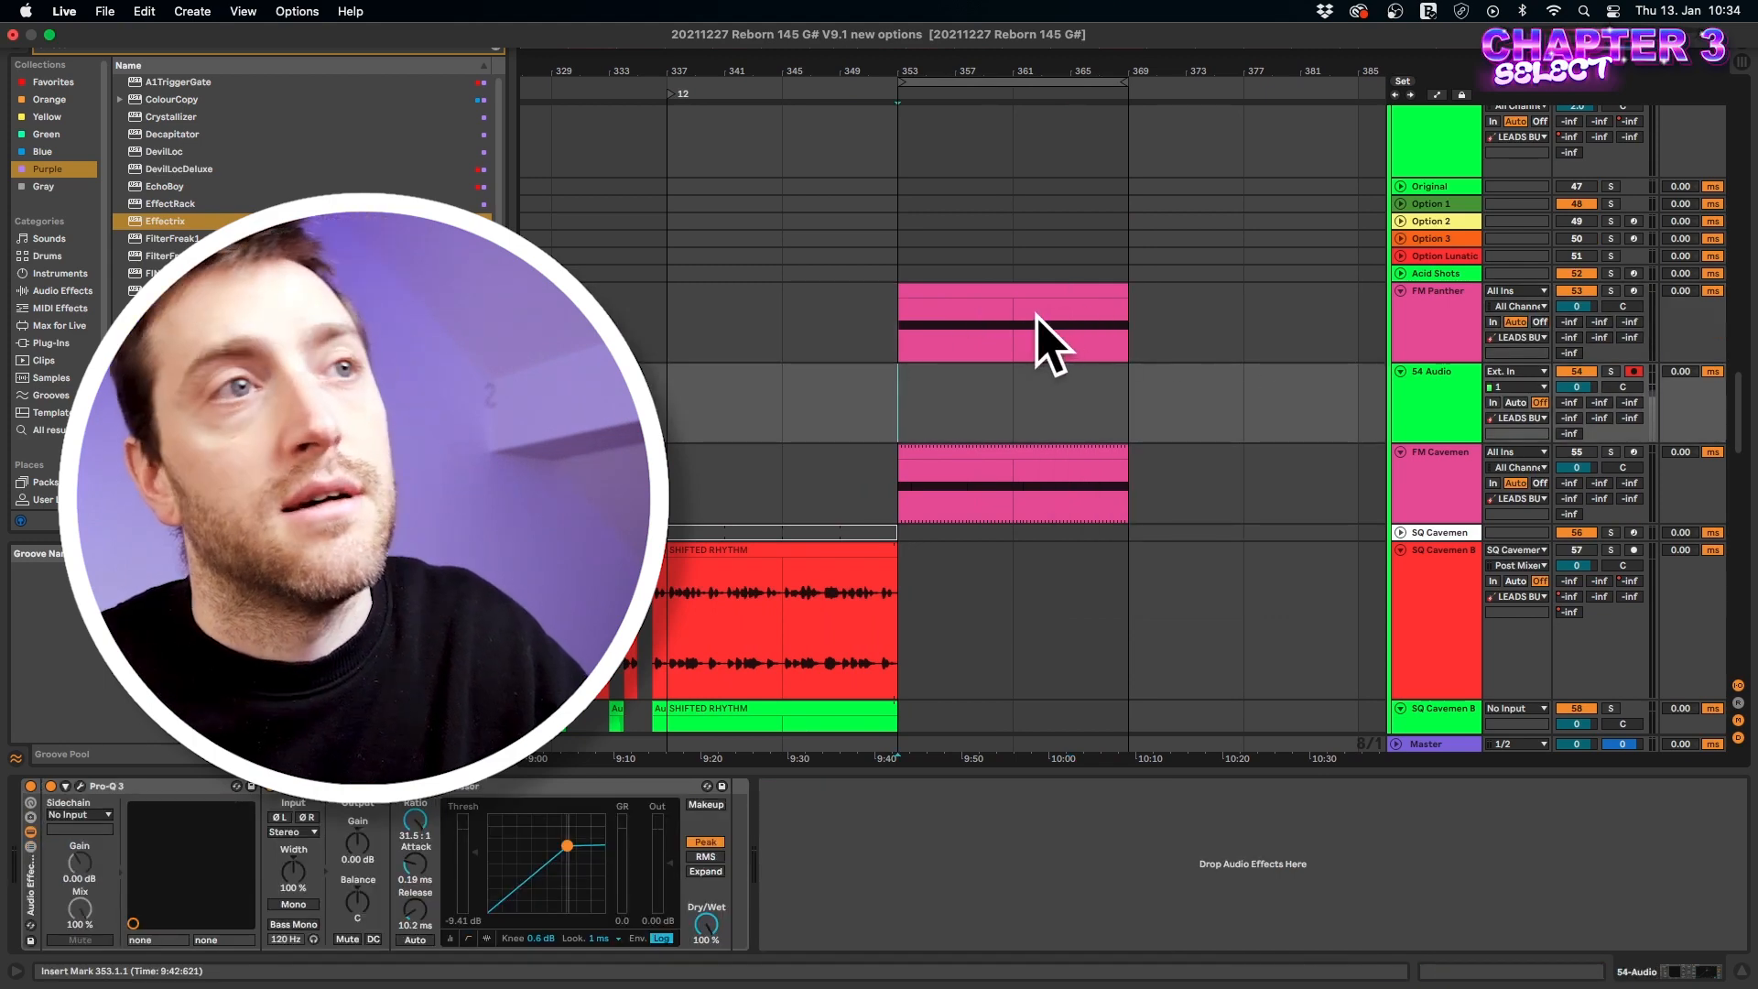
# Route FM Panther's Post FX signal into the new audio track.
pyautogui.click(1516, 372)
pyautogui.scroll(-5, 1594, 641)
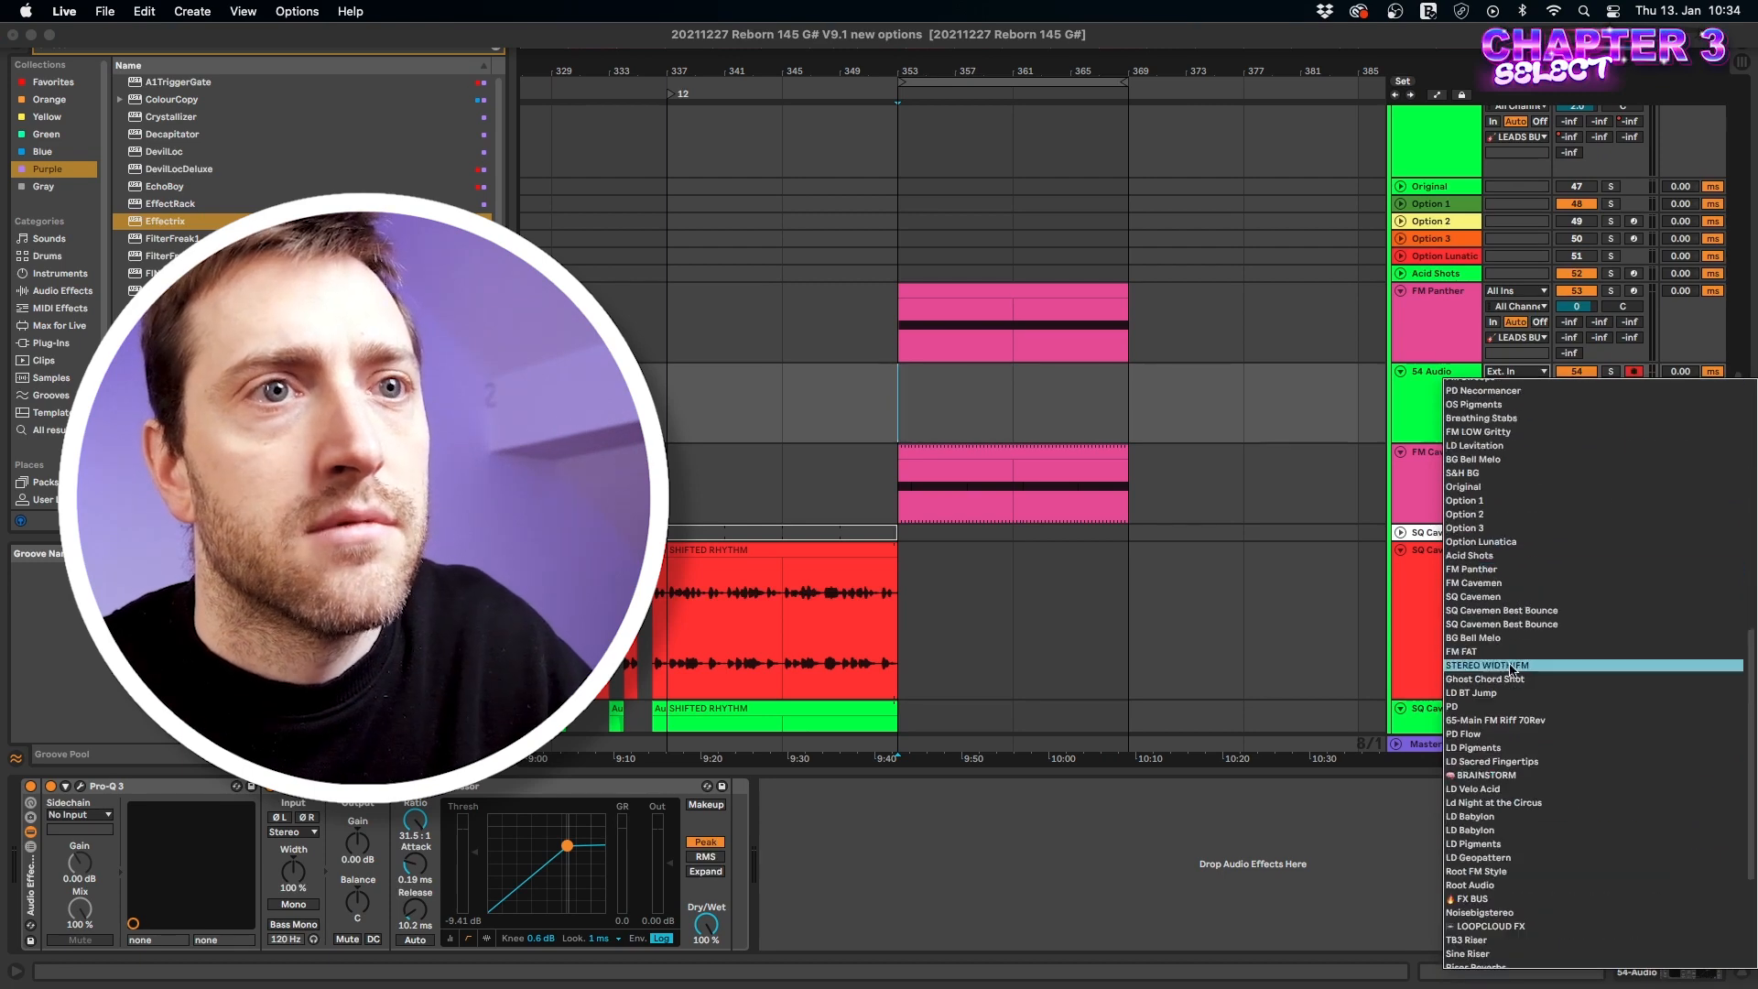
pyautogui.press('Return')
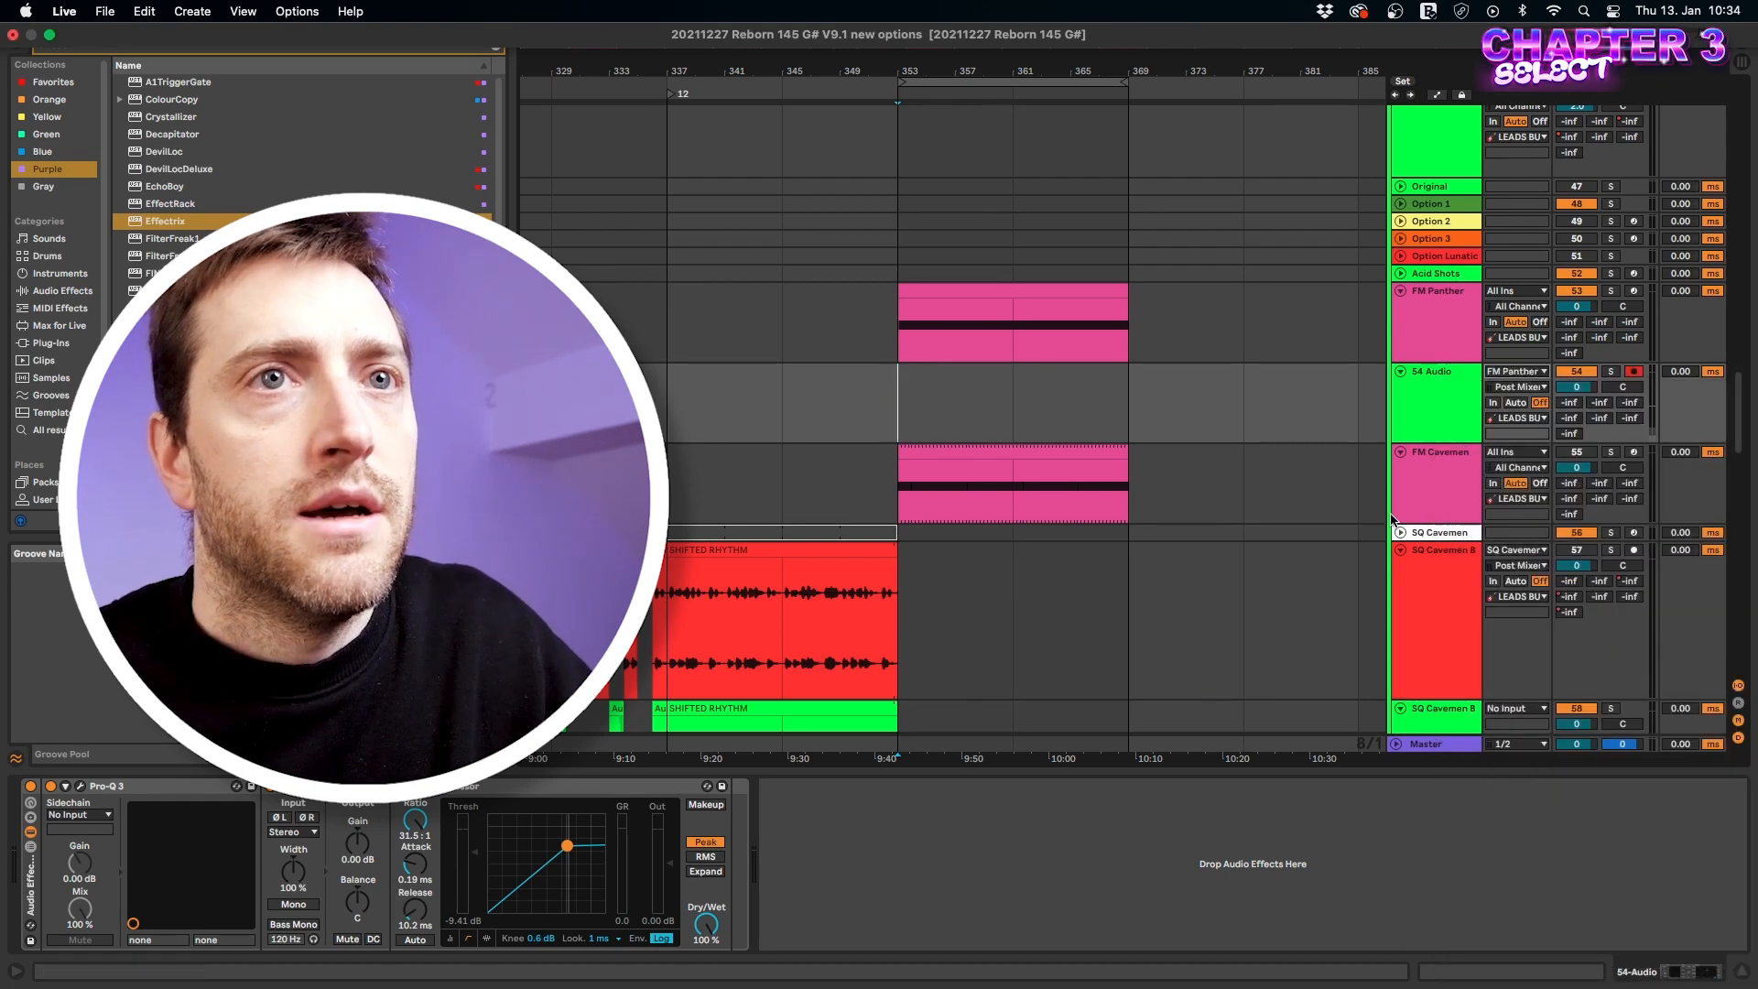
pyautogui.click(1520, 388)
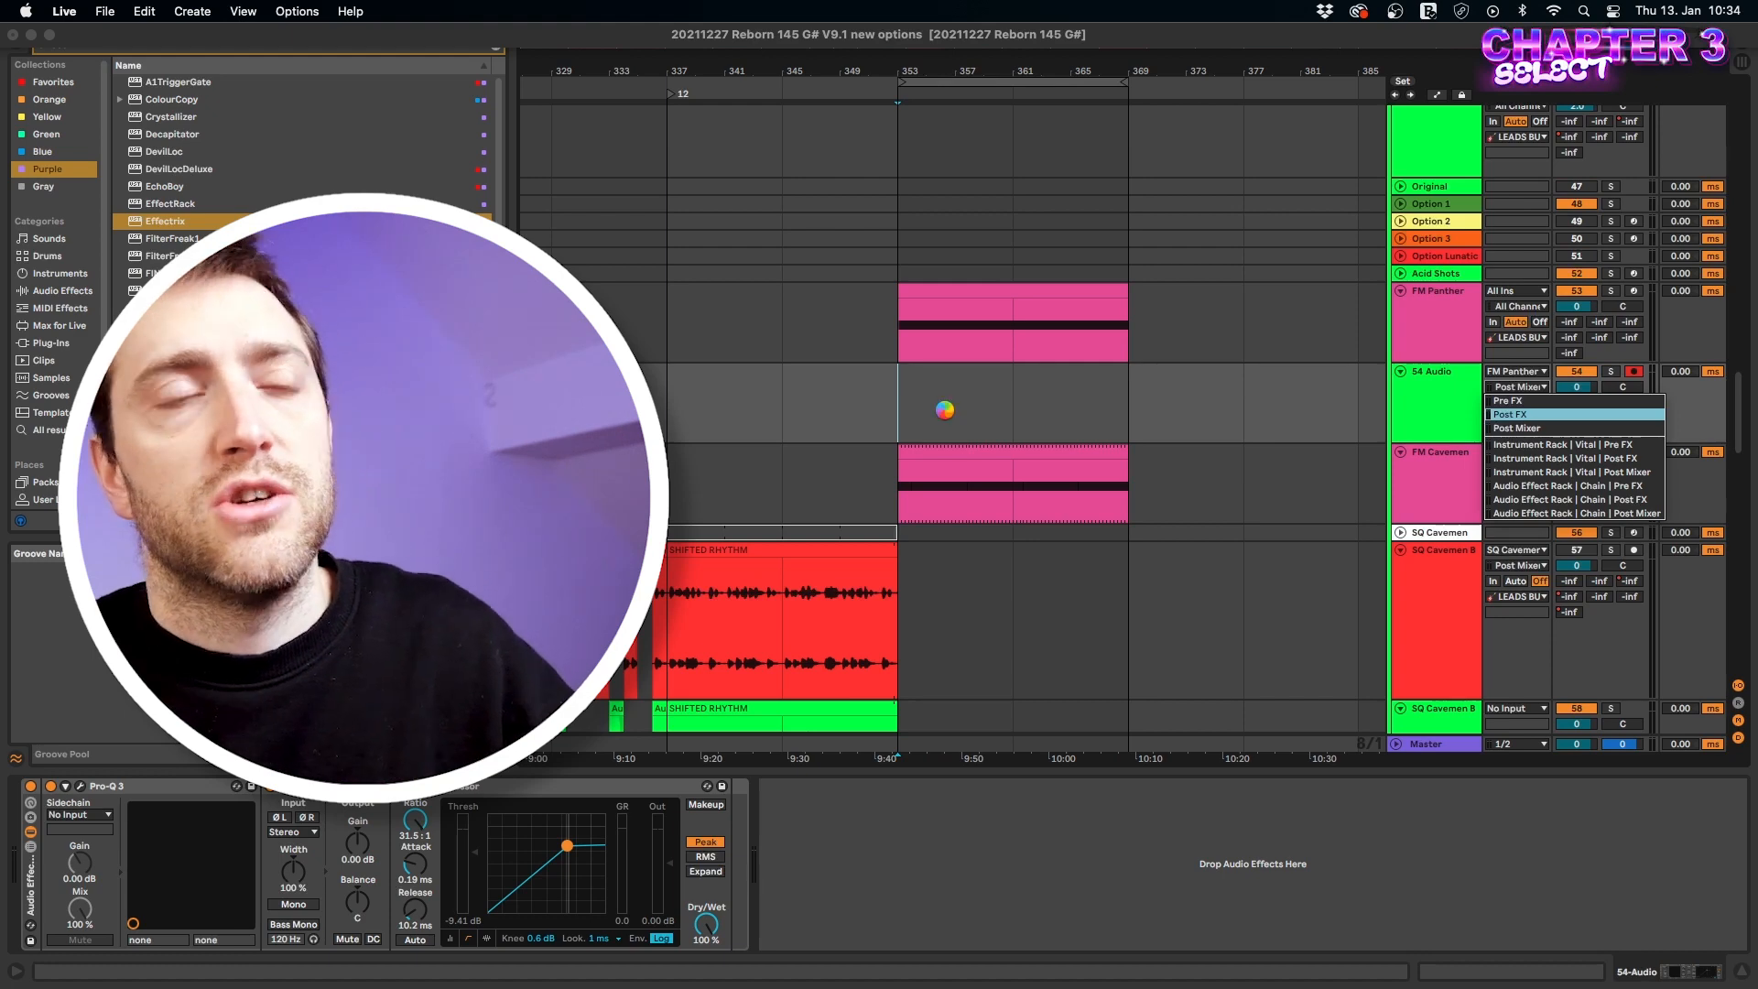
# Record FM Panther onto the new audio track from bar 353, checking the master spectrum in SPAN Plus meanwhile.
pyautogui.scroll(3, 915, 395)
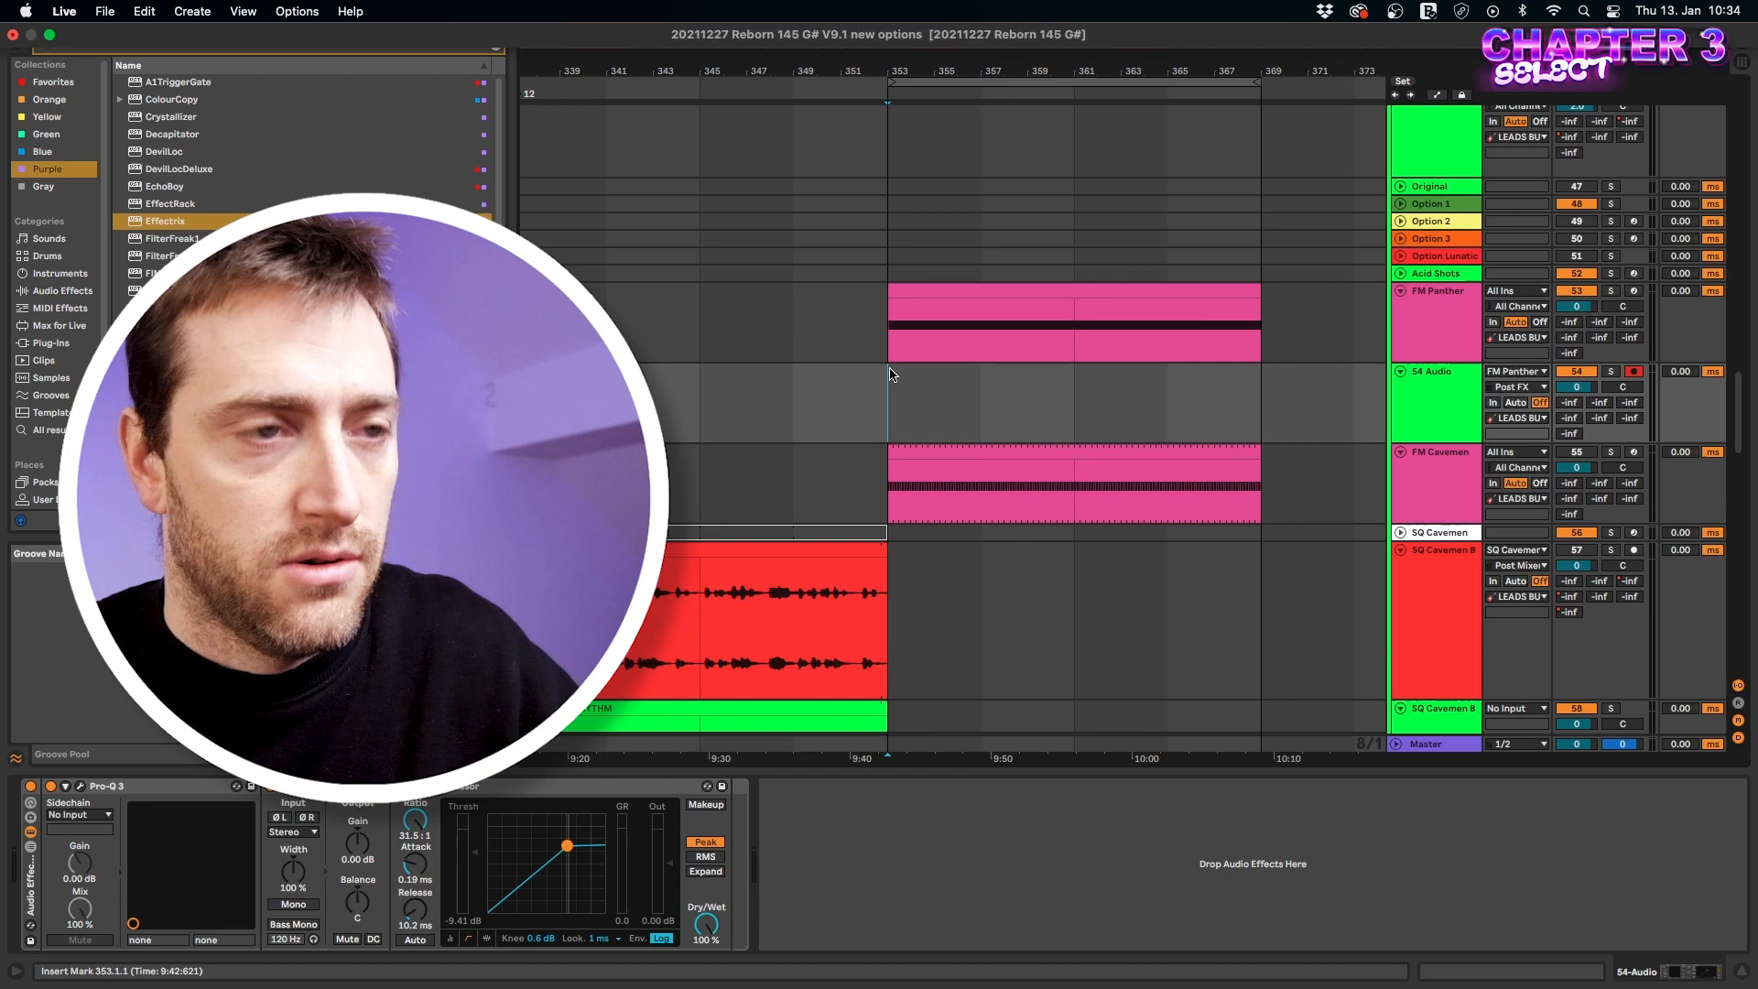
pyautogui.rightClick(947, 394)
pyautogui.click(891, 381)
pyautogui.press('F9')
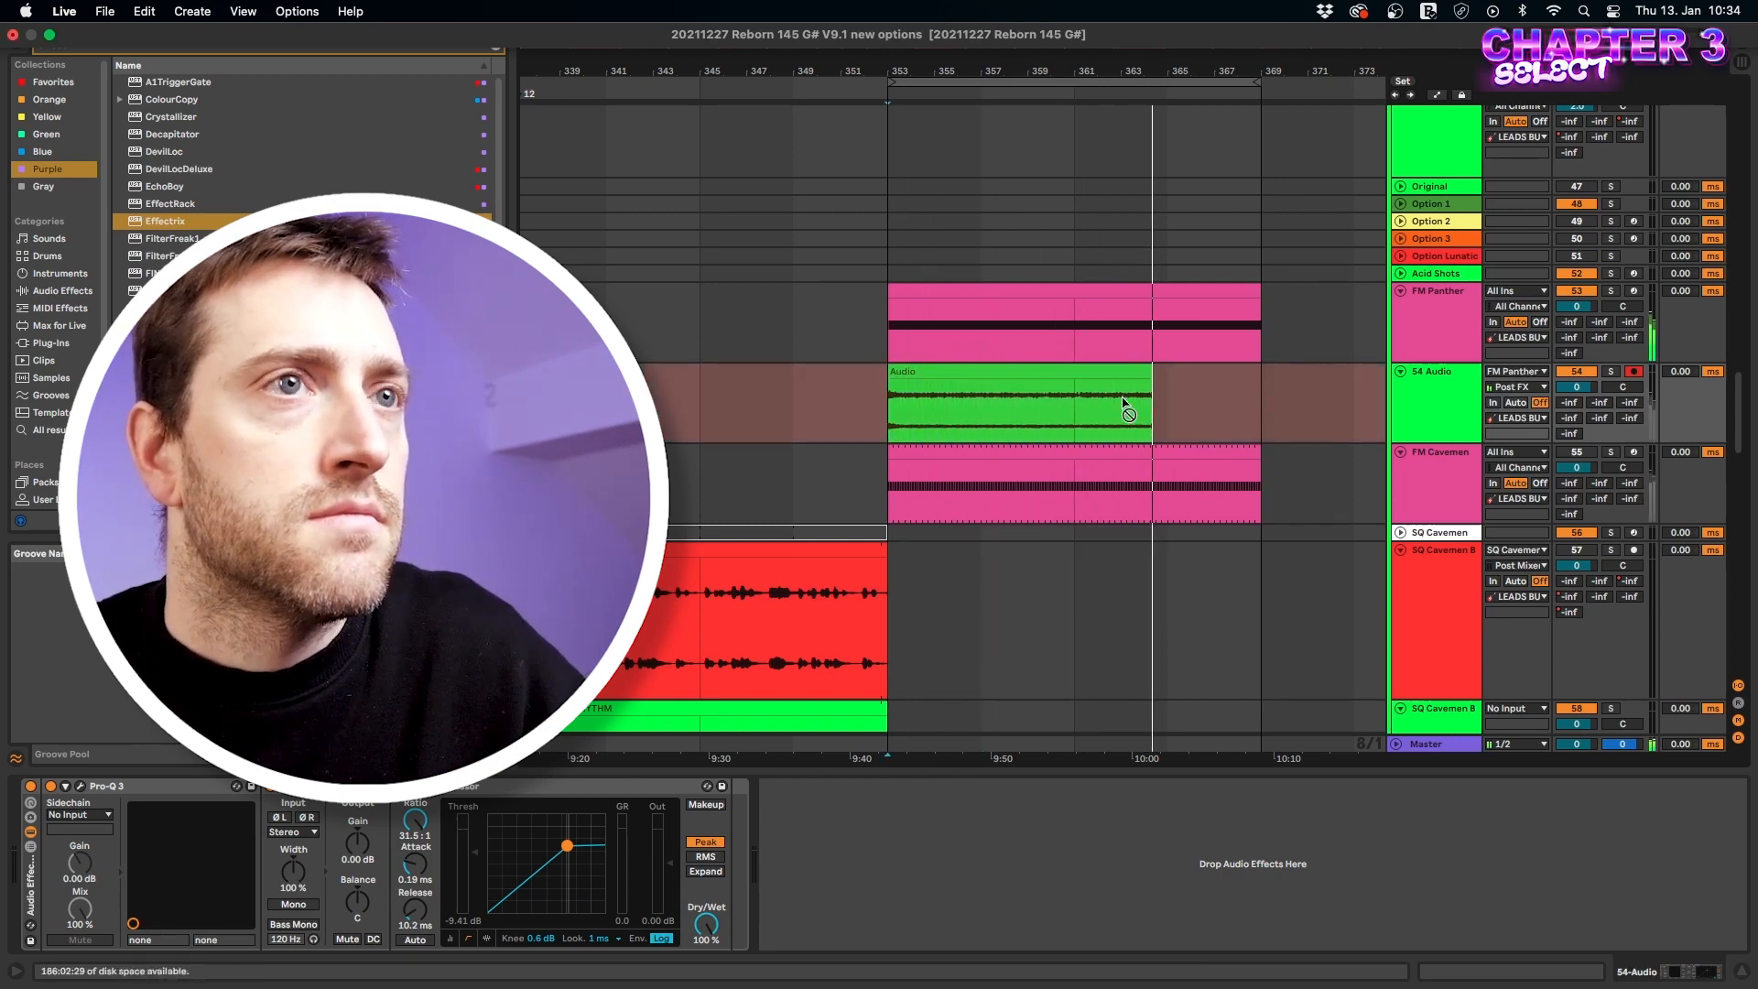
pyautogui.press('alt+super+p')
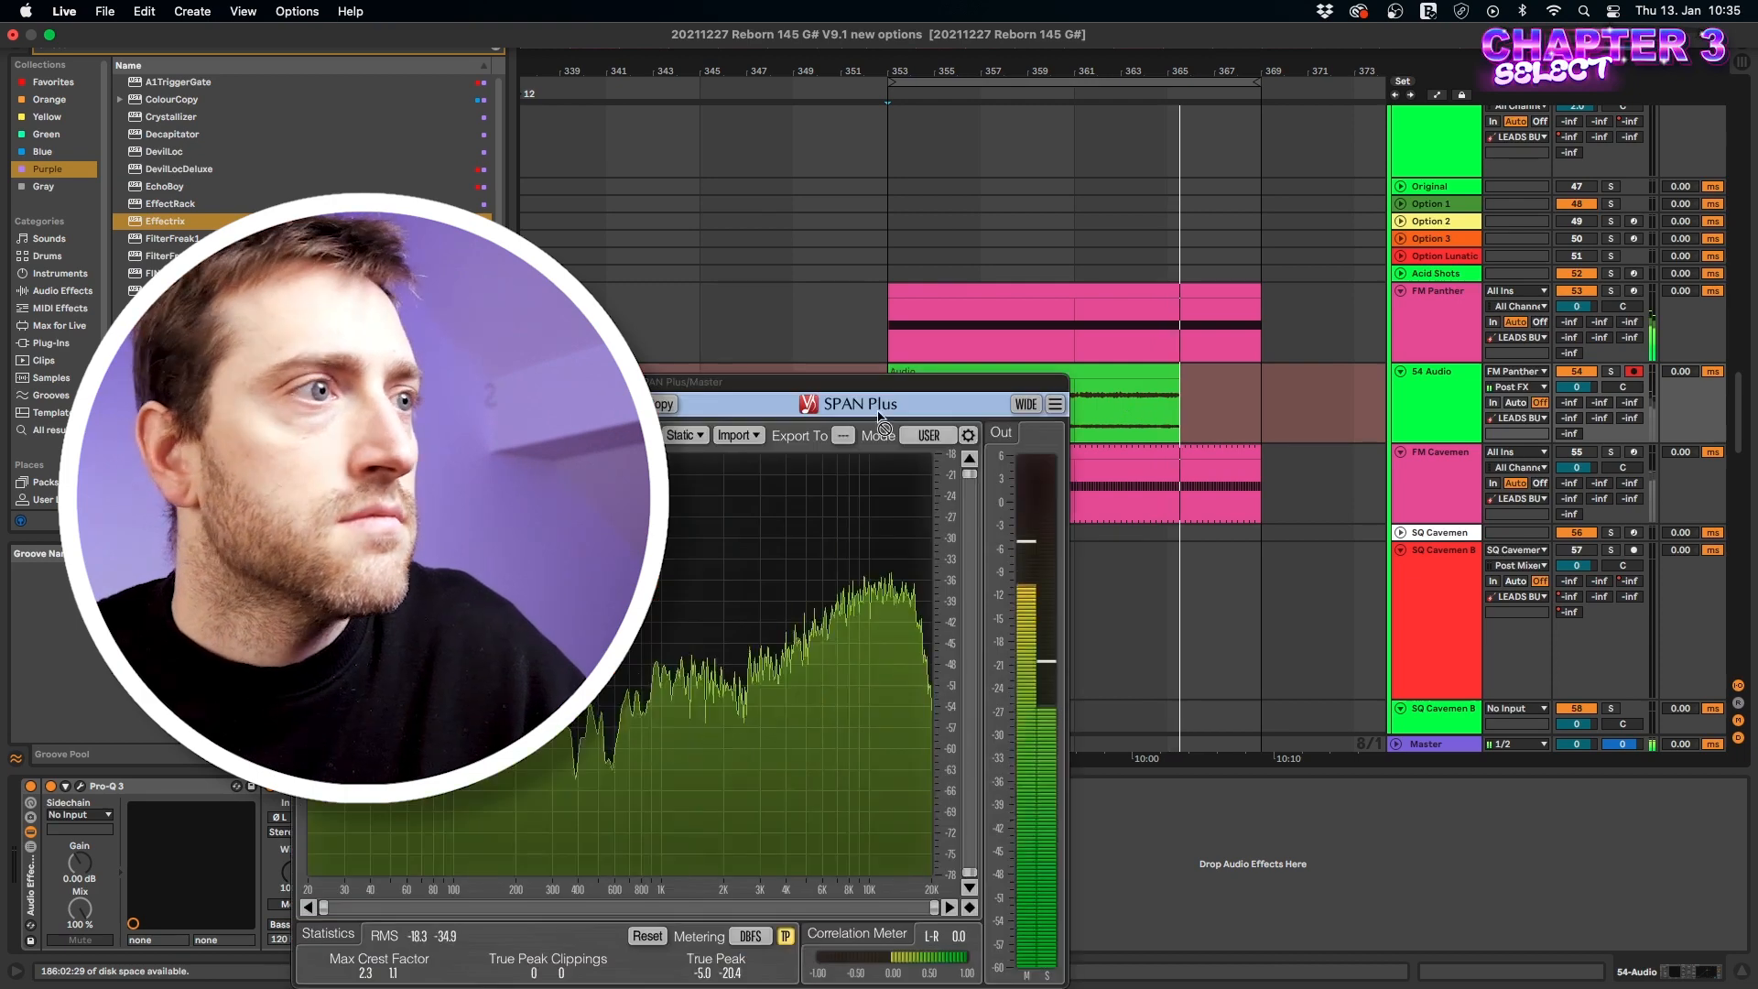
pyautogui.moveTo(799, 384); pyautogui.dragTo(631, 384)
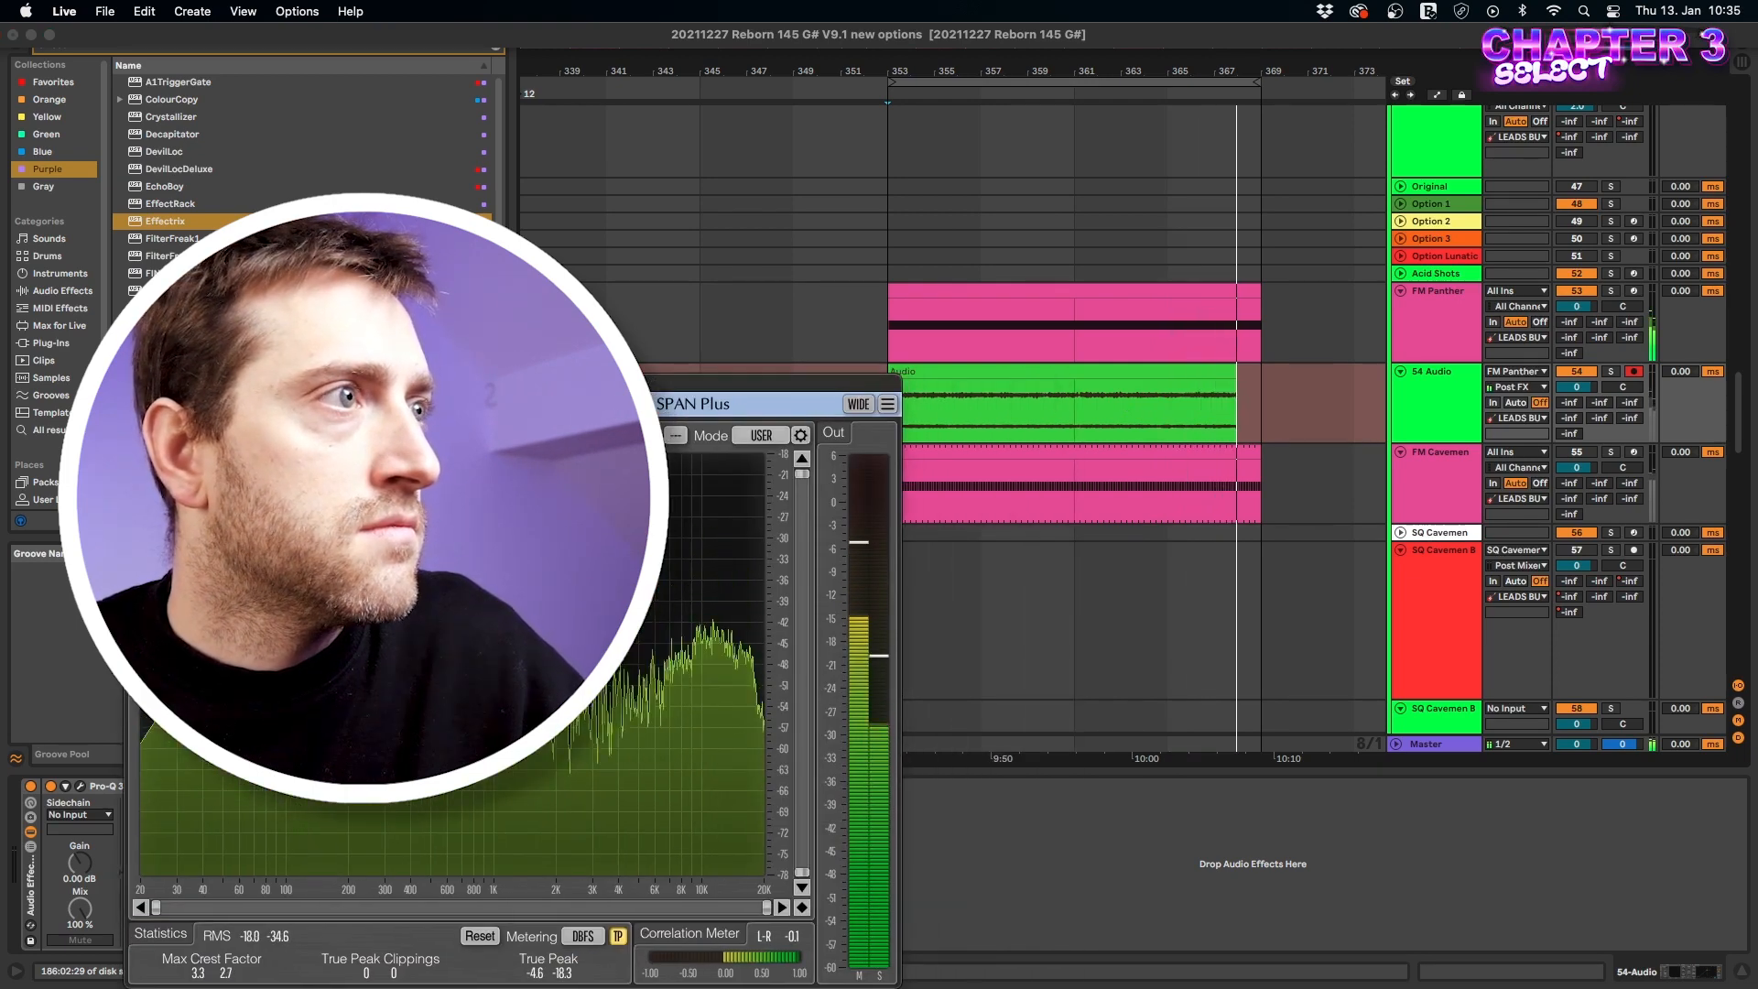
pyautogui.press('alt+super+p')
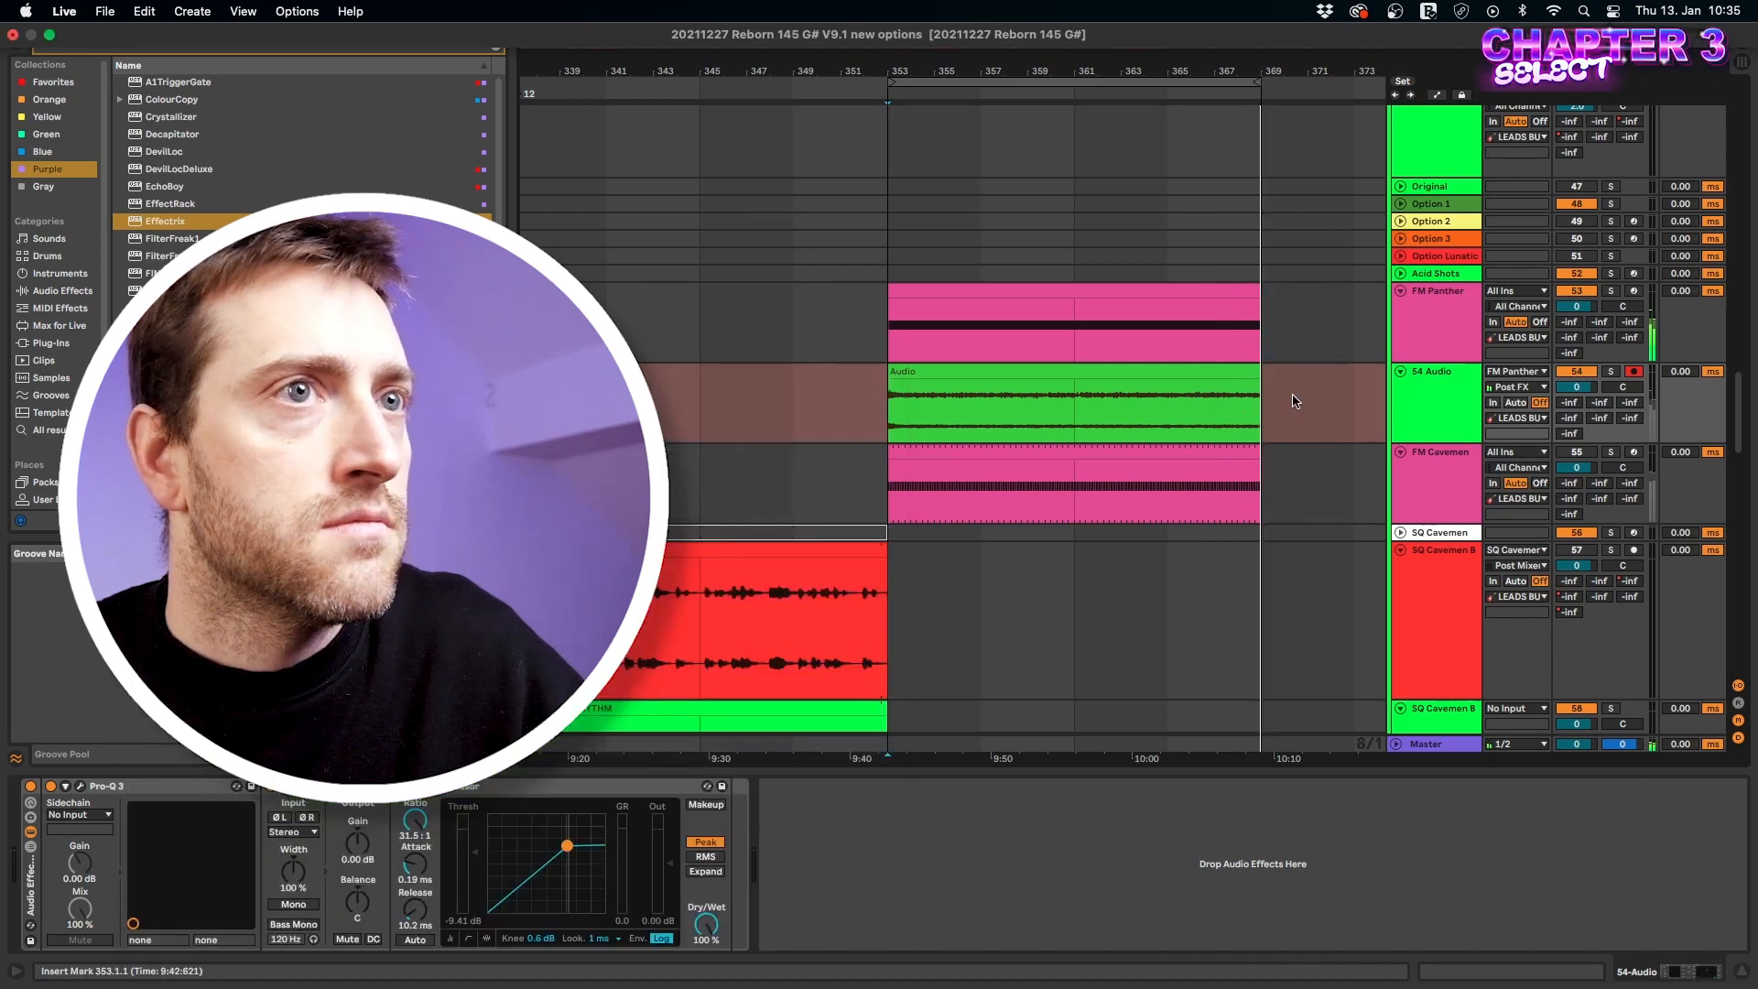
# Open the recorded clip in the sample editor and raise its gain so the waveform is larger.
pyautogui.click(1161, 395)
pyautogui.press('z')
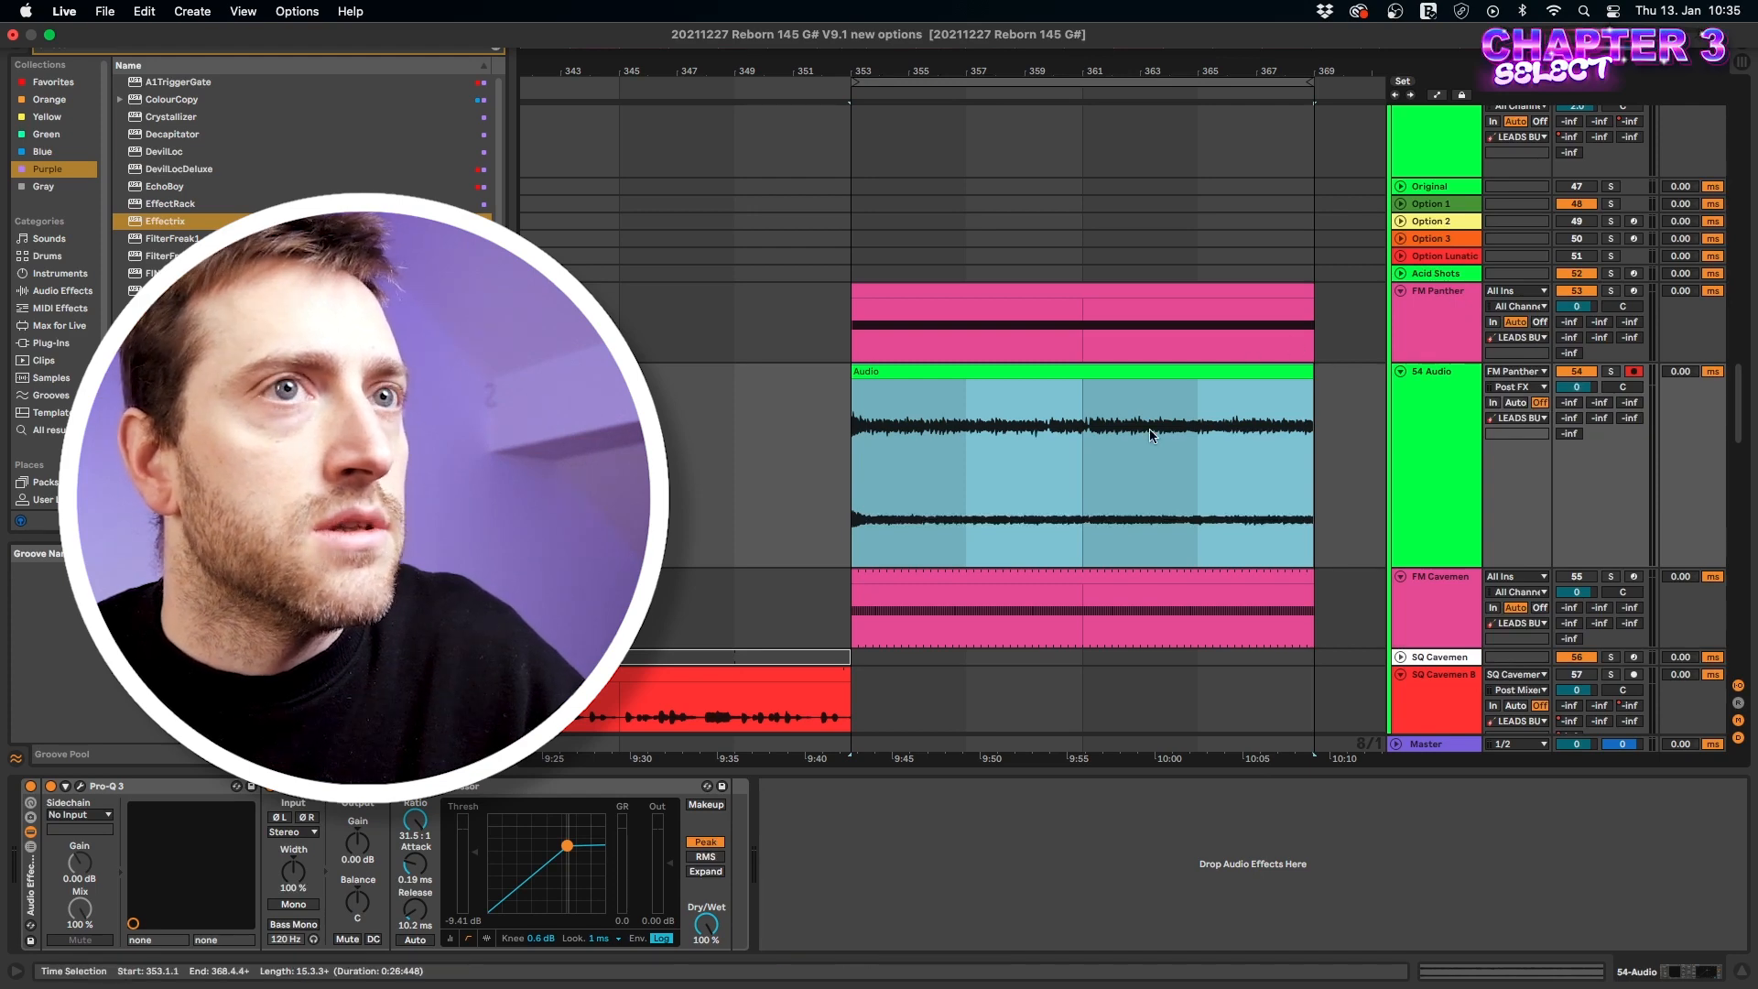
pyautogui.scroll(3, 1025, 448)
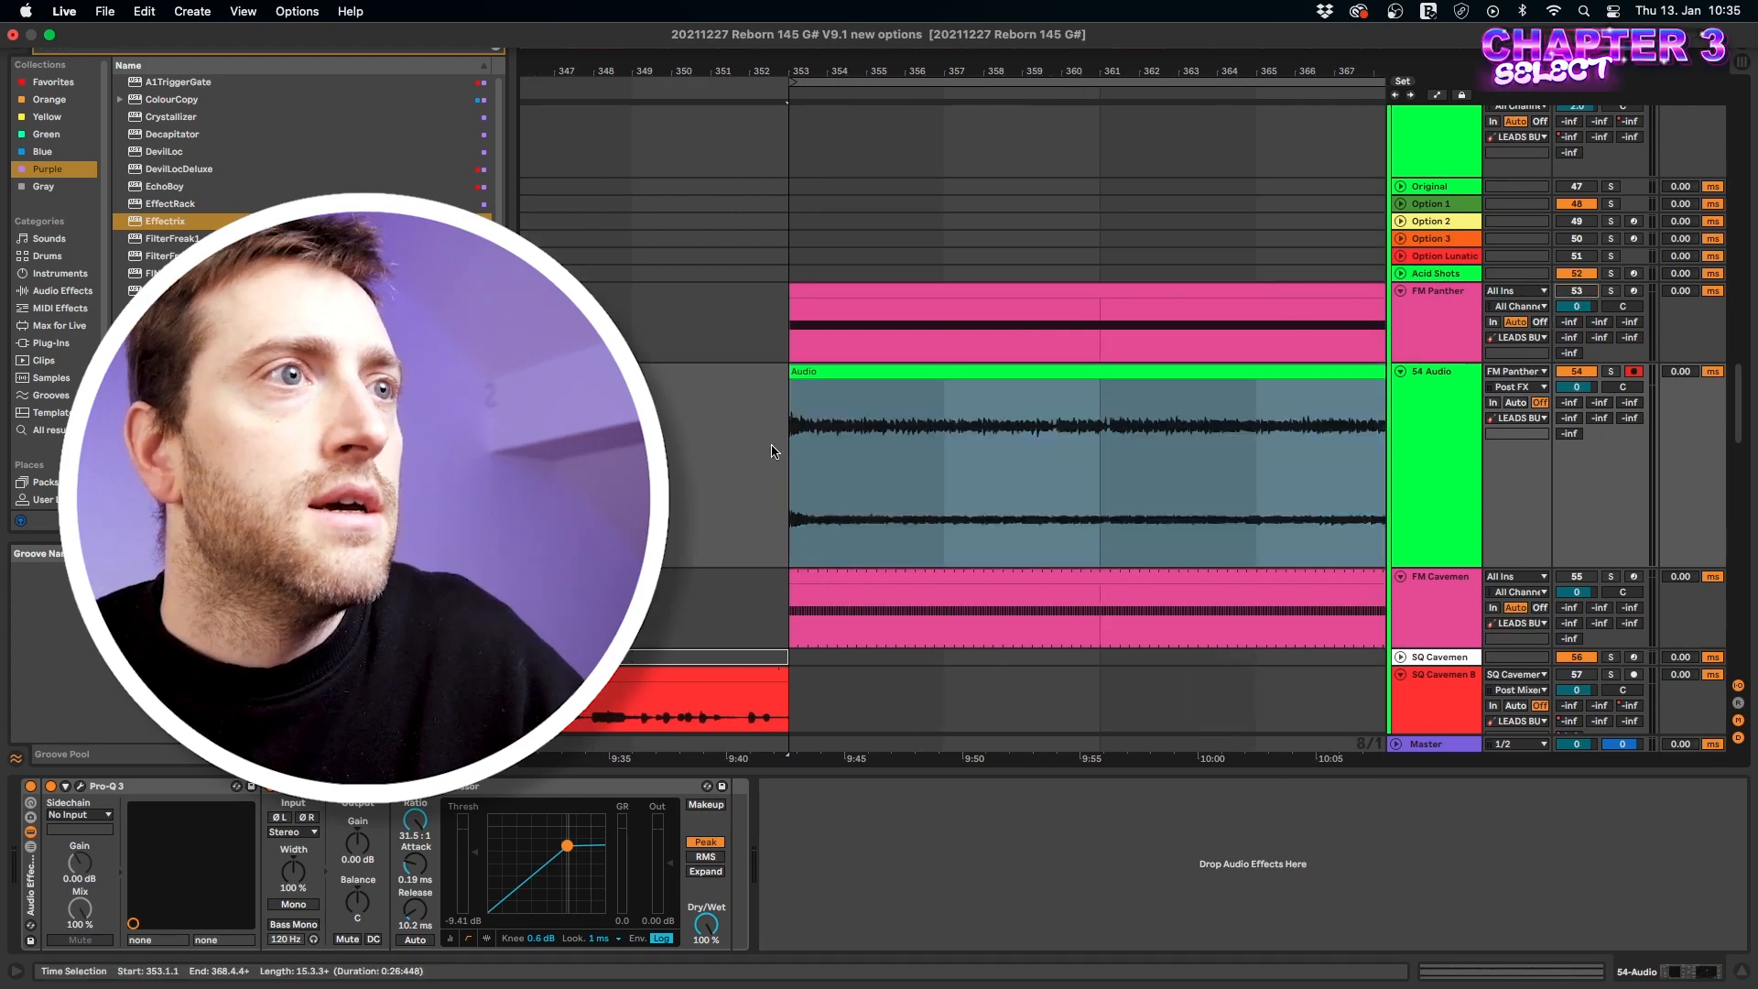
pyautogui.scroll(3, 779, 449)
pyautogui.click(1453, 966)
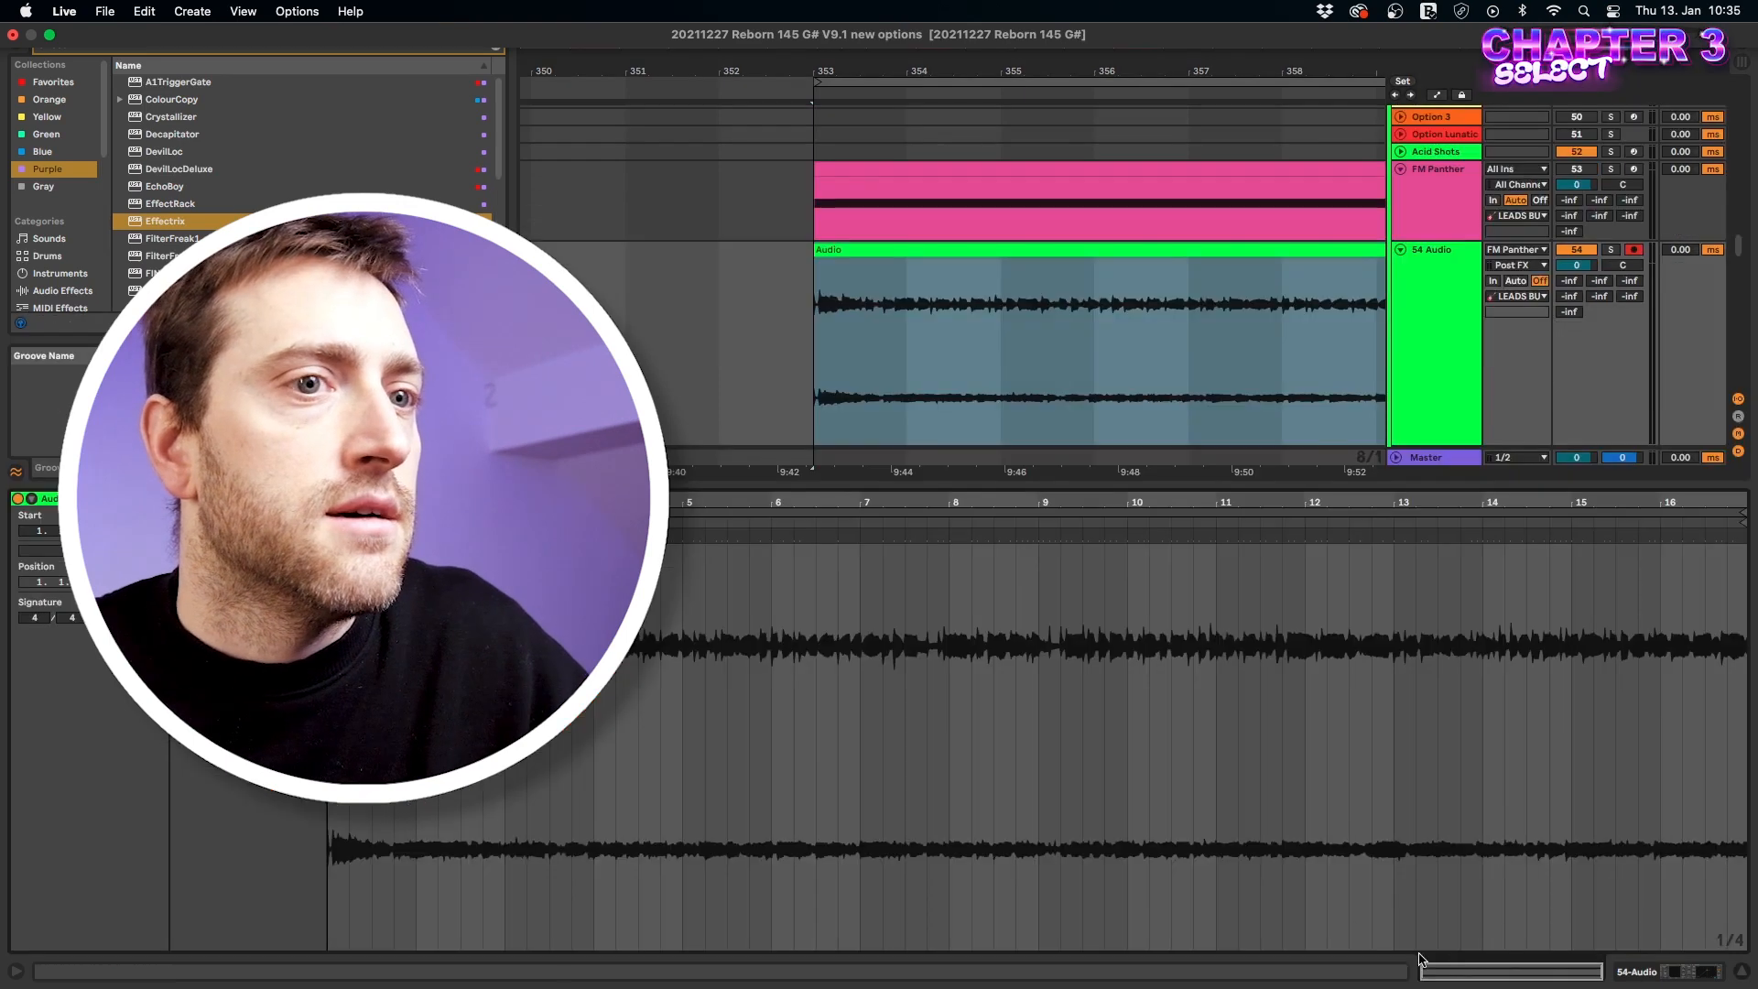
pyautogui.moveTo(304, 591); pyautogui.dragTo(305, 563)
pyautogui.scroll(-3, 1027, 427)
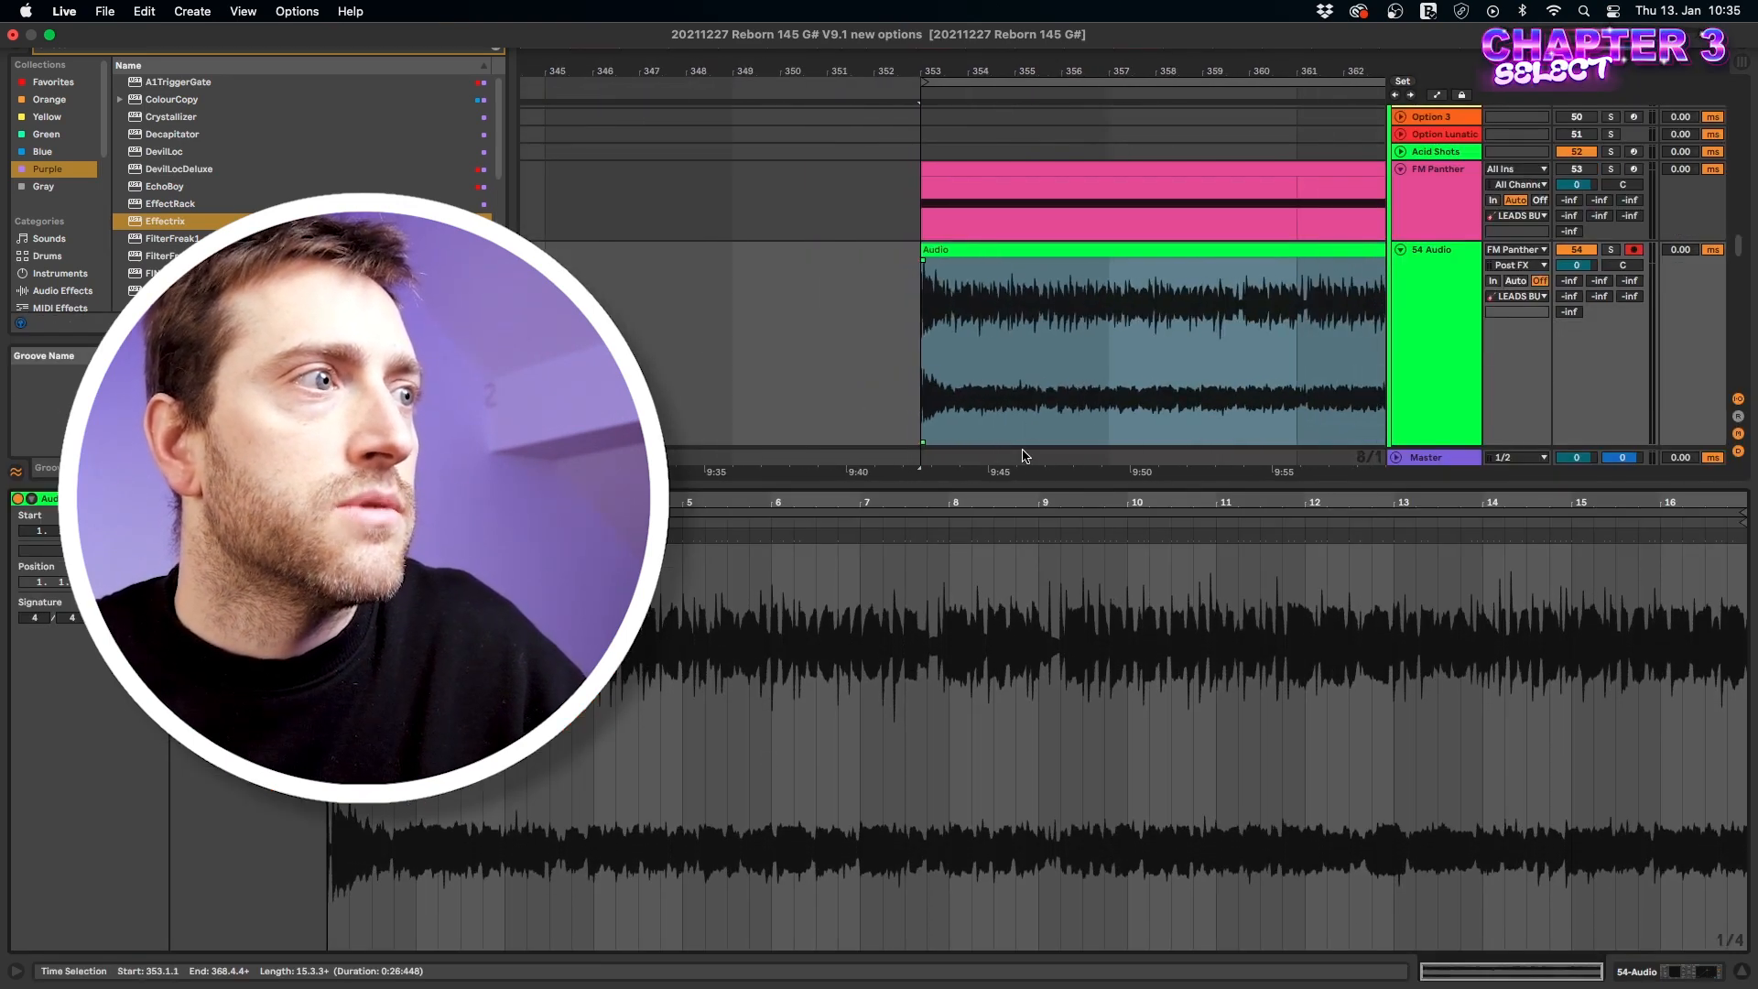
# Set the sample editor of the recorded clip to a fixed 1/16 grid.
pyautogui.scroll(10, 869, 610)
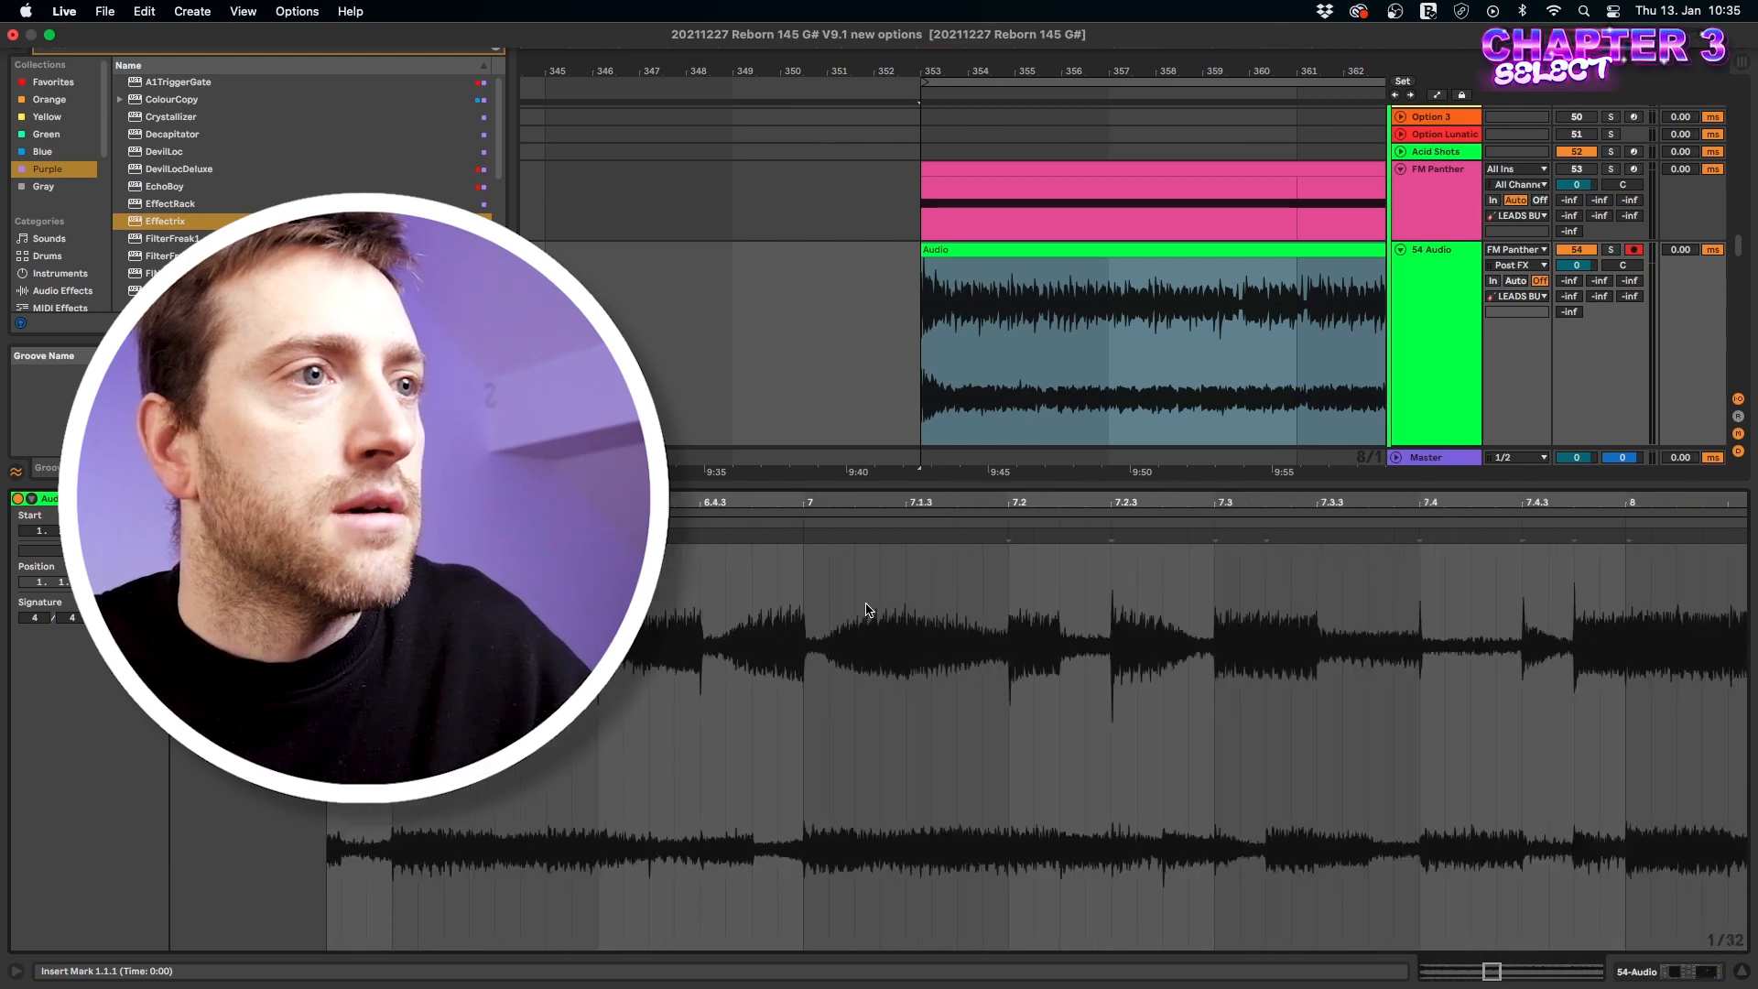
pyautogui.rightClick(1132, 590)
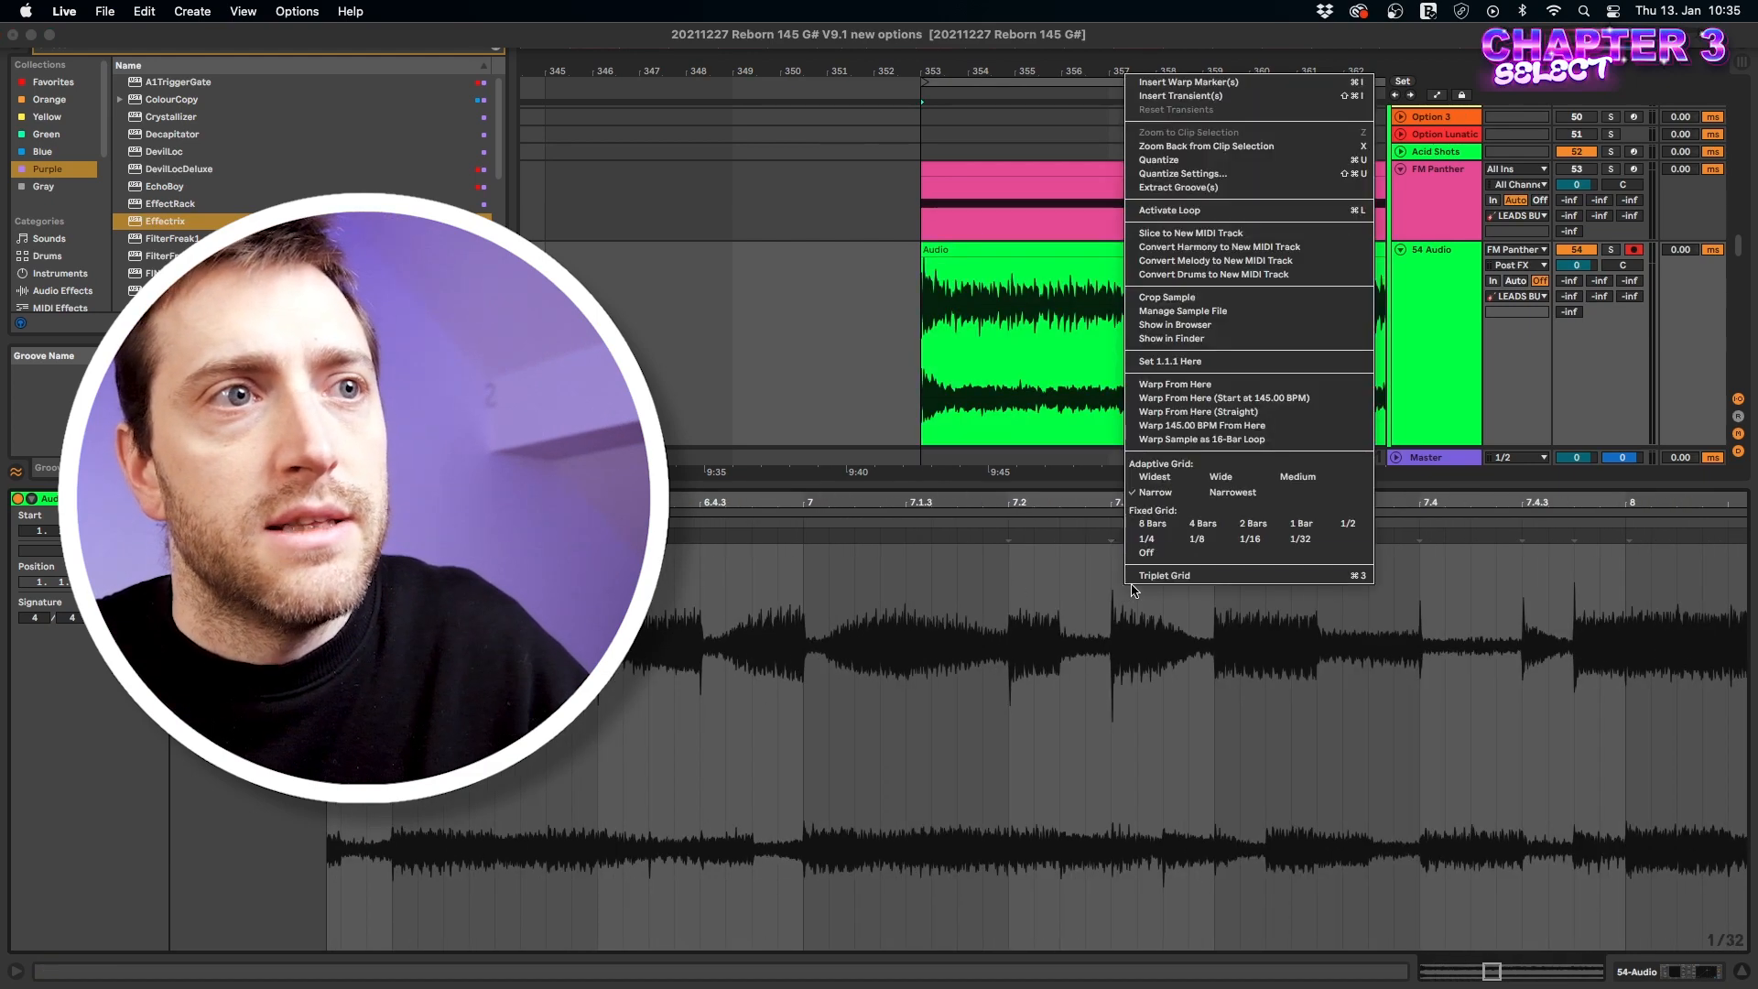
pyautogui.click(1249, 540)
pyautogui.scroll(3, 1112, 606)
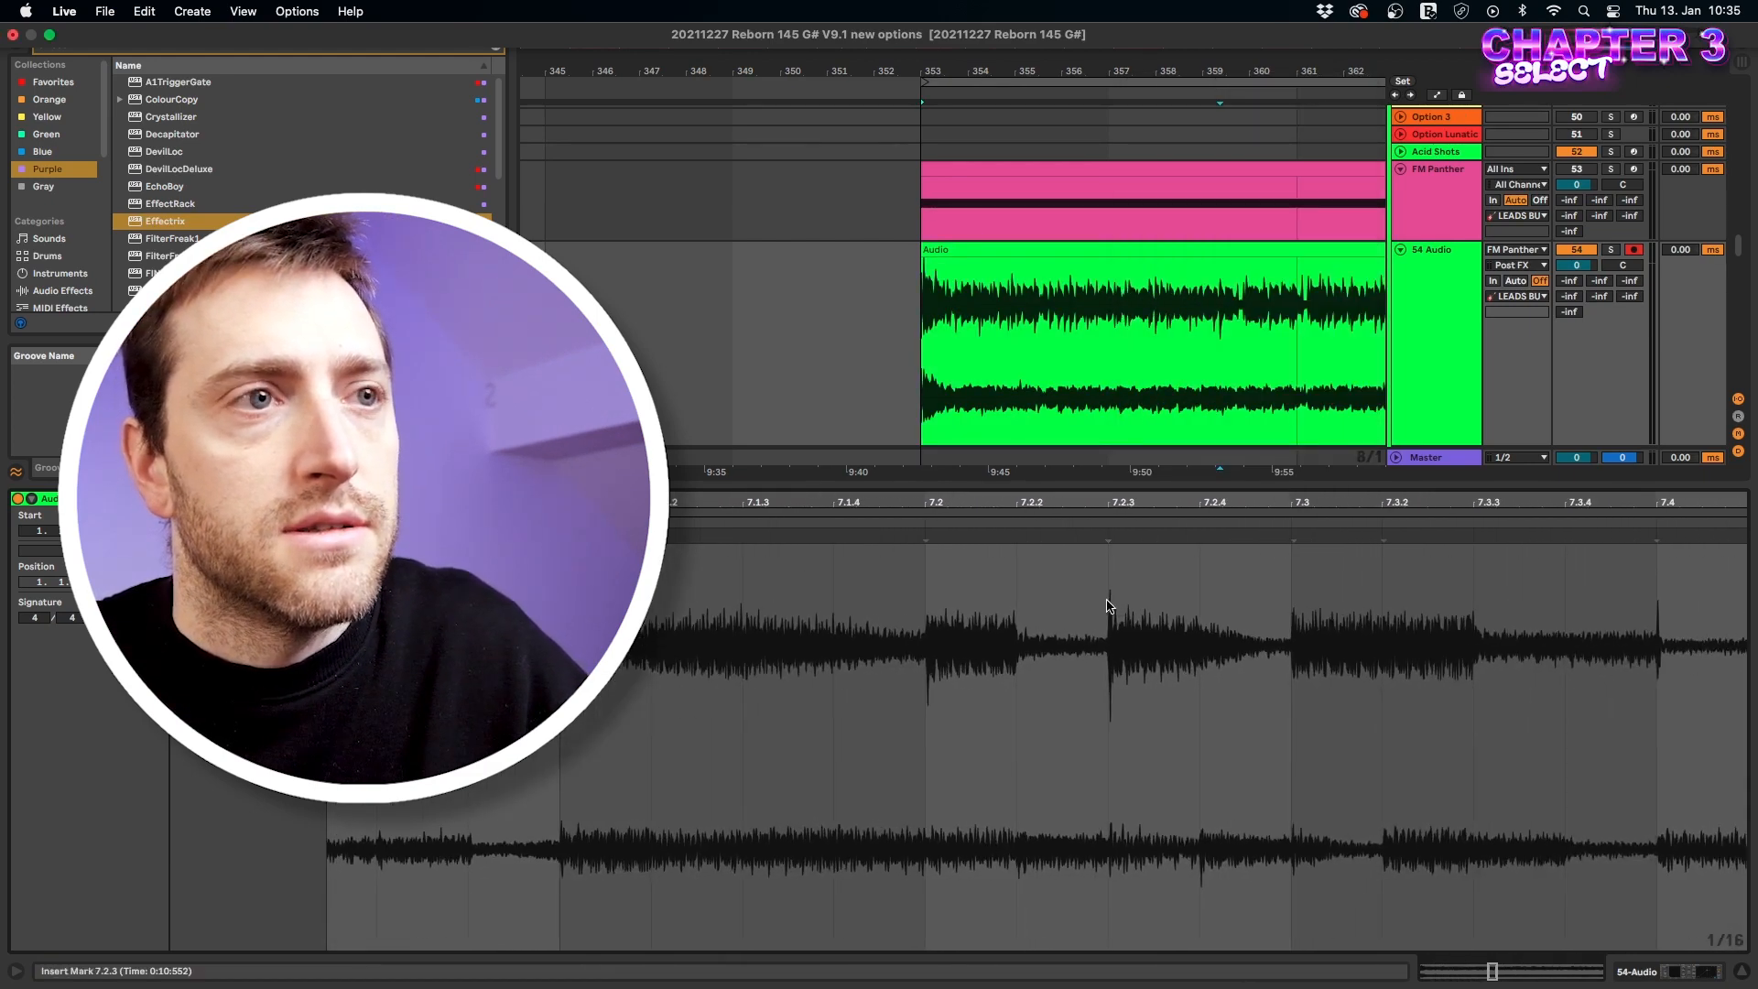
# Mark the short hit at 7.2 and the longer hit at 7.3 in the recorded waveform to compare their lengths.
pyautogui.moveTo(927, 575); pyautogui.dragTo(1018, 579)
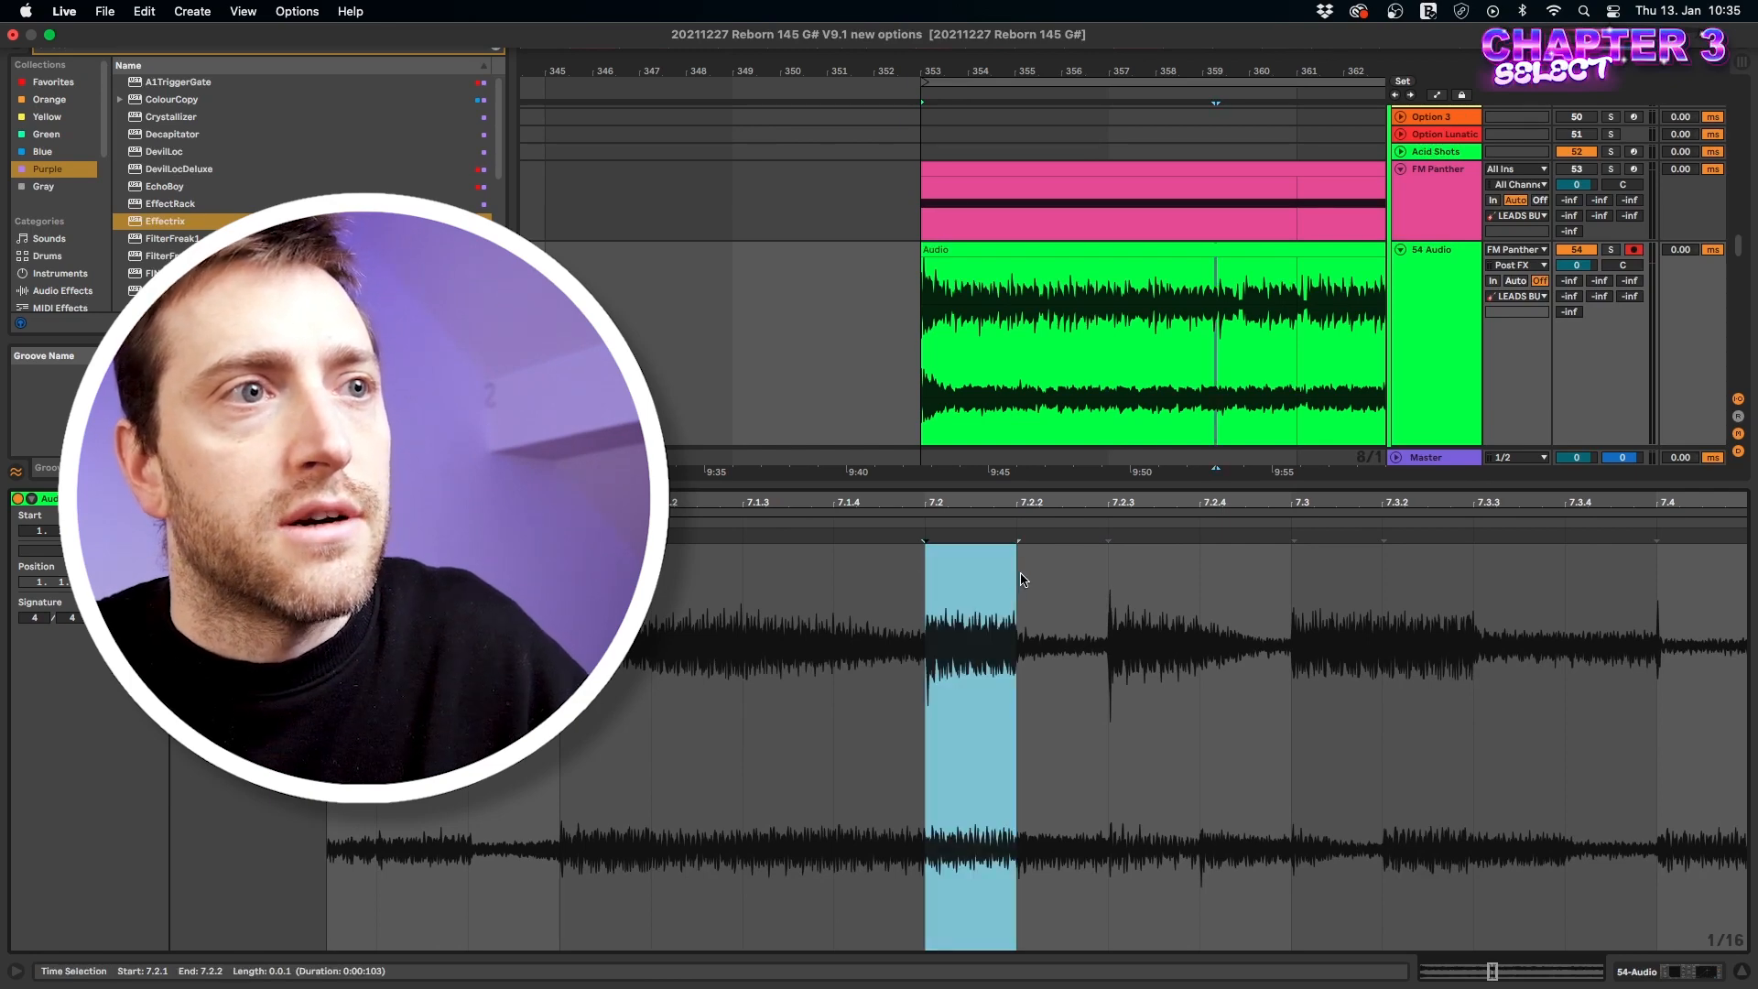
pyautogui.scroll(-2, 1022, 579)
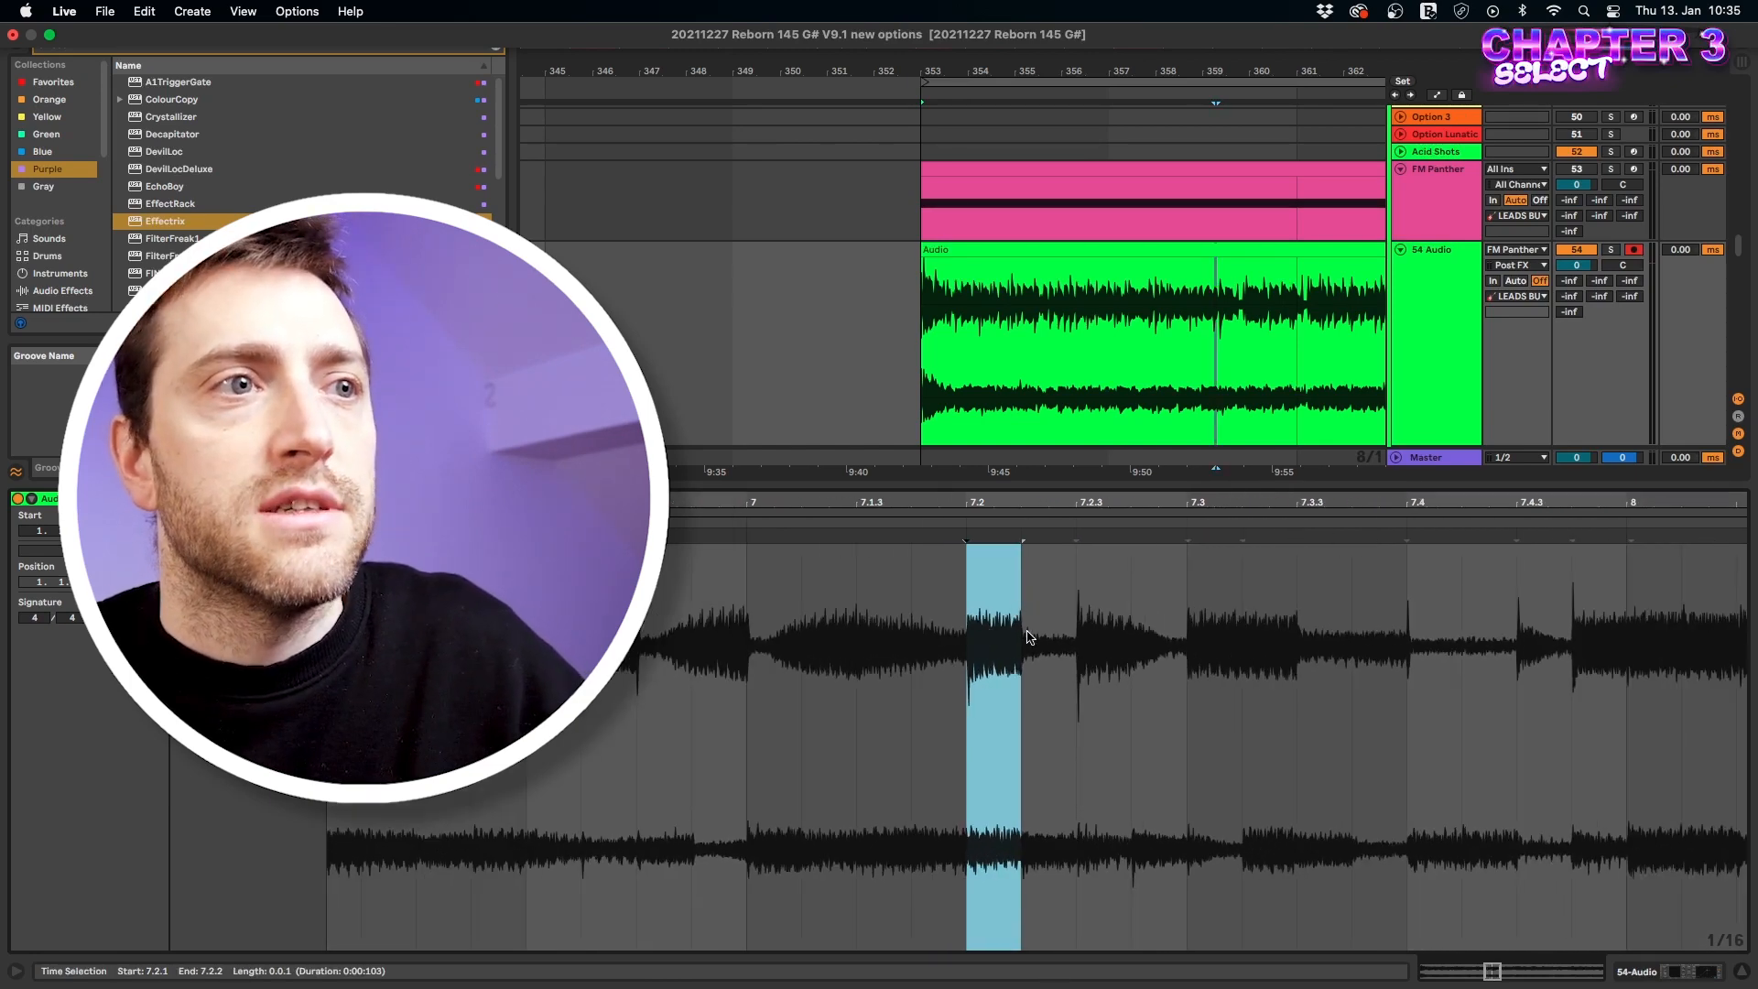
pyautogui.moveTo(1209, 581); pyautogui.dragTo(1316, 578)
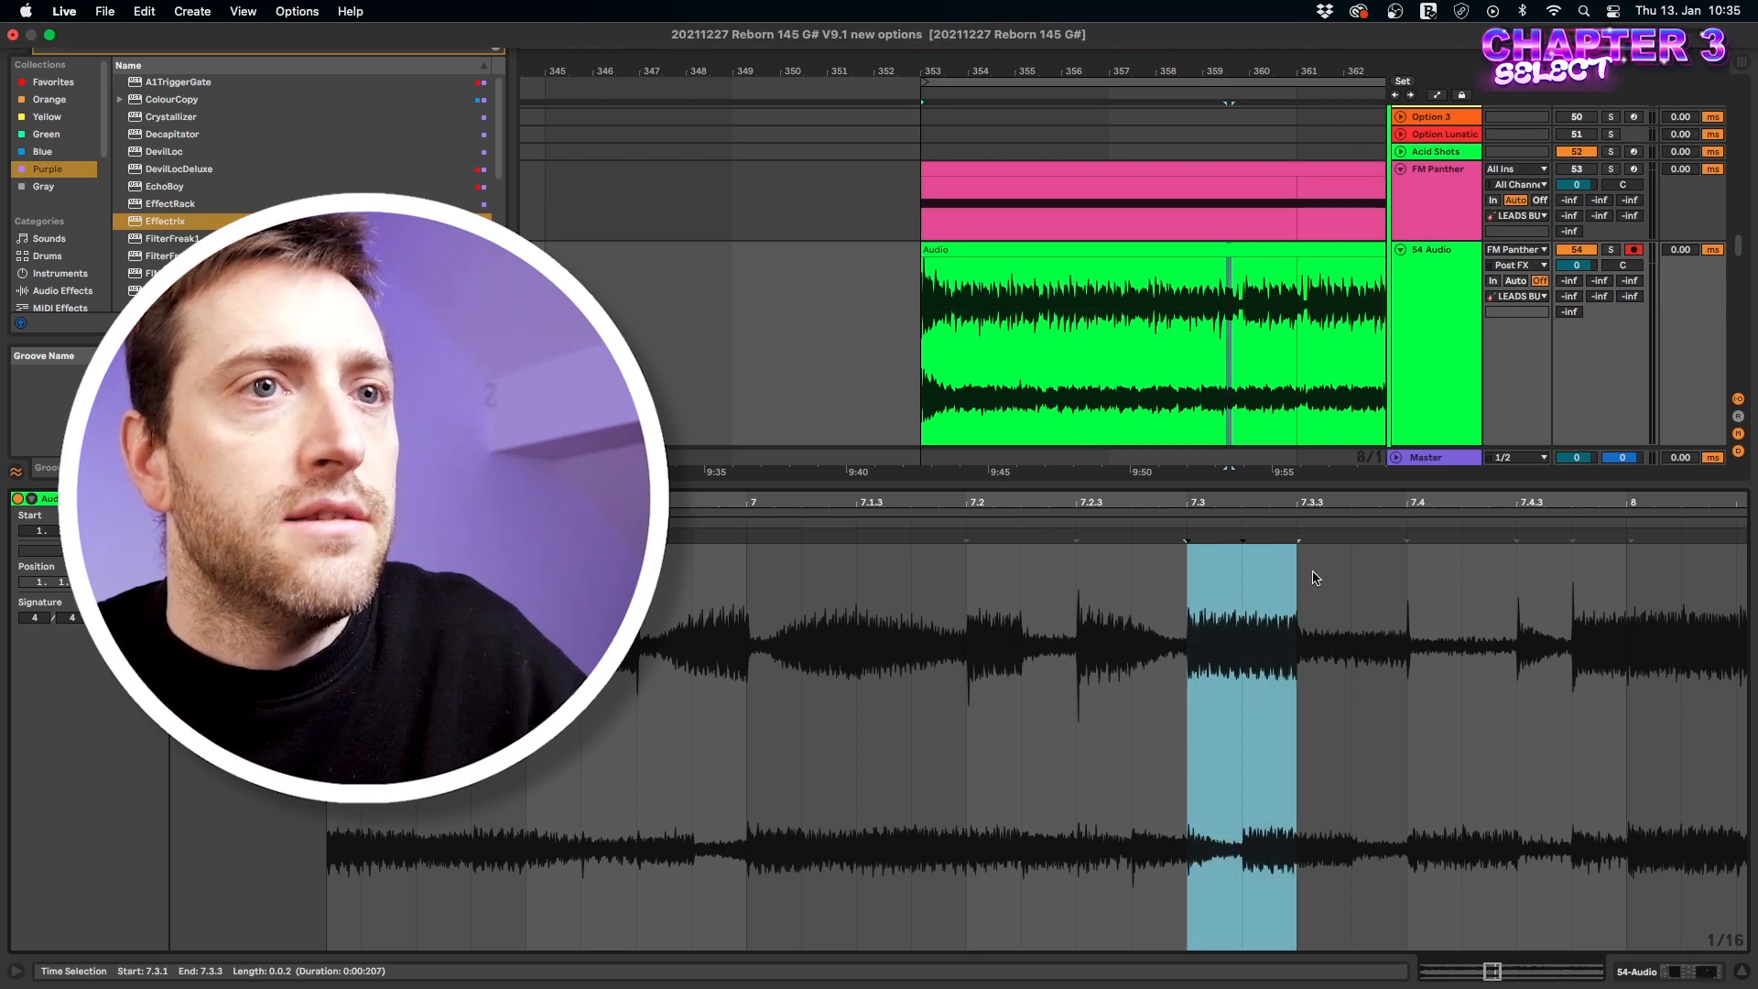
pyautogui.hscroll(-10, 985, 614)
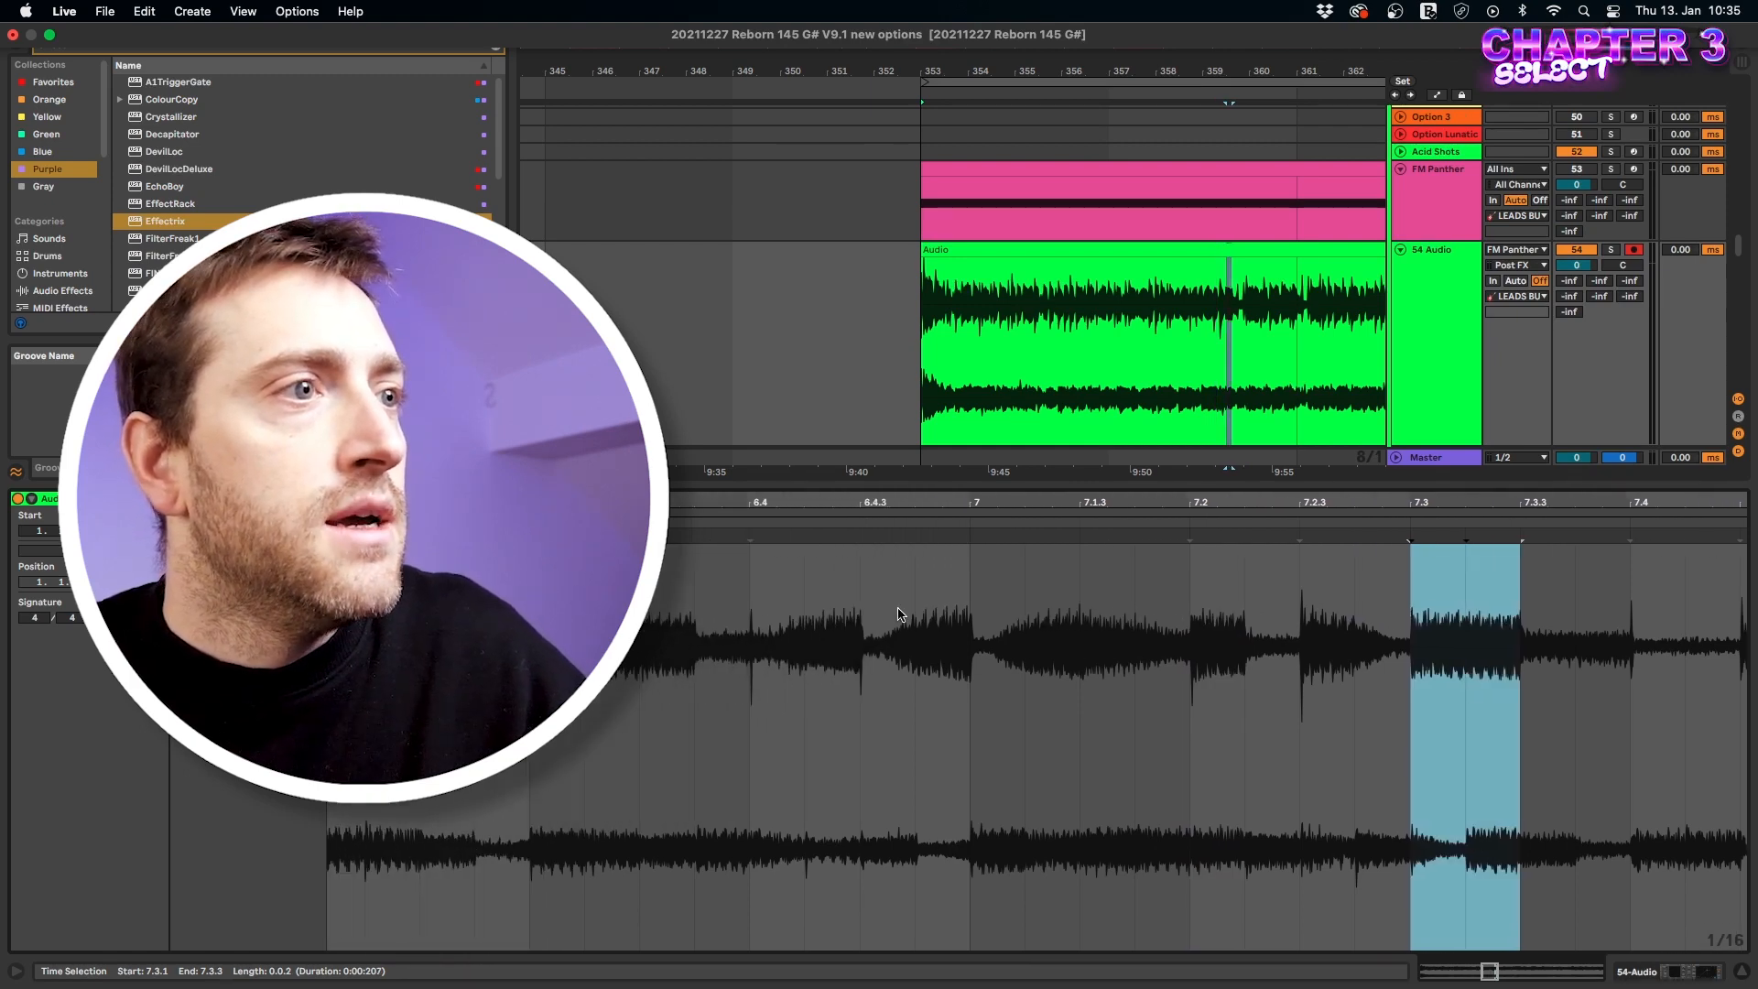
pyautogui.hscroll(-5, 1037, 722)
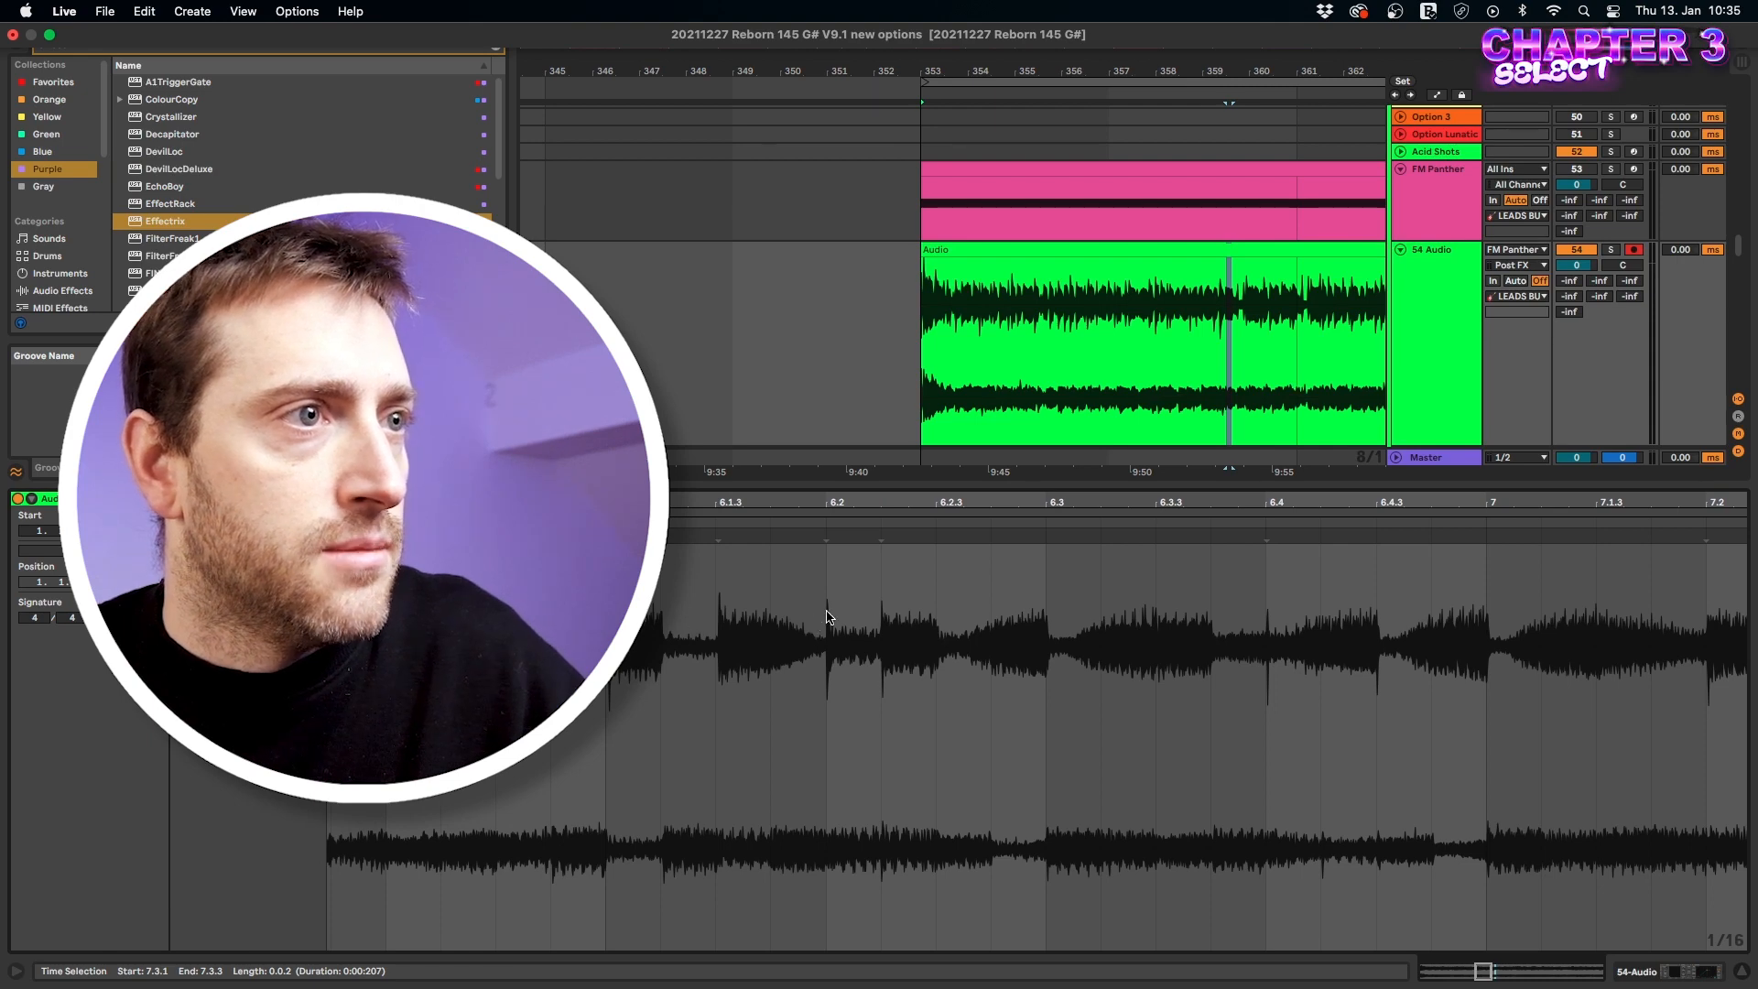
# Inspect the hit at the start of bar 6 closely and examine the waveform back to the clip's beginning.
pyautogui.scroll(10, 806, 619)
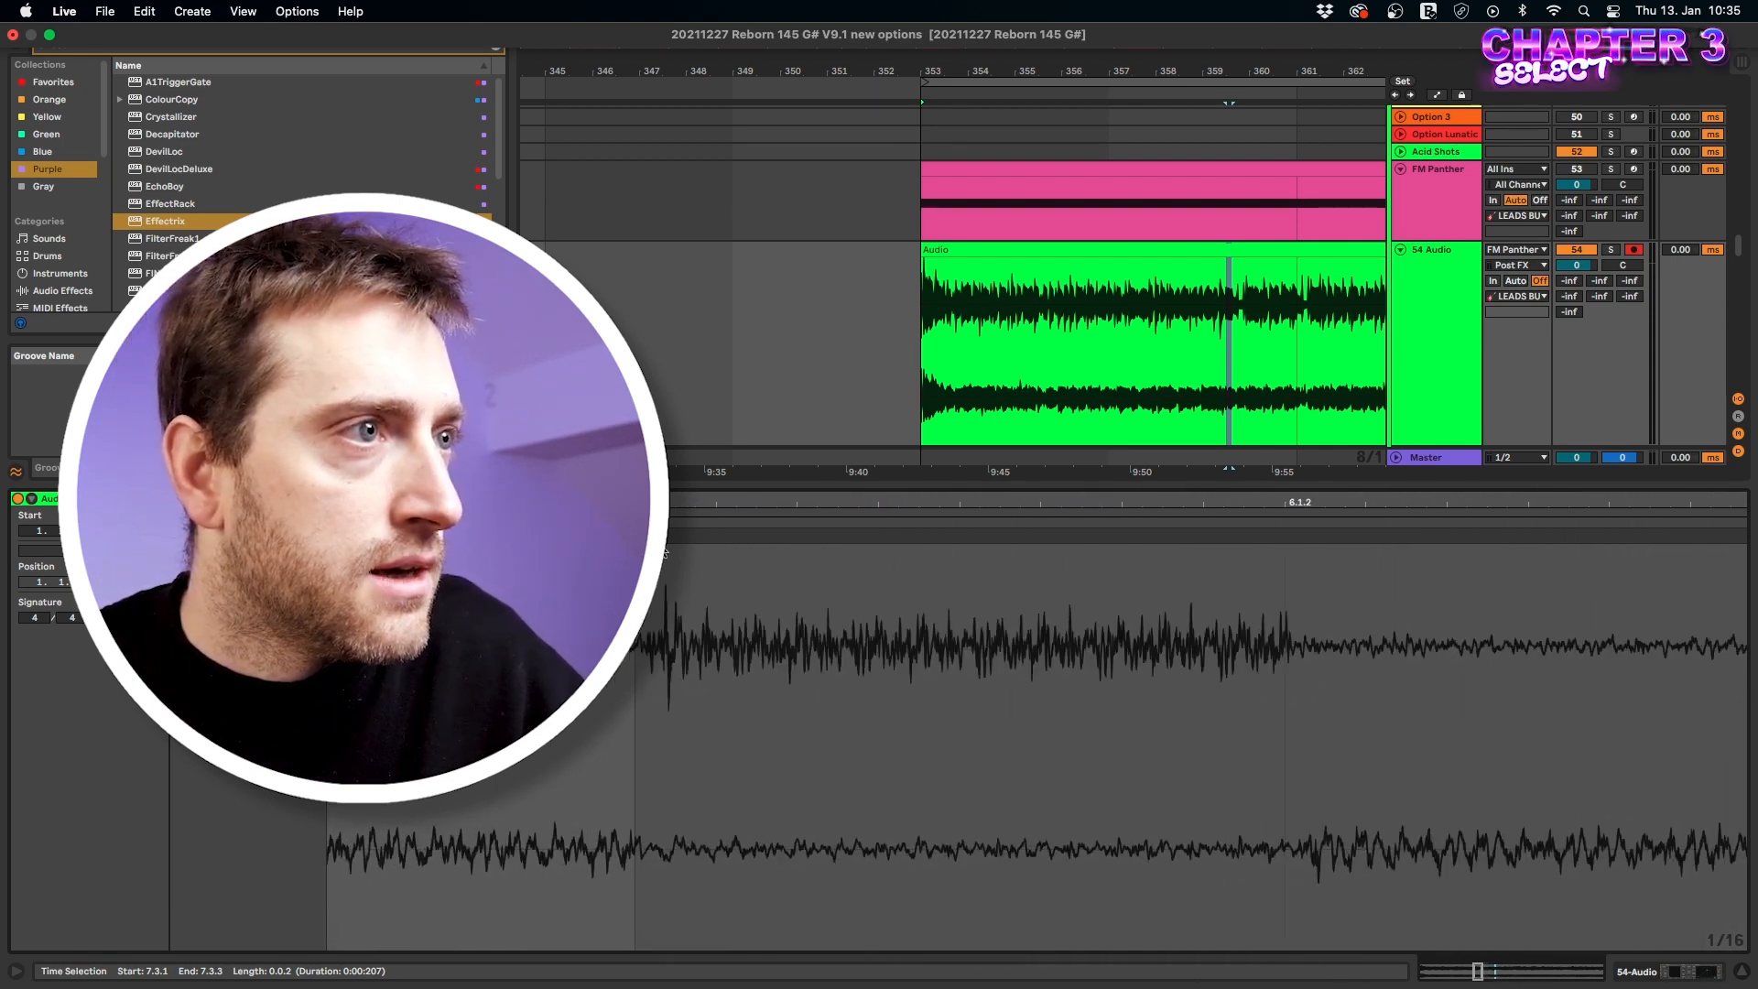
pyautogui.click(644, 570)
pyautogui.scroll(-10, 674, 586)
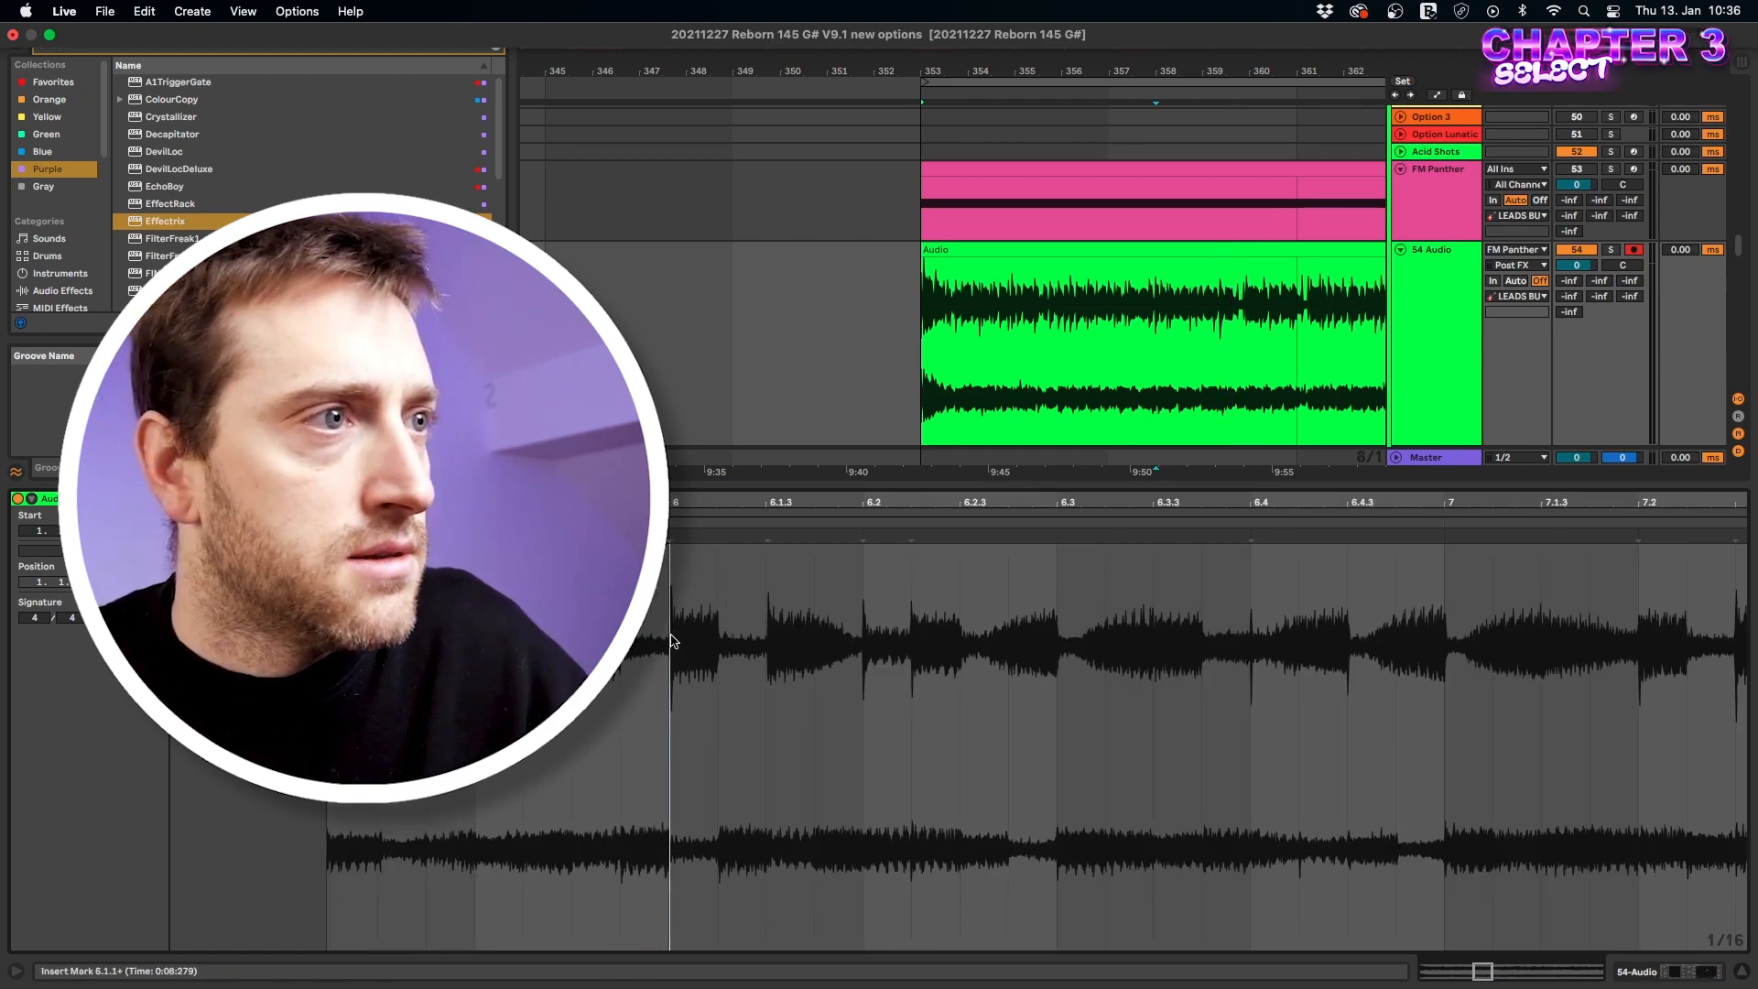
pyautogui.hscroll(-10, 673, 641)
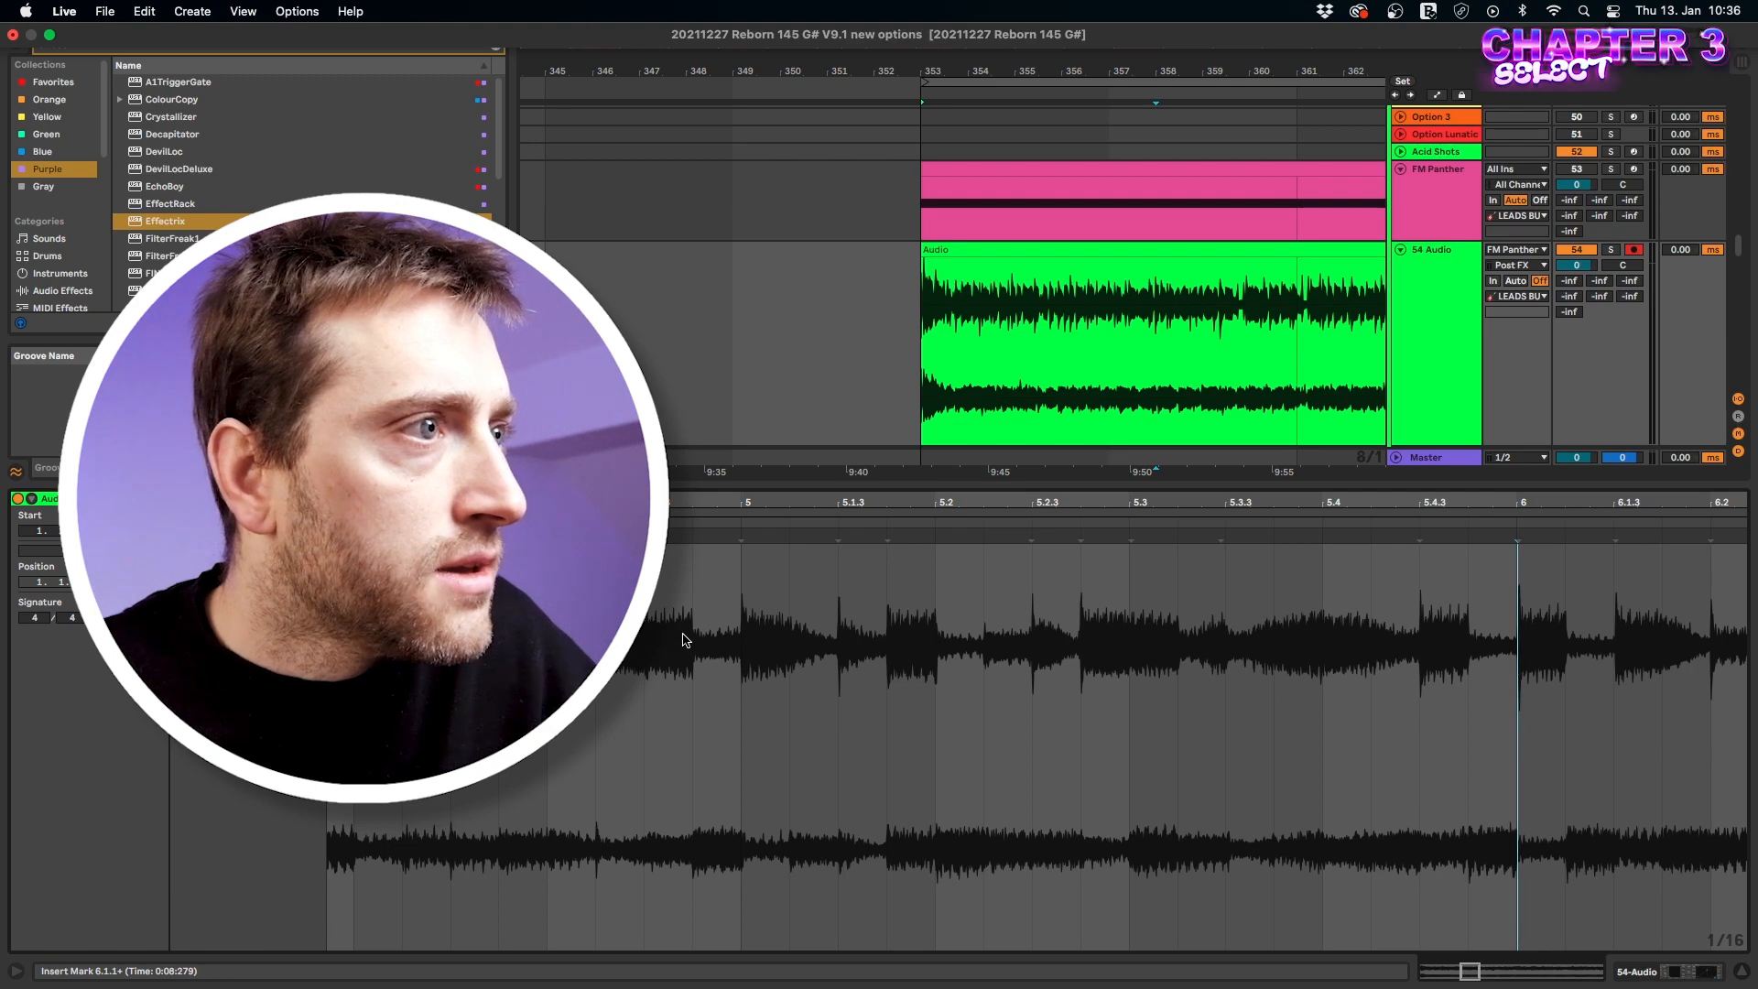
pyautogui.hscroll(-15, 679, 641)
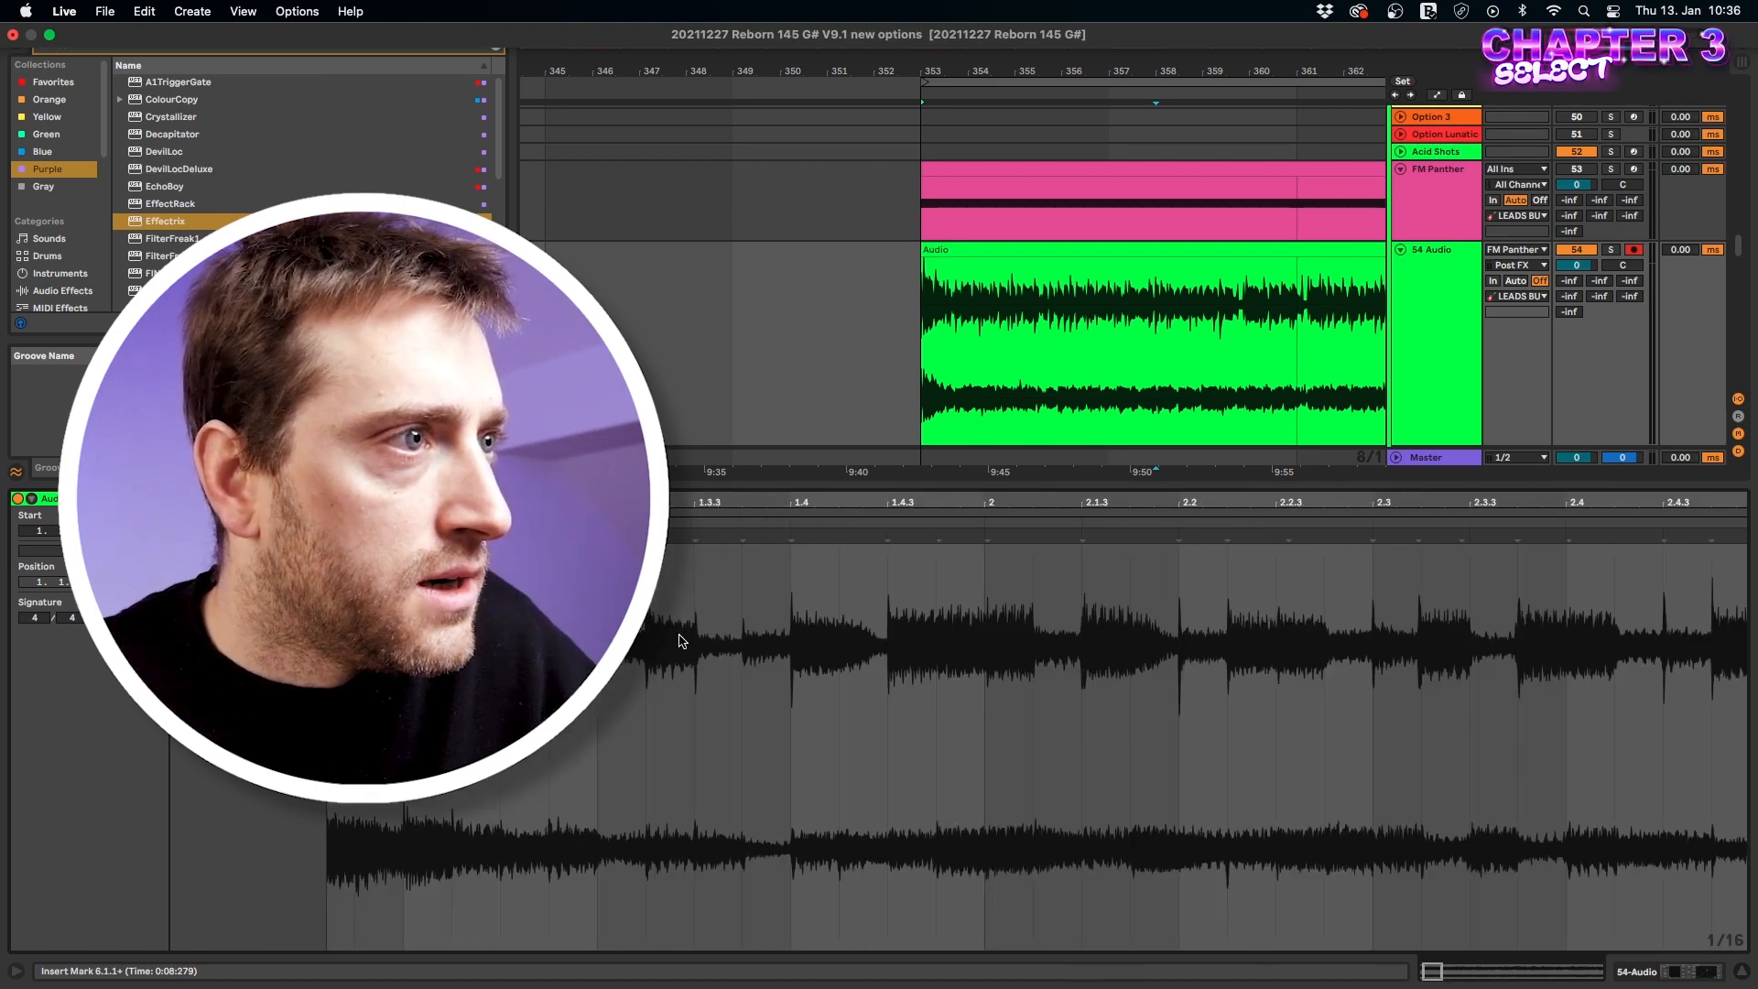
pyautogui.scroll(-2, 710, 652)
# Try a fixed 1/32 grid in the recorded clip's sample editor and return it to 1/16.
pyautogui.rightClick(713, 596)
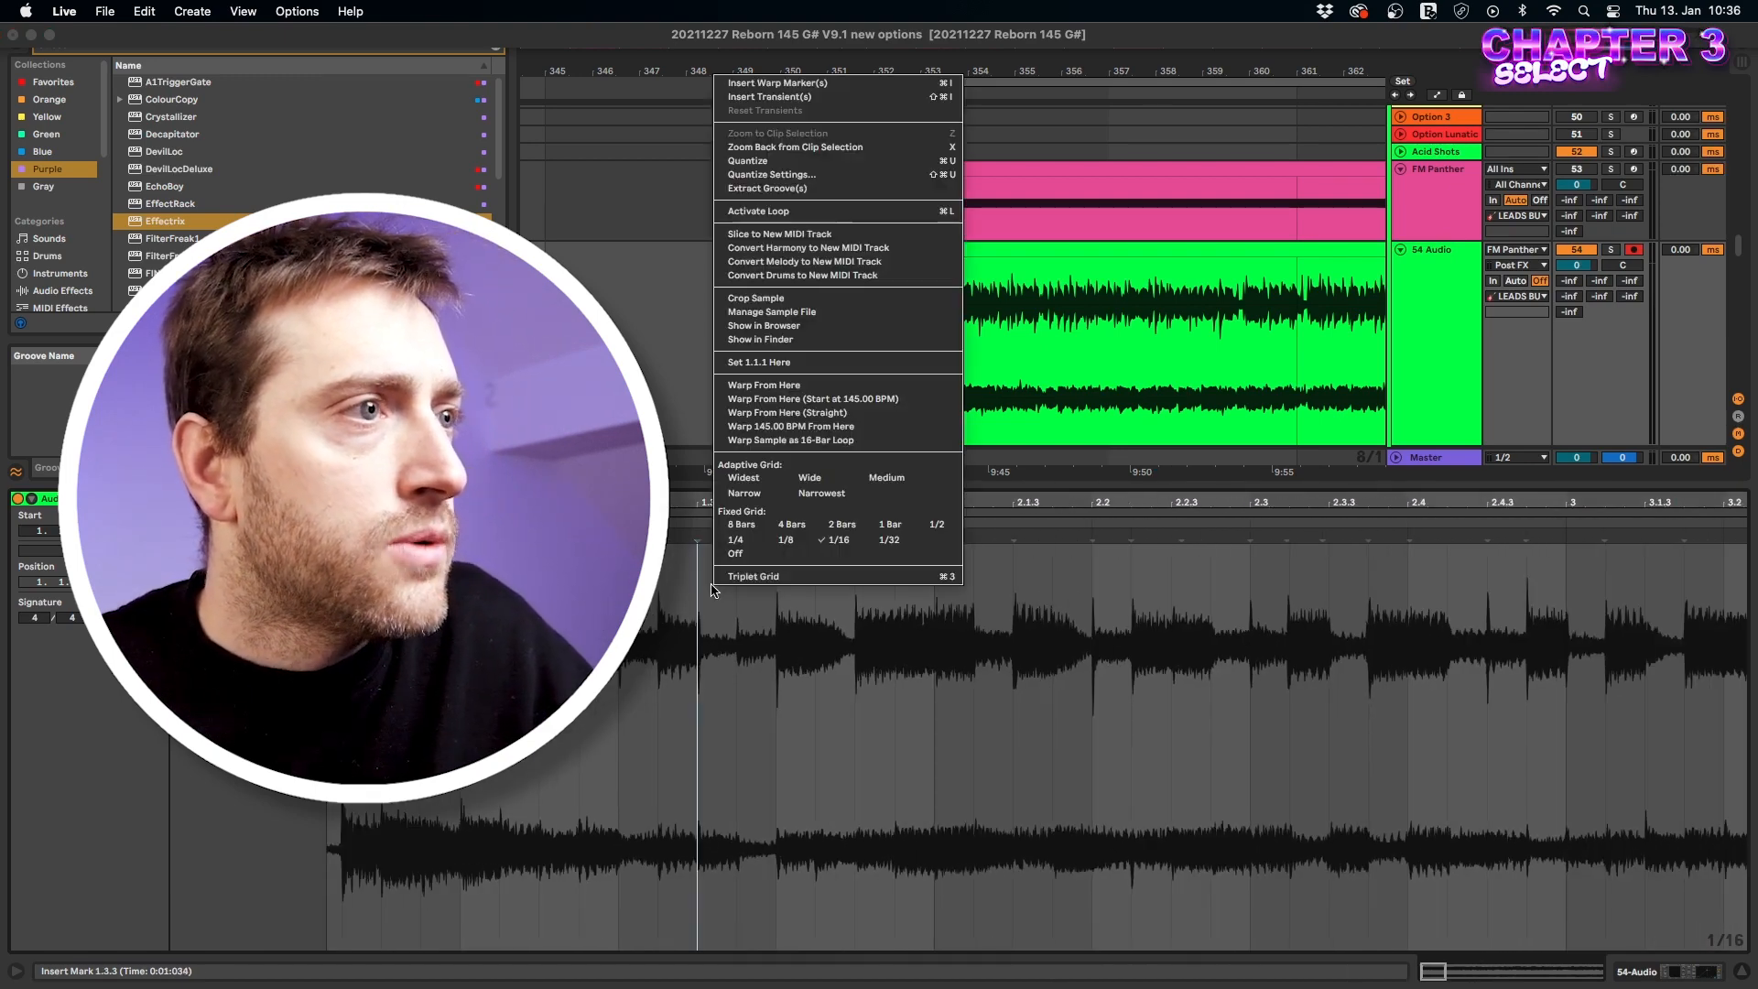
pyautogui.click(888, 540)
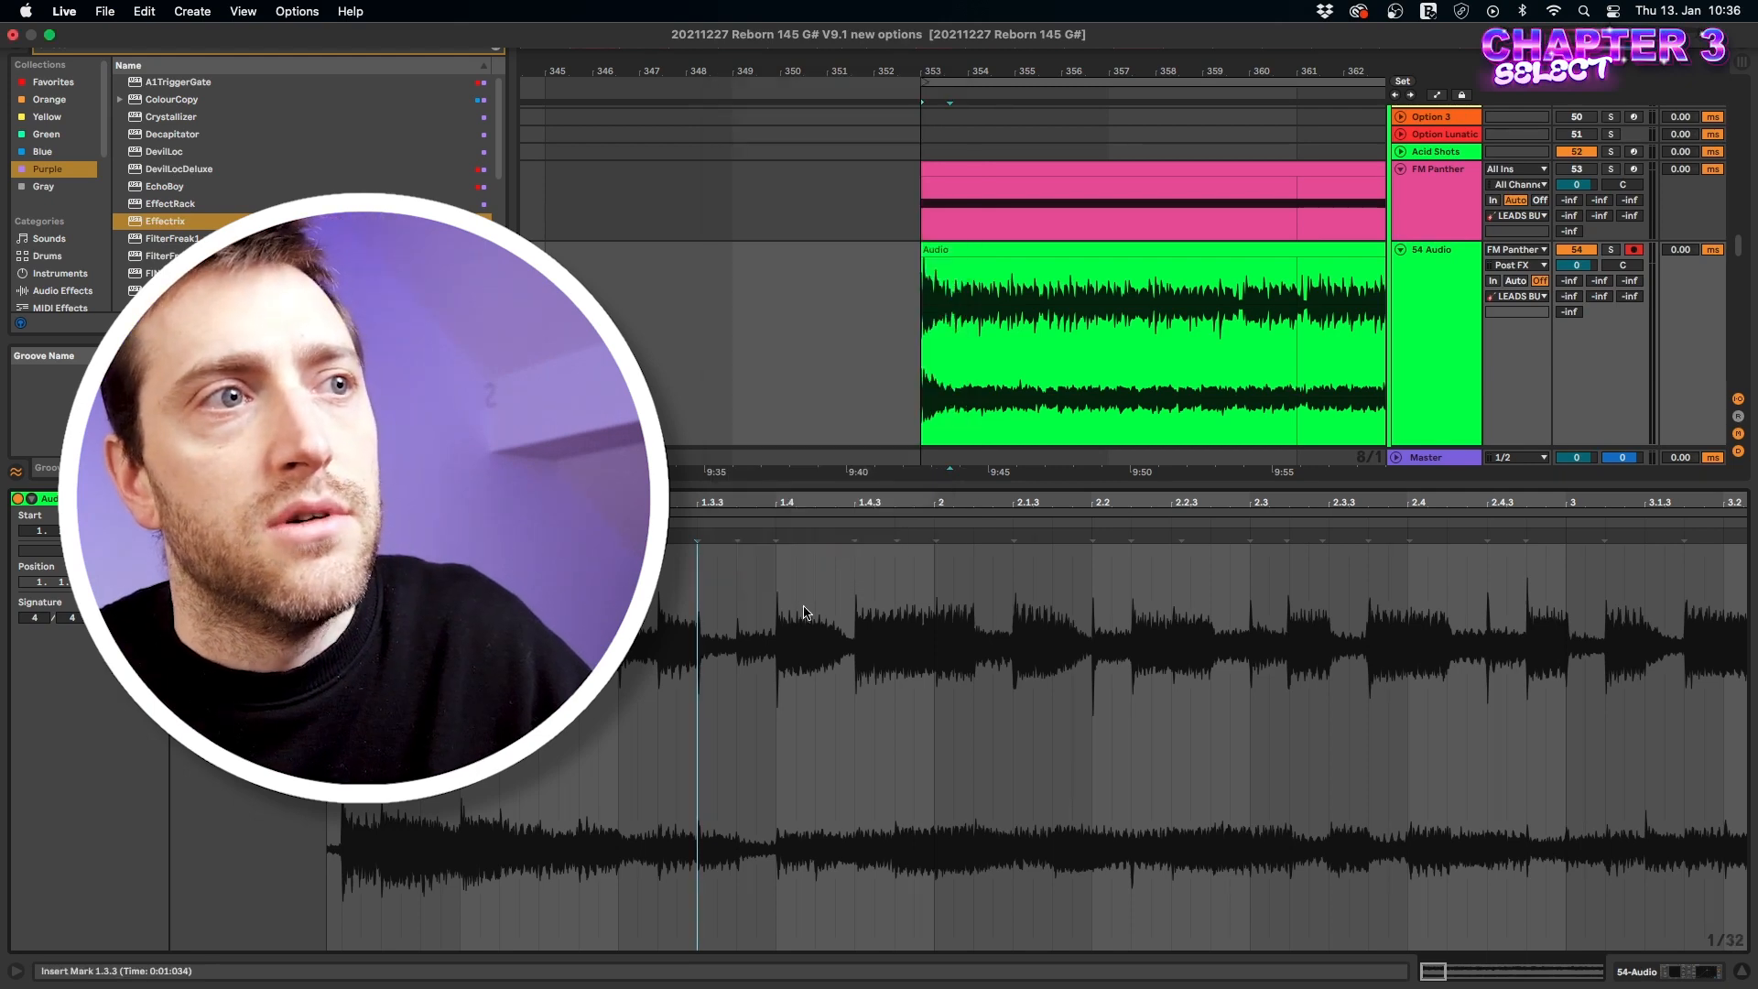
pyautogui.scroll(3, 753, 618)
pyautogui.scroll(-2, 738, 571)
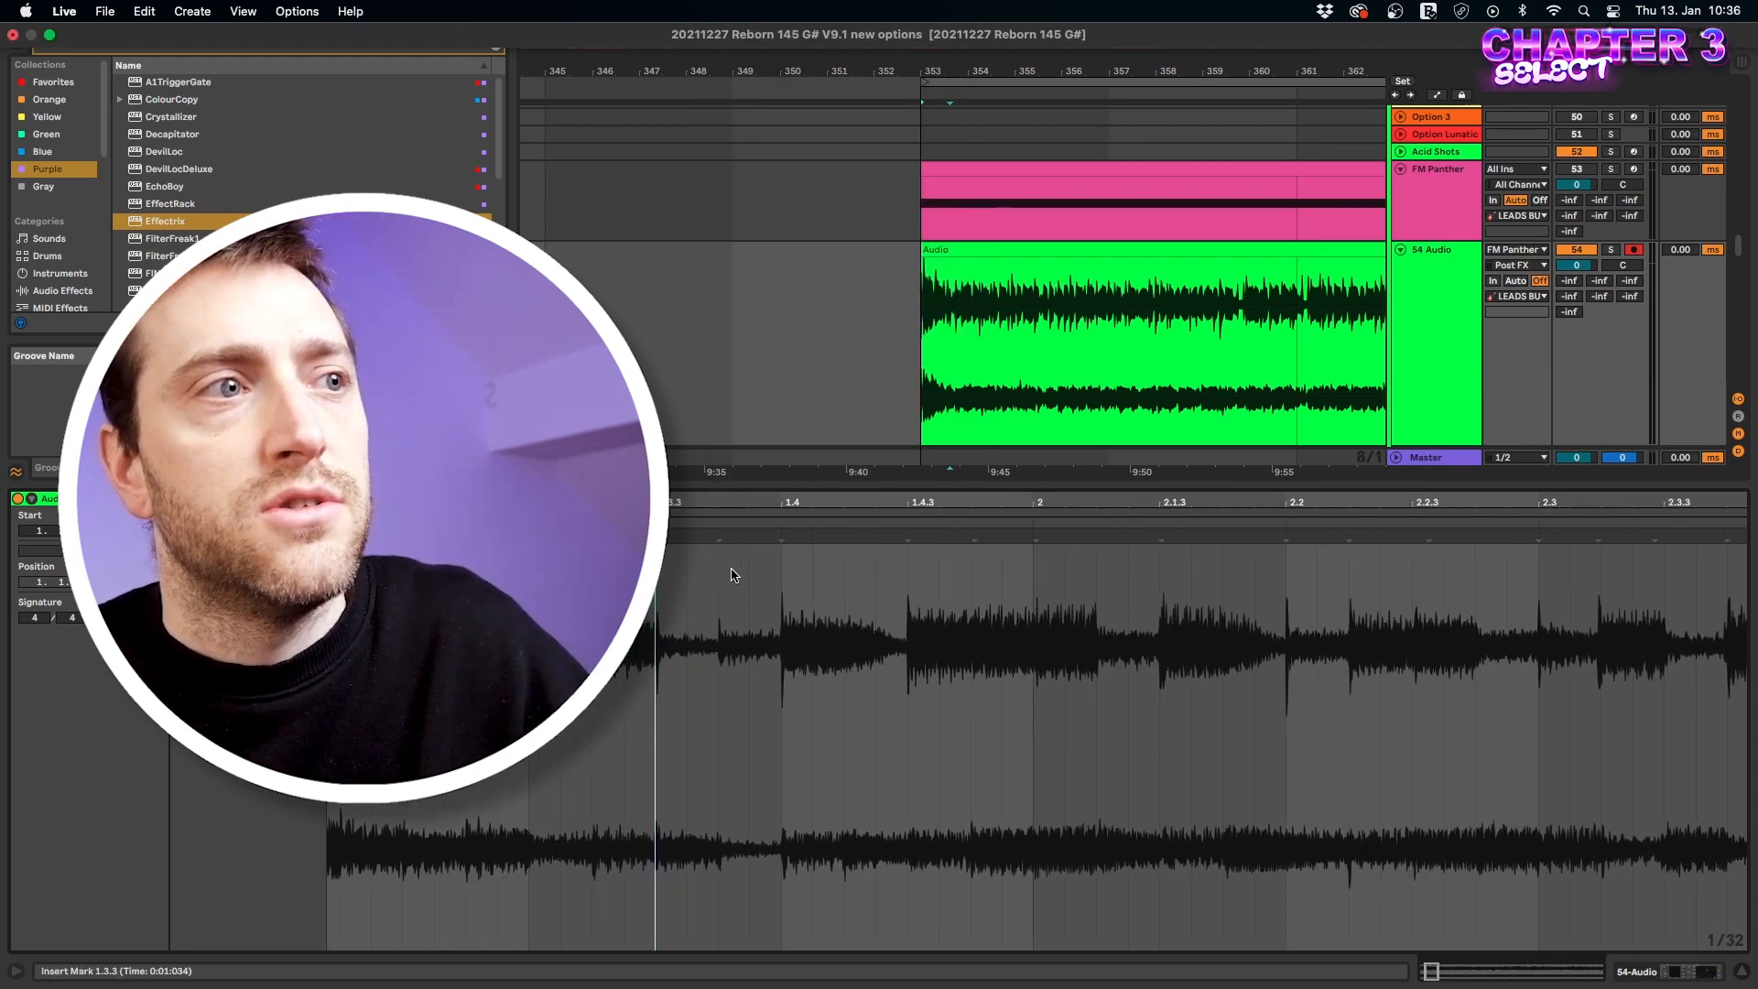
pyautogui.rightClick(731, 575)
pyautogui.click(861, 529)
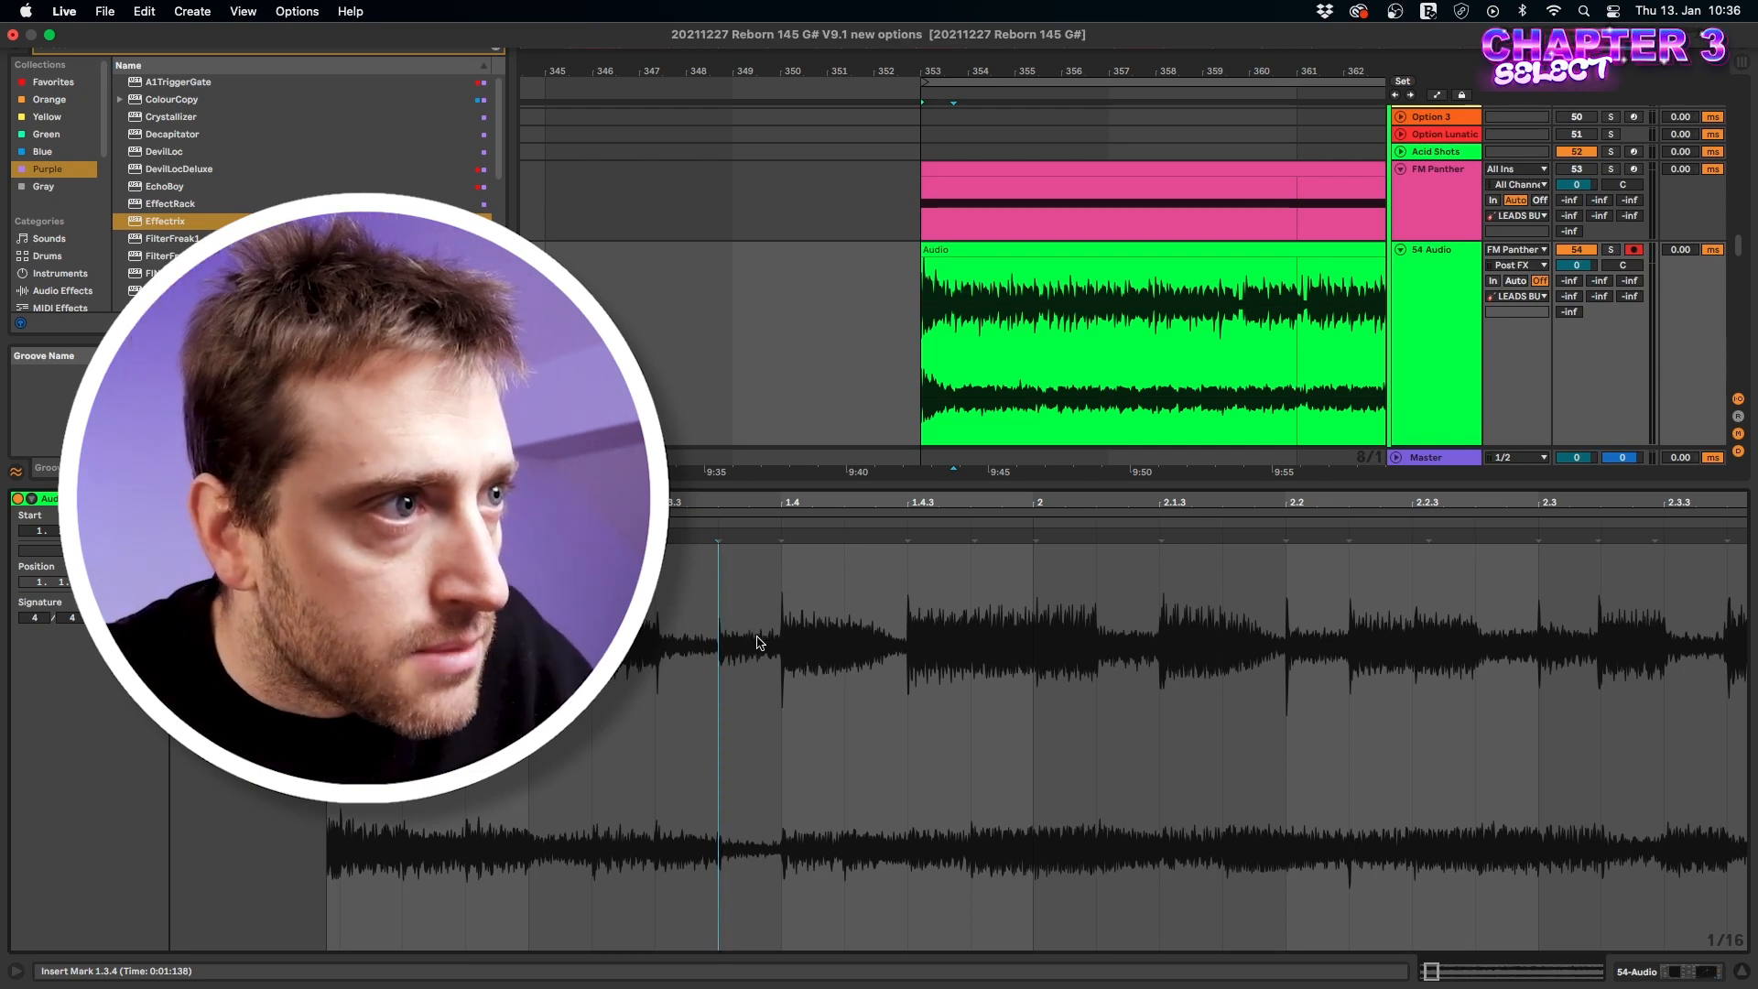
# Play the whole recorded clip from bar 353, checking its spectrum in SPAN Plus along the way.
pyautogui.scroll(-5, 758, 647)
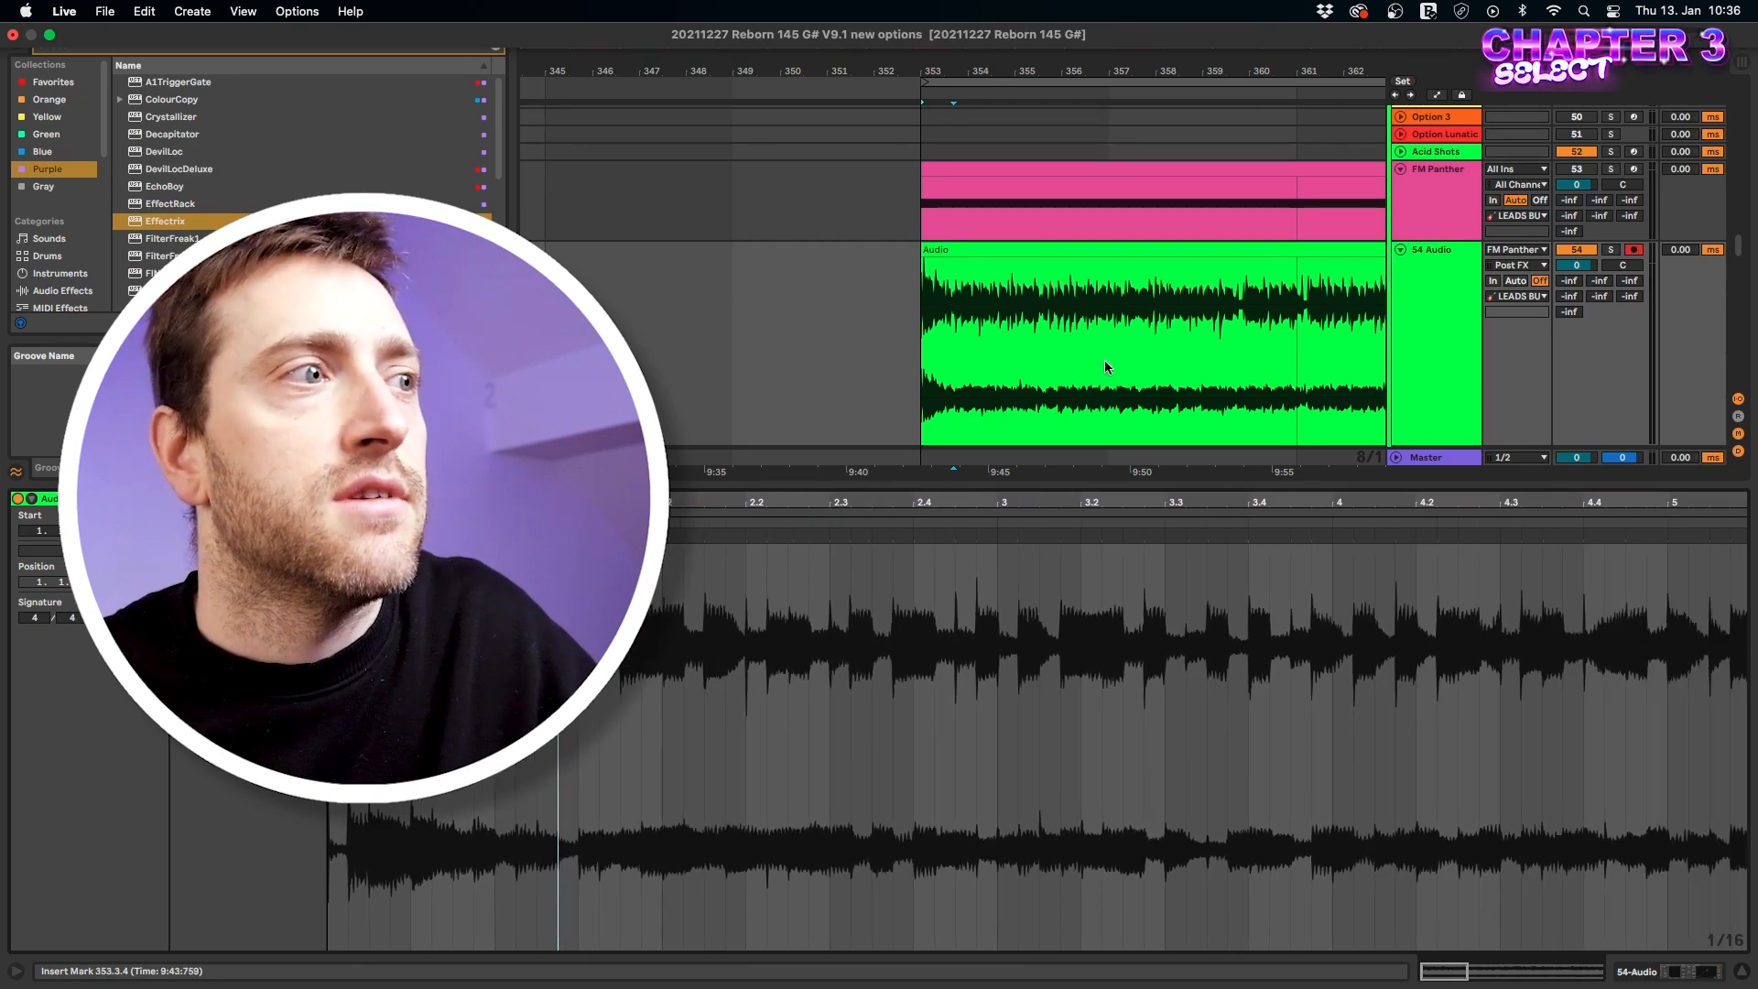
pyautogui.click(1430, 266)
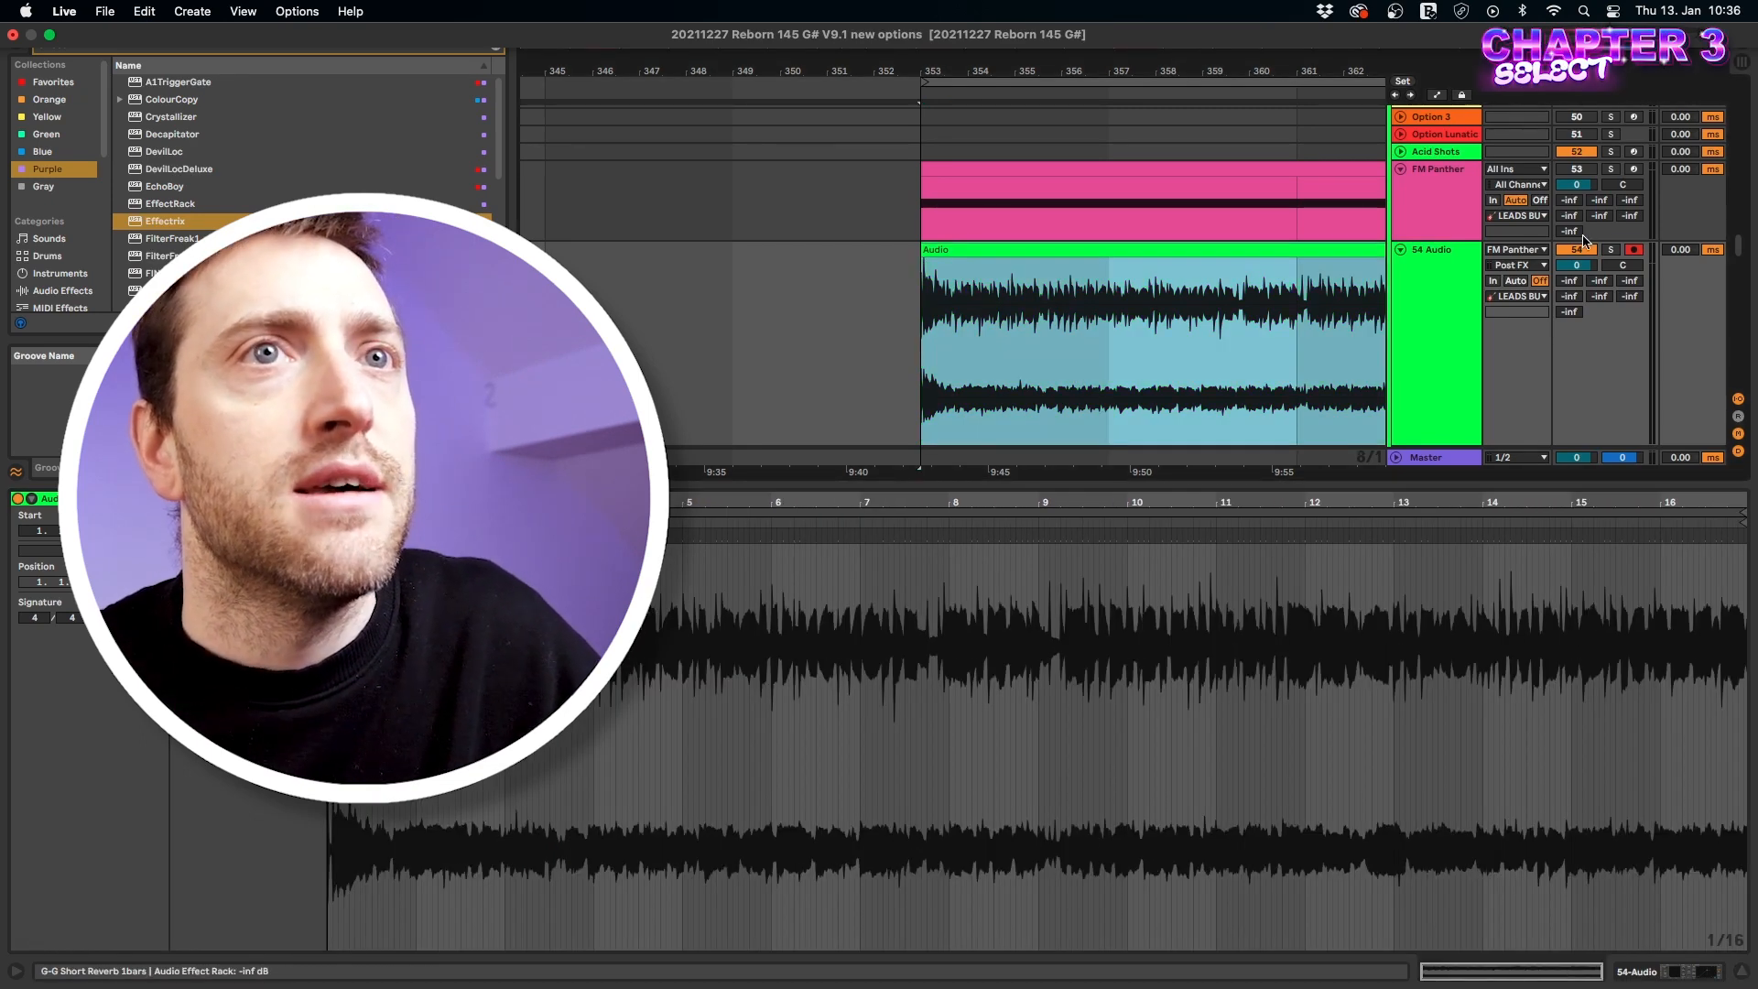
pyautogui.scroll(-5, 1223, 339)
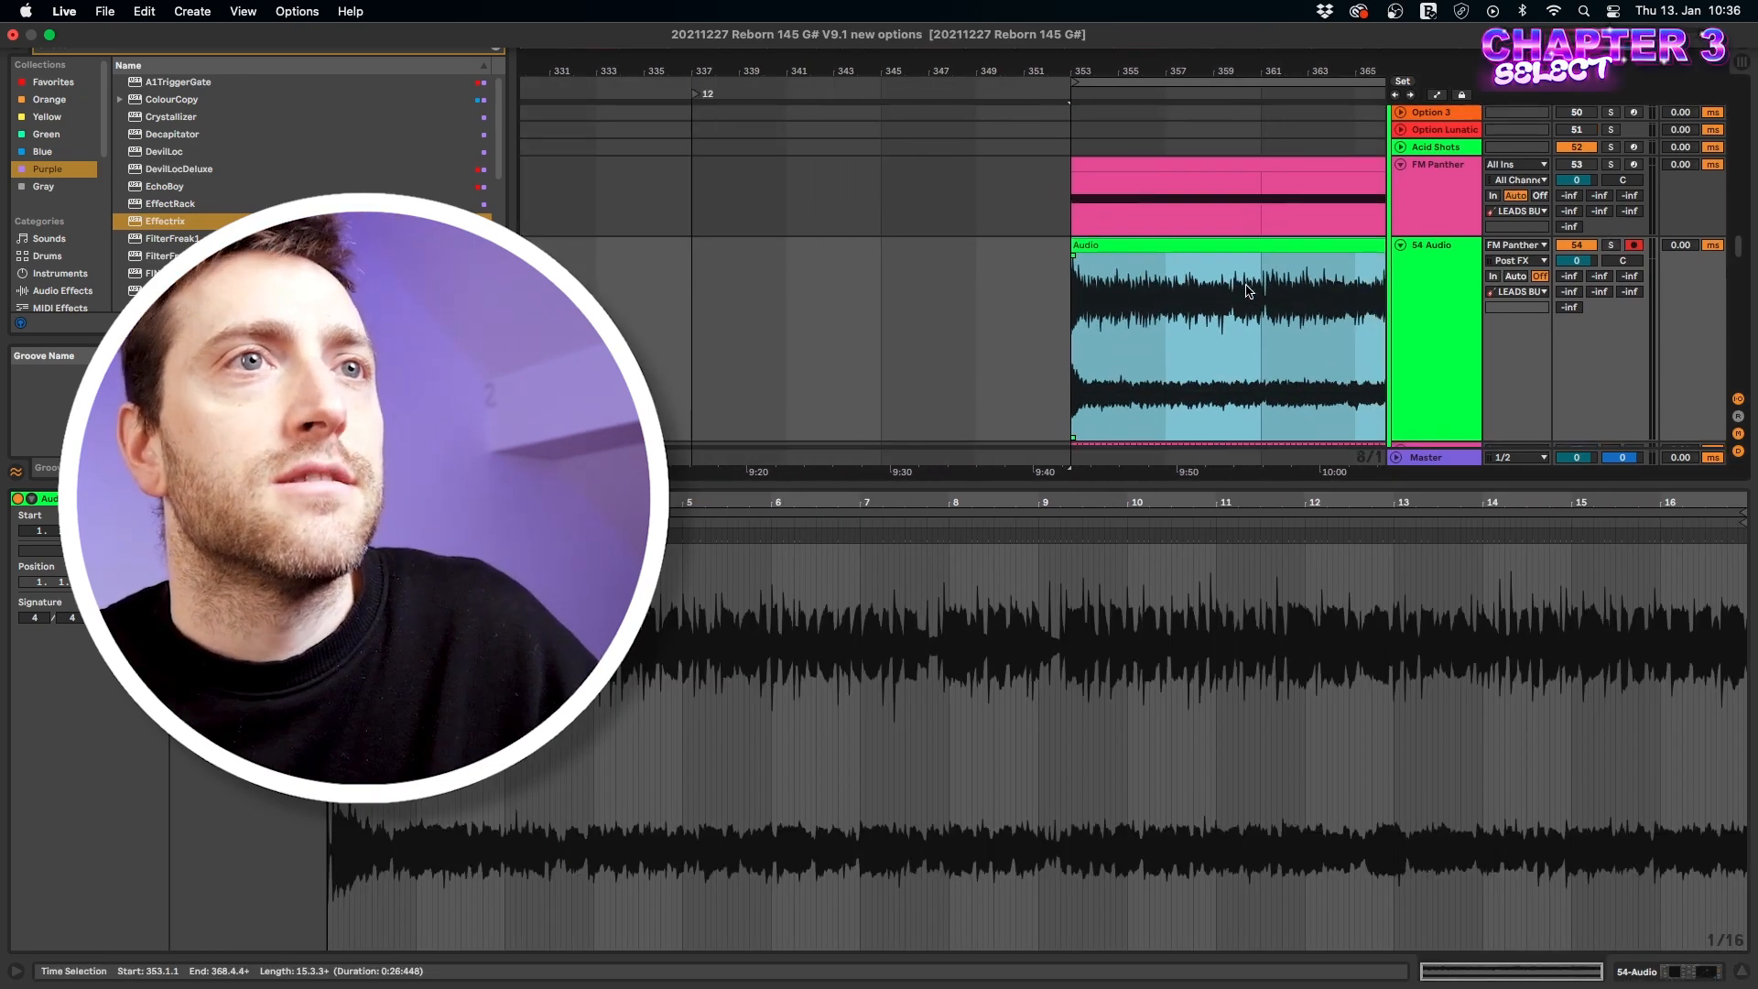
pyautogui.press('space')
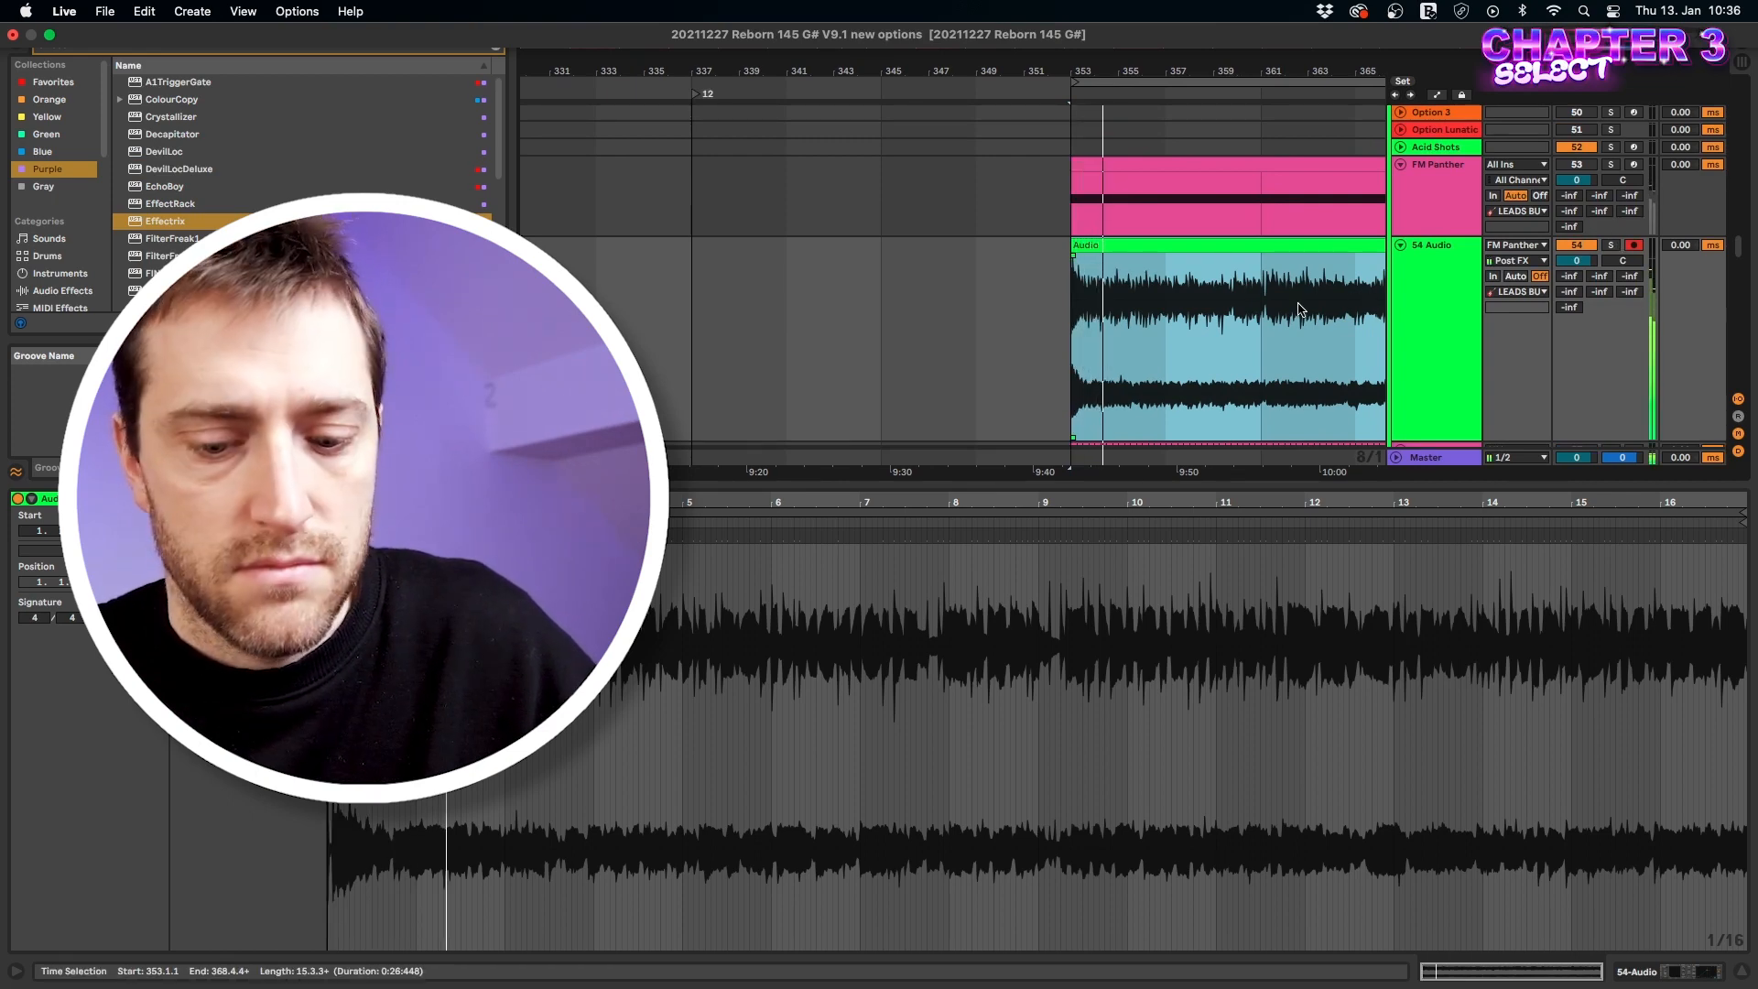
pyautogui.press('alt+super+p')
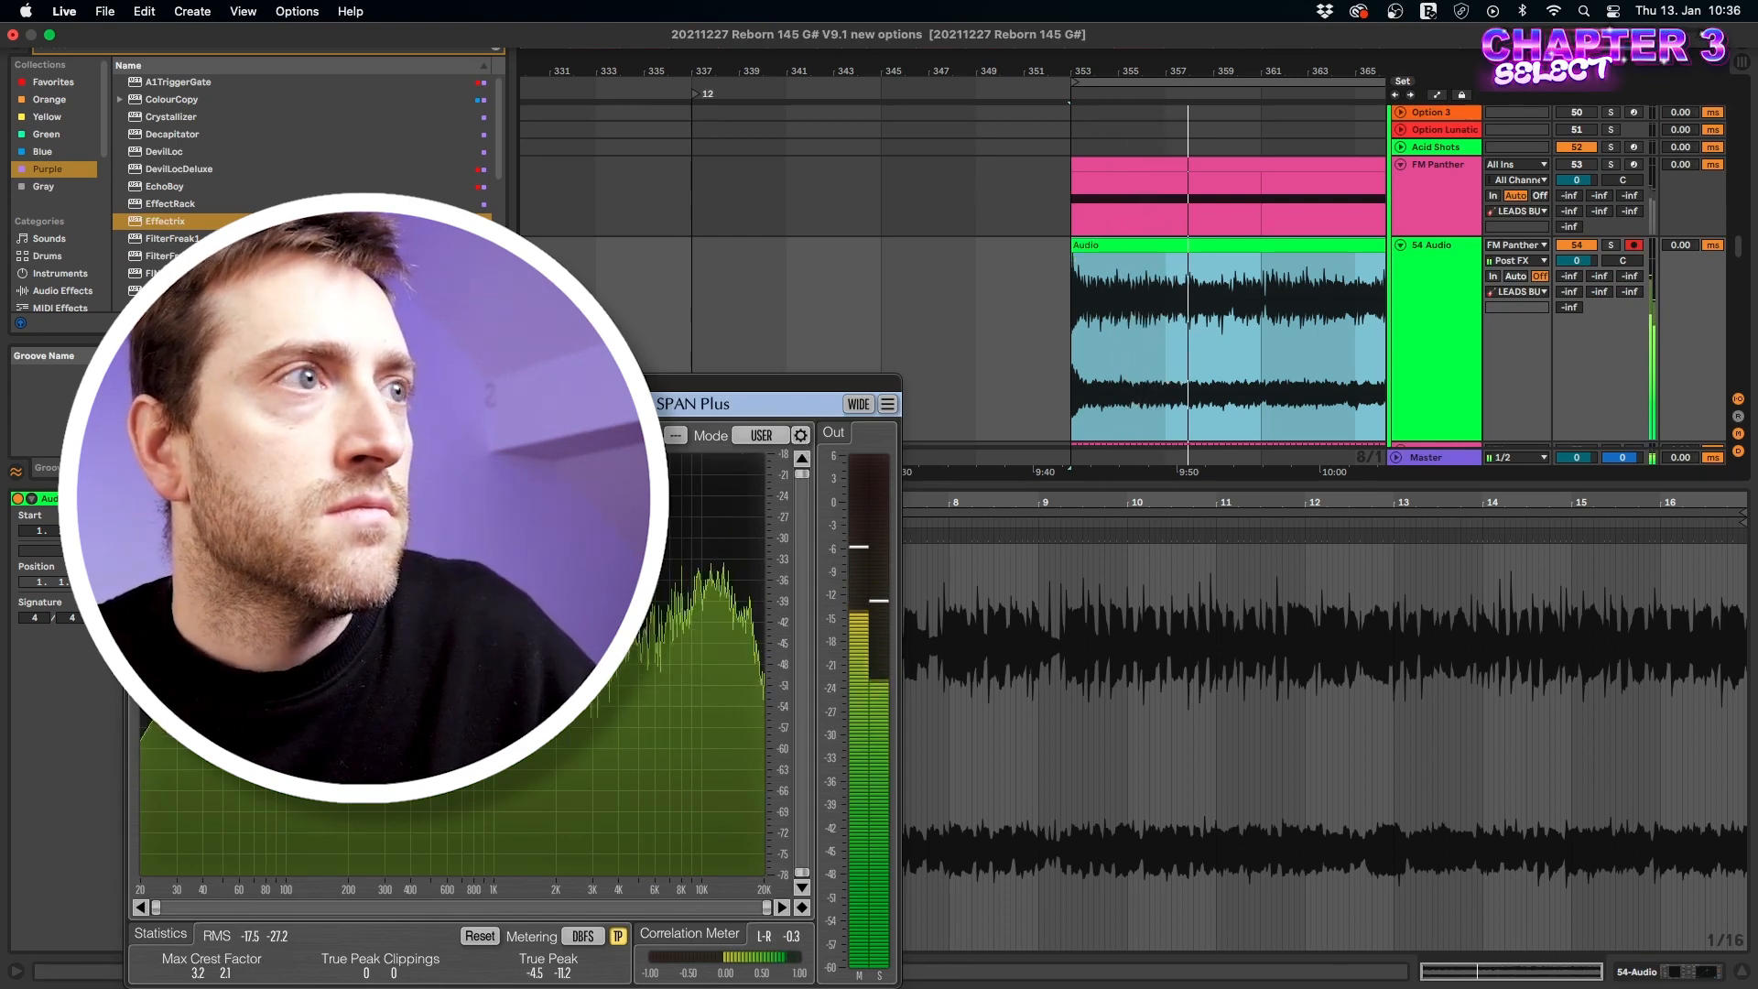
pyautogui.press('alt+super+p')
pyautogui.hscroll(3, 1095, 354)
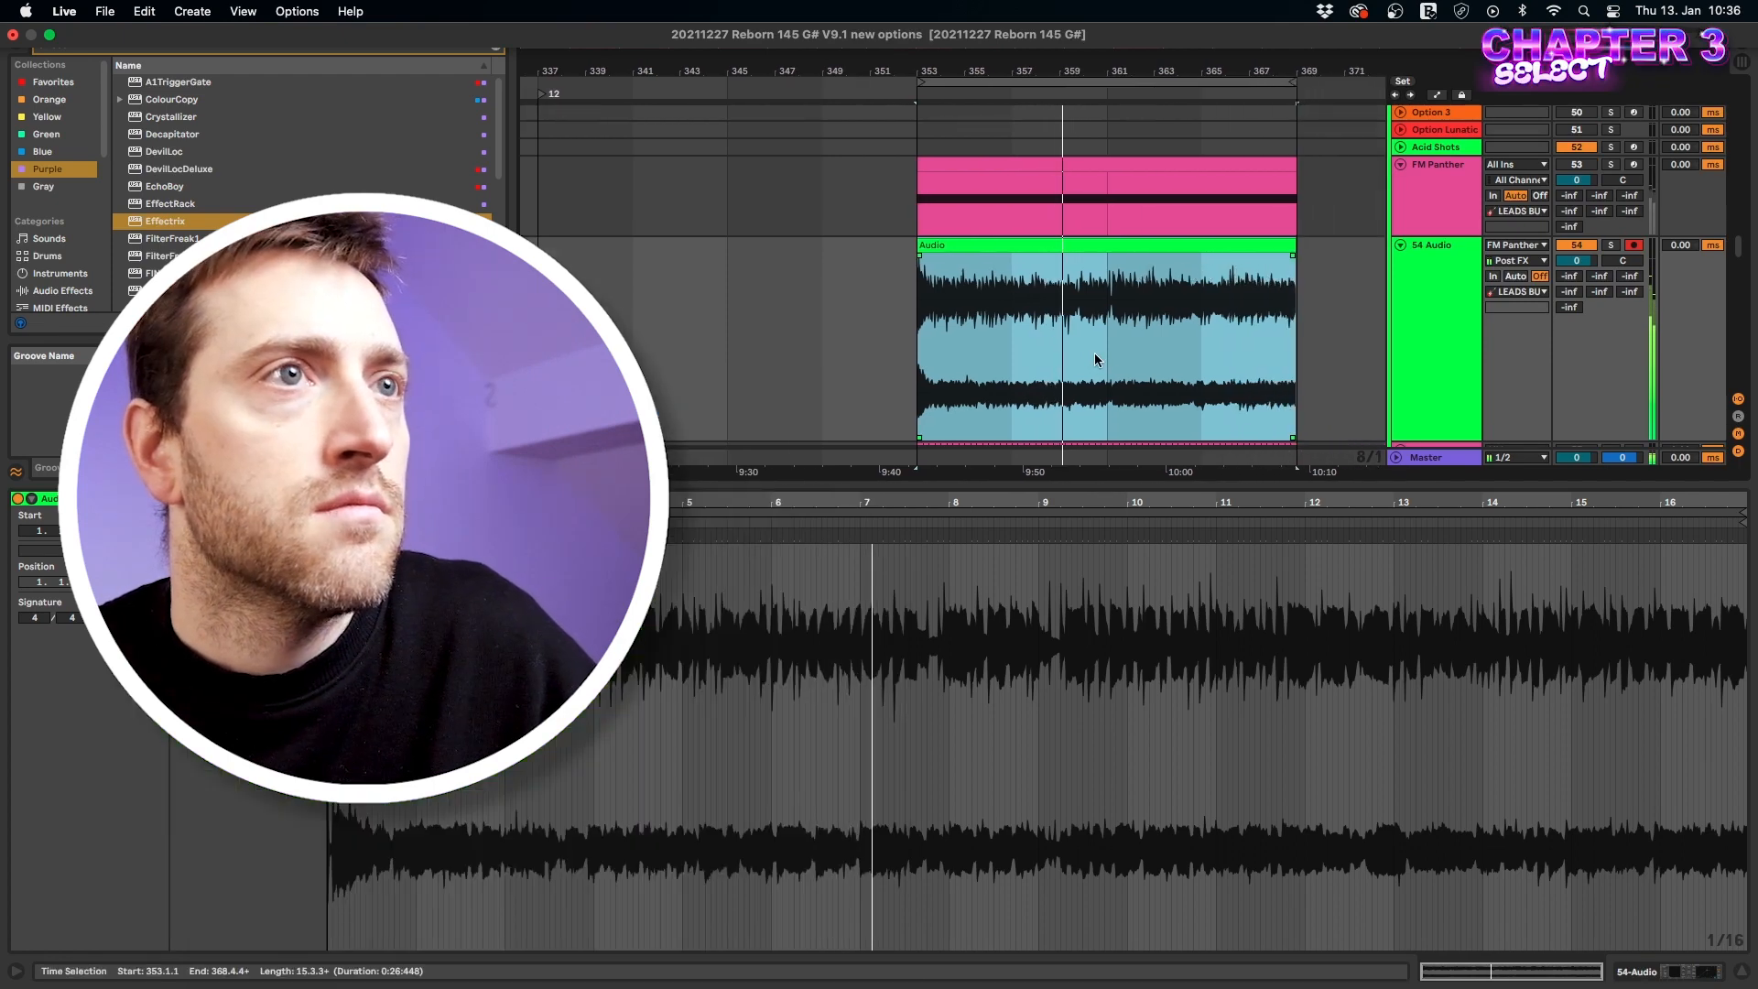
pyautogui.scroll(3, 1063, 353)
pyautogui.press('space')
pyautogui.press('space')
# Loop the recorded clip from 1.4.1 with a length of two bars and listen to the loop.
pyautogui.moveTo(954, 503); pyautogui.dragTo(895, 693)
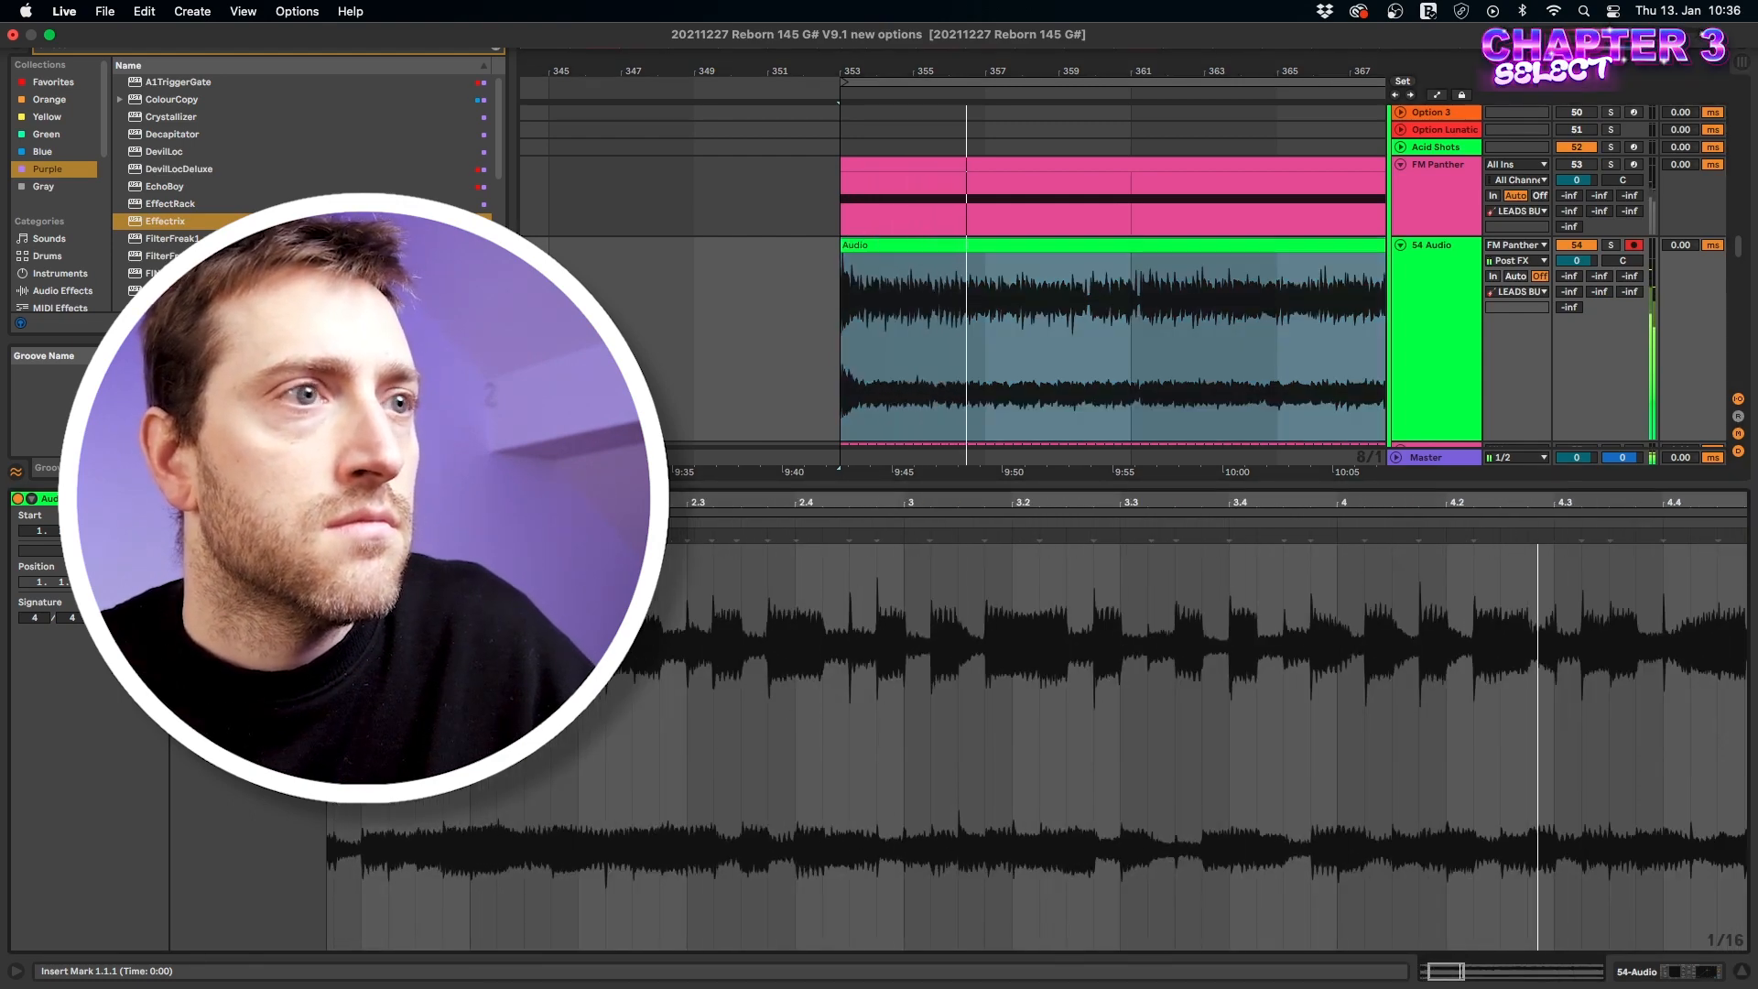
pyautogui.scroll(-3, 718, 628)
pyautogui.moveTo(1449, 573); pyautogui.dragTo(481, 596)
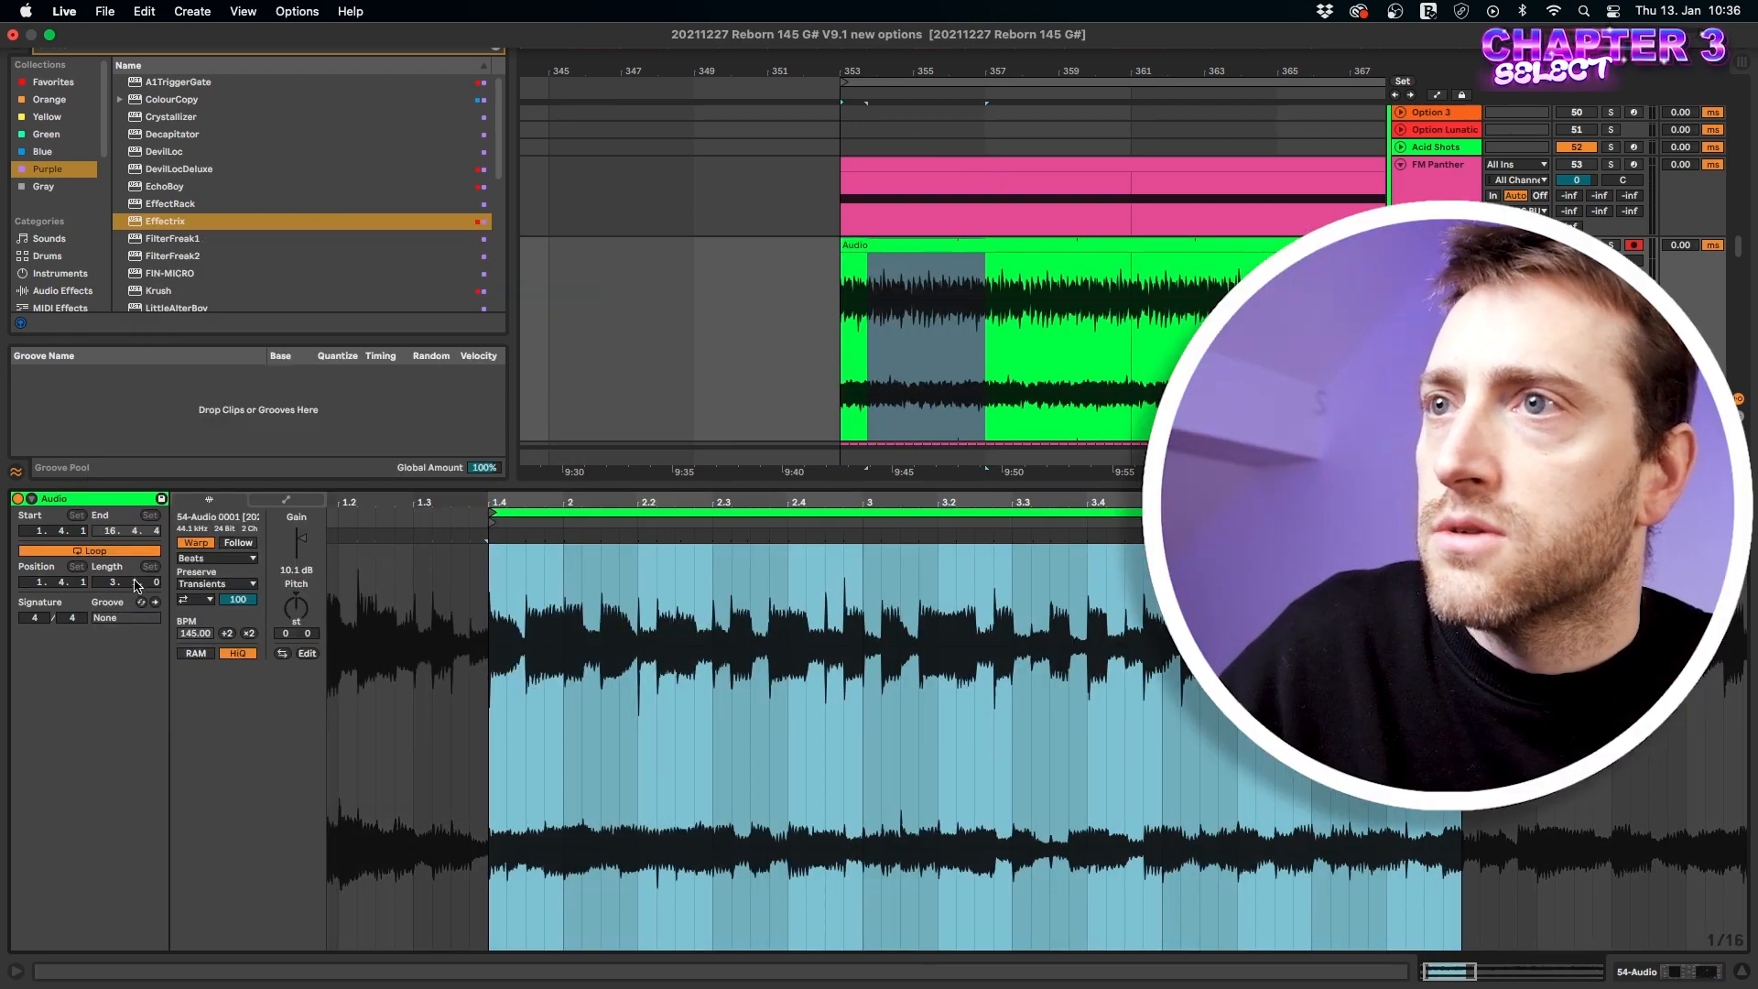
pyautogui.moveTo(1462, 513); pyautogui.dragTo(1087, 513)
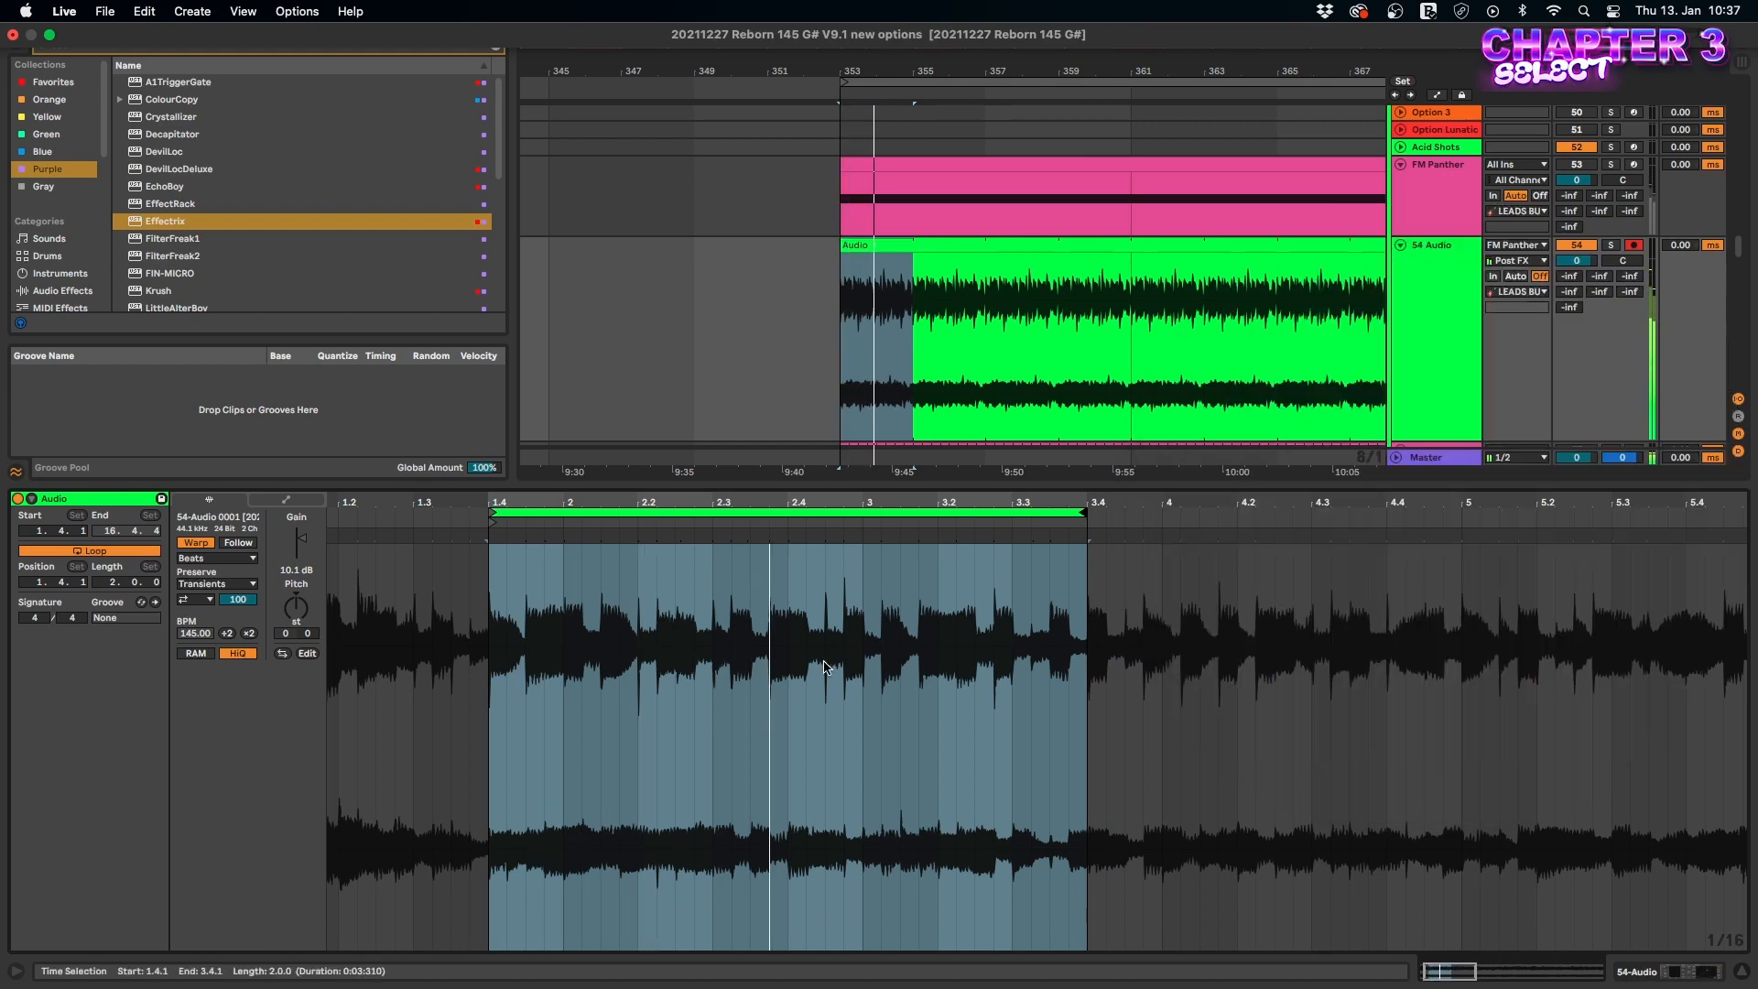
pyautogui.scroll(-3, 835, 652)
pyautogui.scroll(-2, 834, 652)
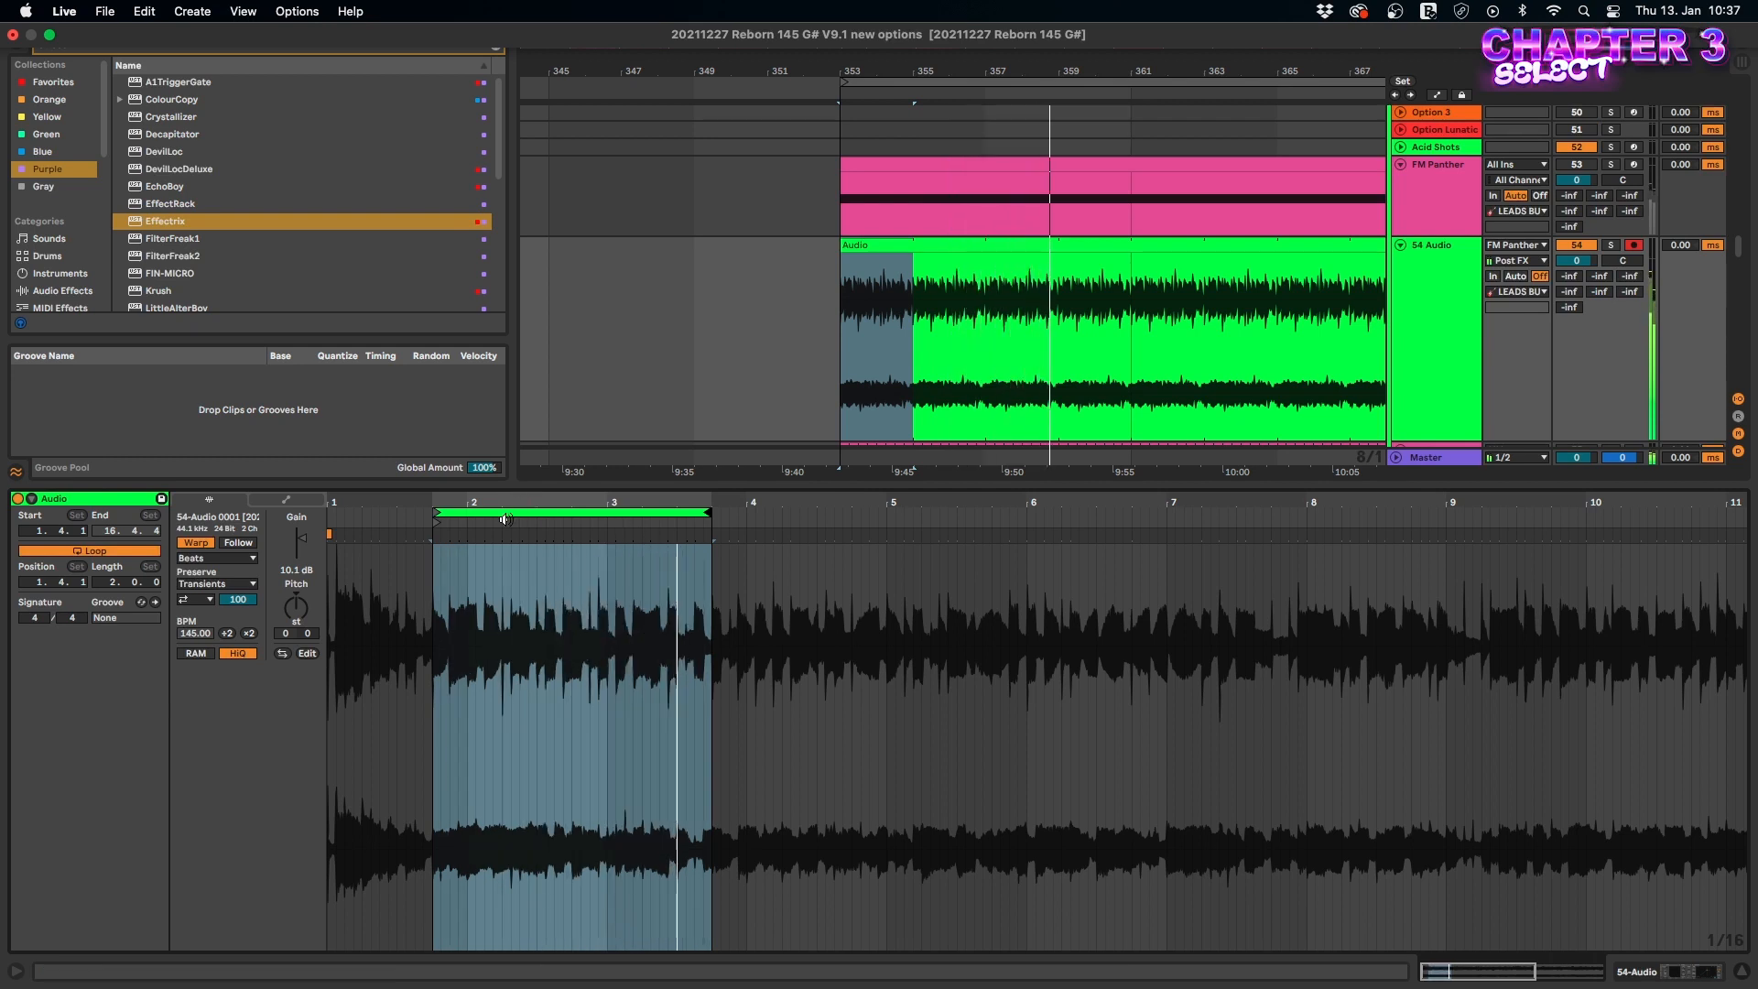
pyautogui.press('space')
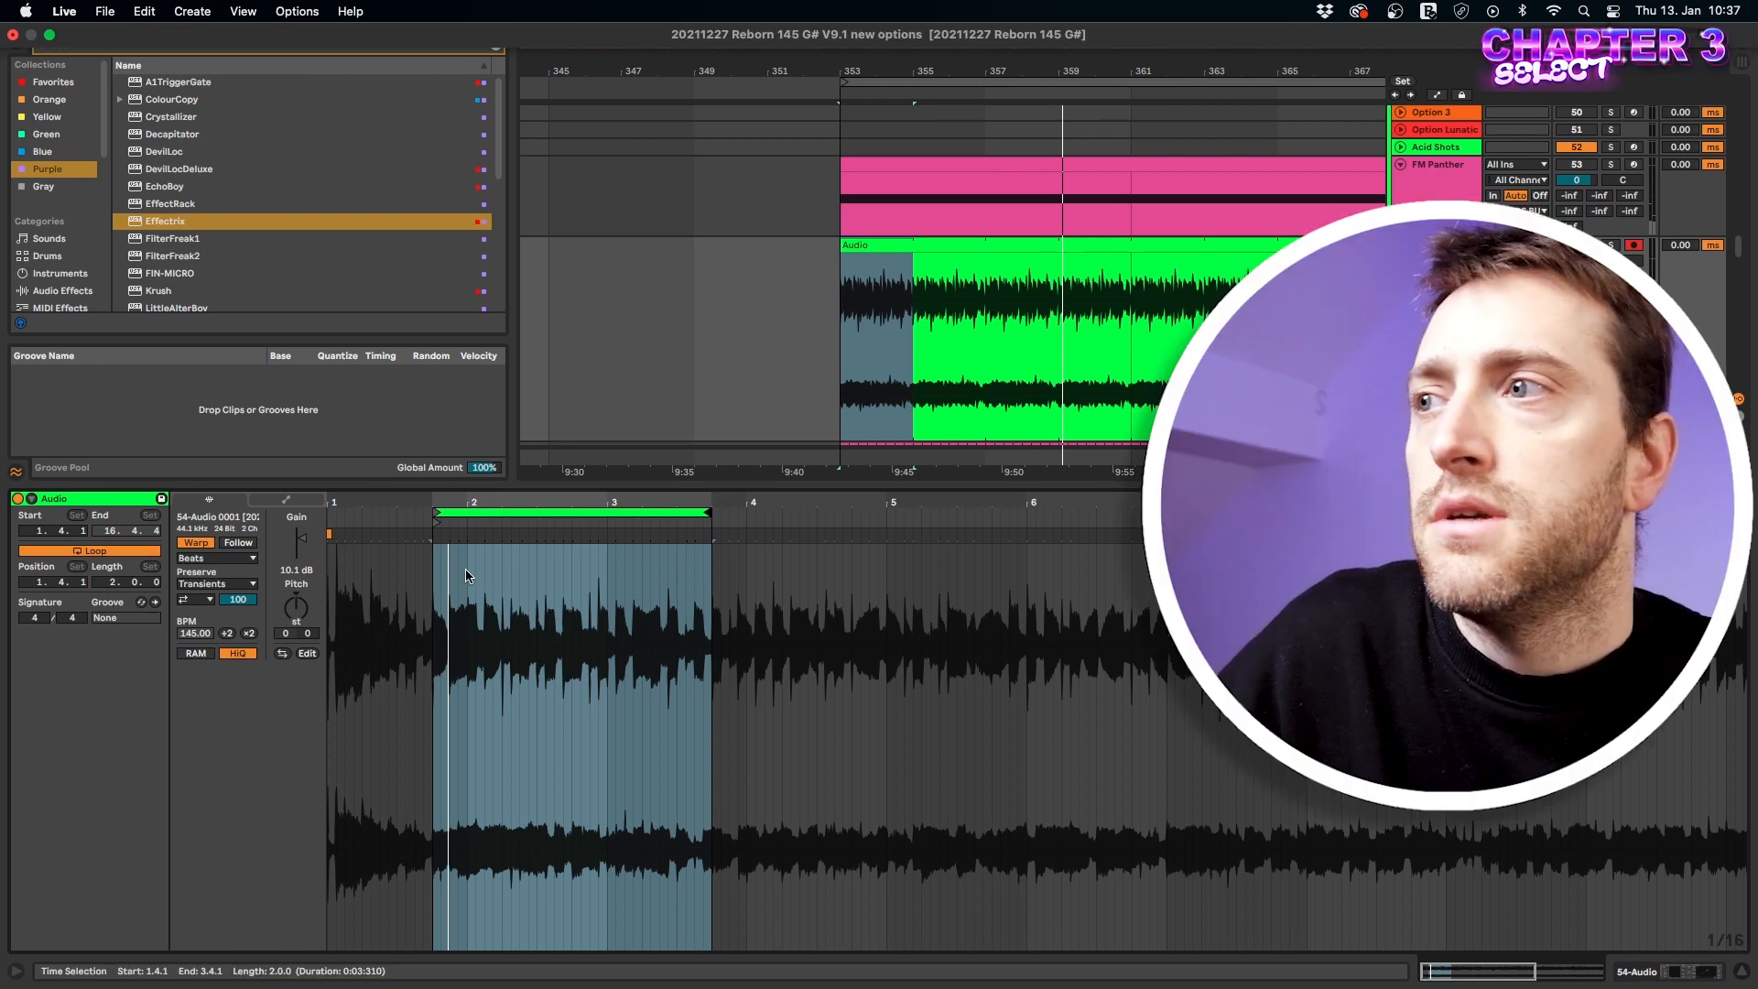
# Move the two-bar loop and the clip's start marker to 2.2.1, and nudge them about a sixteenth further.
pyautogui.scroll(2, 472, 577)
pyautogui.scroll(1, 472, 577)
pyautogui.moveTo(485, 514); pyautogui.dragTo(586, 515)
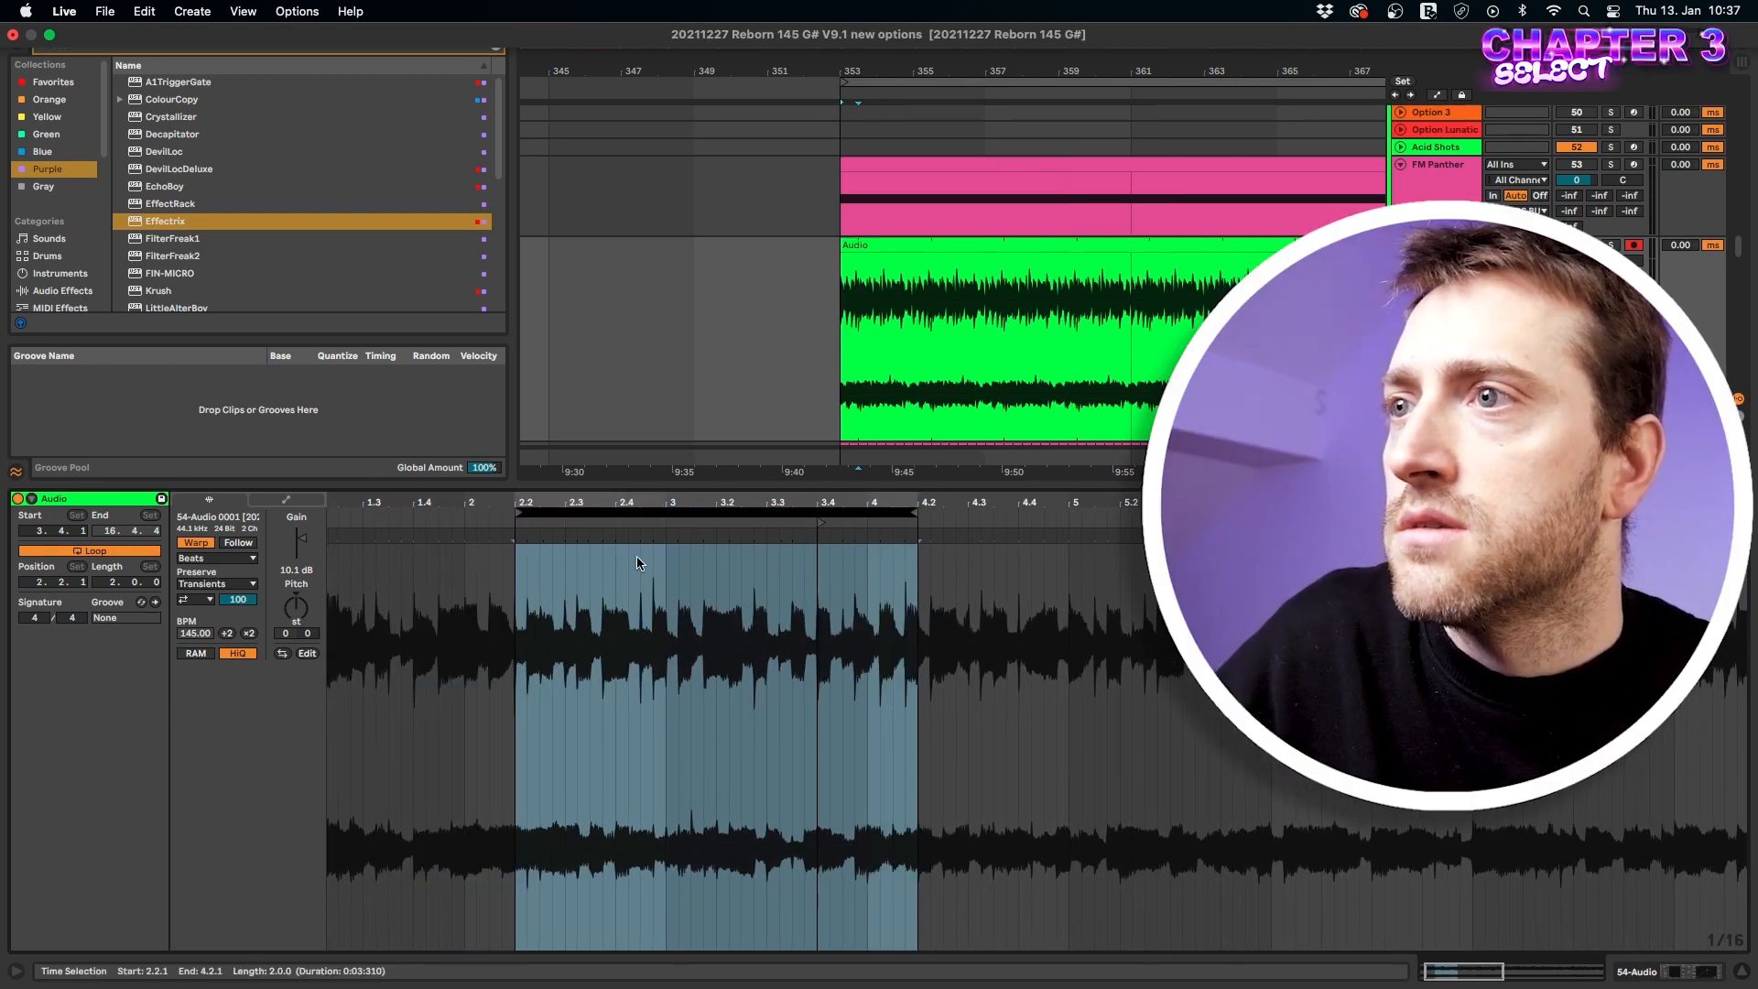
pyautogui.click(522, 523)
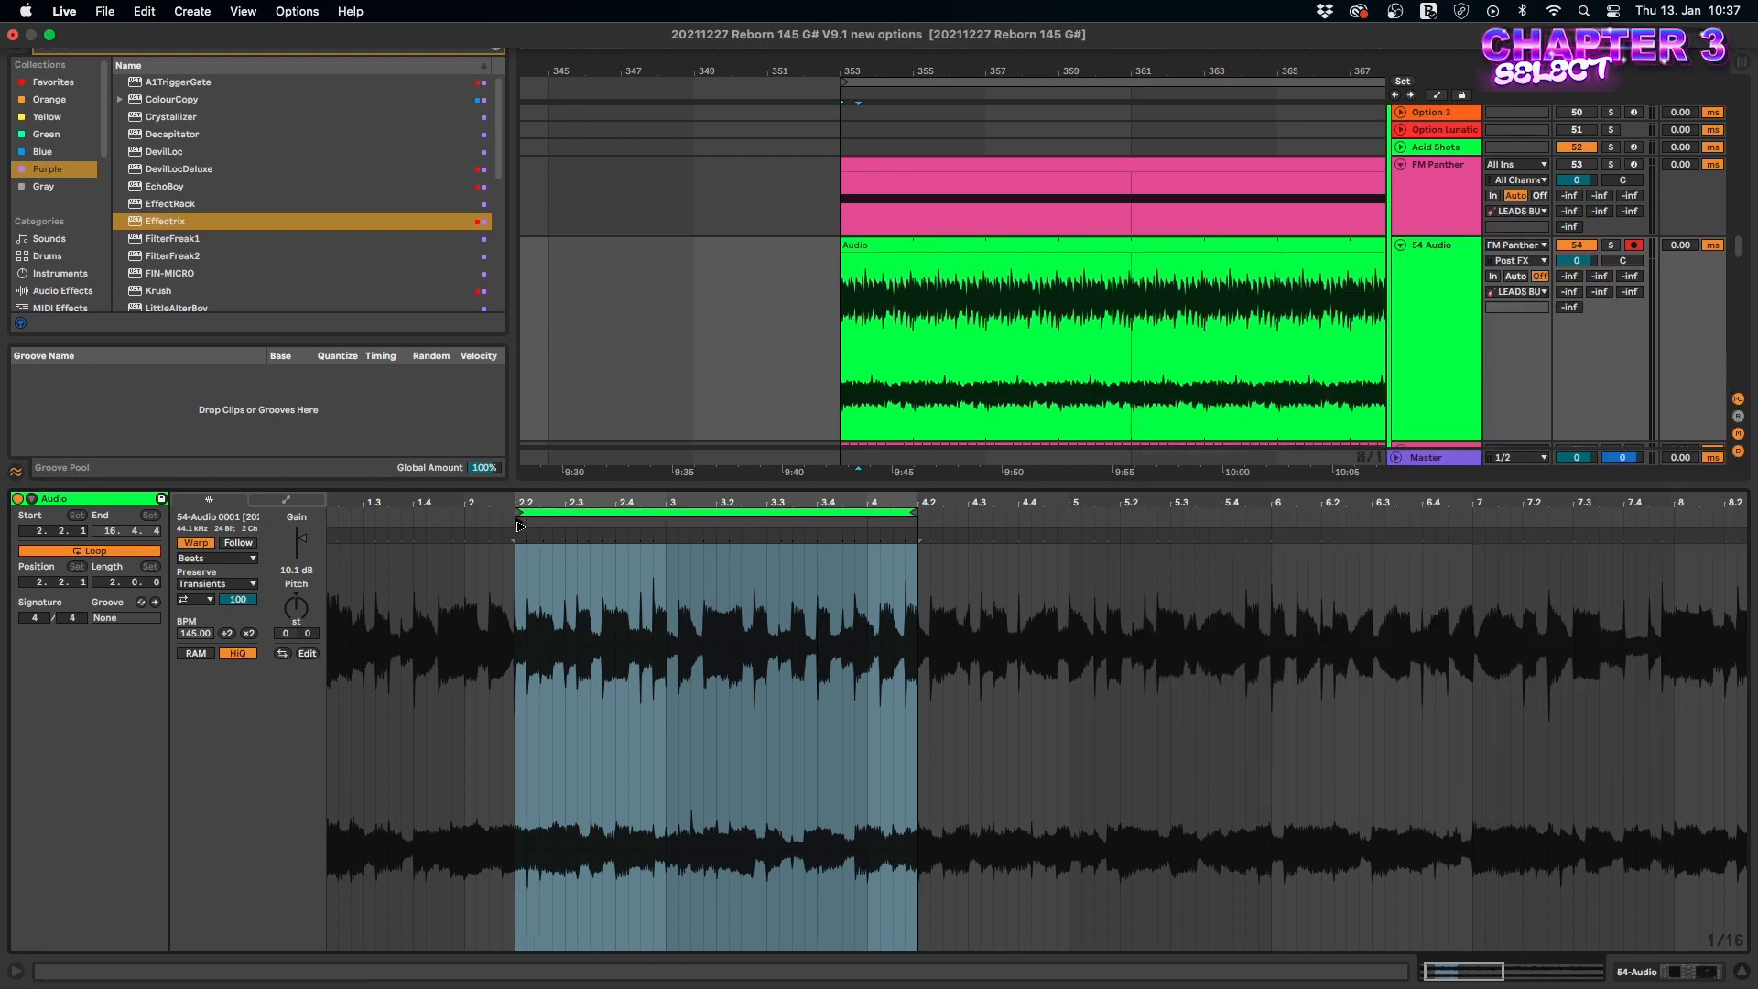
pyautogui.moveTo(522, 524); pyautogui.dragTo(560, 534)
pyautogui.click(564, 523)
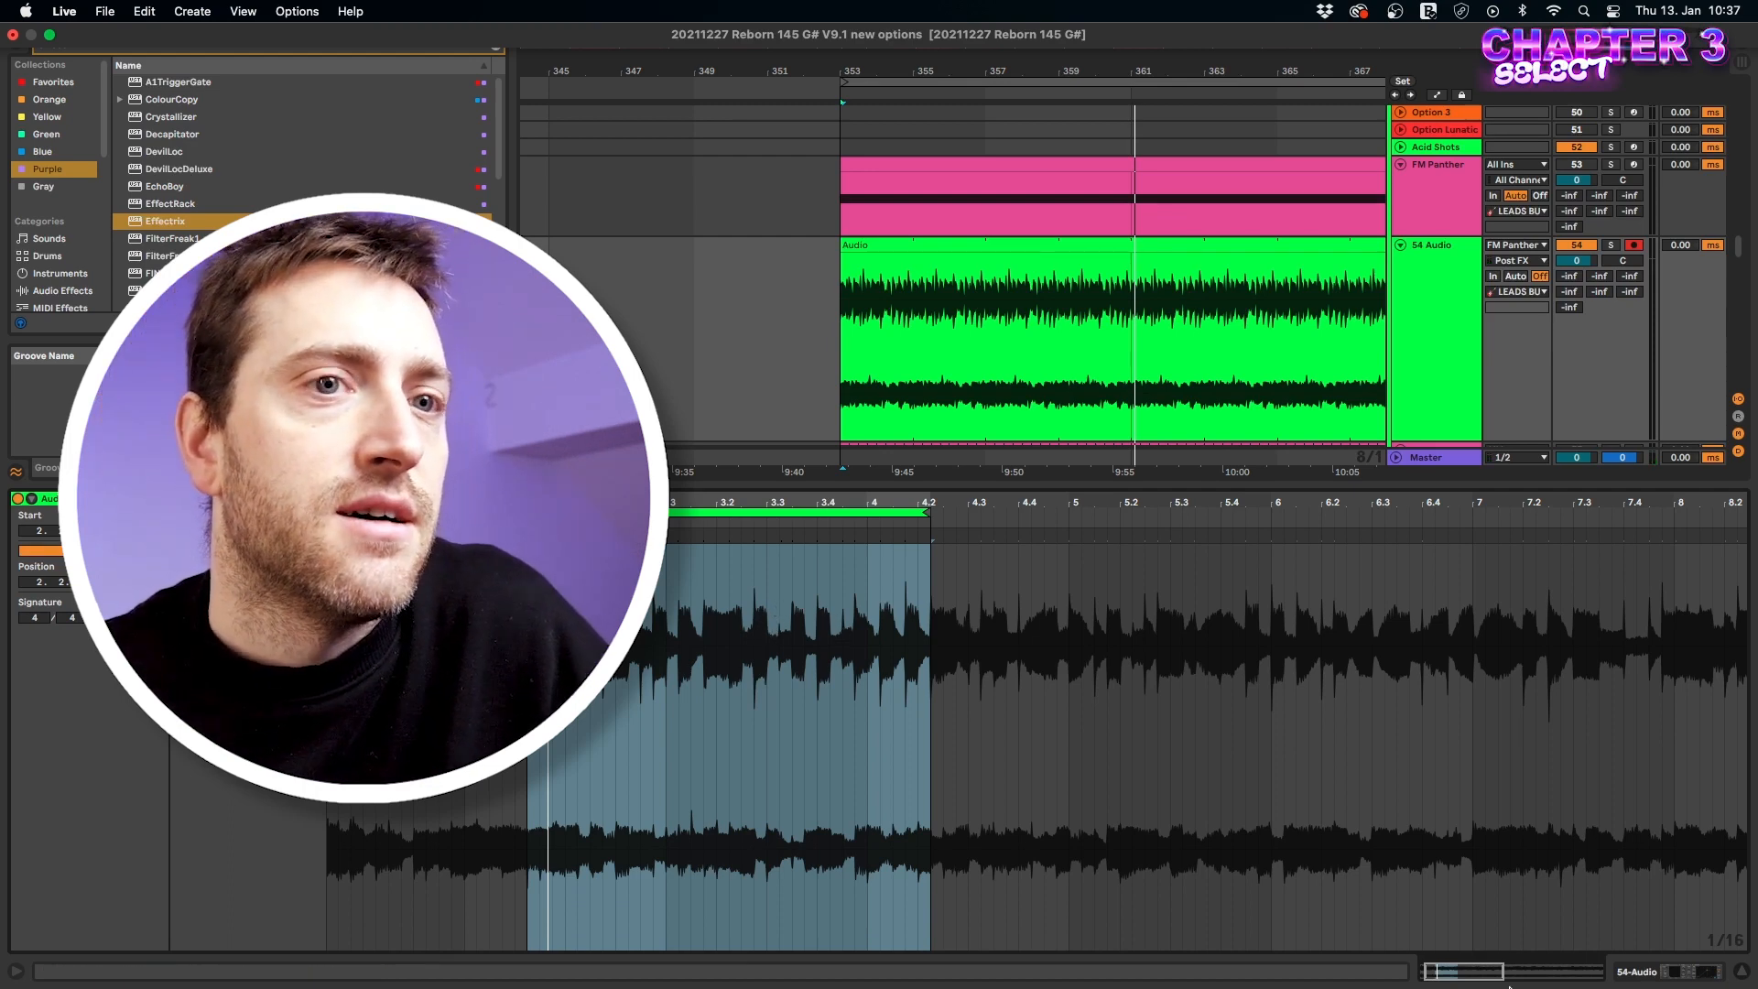
# Reopen FM Panther's Vital instrument, review the LFO 4 shape and the Random 3 settings, and close it.
pyautogui.click(1672, 972)
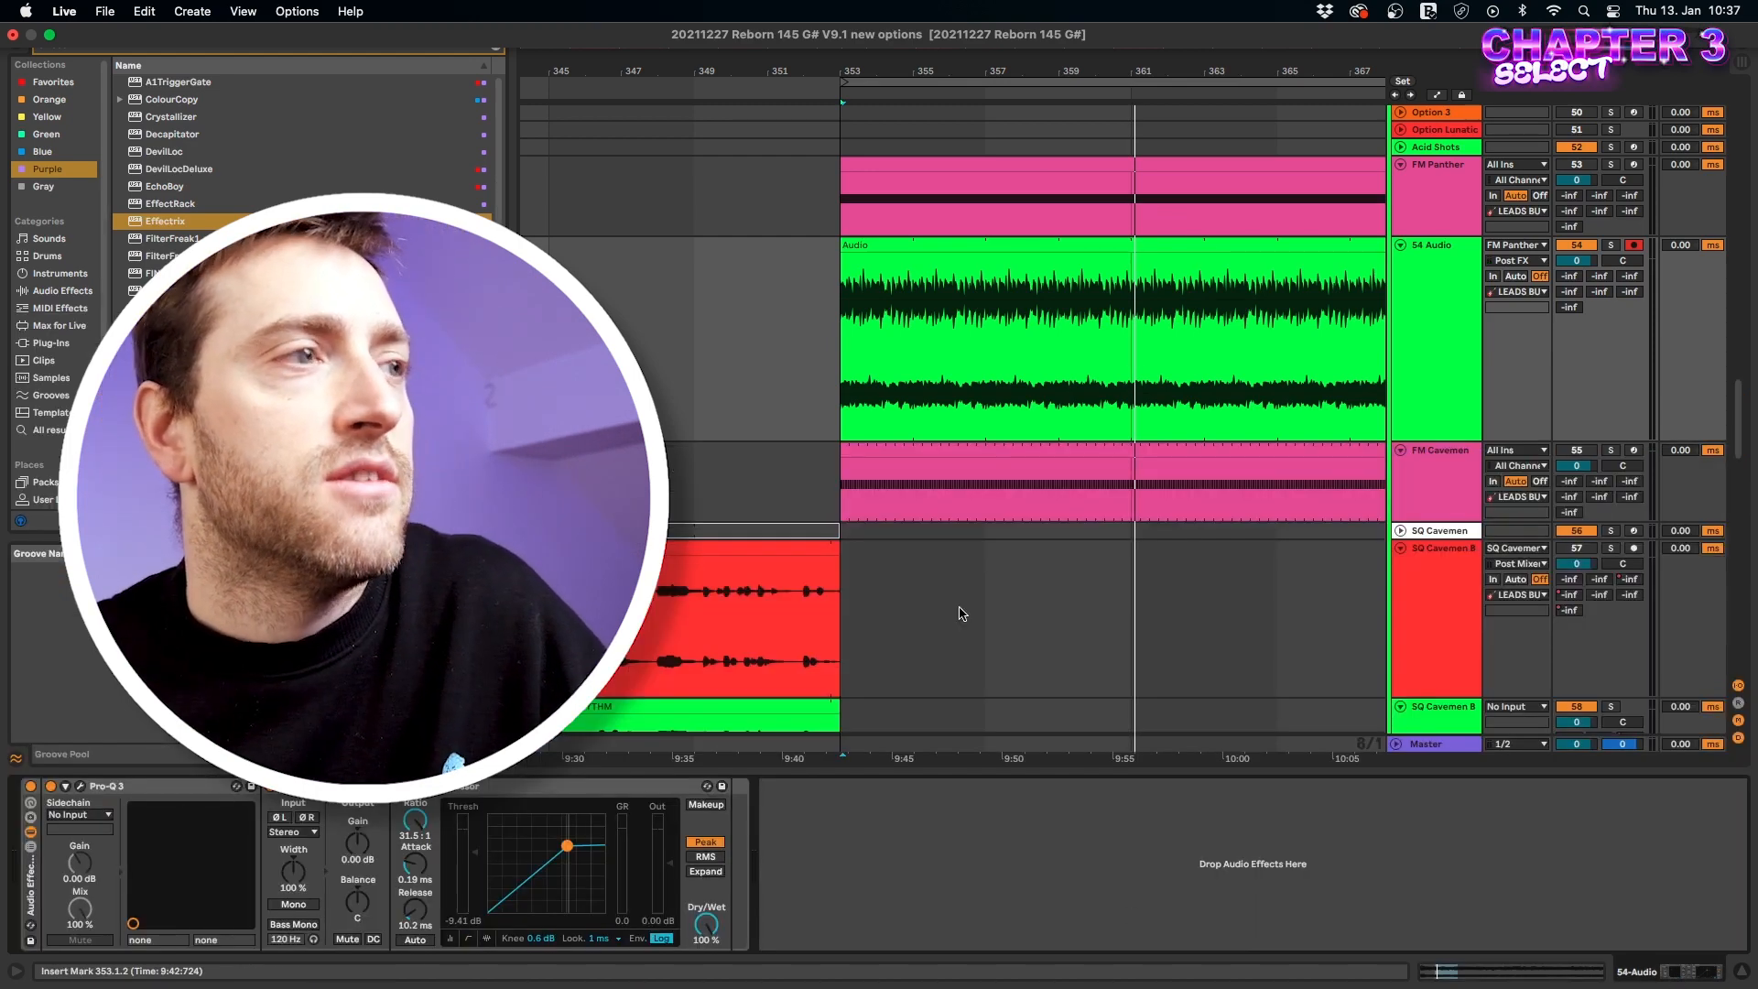
pyautogui.click(1436, 180)
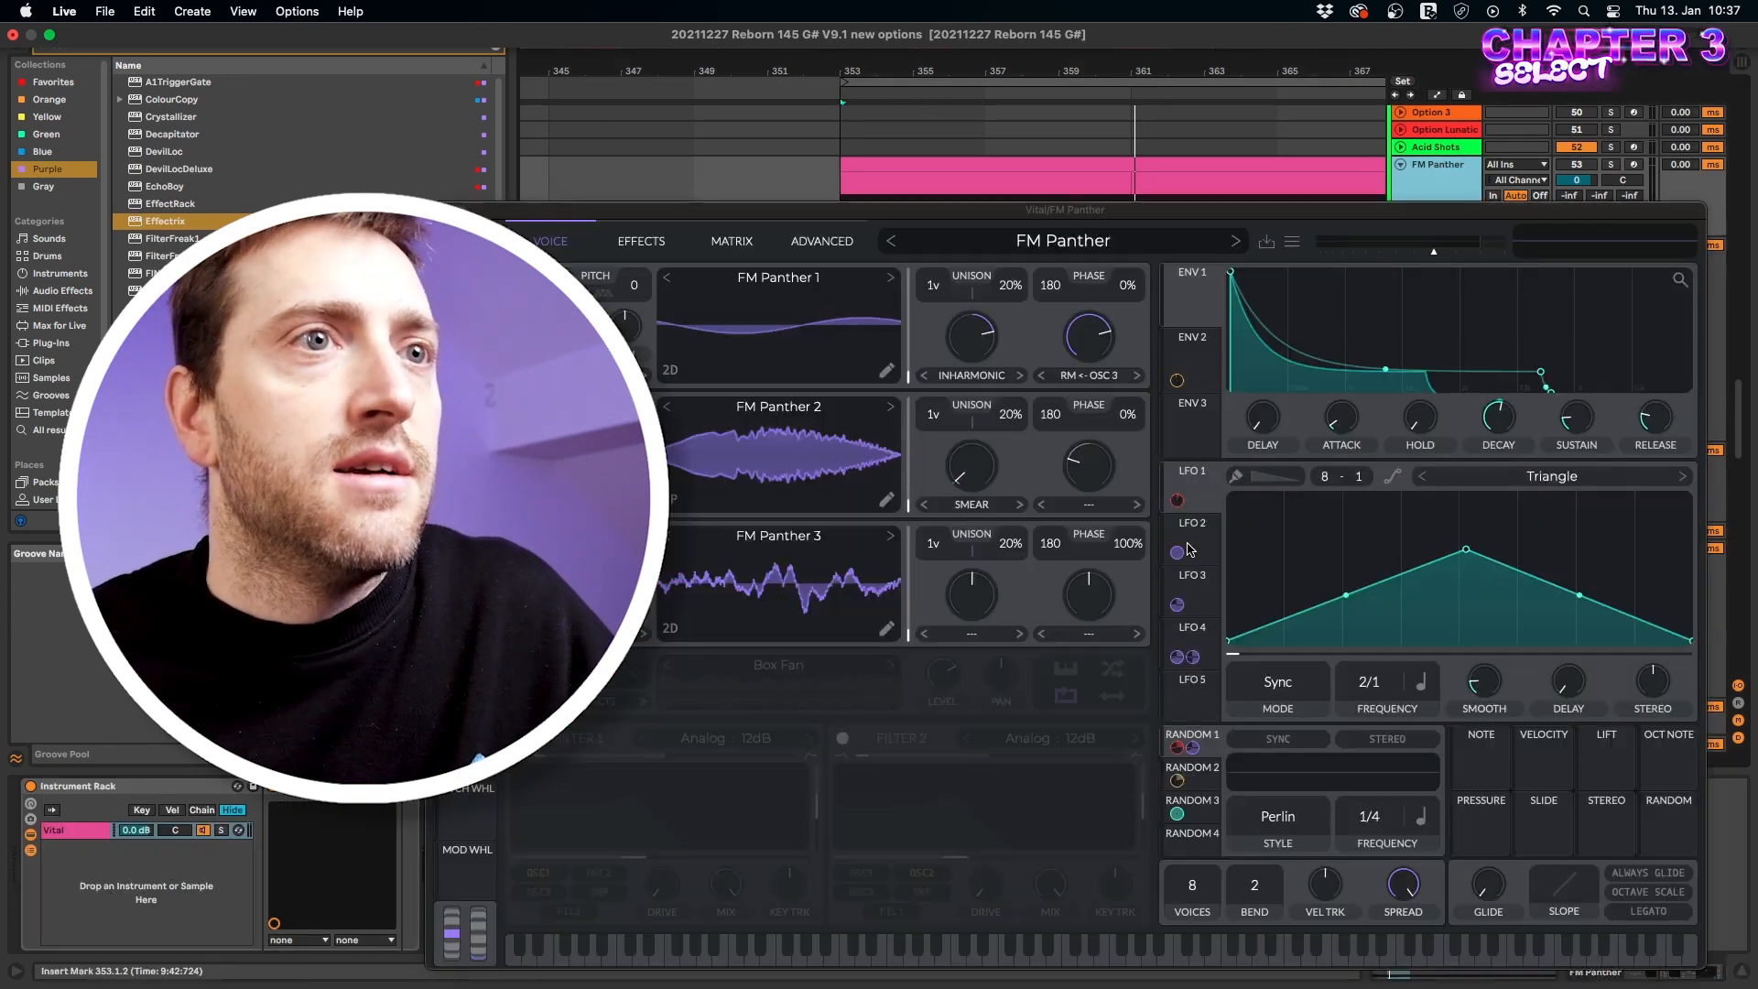
pyautogui.click(1215, 641)
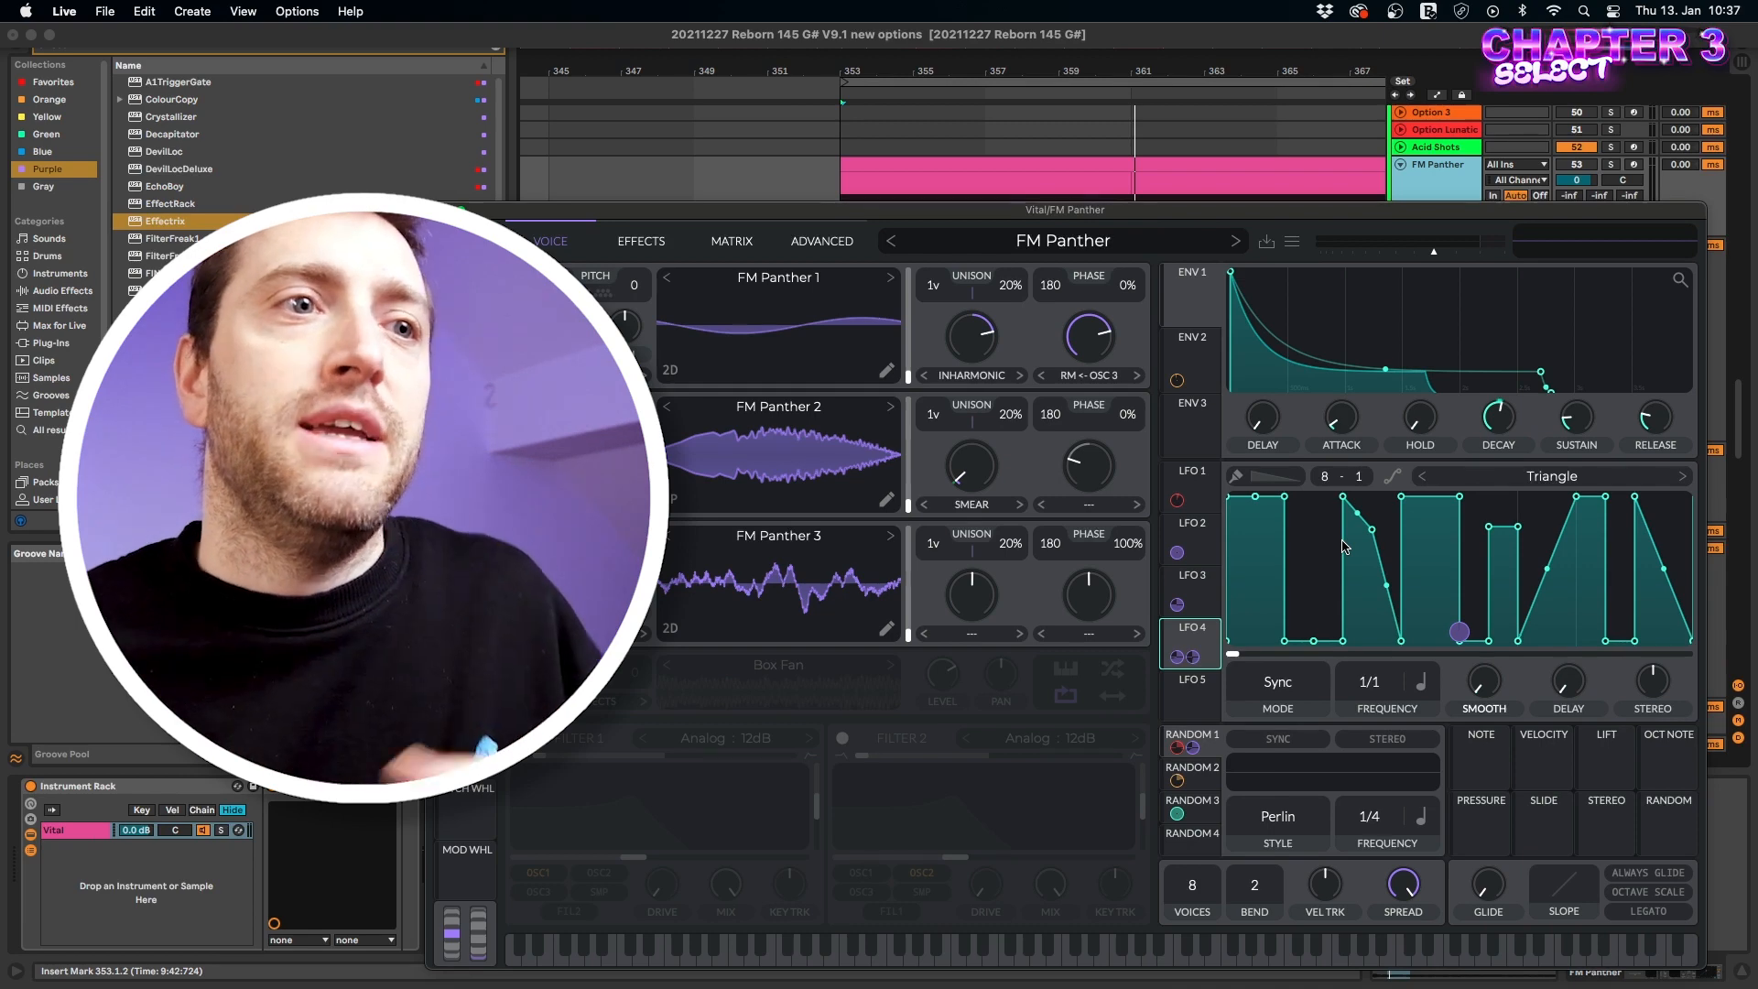
pyautogui.click(1195, 815)
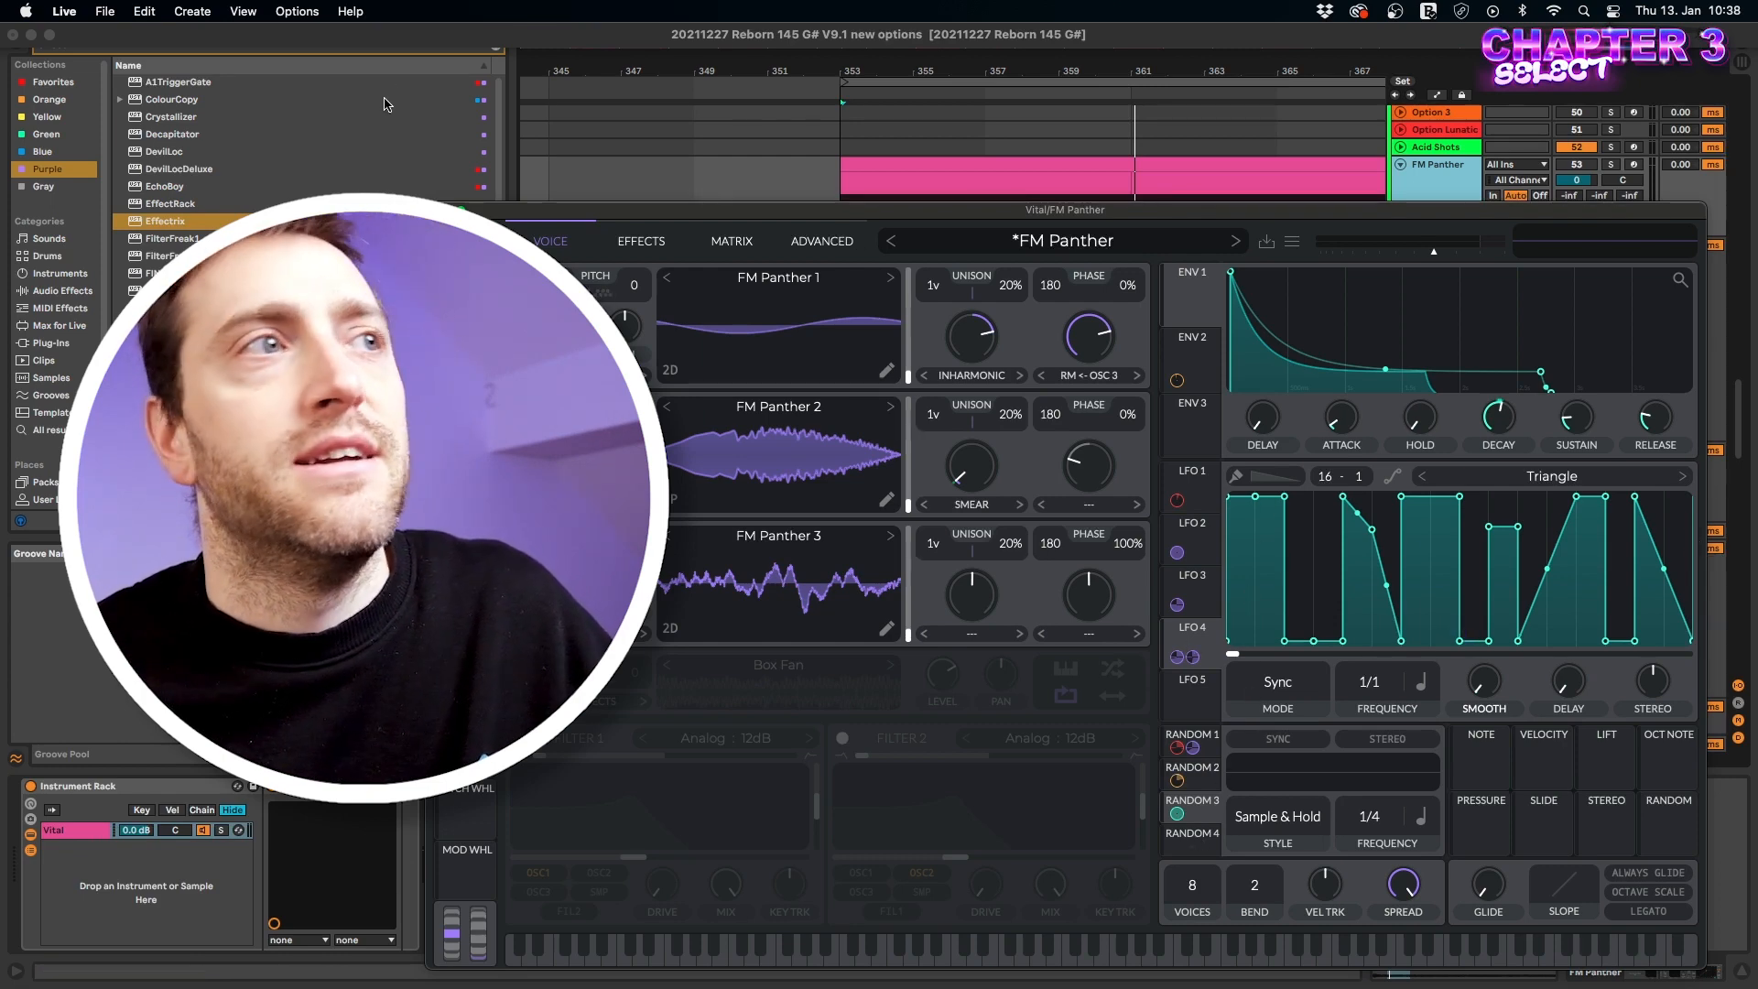
pyautogui.click(435, 210)
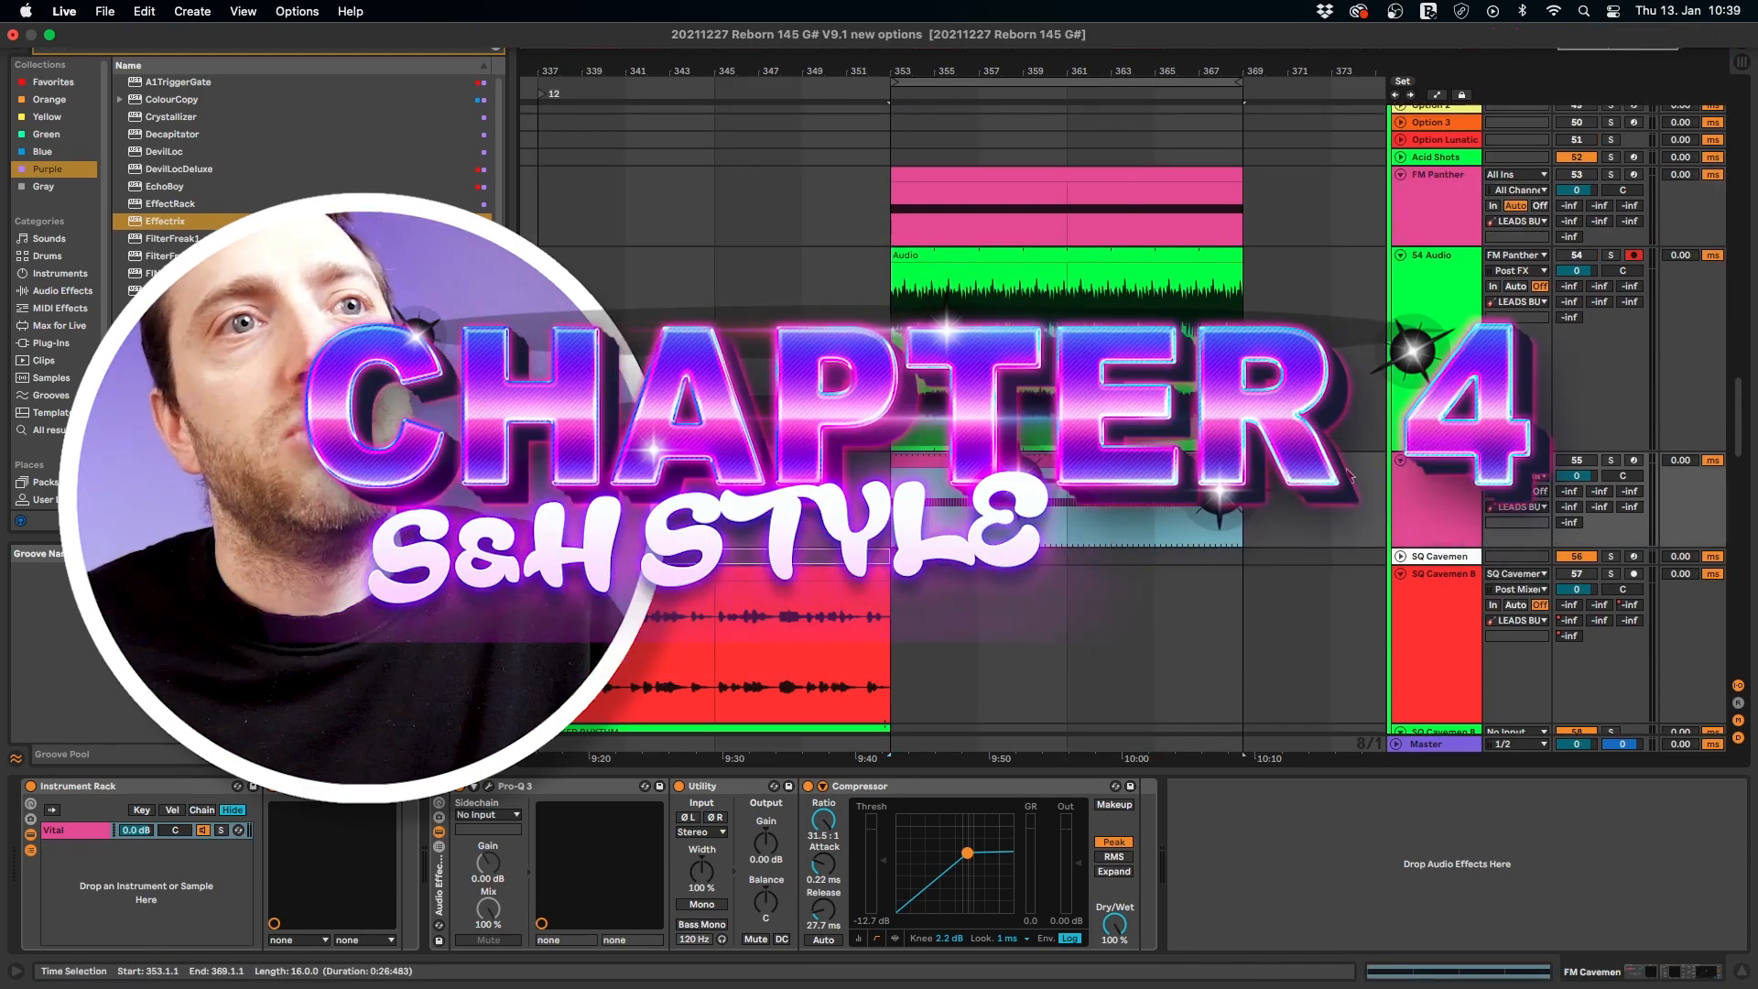
# Open the Vital instrument of the FM Cavemen track.
pyautogui.click(1571, 460)
pyautogui.click(1577, 460)
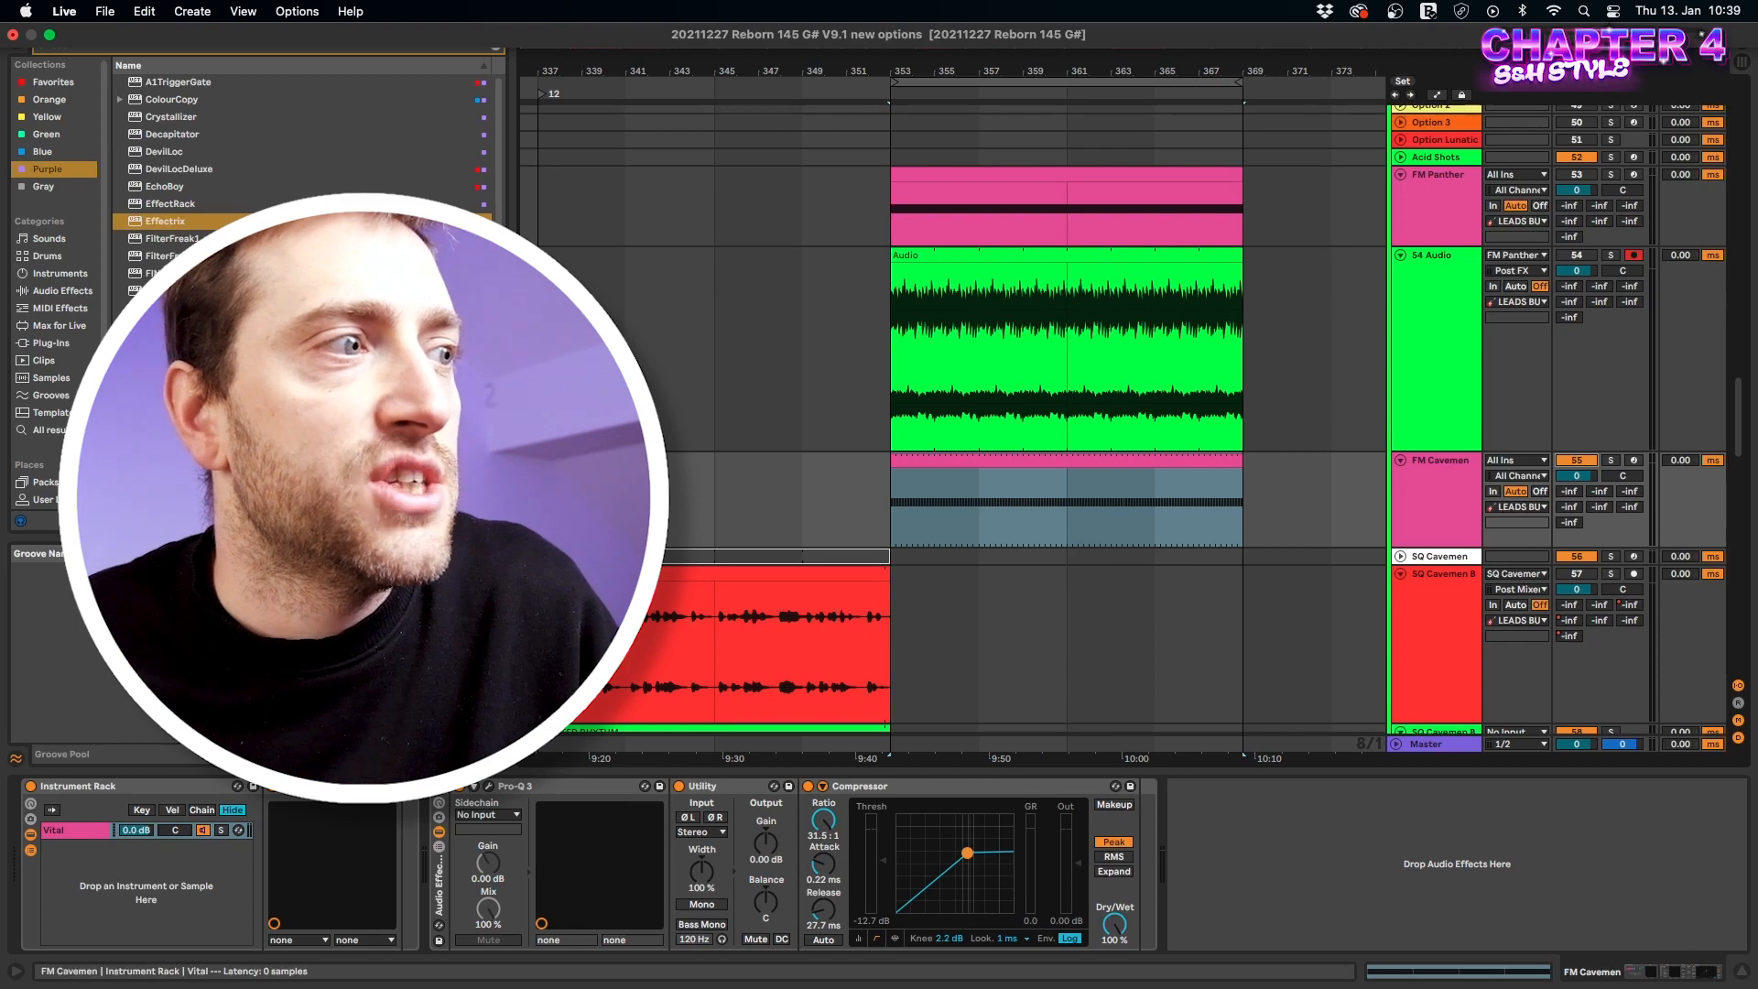
pyautogui.scroll(4, 1036, 483)
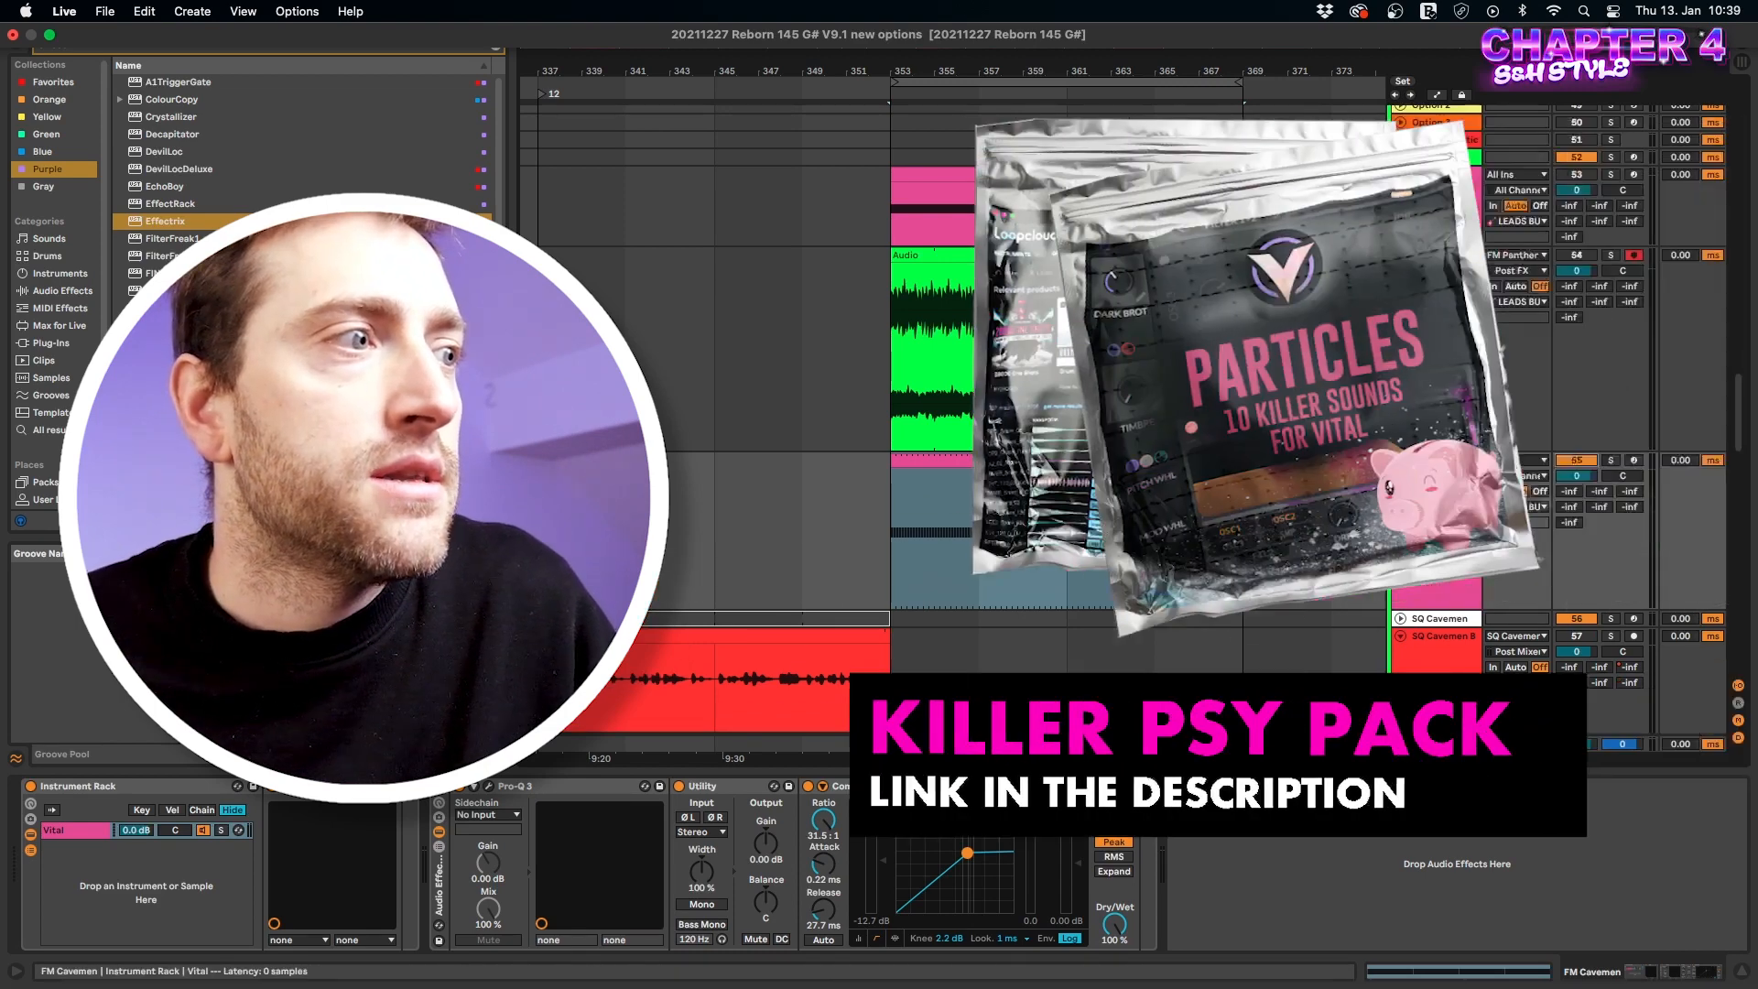
pyautogui.click(305, 786)
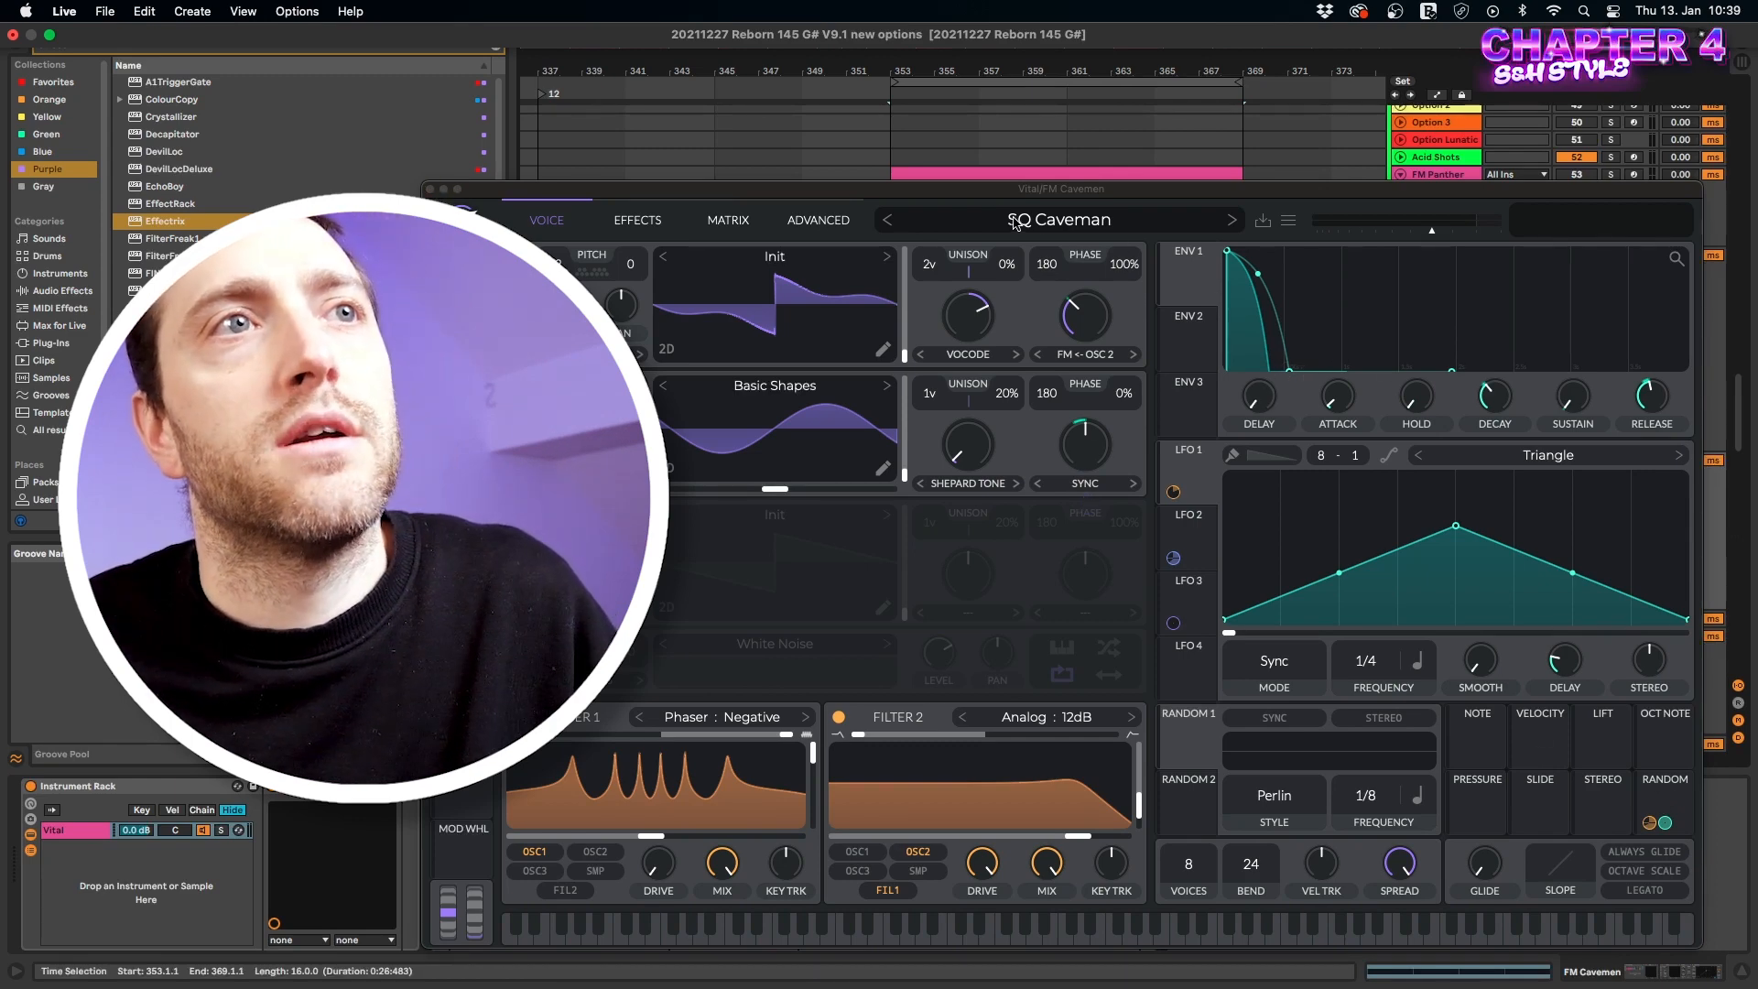
# Close the Vital window and examine the notes of the FM Cavemen MIDI clip on the fixed 1/16 grid.
pyautogui.click(430, 189)
pyautogui.scroll(5, 1008, 525)
pyautogui.scroll(2, 826, 540)
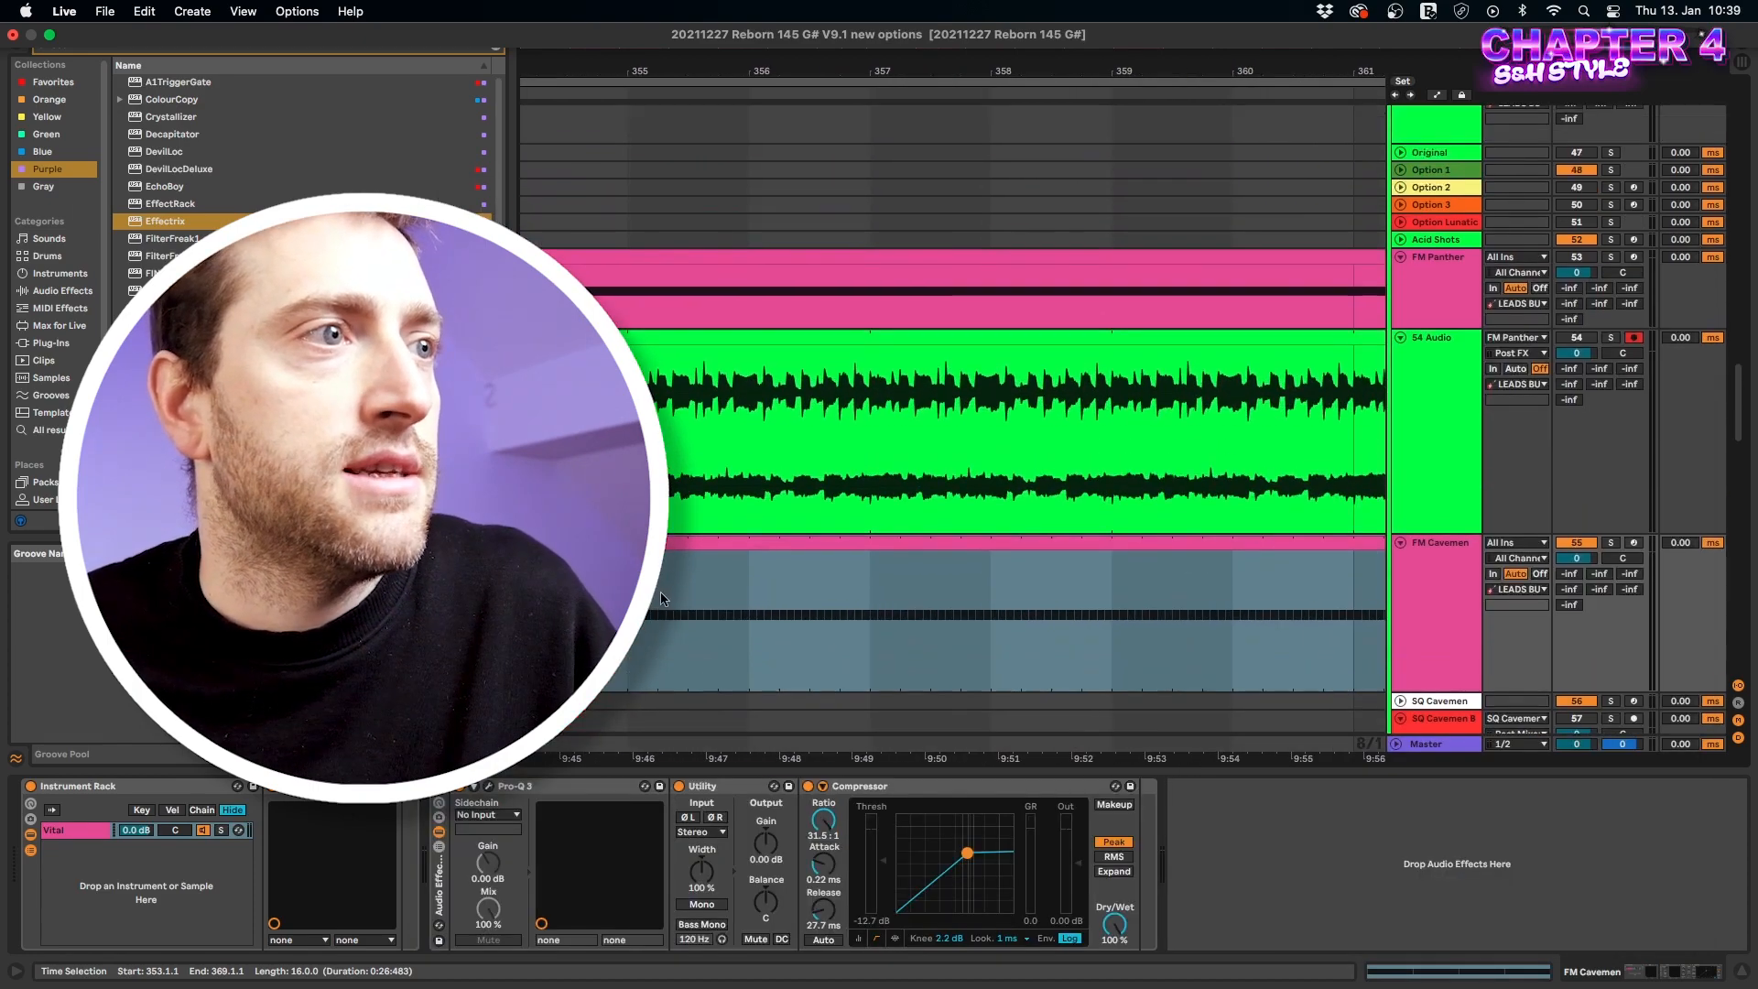
pyautogui.click(658, 588)
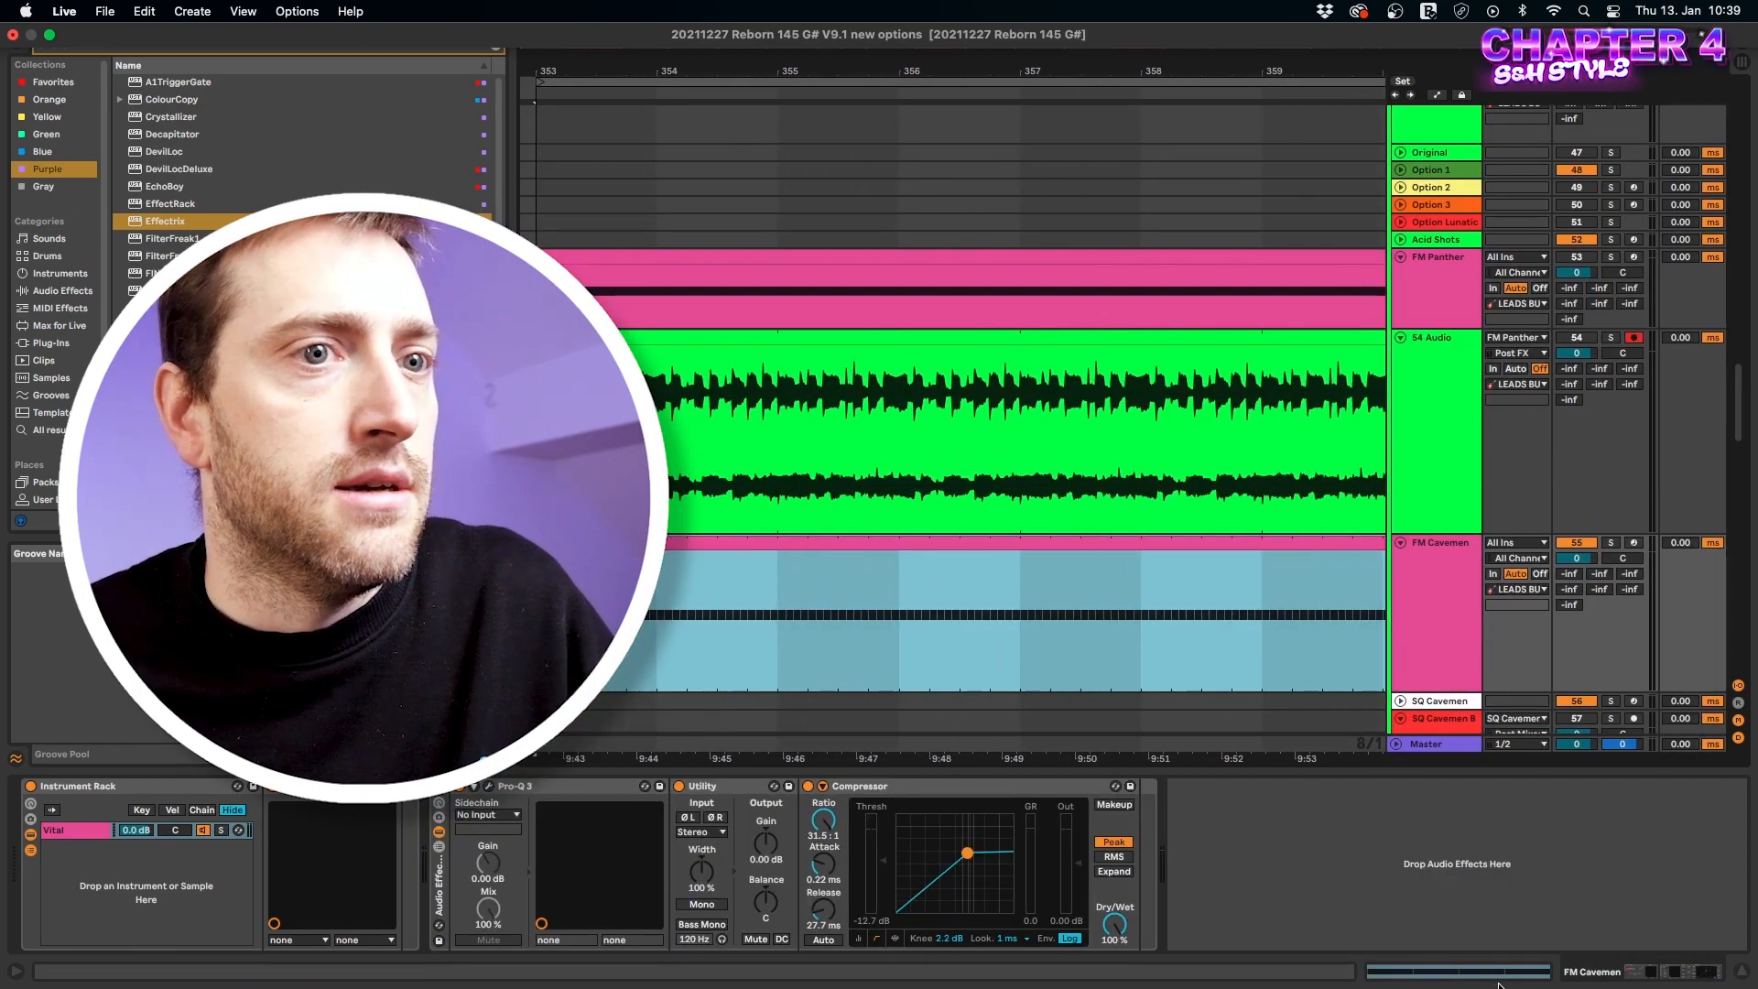
pyautogui.doubleClick(696, 544)
pyautogui.rightClick(700, 601)
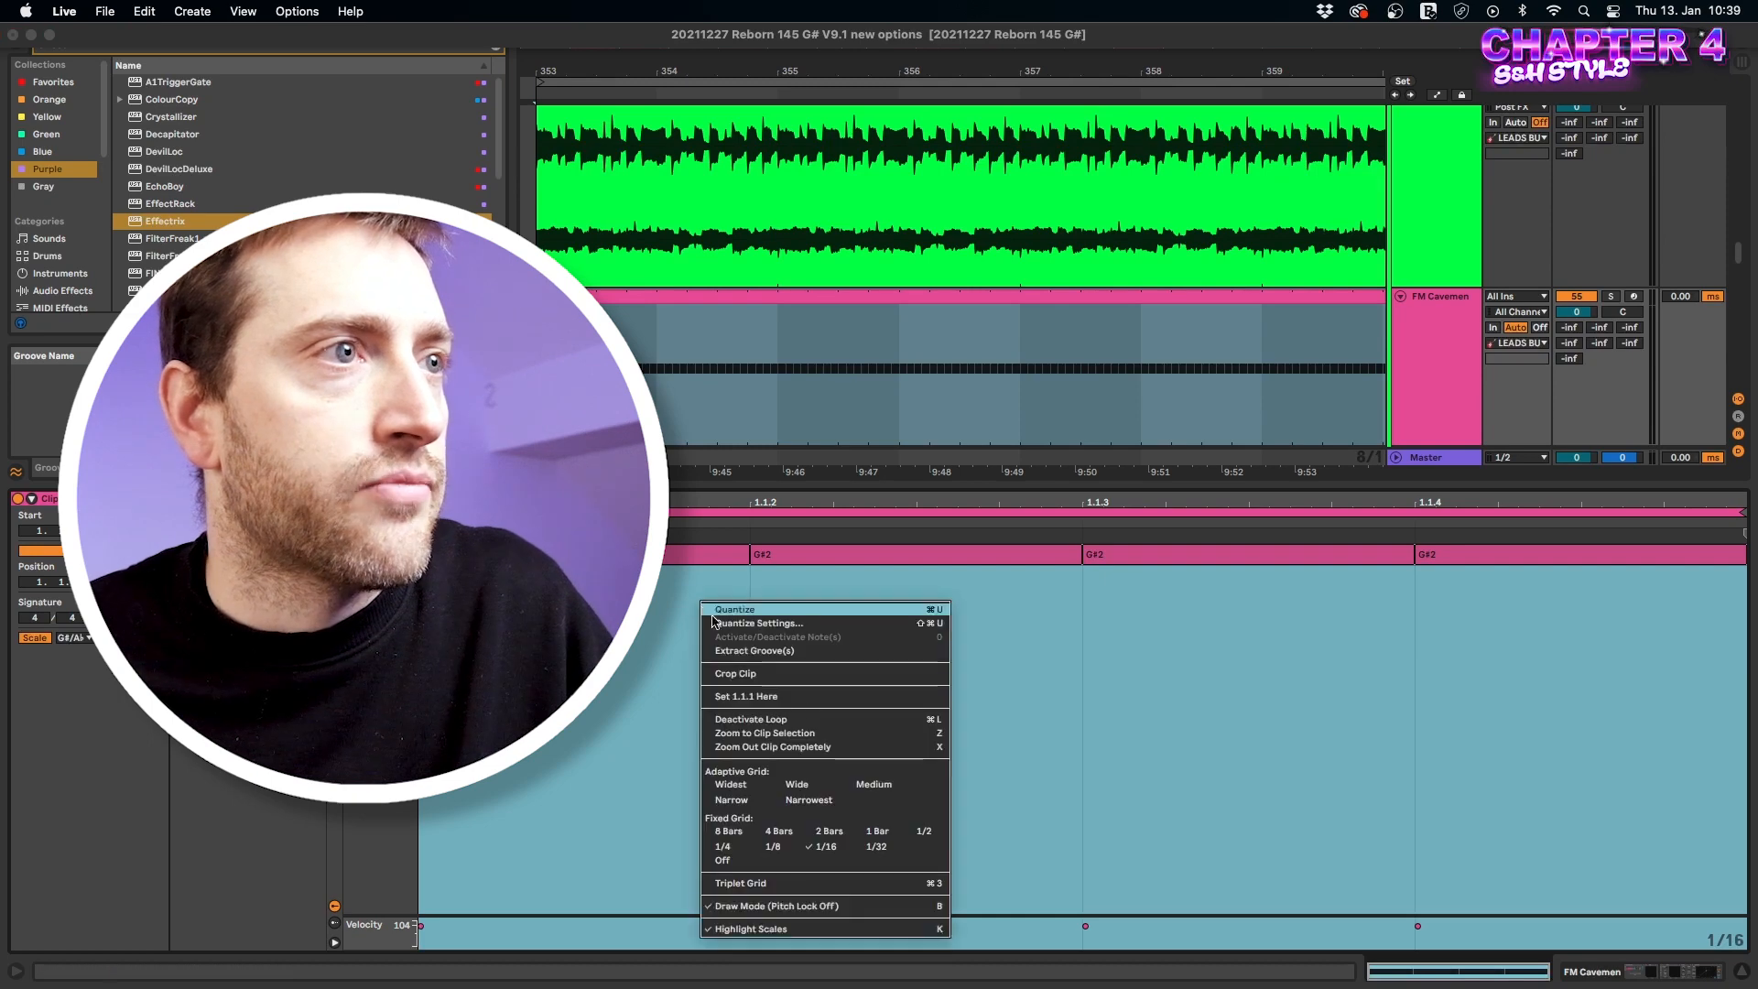
pyautogui.click(825, 846)
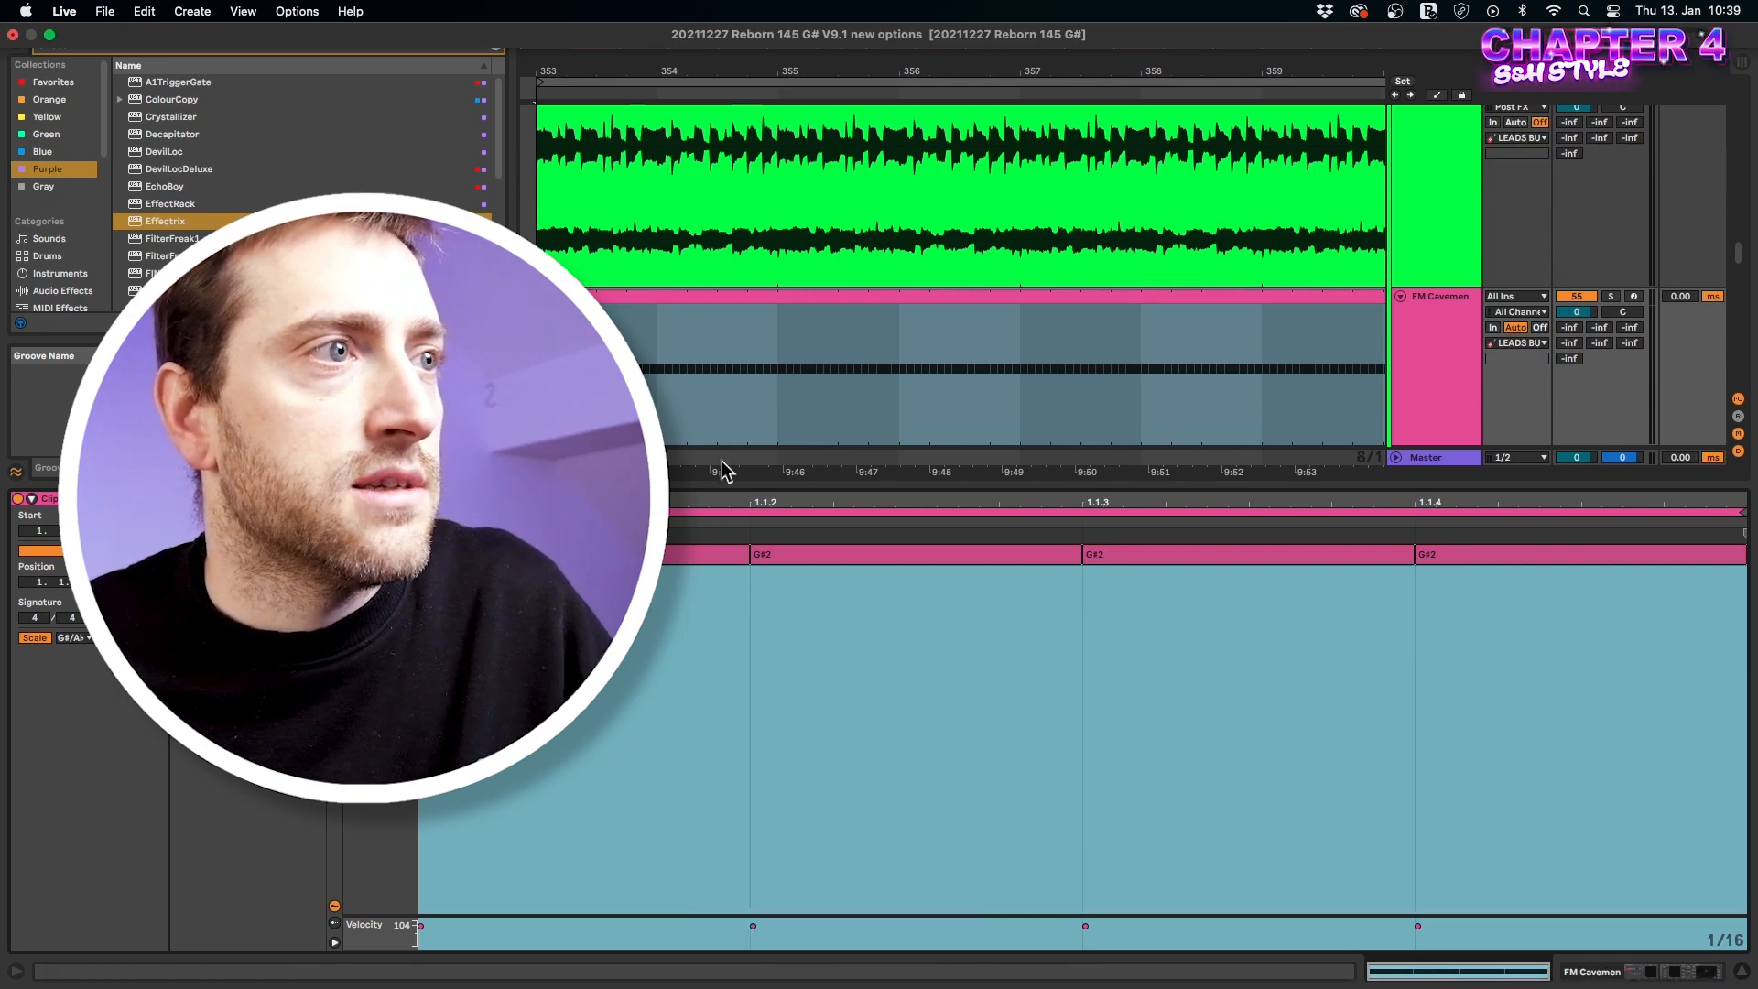
# Play the FM Cavemen clip from its start, and reopen the track's Vital instrument.
pyautogui.scroll(-5, 993, 369)
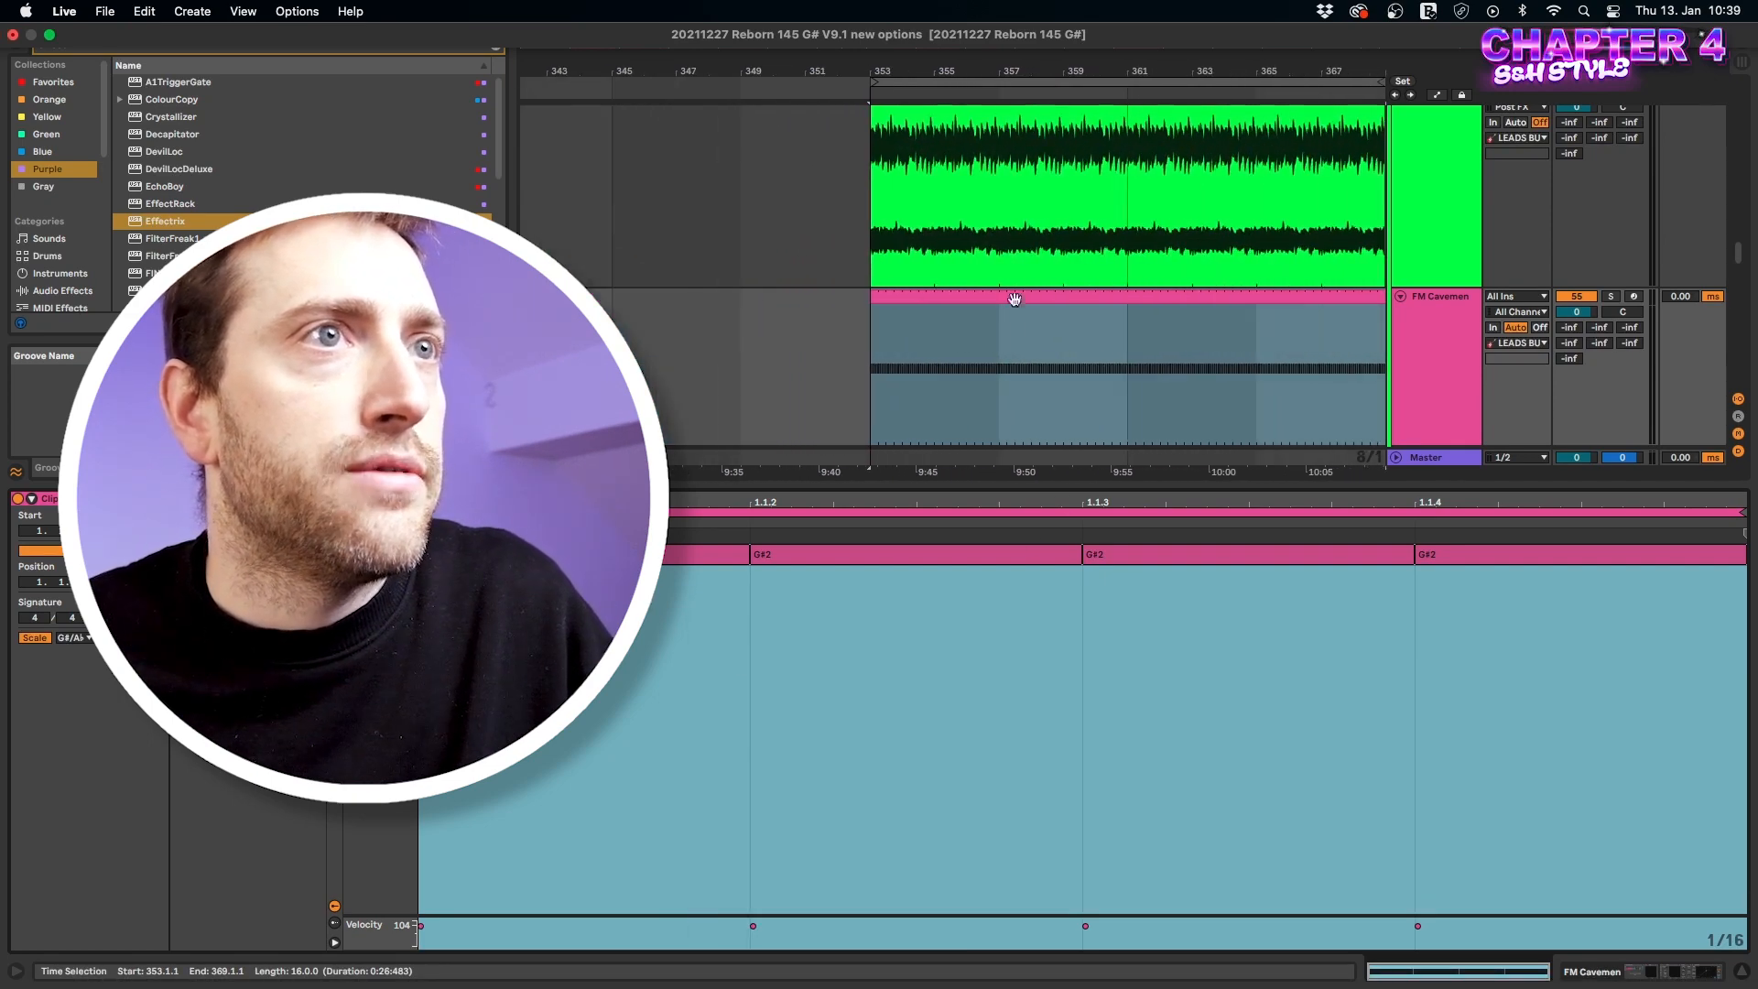
pyautogui.click(1064, 315)
pyautogui.hscroll(3, 1064, 320)
pyautogui.press('space')
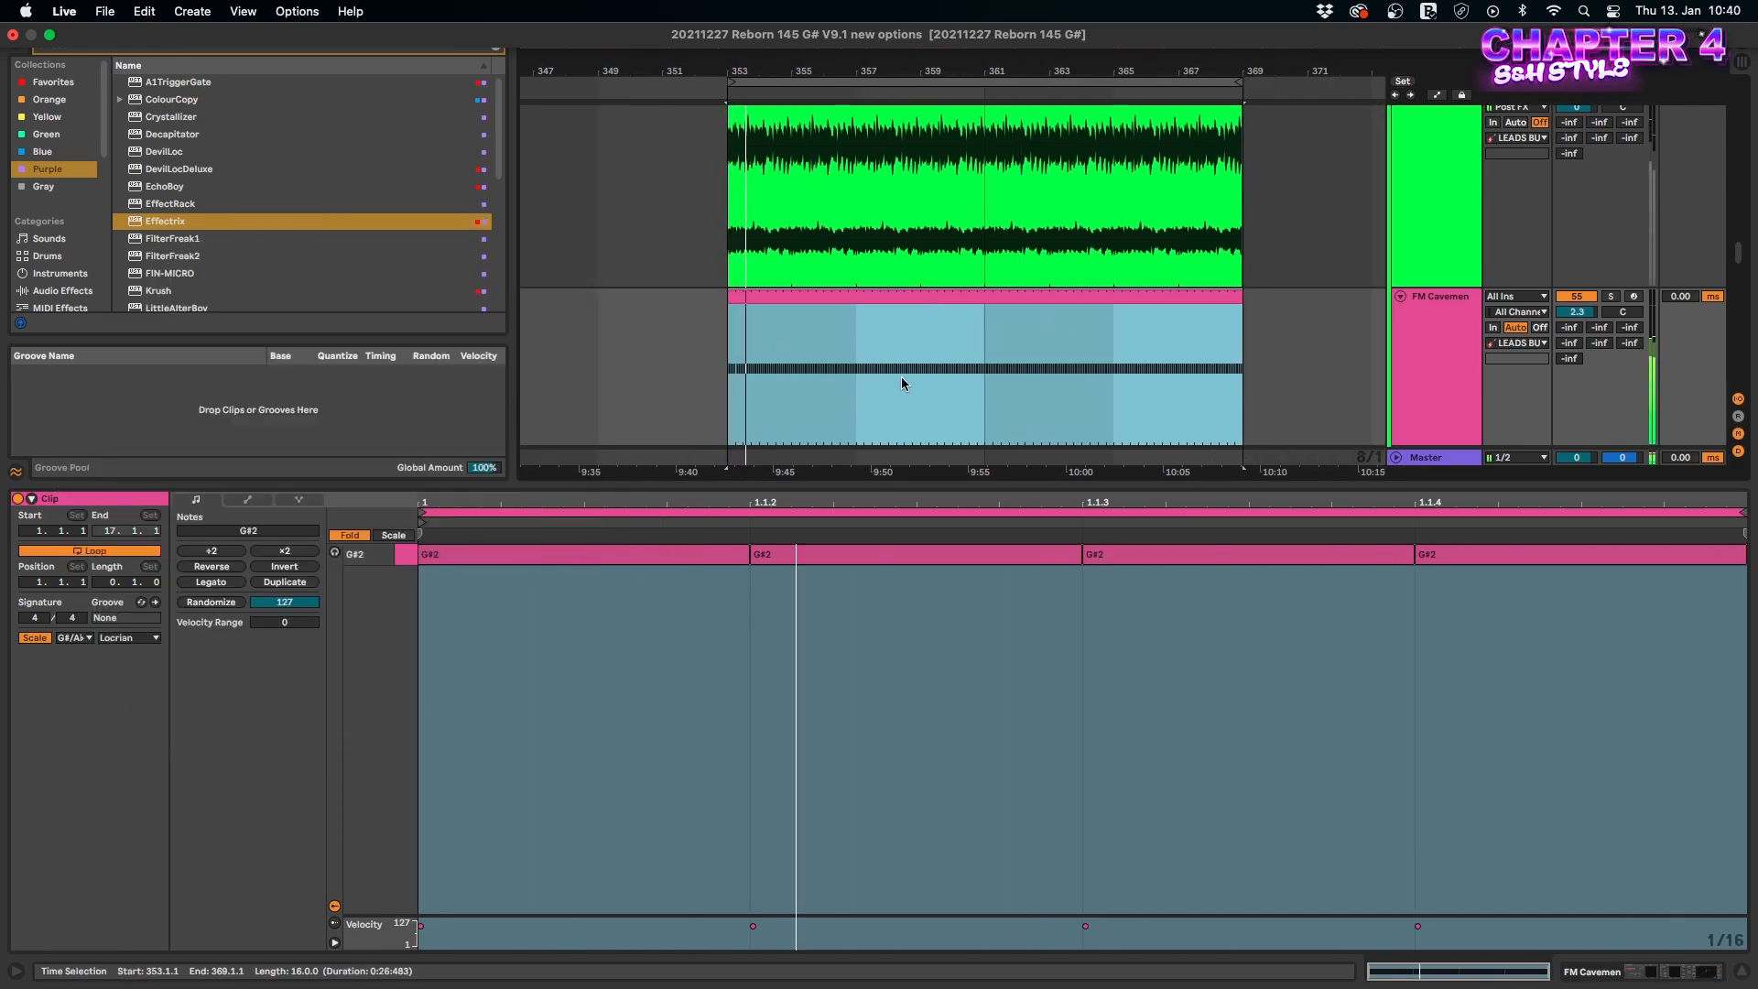
pyautogui.click(1637, 974)
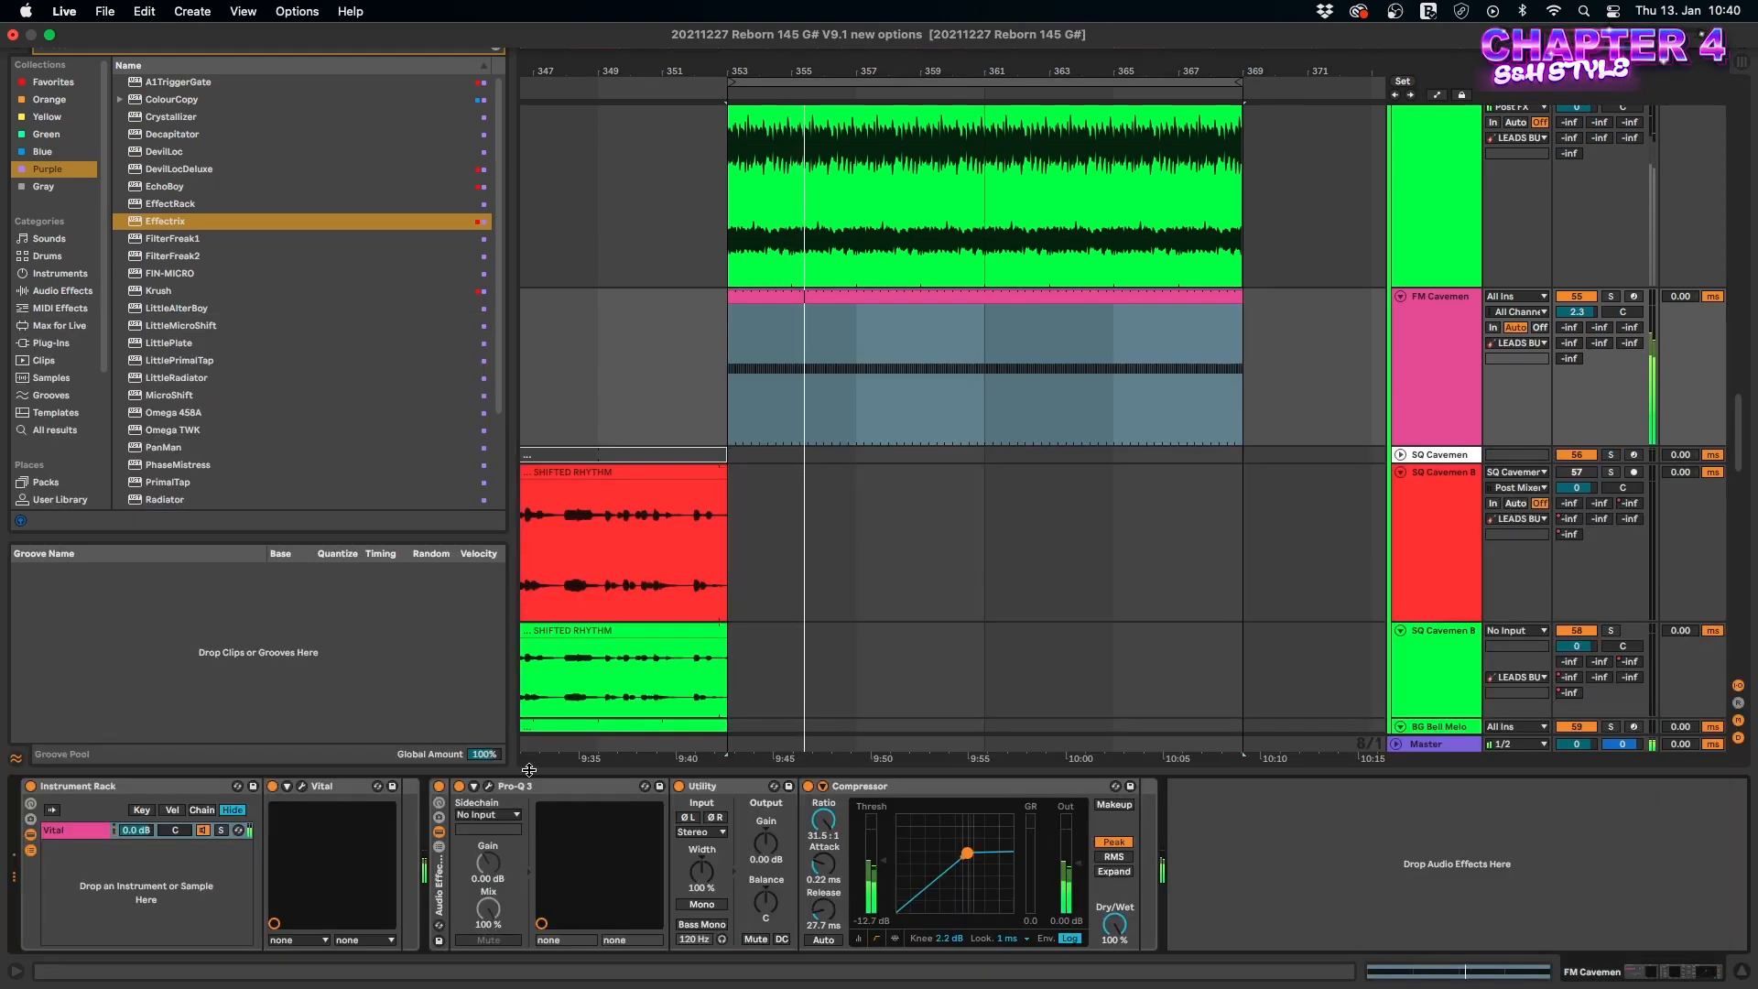
pyautogui.click(303, 787)
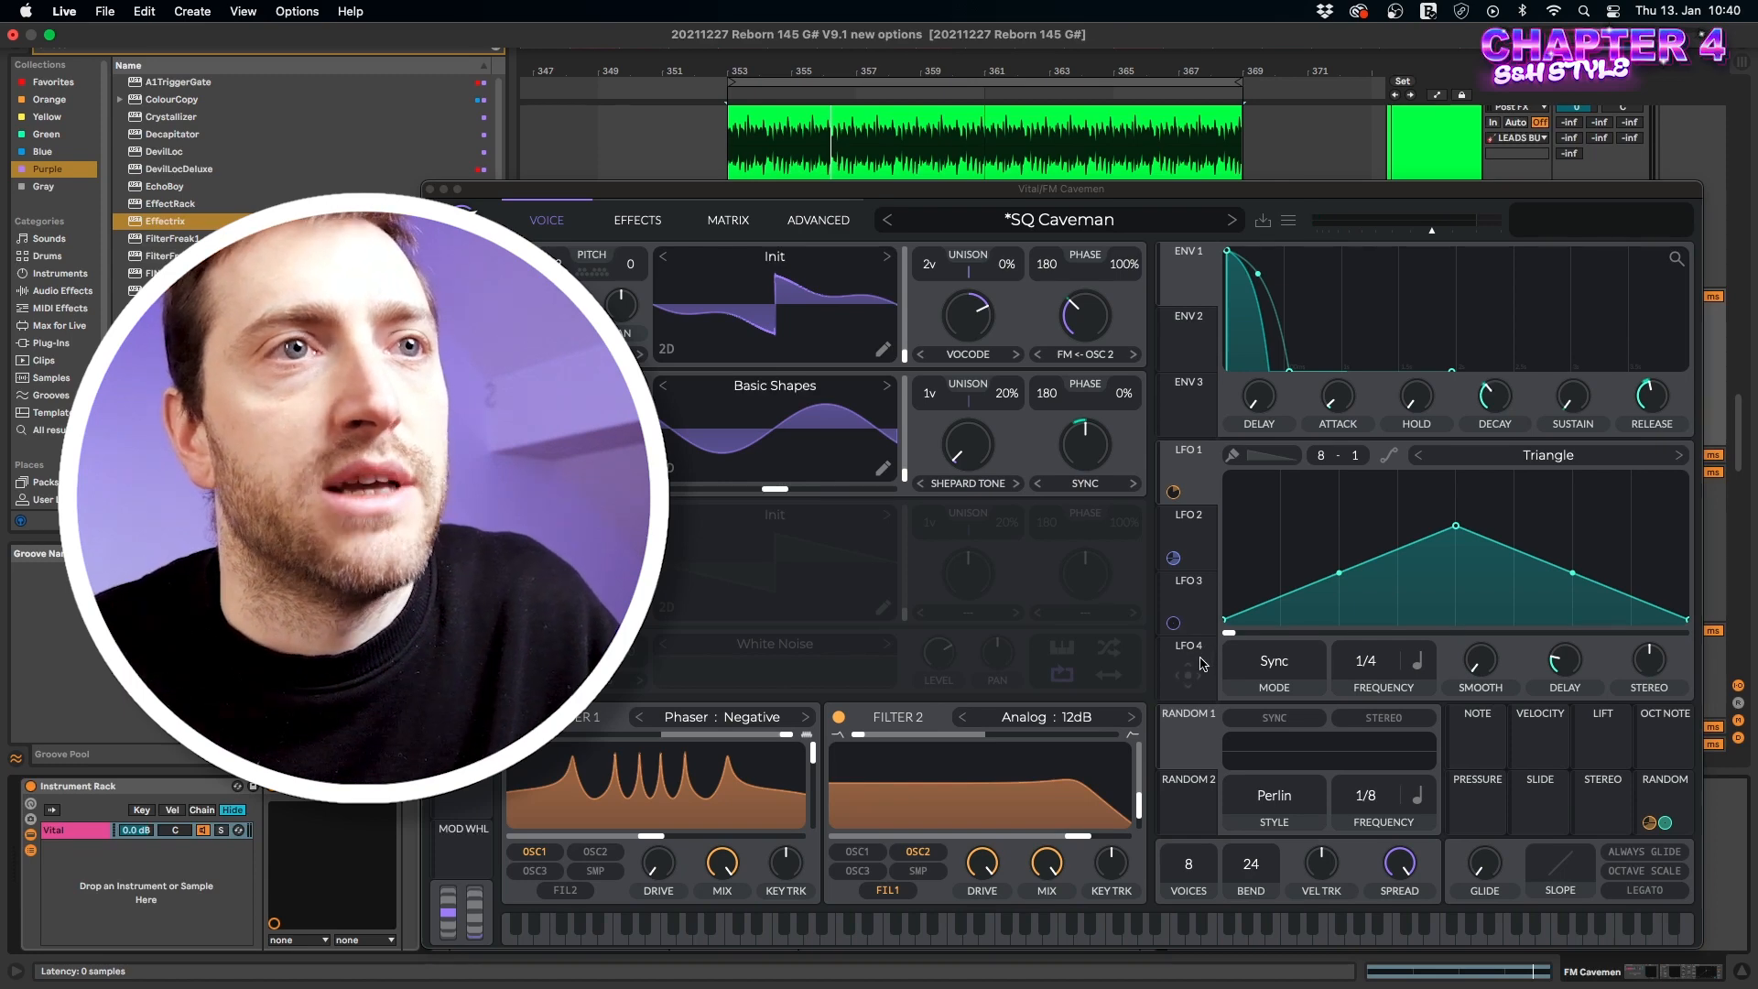
# Load the Gate 16 - C shape from the Psiger - Particles folder into LFO 4.
pyautogui.click(1202, 663)
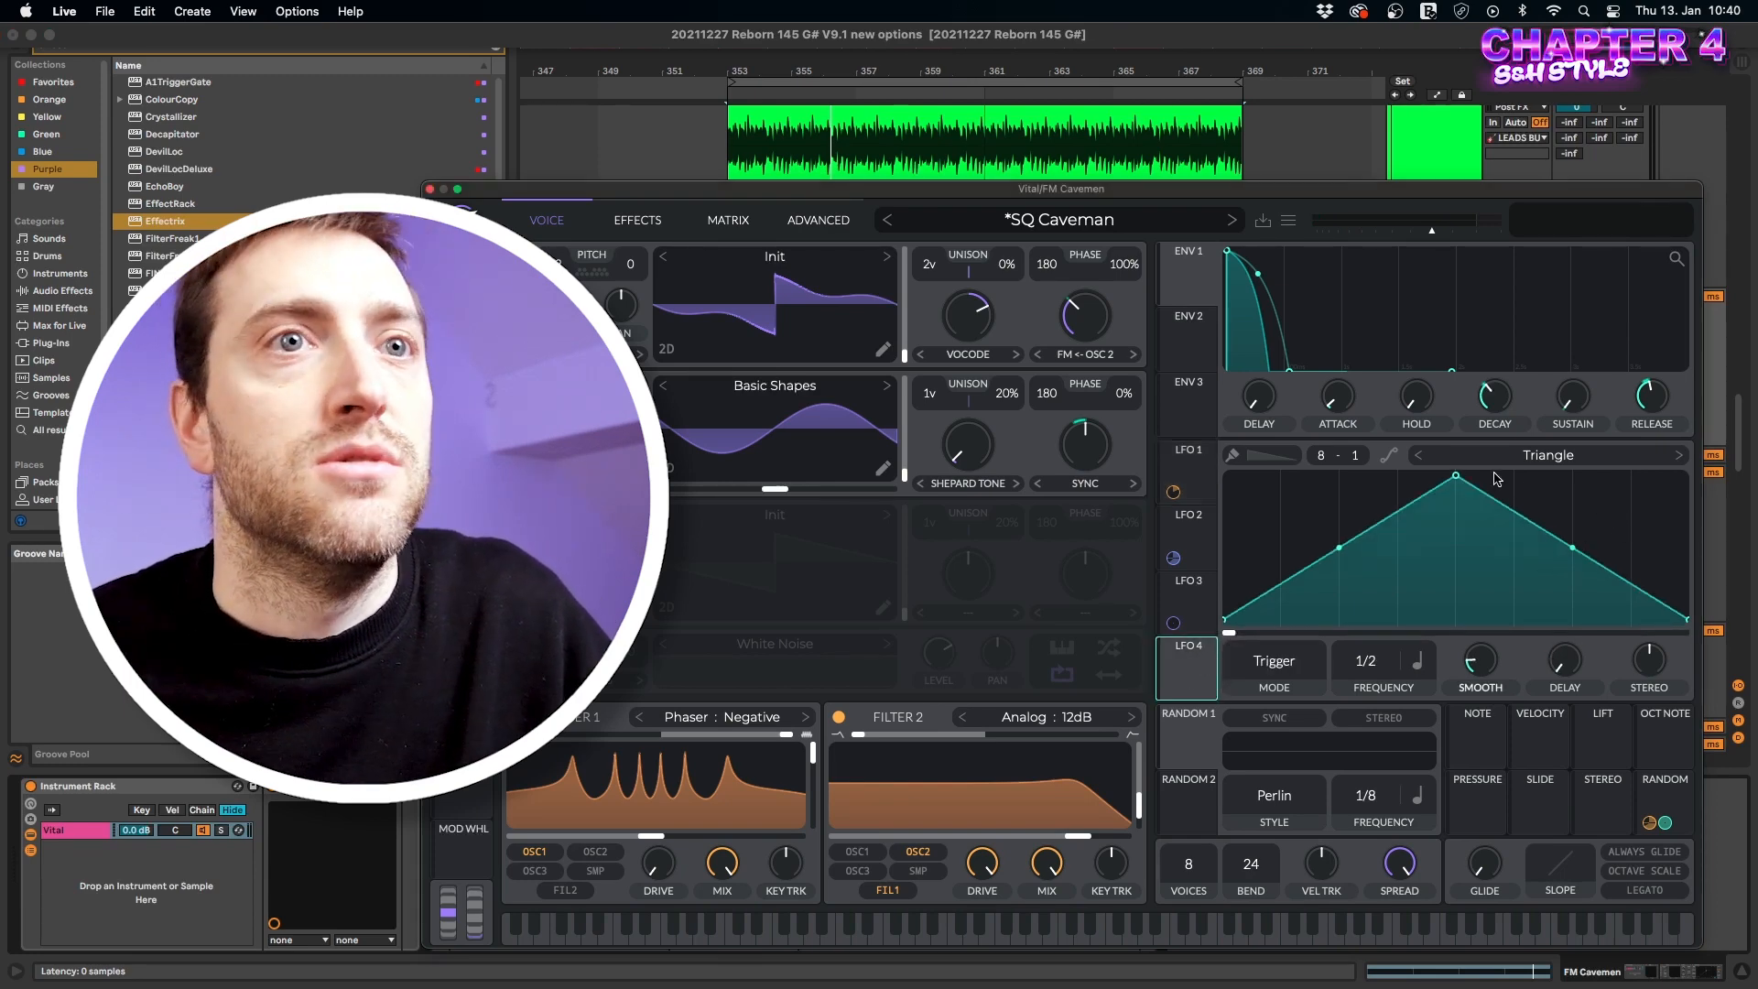
pyautogui.click(1593, 458)
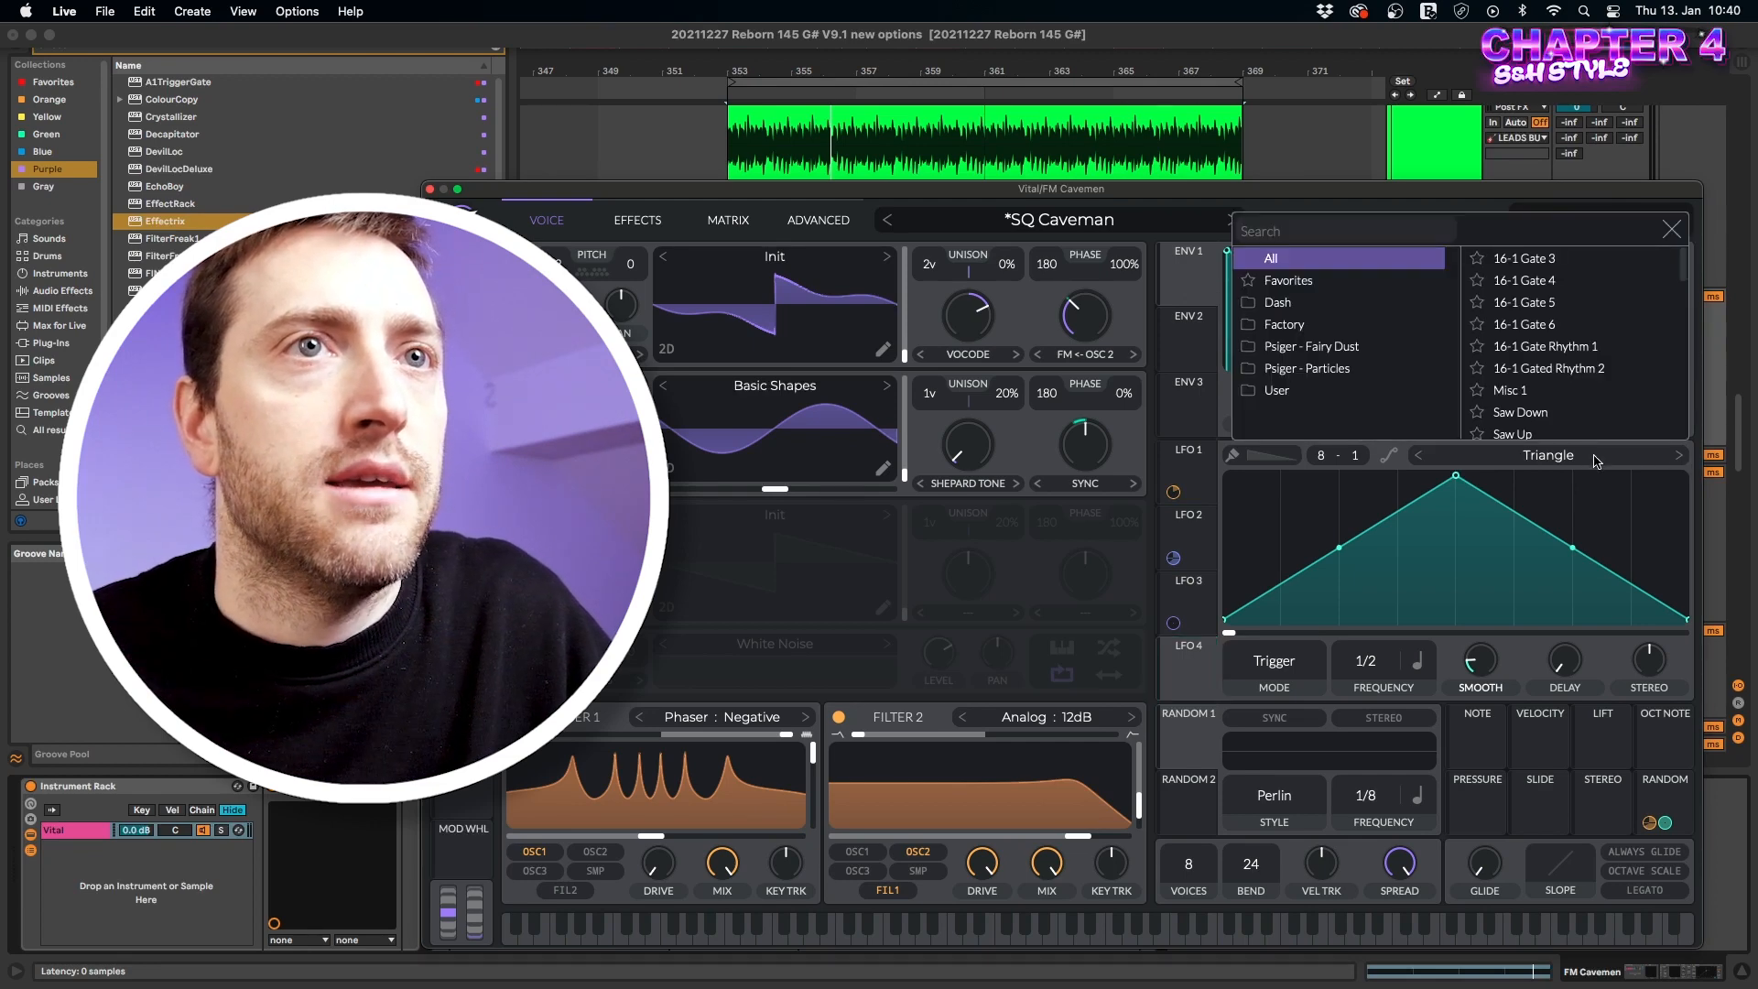
pyautogui.click(1309, 368)
pyautogui.scroll(-2, 1568, 373)
pyautogui.click(1568, 350)
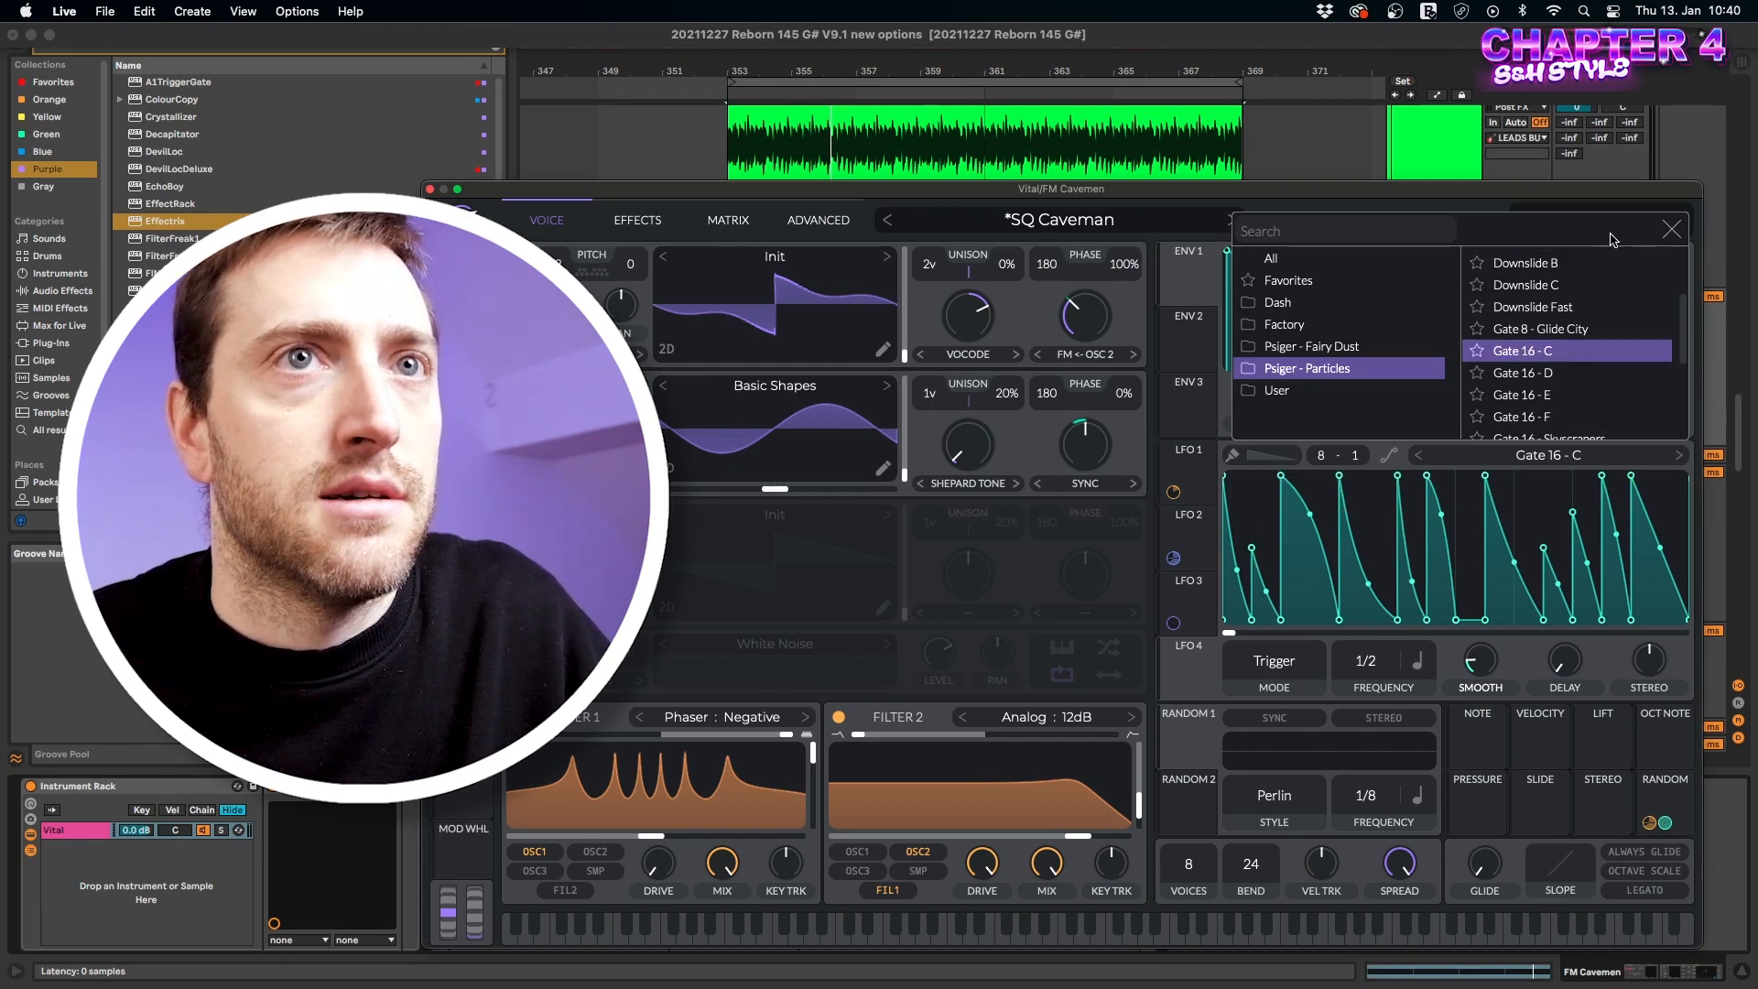
pyautogui.click(1671, 229)
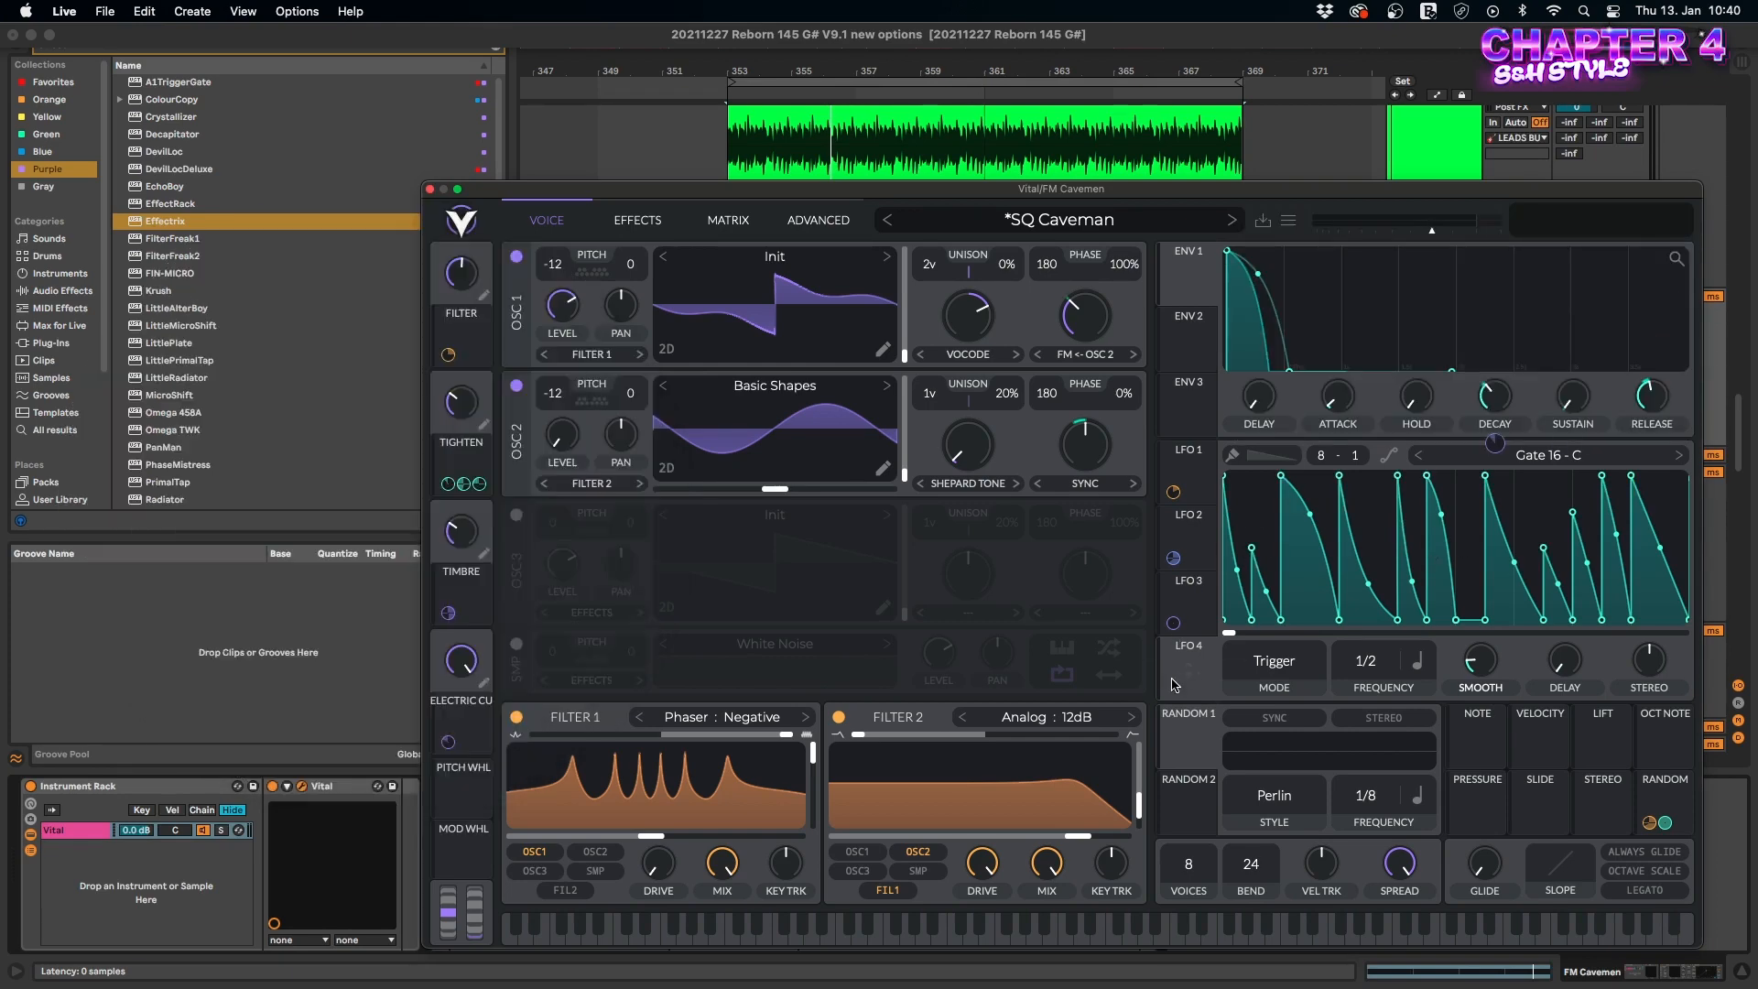
# Assign LFO 4 to Osc 1 Transpose, and set its mode to Sync with a frequency of 1/1.
pyautogui.moveTo(1188, 687); pyautogui.dragTo(553, 291)
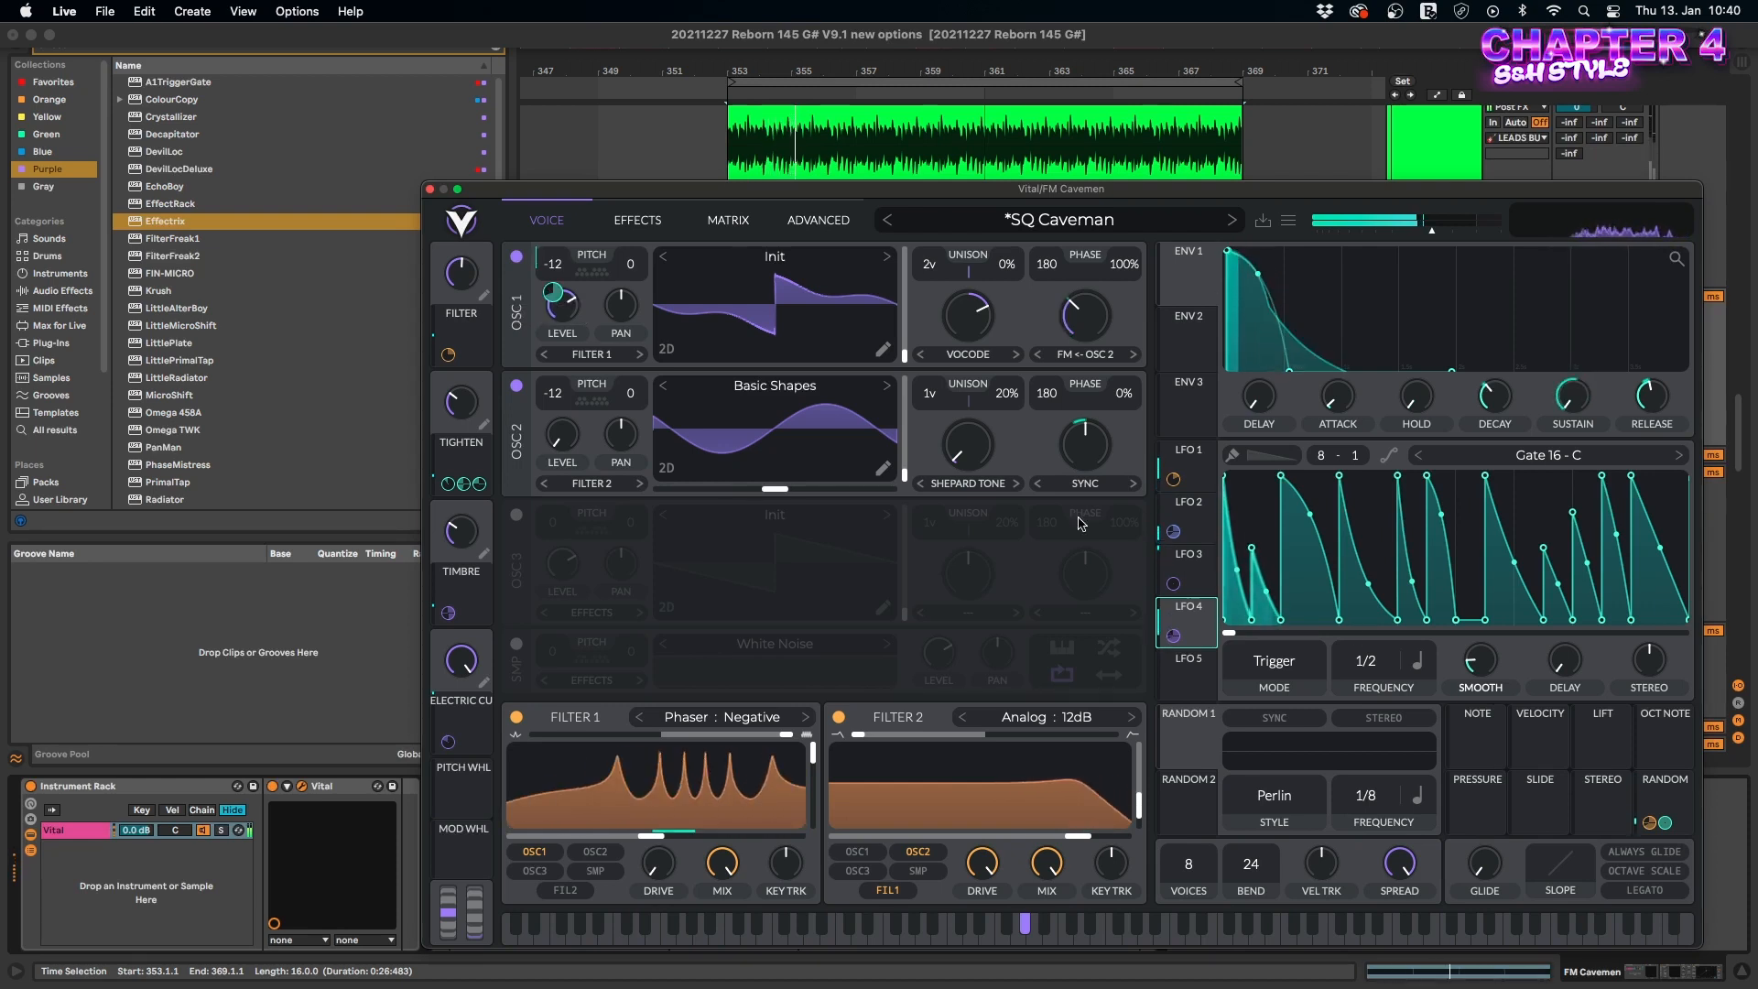
pyautogui.click(1274, 660)
pyautogui.click(1350, 743)
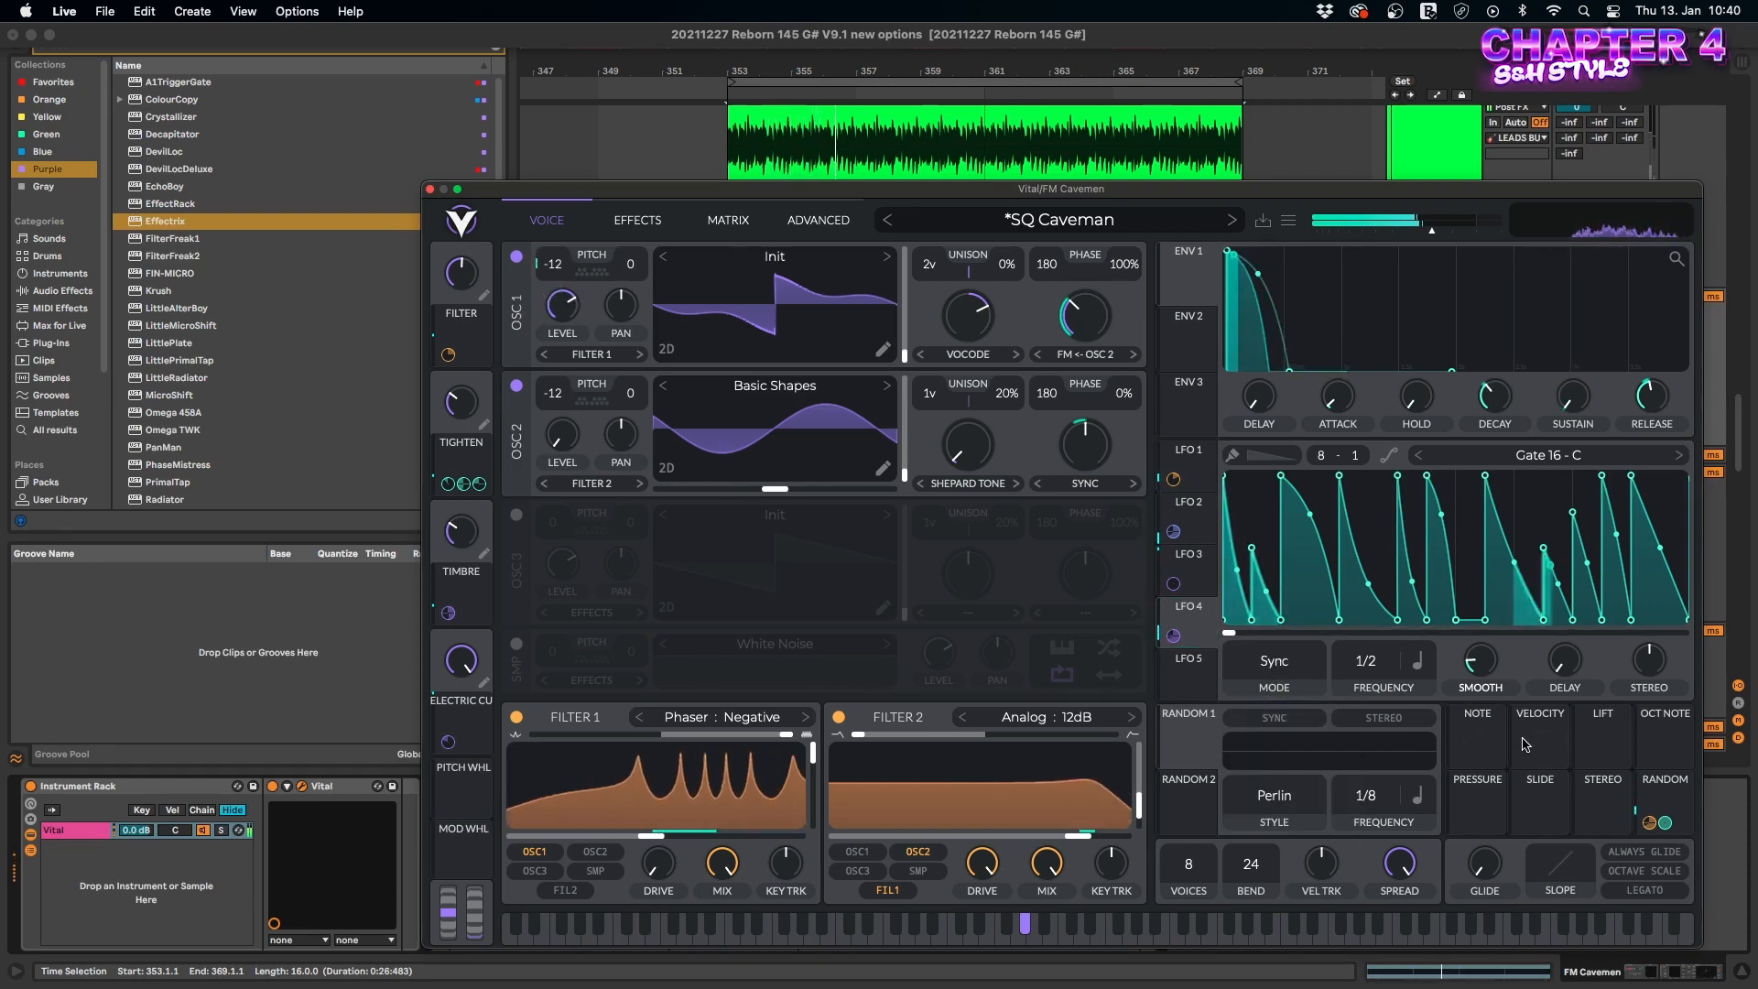
pyautogui.moveTo(1373, 671); pyautogui.dragTo(1377, 730)
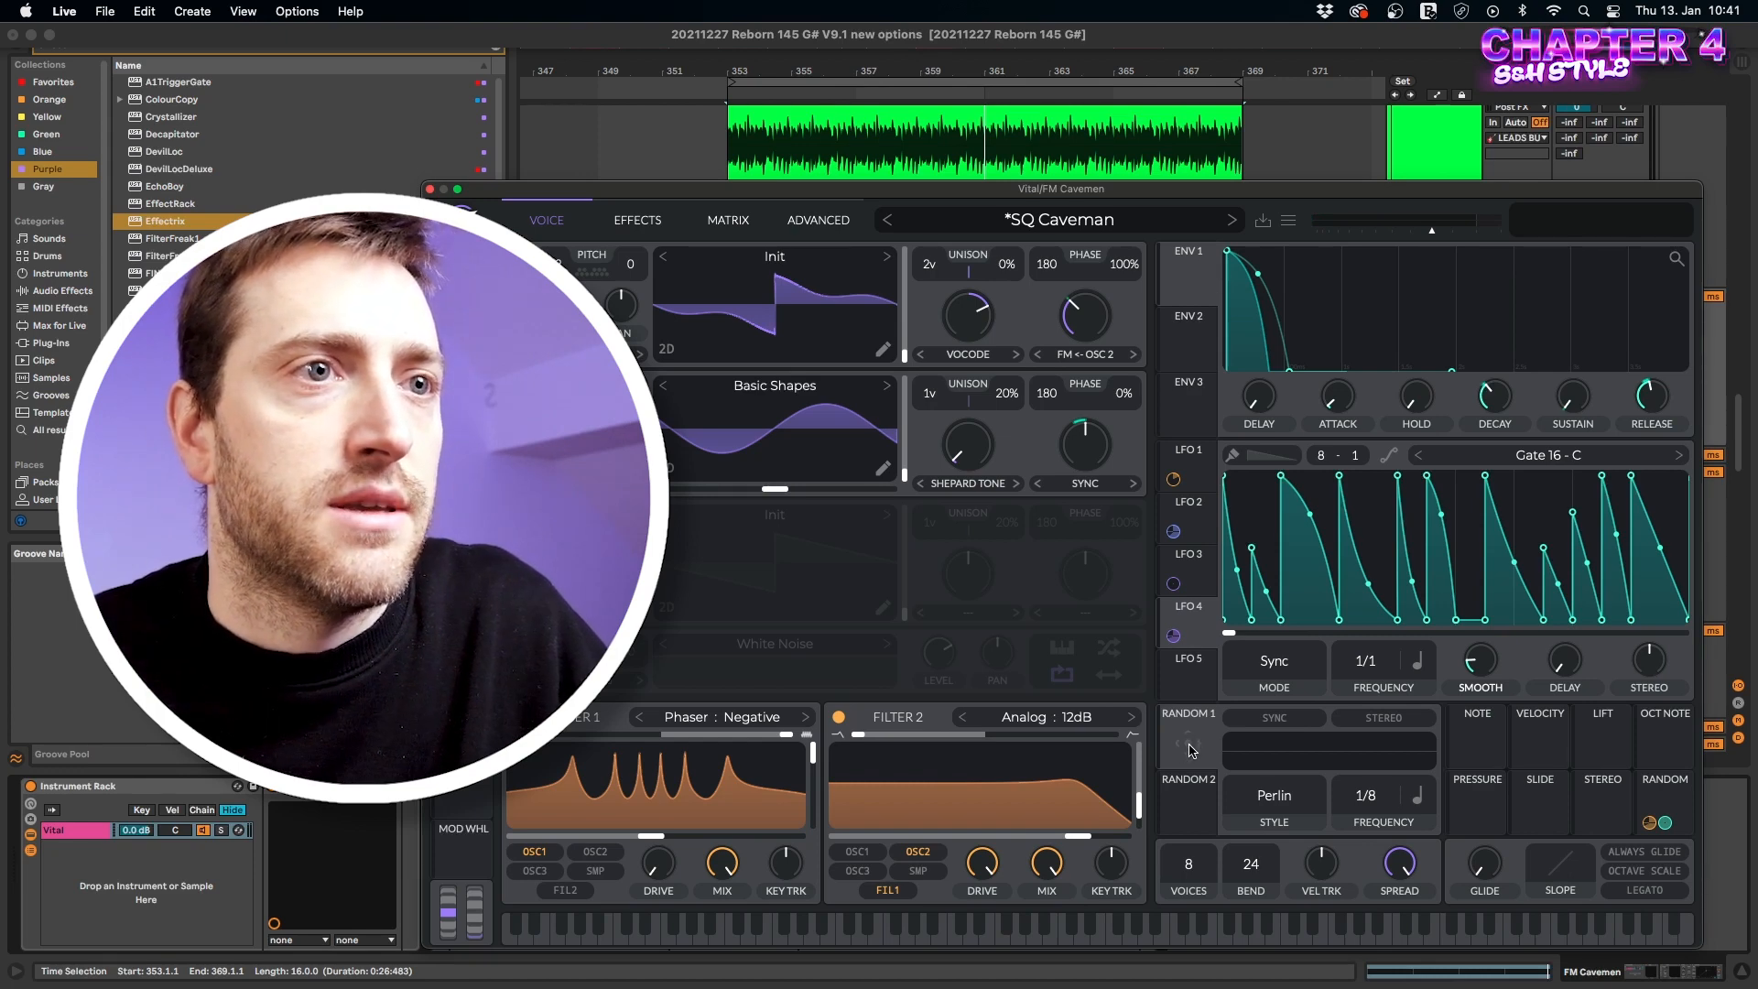
# Assign Random 1 to the LFO 4 phase, using the Sample & Hold style at a 1/4 frequency.
pyautogui.moveTo(1191, 749); pyautogui.dragTo(1234, 639)
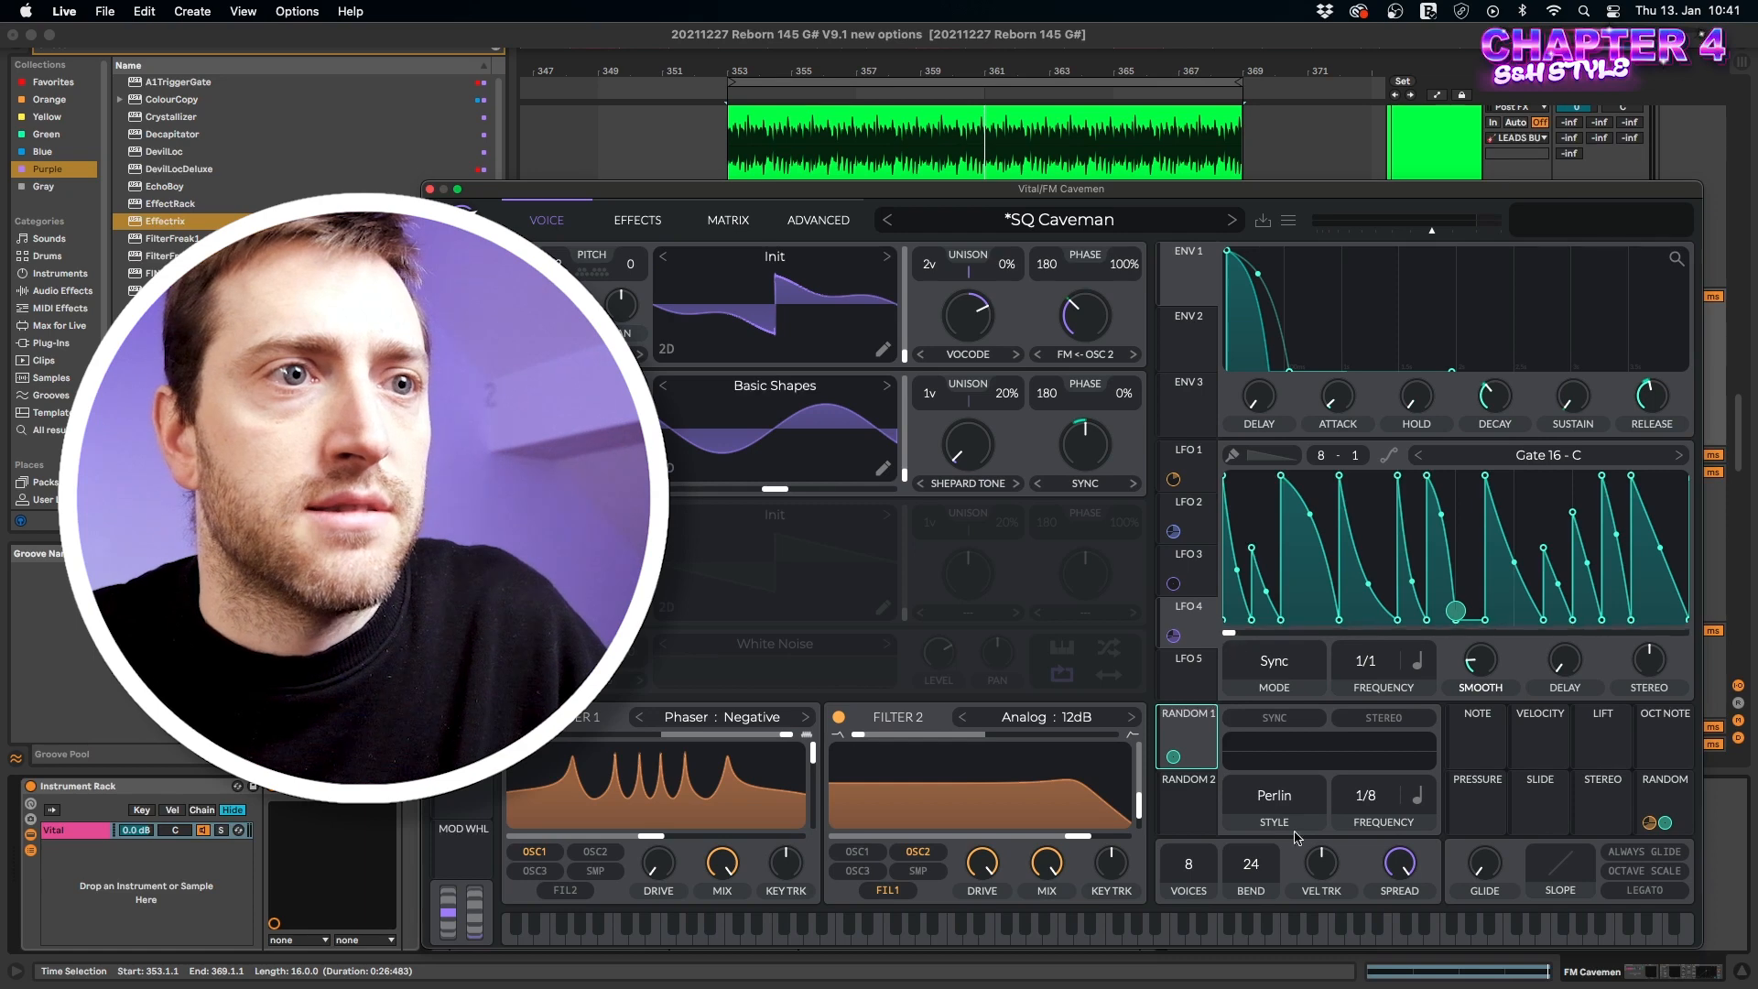
pyautogui.click(1274, 793)
pyautogui.click(1296, 866)
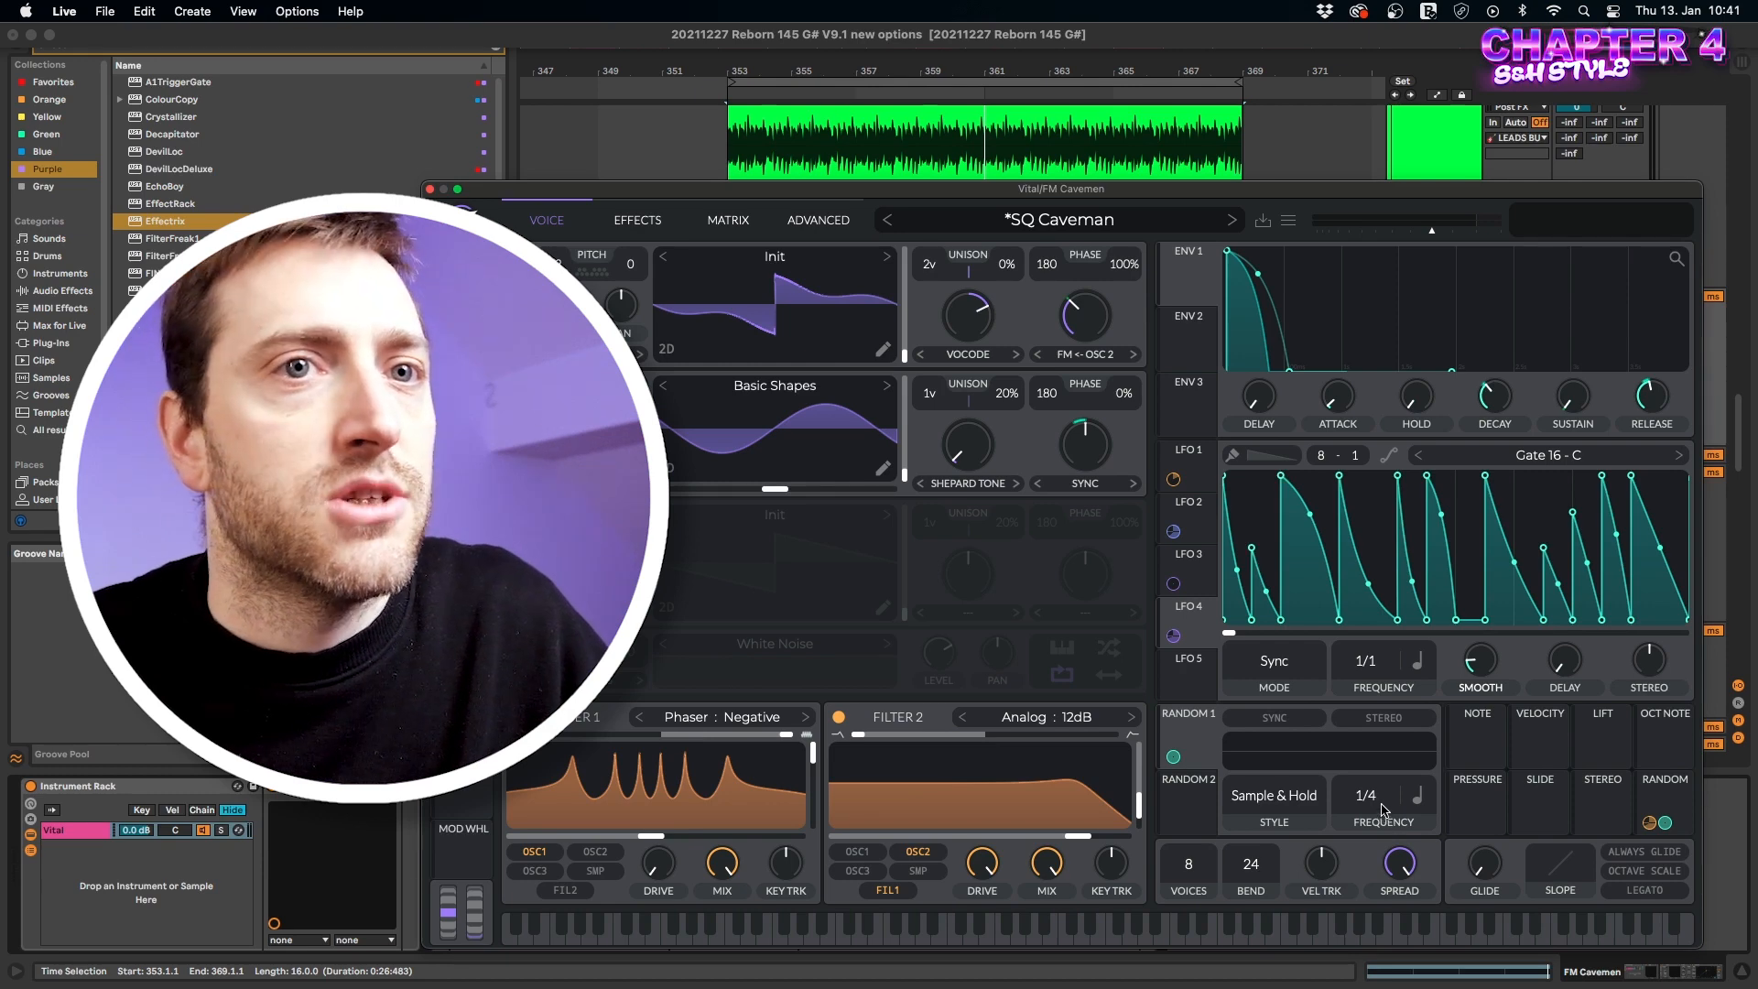
# Remap the Random 1 modulation of LFO 4 Phase with the 8x8 Steps Up shape in the modulation matrix.
pyautogui.click(622, 222)
pyautogui.click(733, 221)
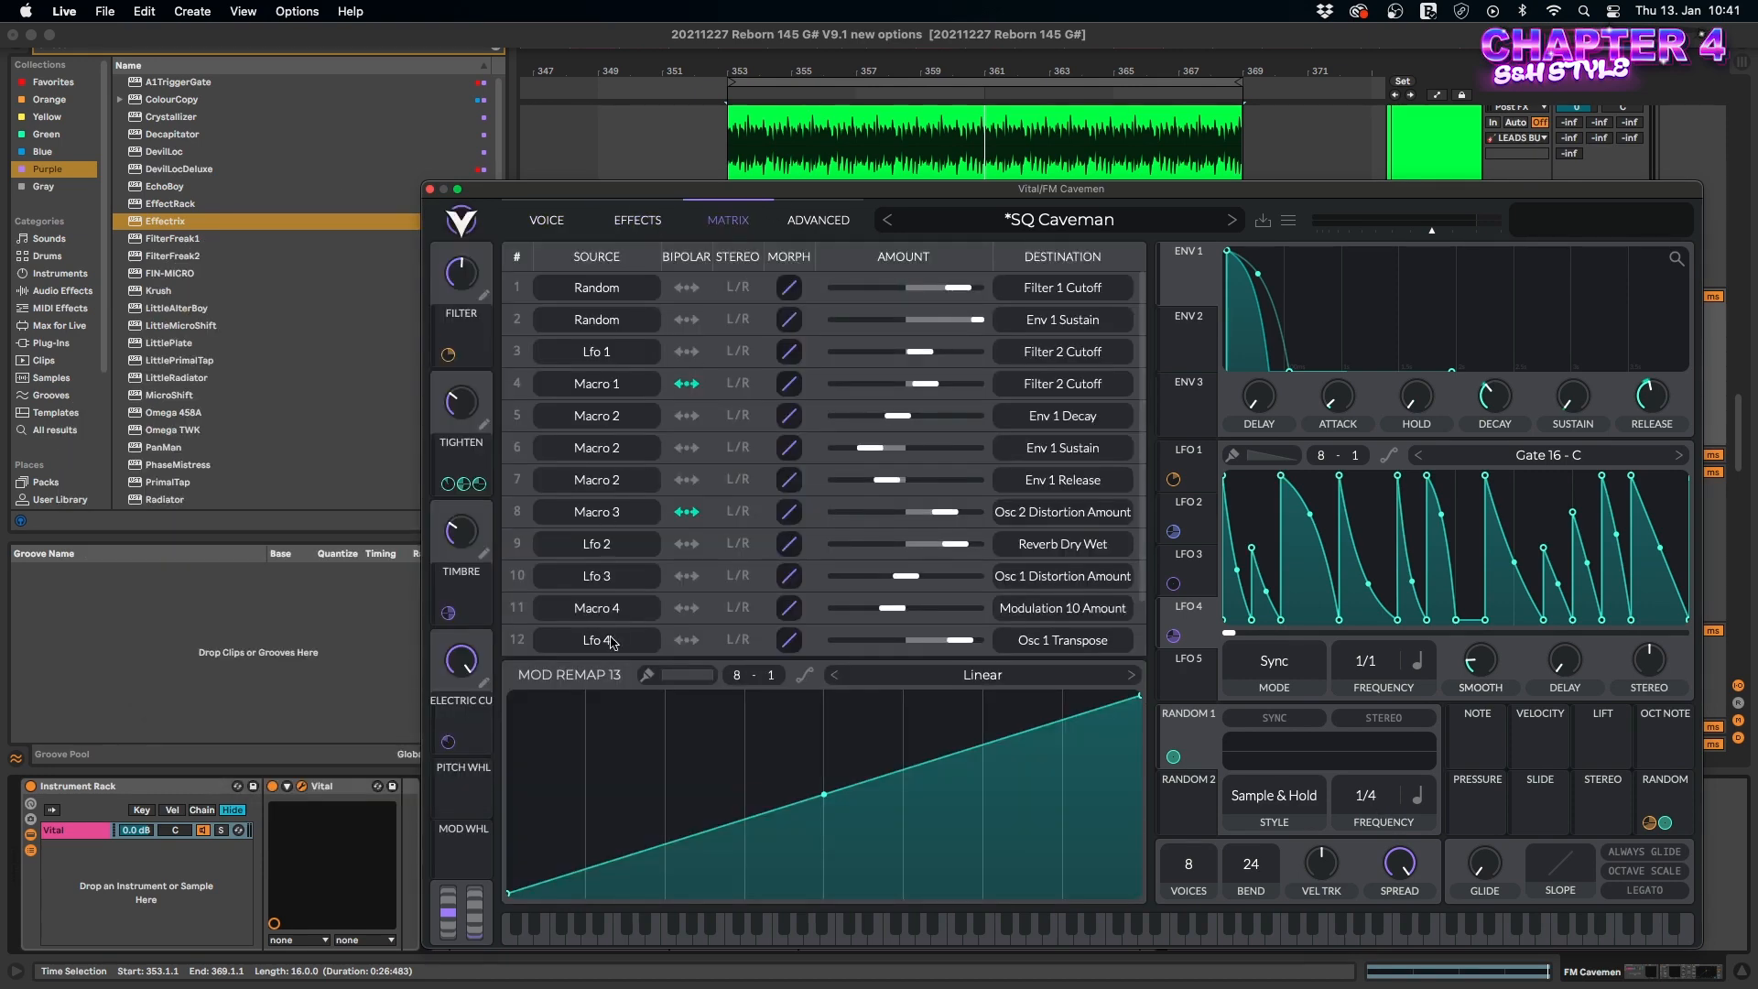
pyautogui.scroll(-2, 611, 642)
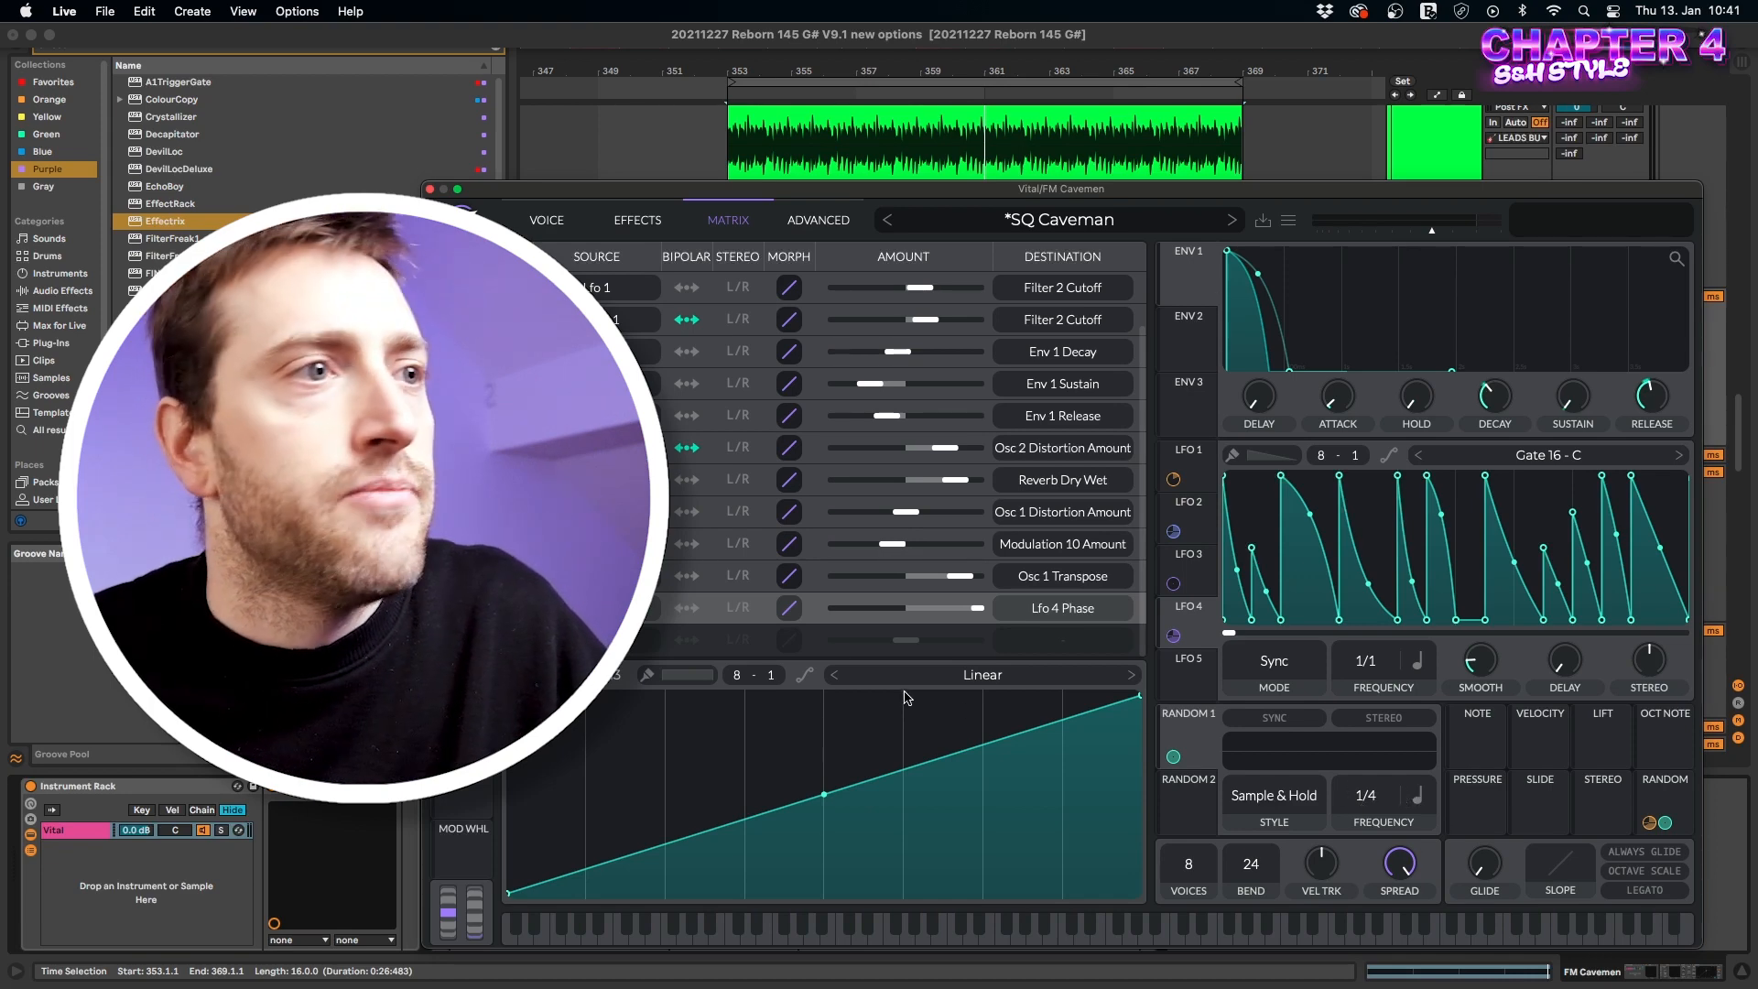
pyautogui.click(968, 680)
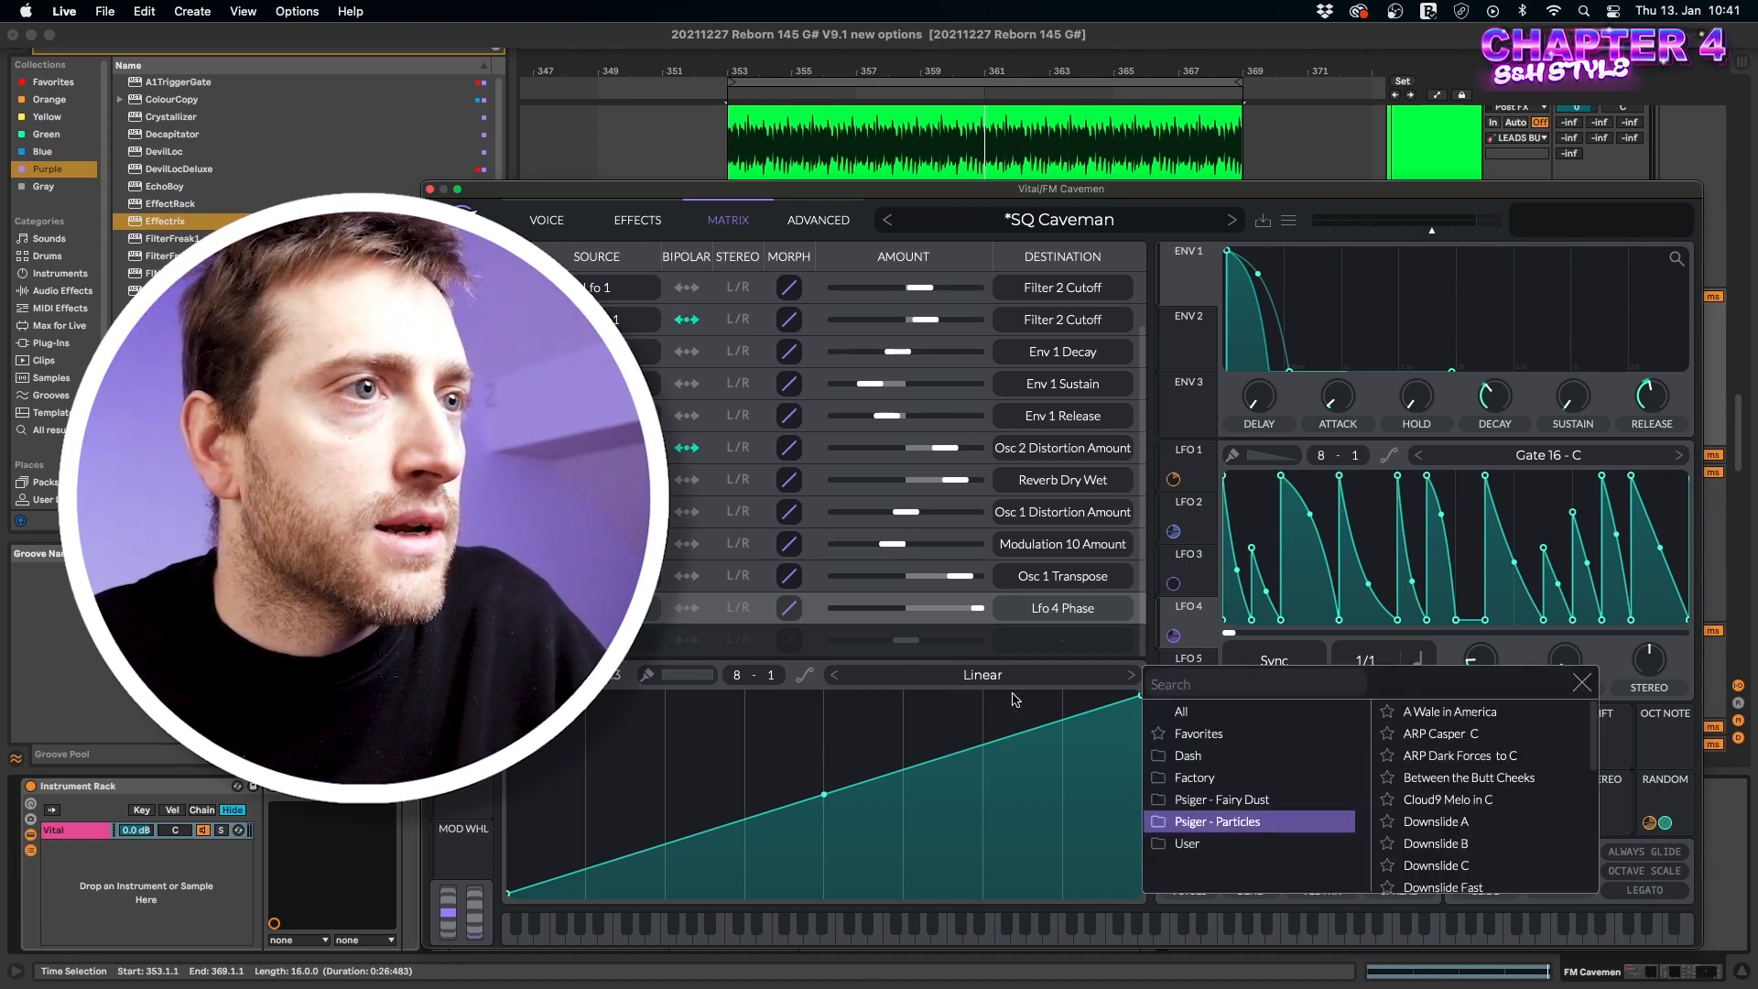
pyautogui.click(1221, 687)
pyautogui.write('8x')
pyautogui.click(1187, 717)
pyautogui.click(1436, 712)
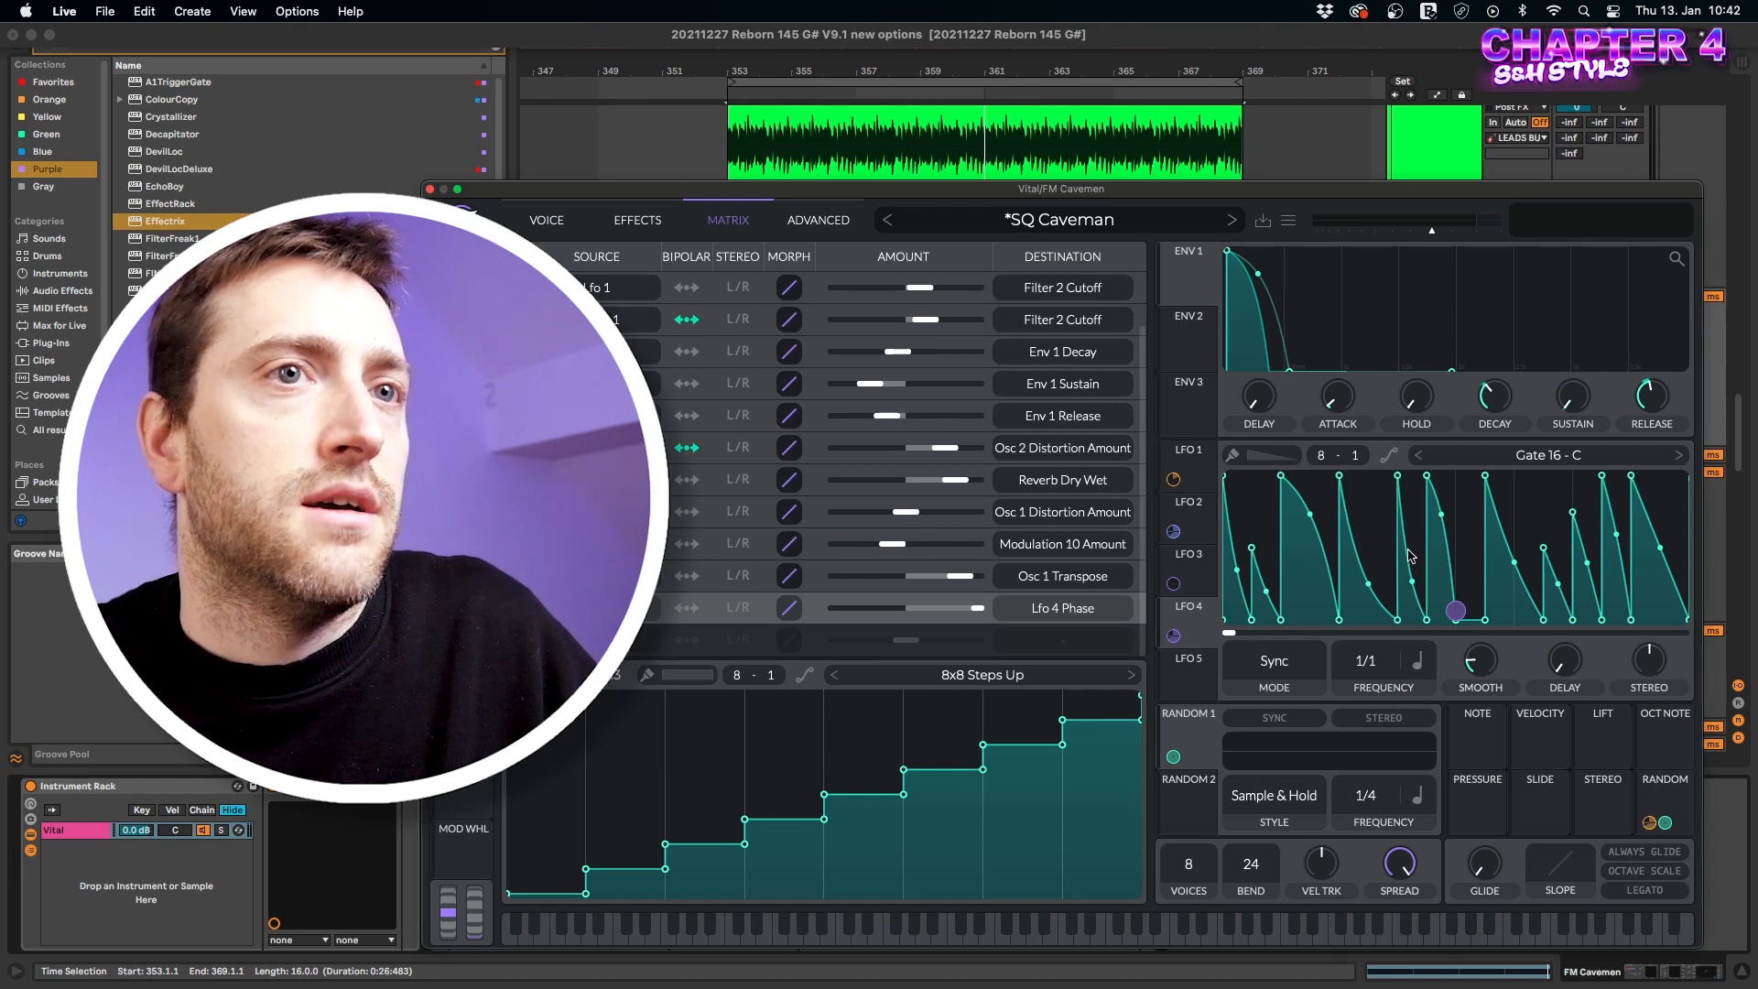
# Reduce LFO 4's modulation amount on Osc 1 Transpose while listening, and also assign LFO 4 to the Osc 1 level.
pyautogui.press('space')
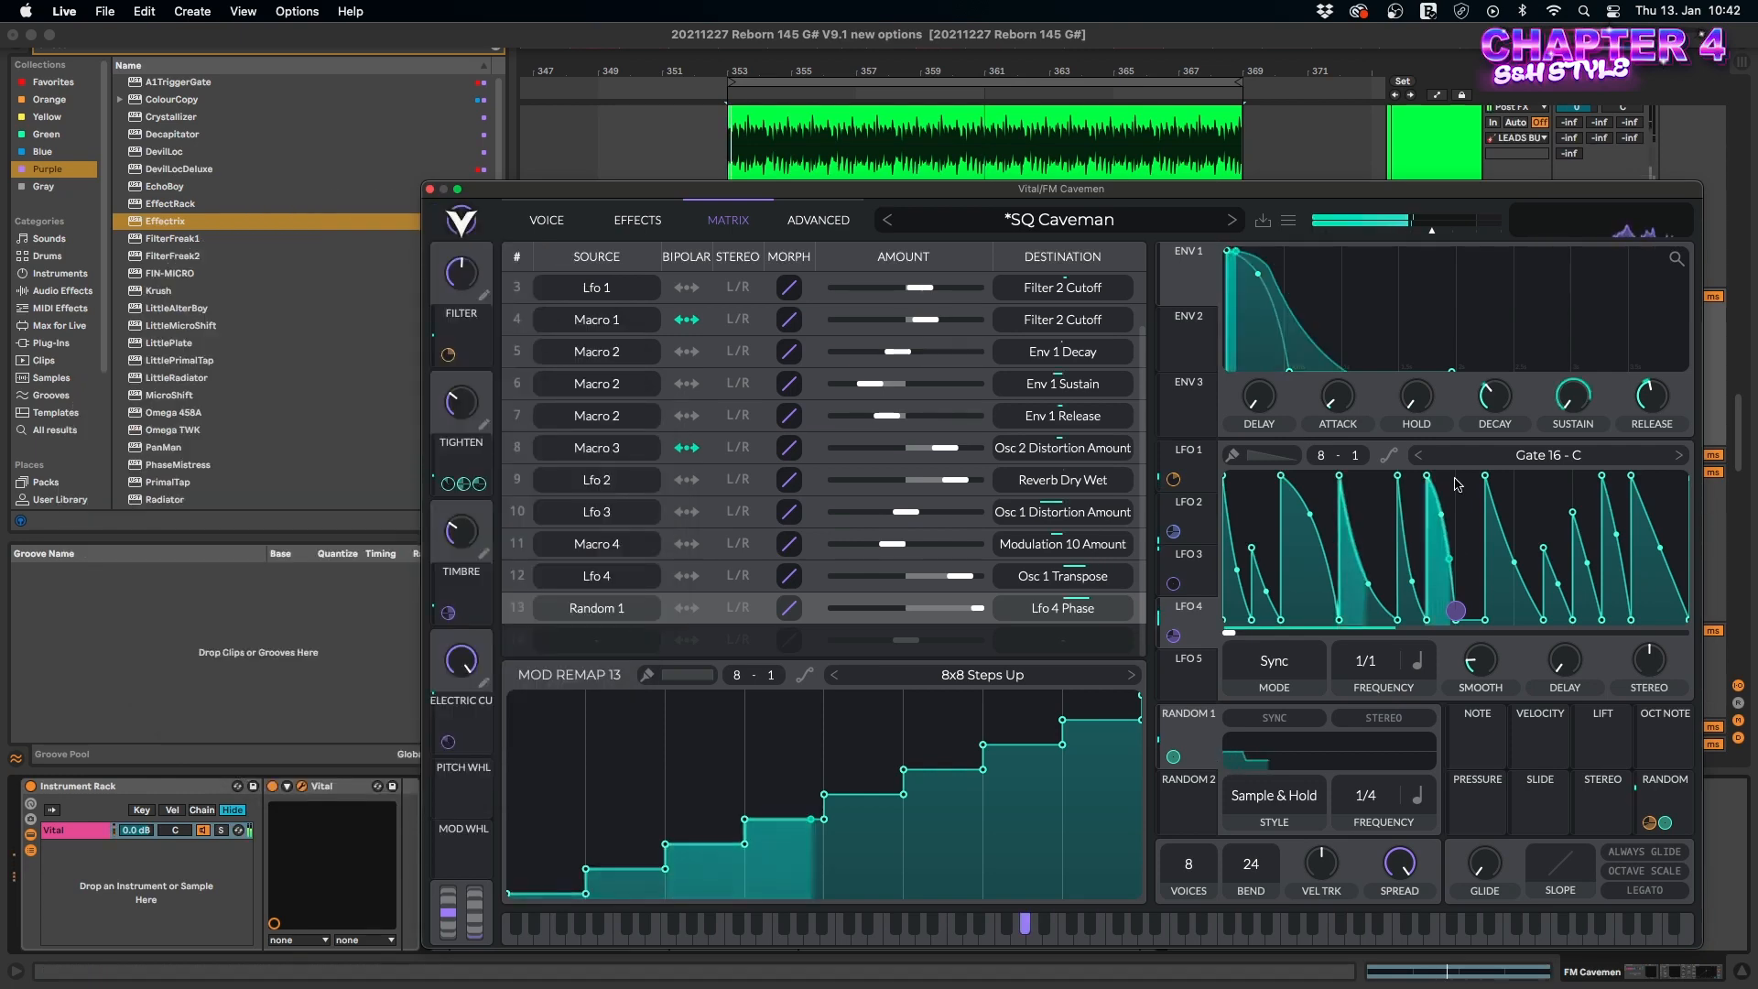
pyautogui.moveTo(1173, 635); pyautogui.dragTo(1173, 682)
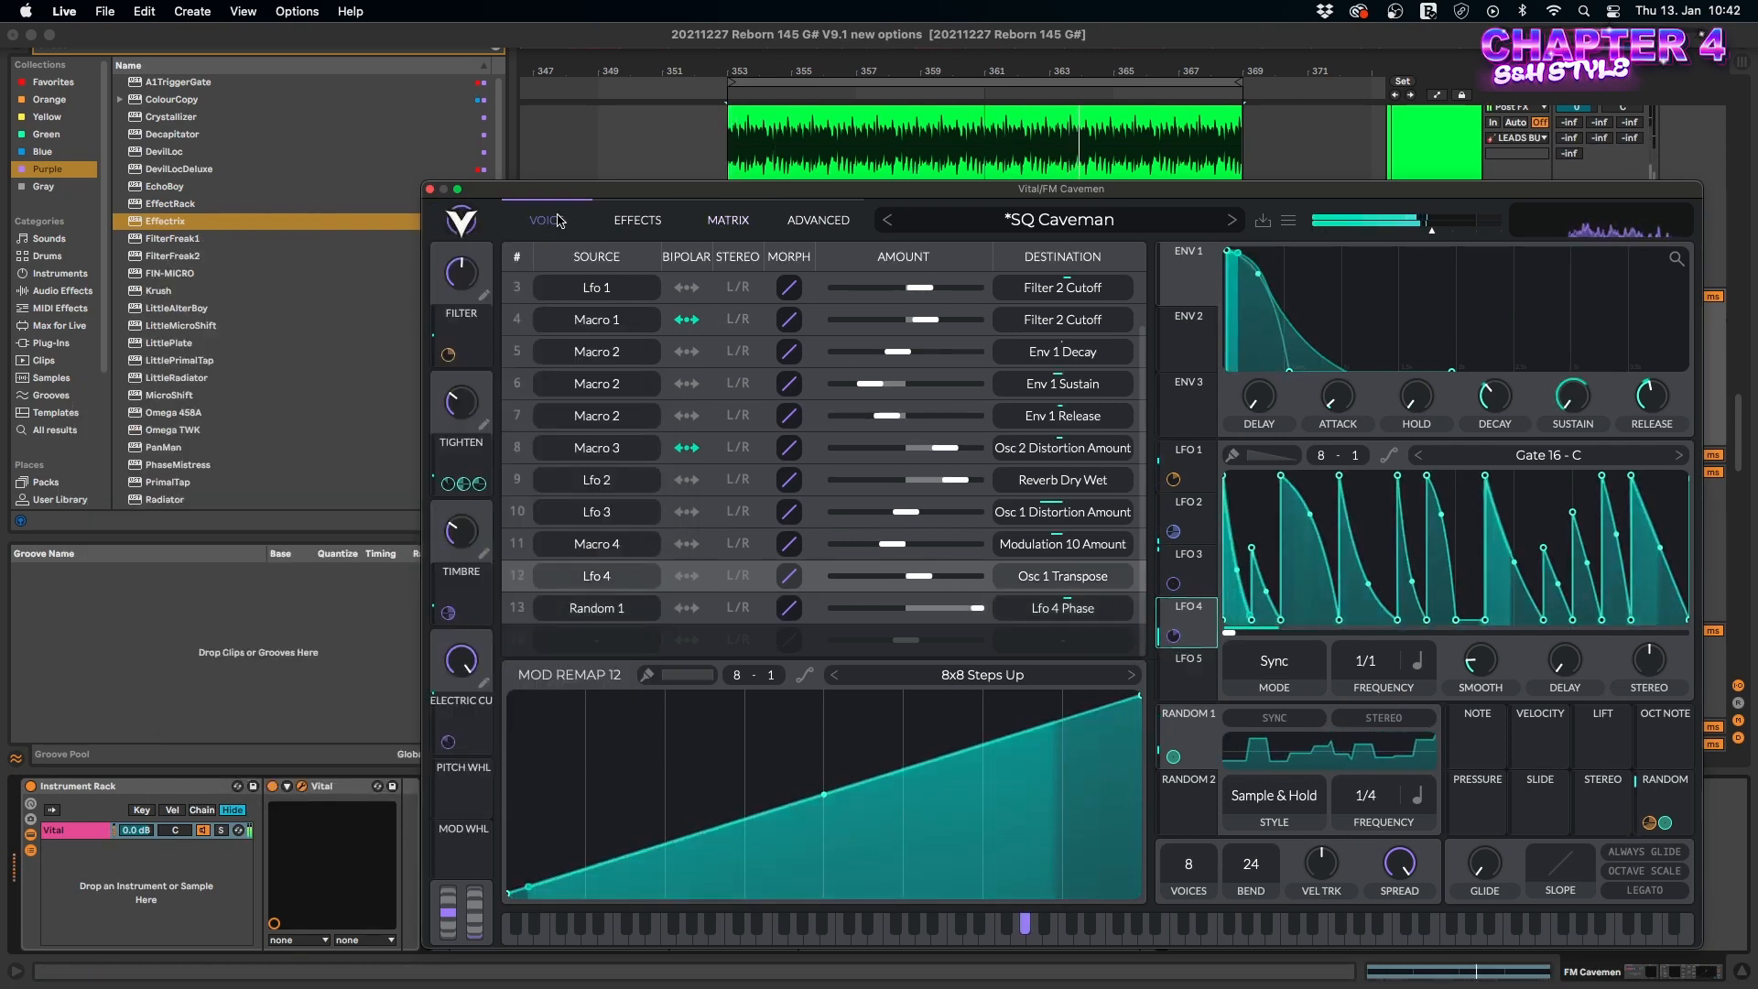
pyautogui.click(547, 220)
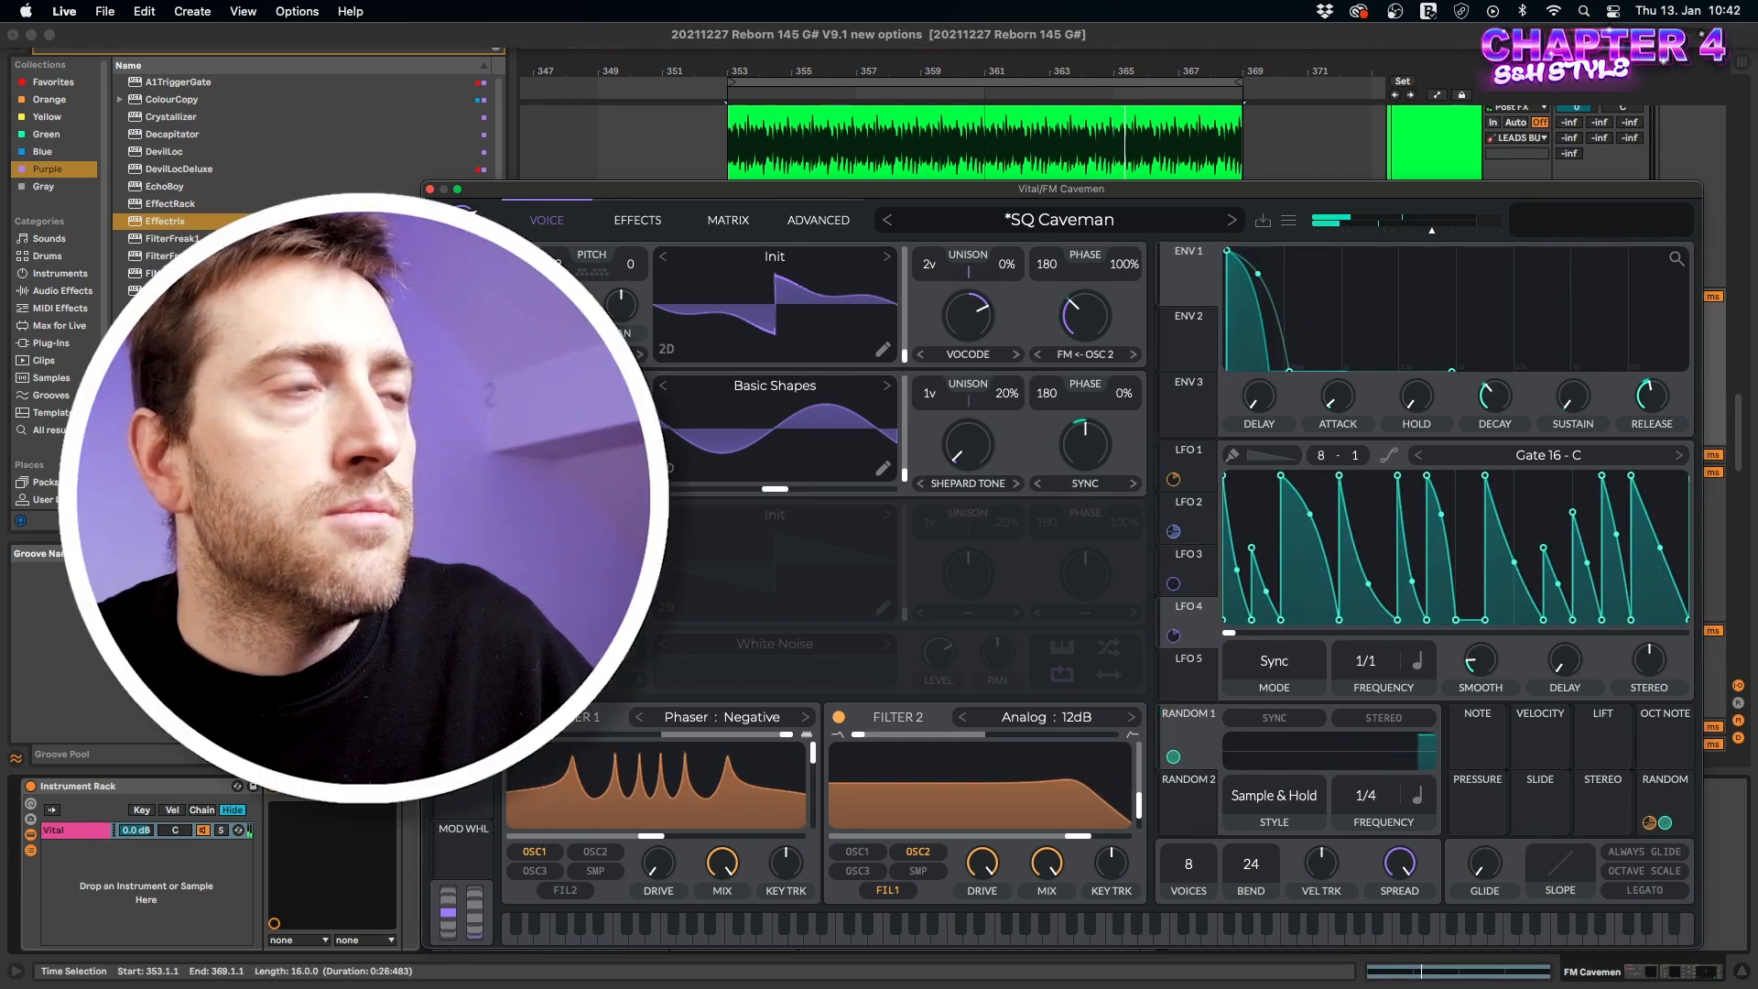
pyautogui.moveTo(1171, 612); pyautogui.dragTo(561, 305)
pyautogui.press('space')
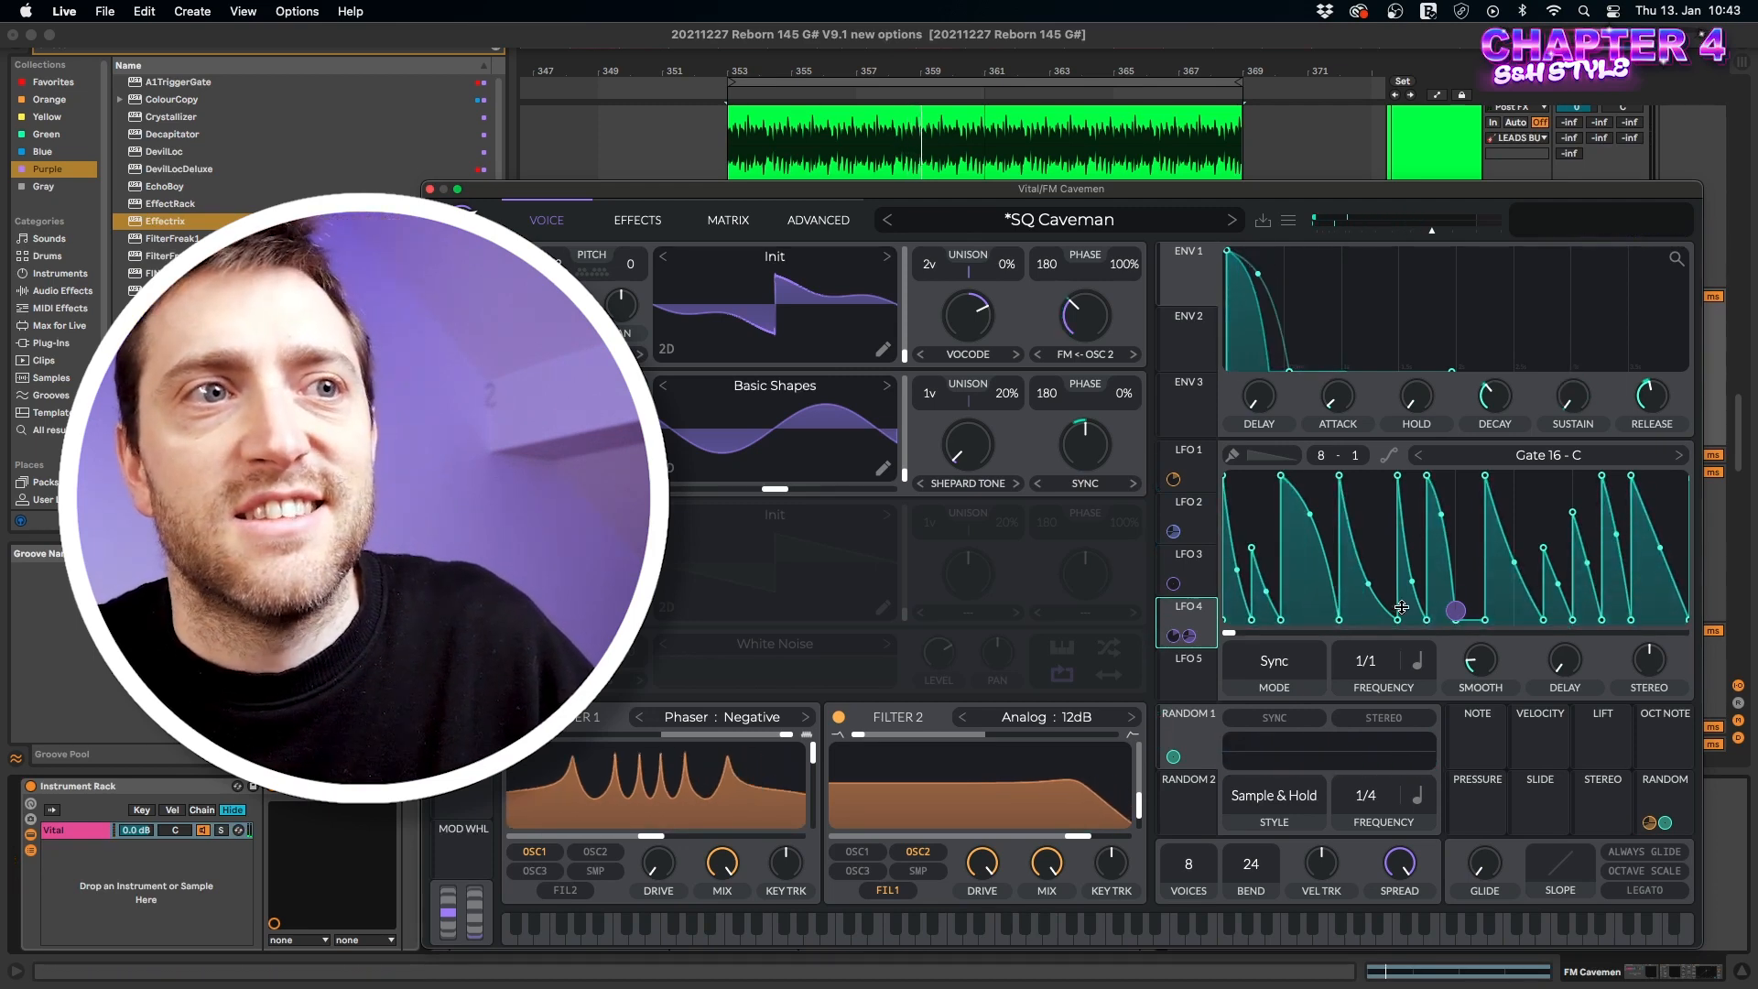
# Save the patch as a new preset named SQ Talker.
pyautogui.click(1291, 222)
pyautogui.click(1305, 274)
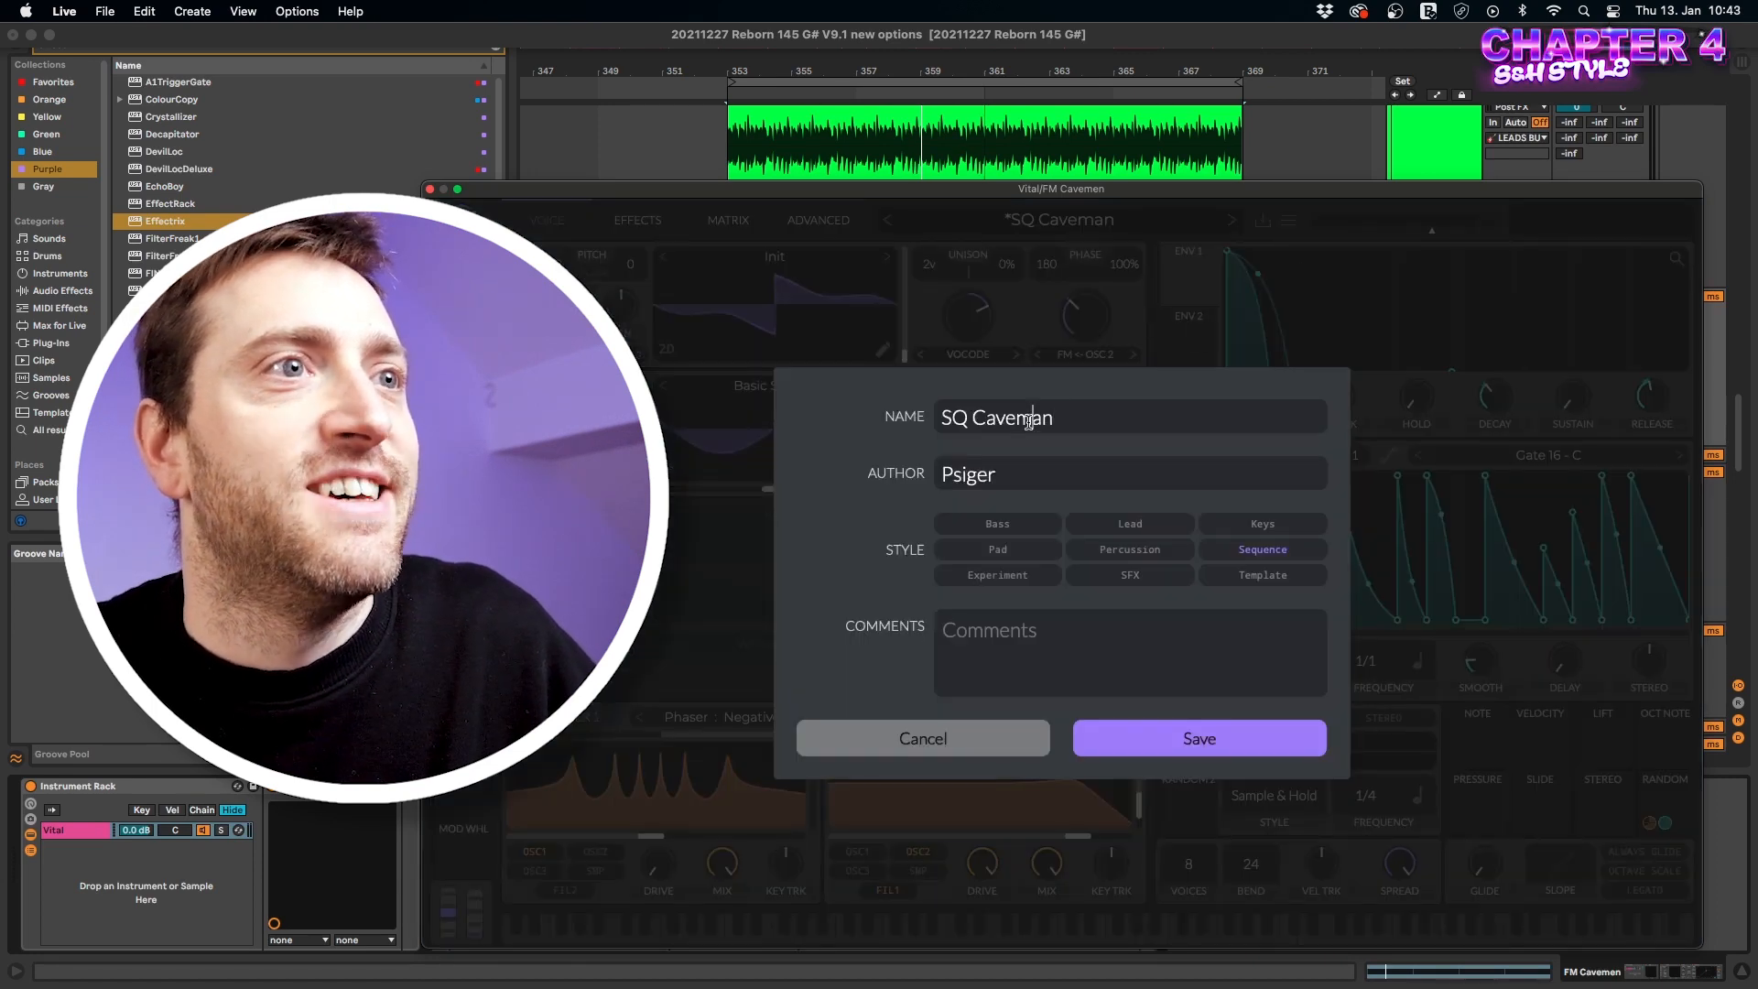
pyautogui.doubleClick(1030, 421)
pyautogui.write('Tal')
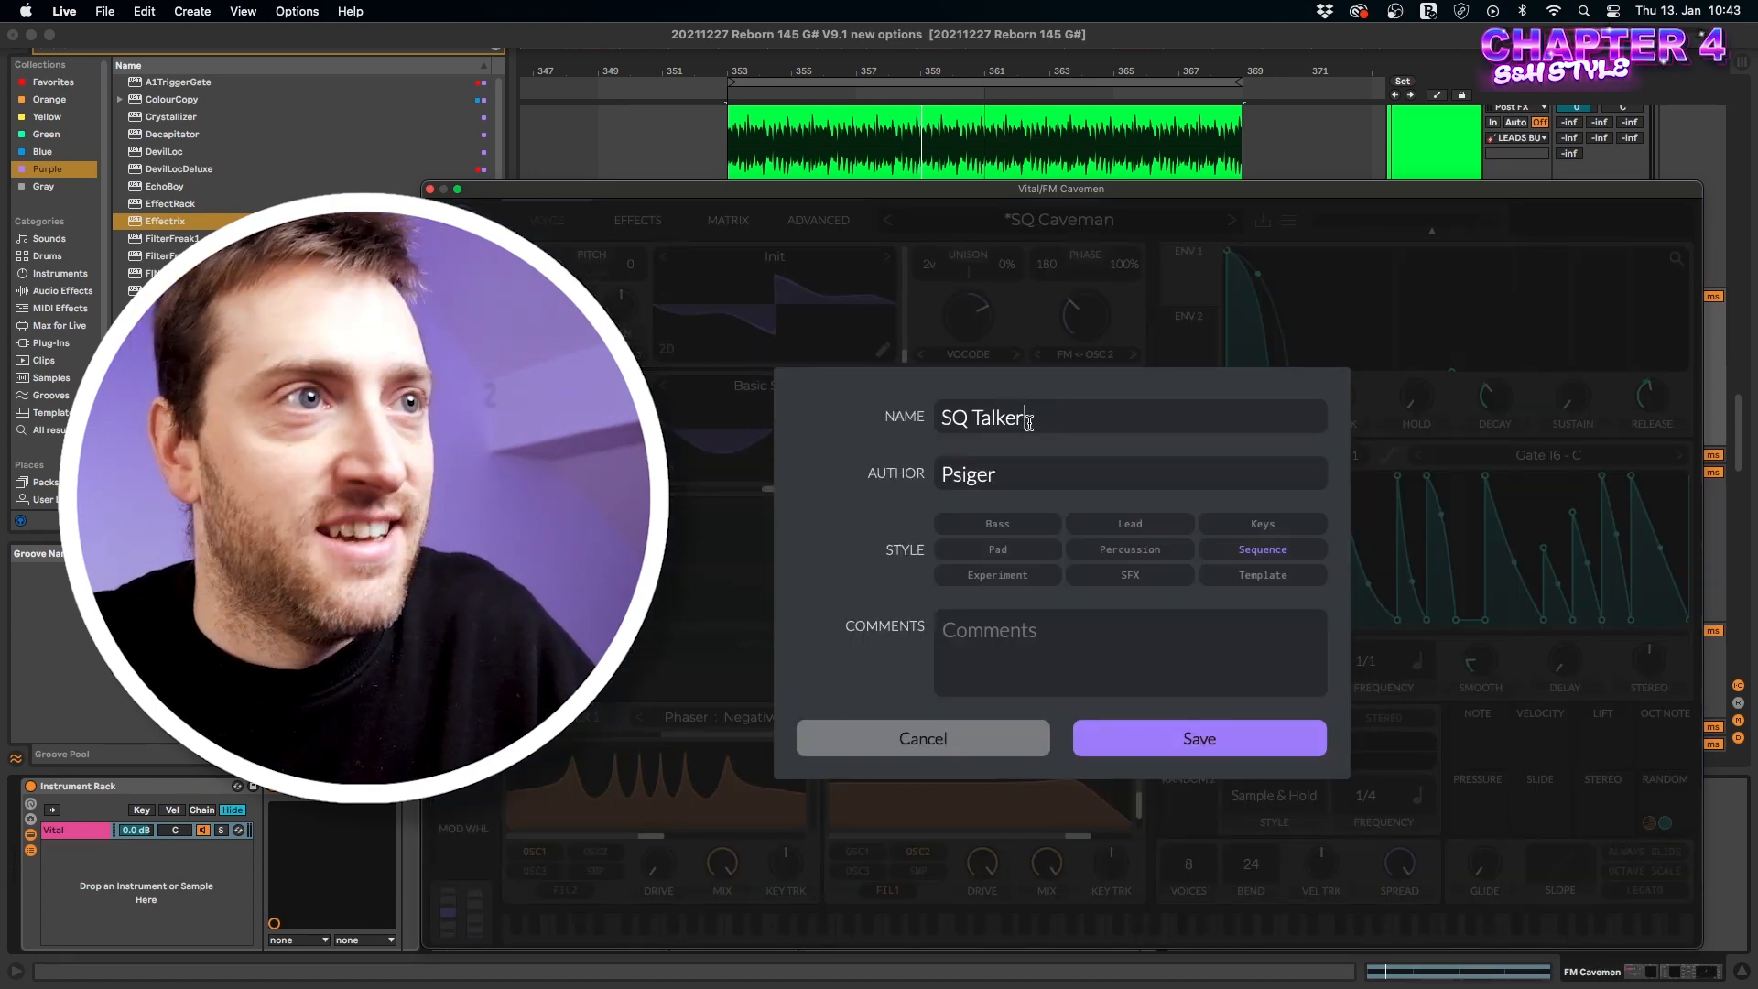
pyautogui.write('ker')
pyautogui.click(1205, 740)
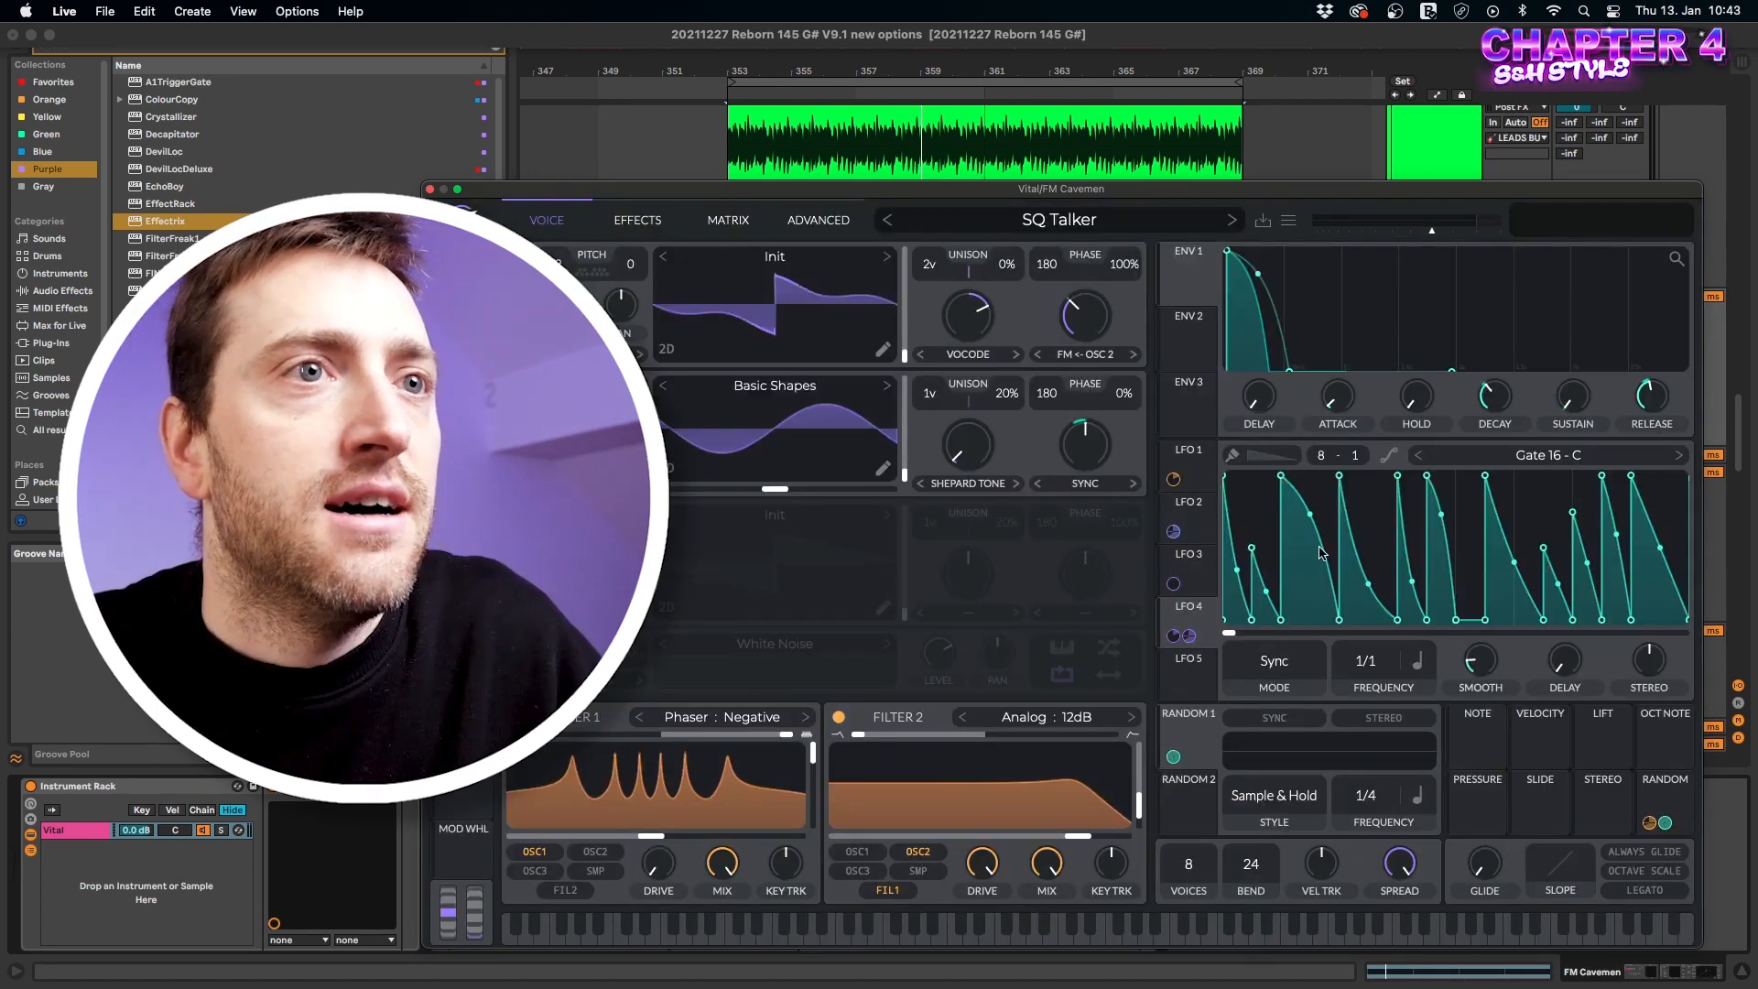
# Paint LFO 4 with the Step pattern as full-height steps across the cycle, dropping the second, fourth and sixth to zero.
pyautogui.click(1234, 456)
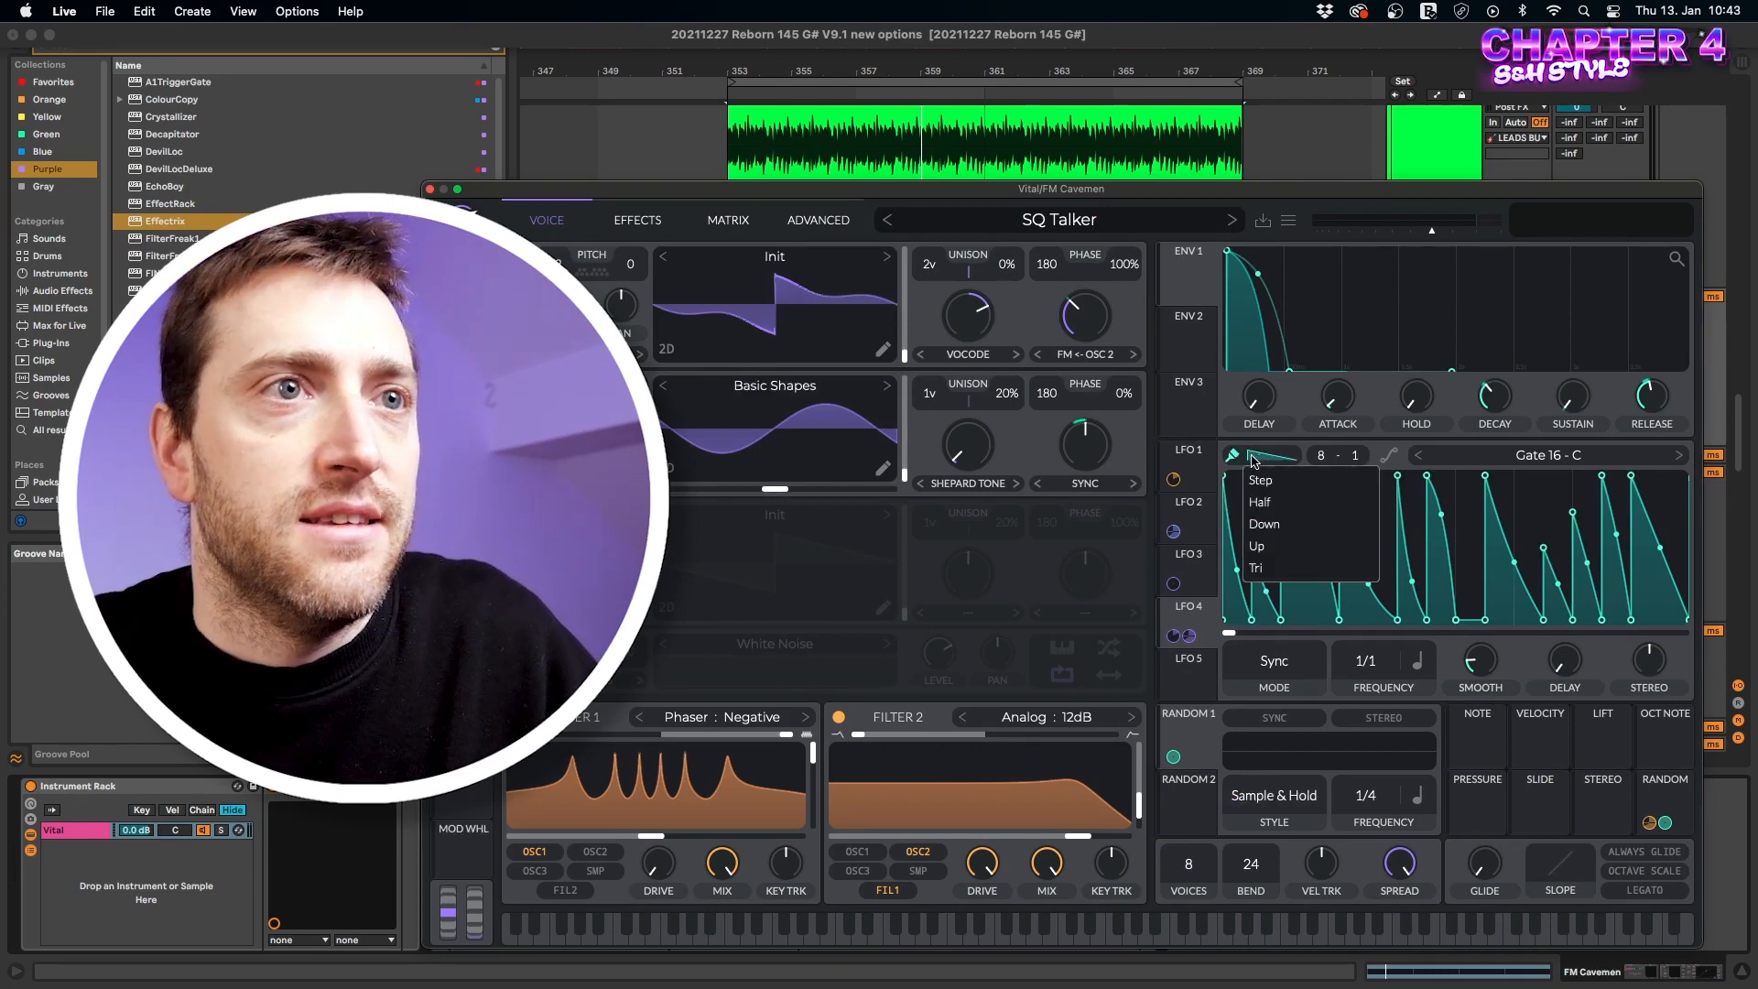
pyautogui.click(1253, 481)
pyautogui.click(1250, 529)
pyautogui.moveTo(1250, 528)
pyautogui.mouseDown()
pyautogui.moveTo(1252, 499)
pyautogui.moveTo(1319, 476)
pyautogui.moveTo(1686, 476)
pyautogui.mouseUp()
pyautogui.click(1321, 650)
pyautogui.click(1443, 654)
pyautogui.click(1541, 649)
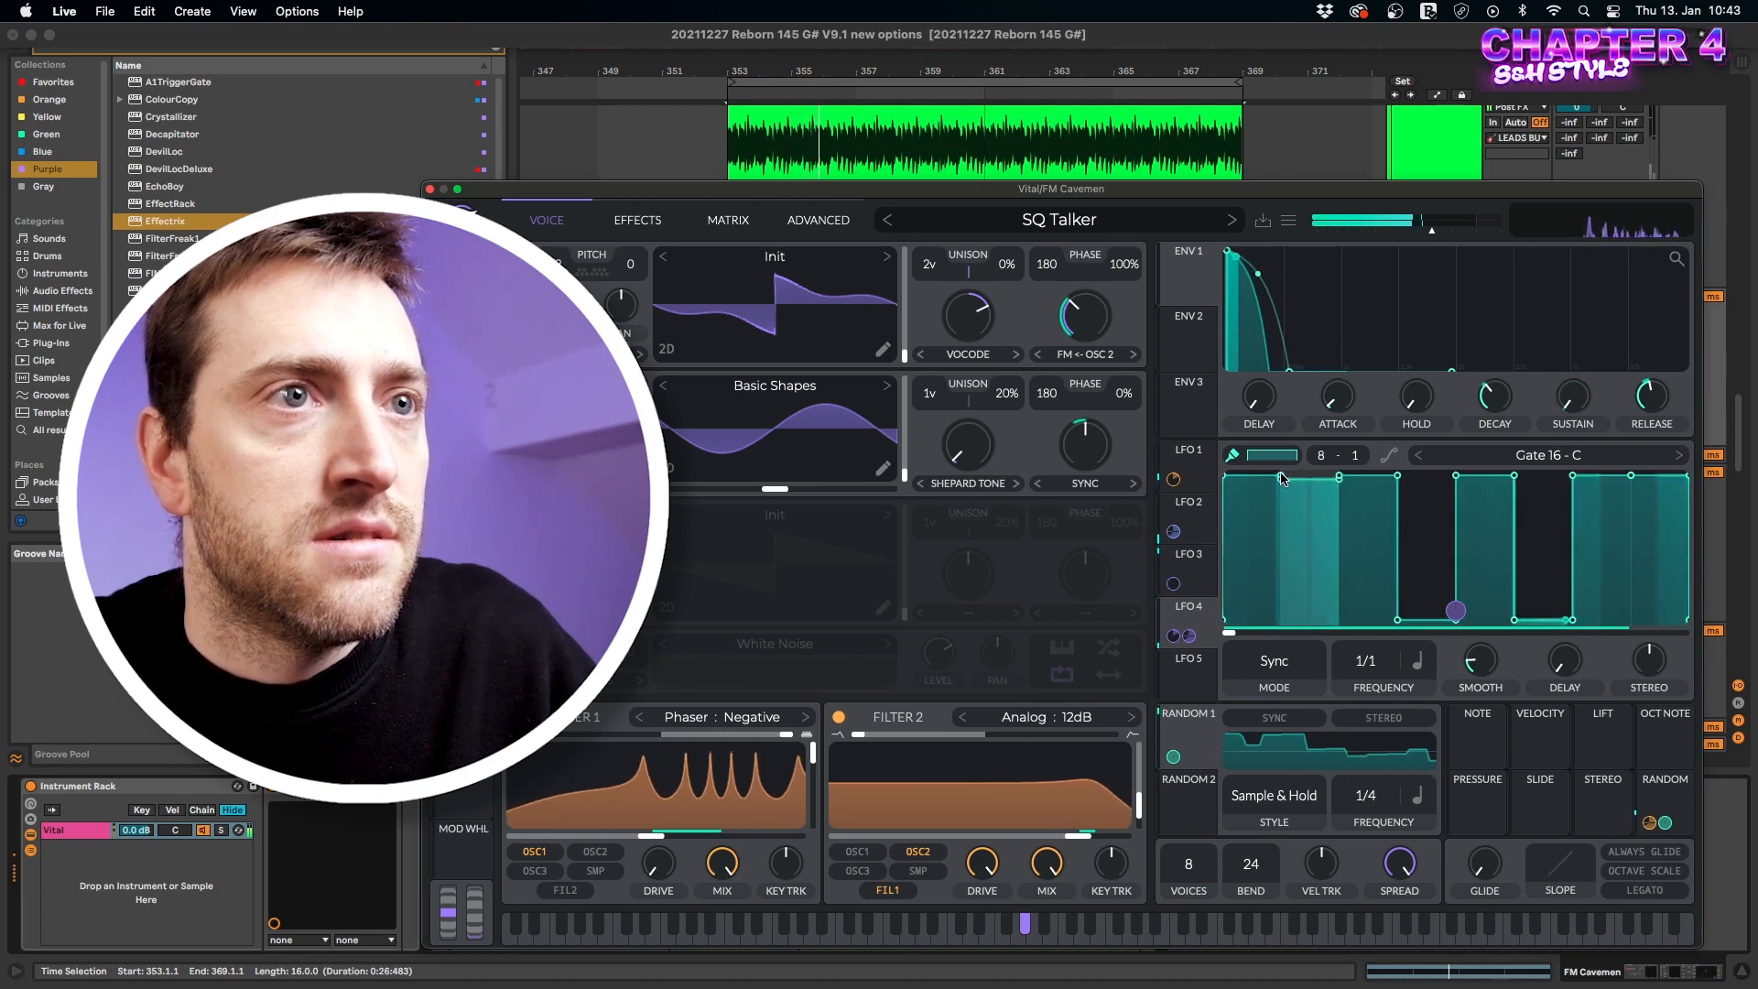
# Turn off LFO painting, and reshape the first and third steps into falling curves and the fifth into a rising curve.
pyautogui.click(1234, 458)
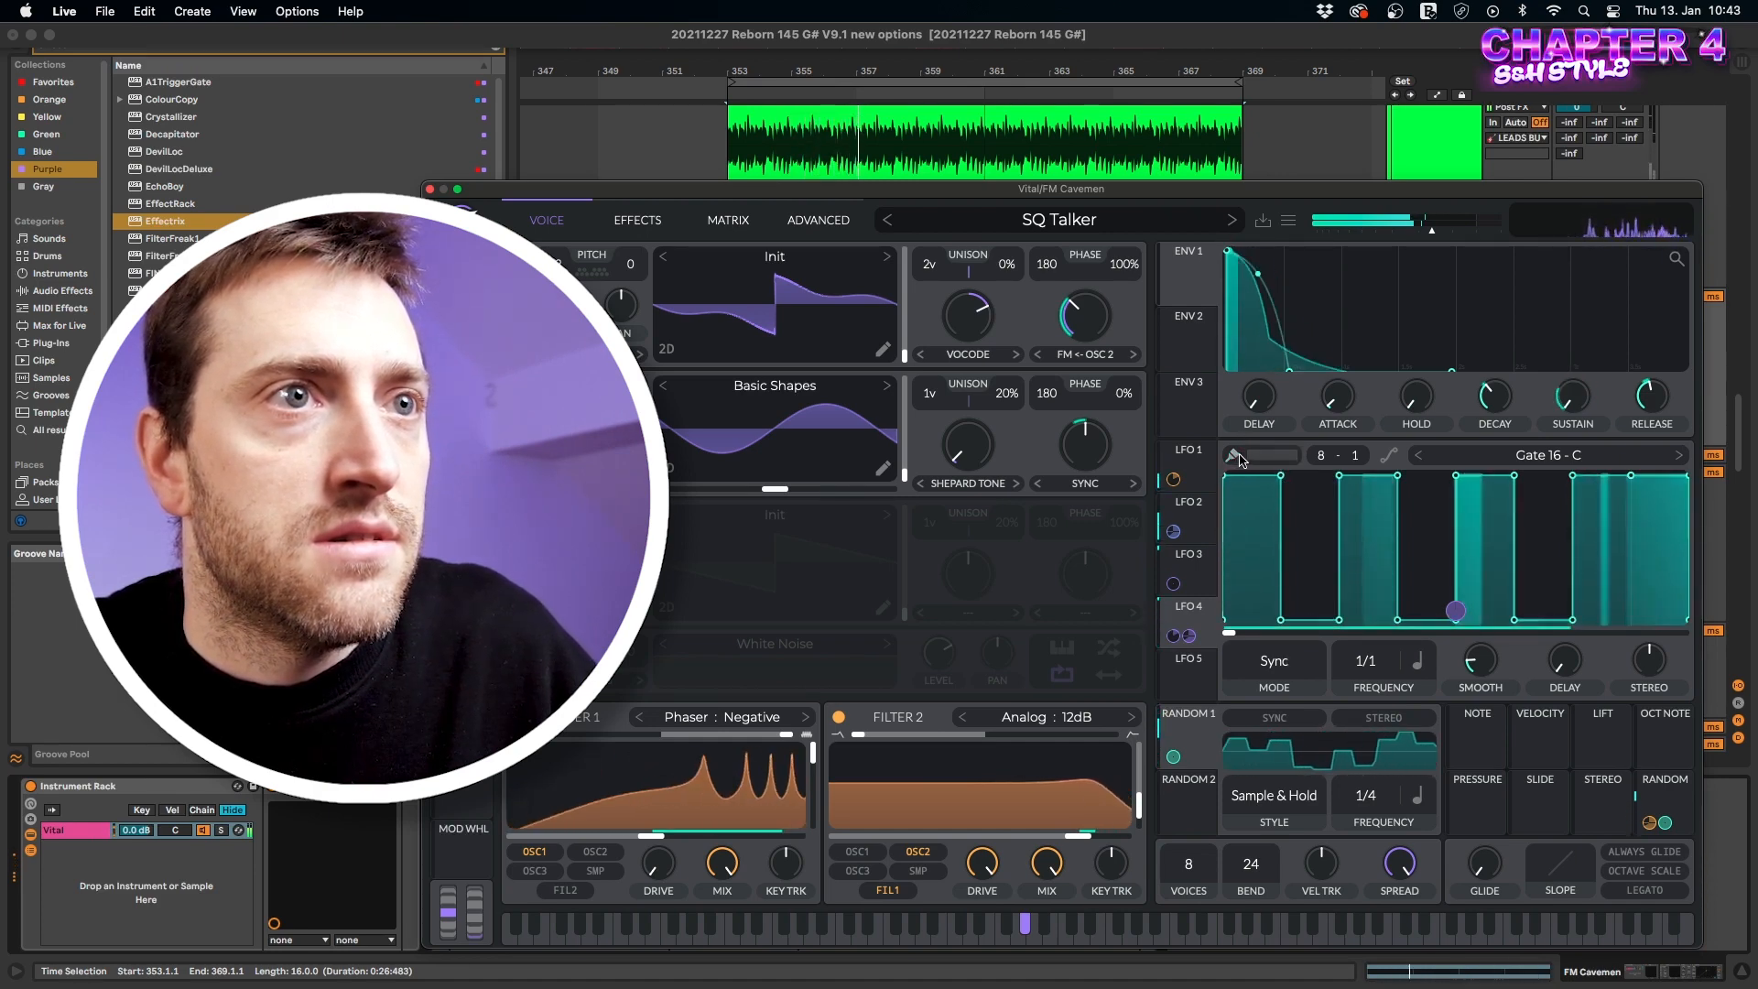
pyautogui.click(1306, 489)
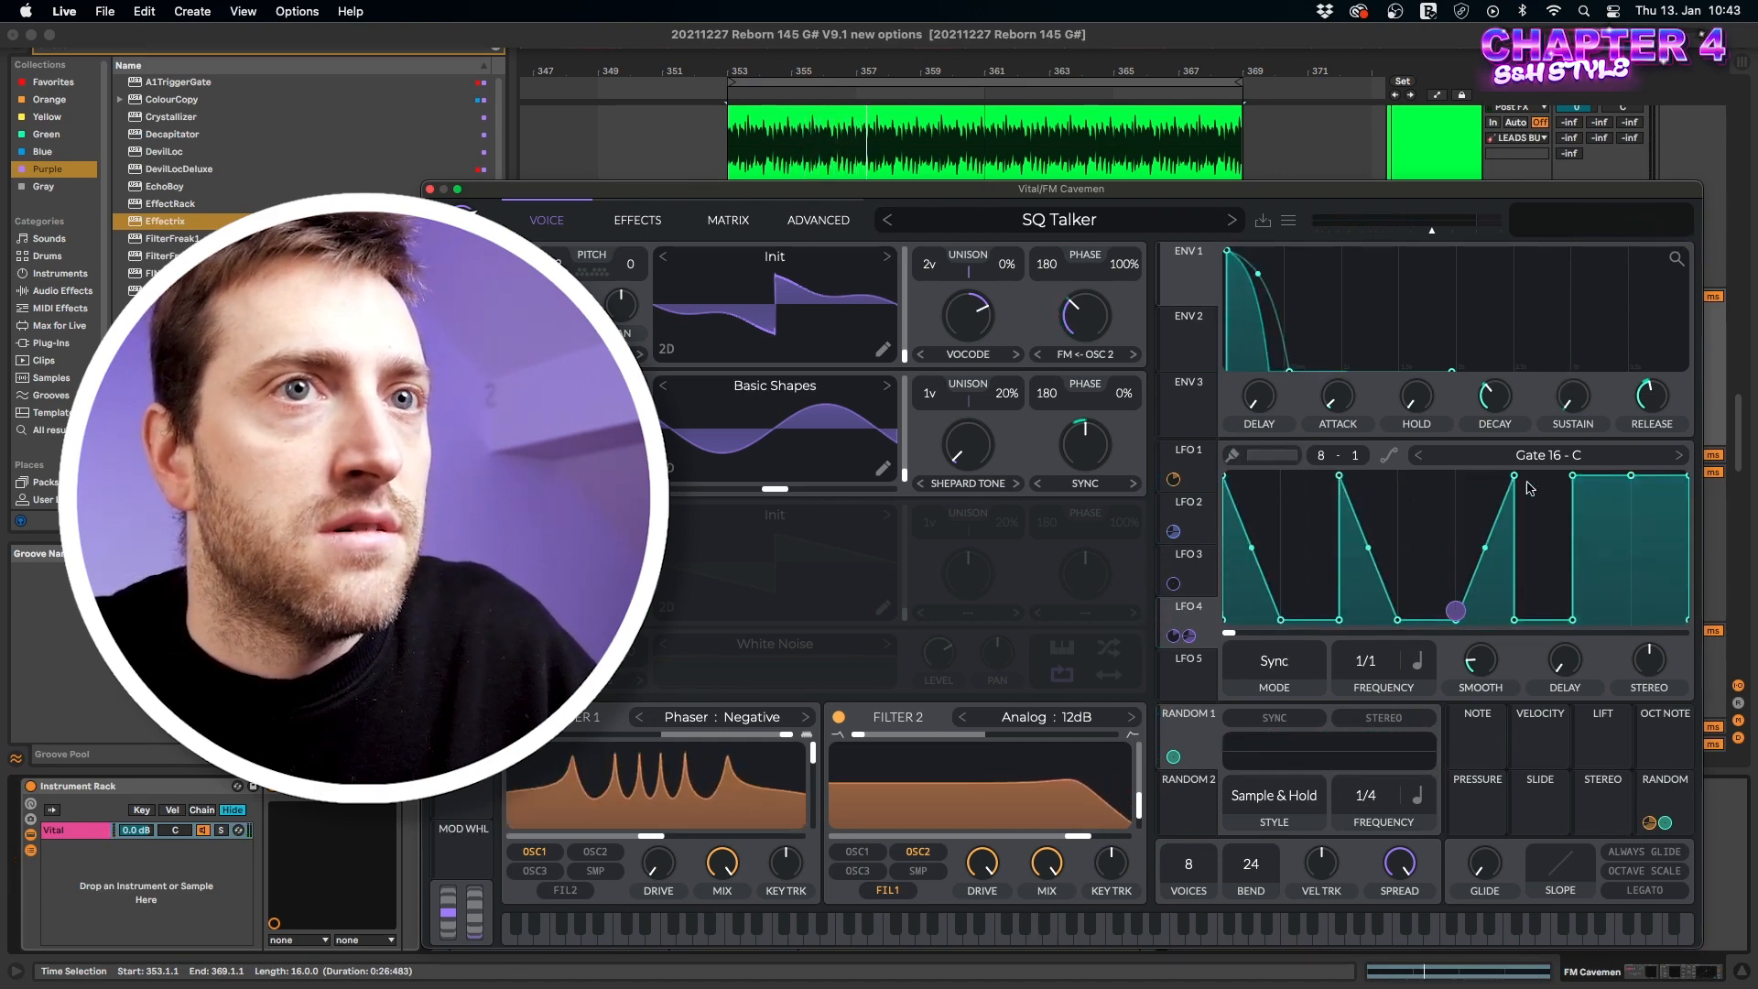
pyautogui.press('space')
pyautogui.moveTo(1252, 548); pyautogui.dragTo(1253, 532)
pyautogui.moveTo(1368, 547); pyautogui.dragTo(1368, 602)
pyautogui.moveTo(1486, 560); pyautogui.dragTo(1485, 593)
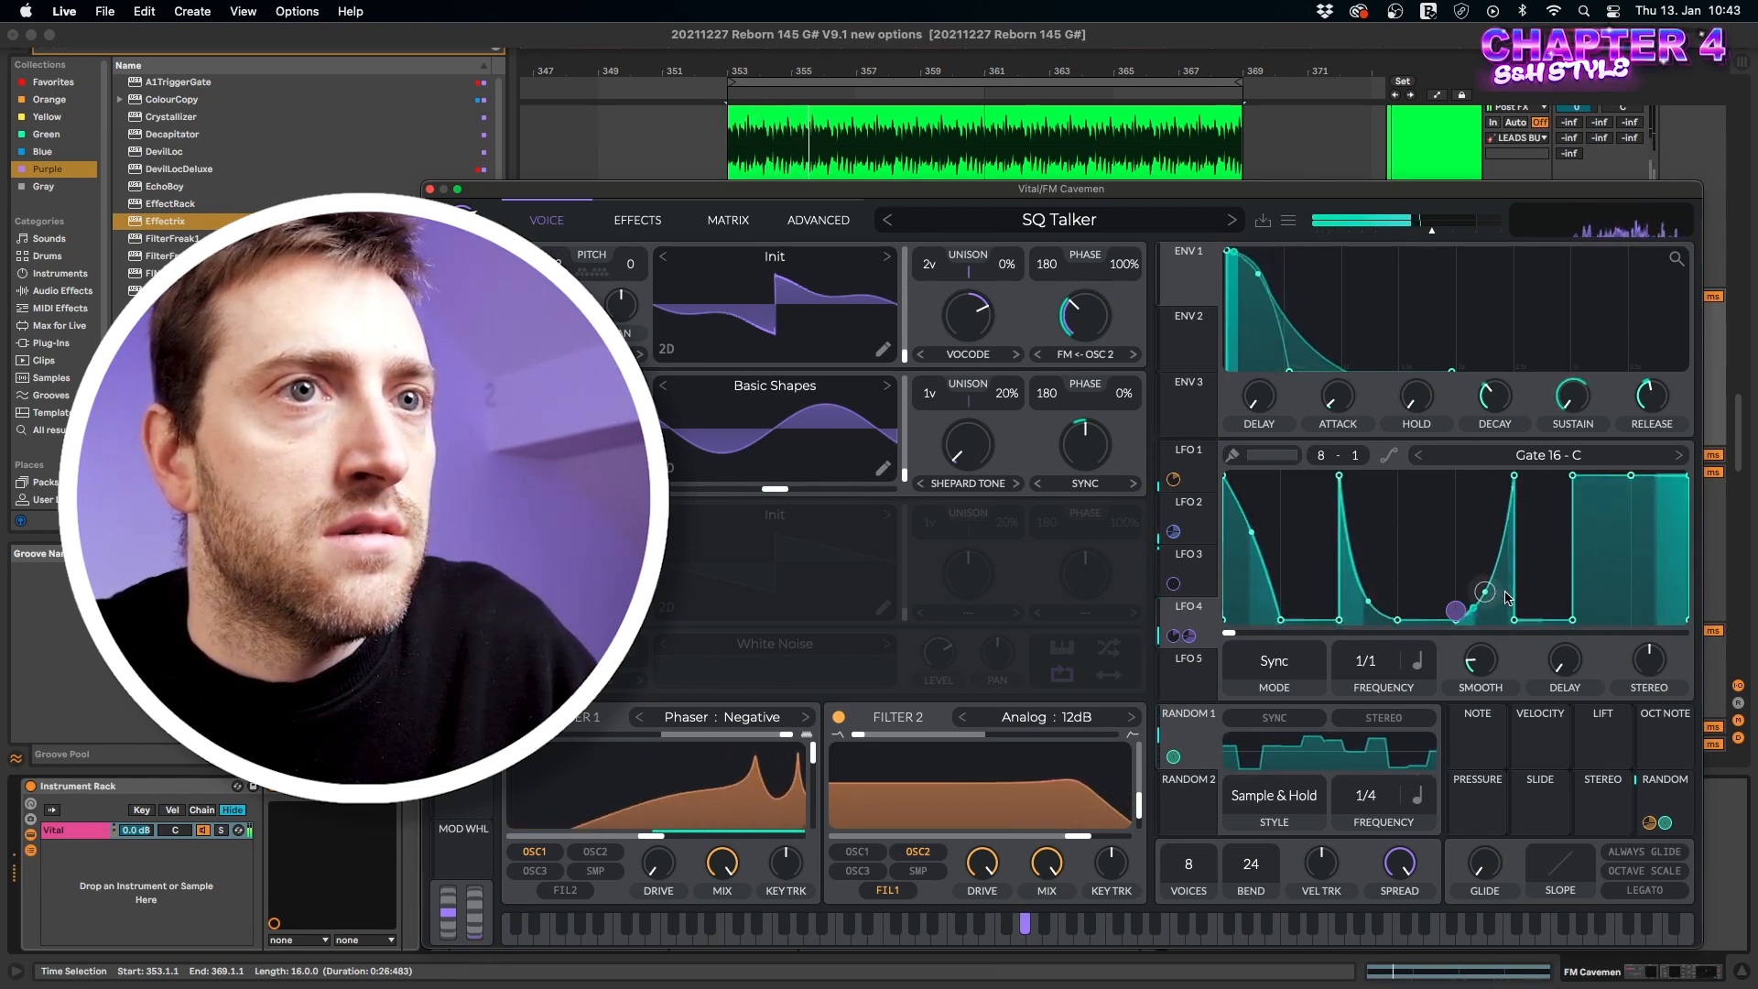
# Paint a step about 80% high in the fourth slot of LFO 4, and bulge the first falling curve further upward.
pyautogui.keyDown('super'); pyautogui.click(1430, 529); pyautogui.keyUp('super')
pyautogui.moveTo(1430, 530); pyautogui.dragTo(1430, 503)
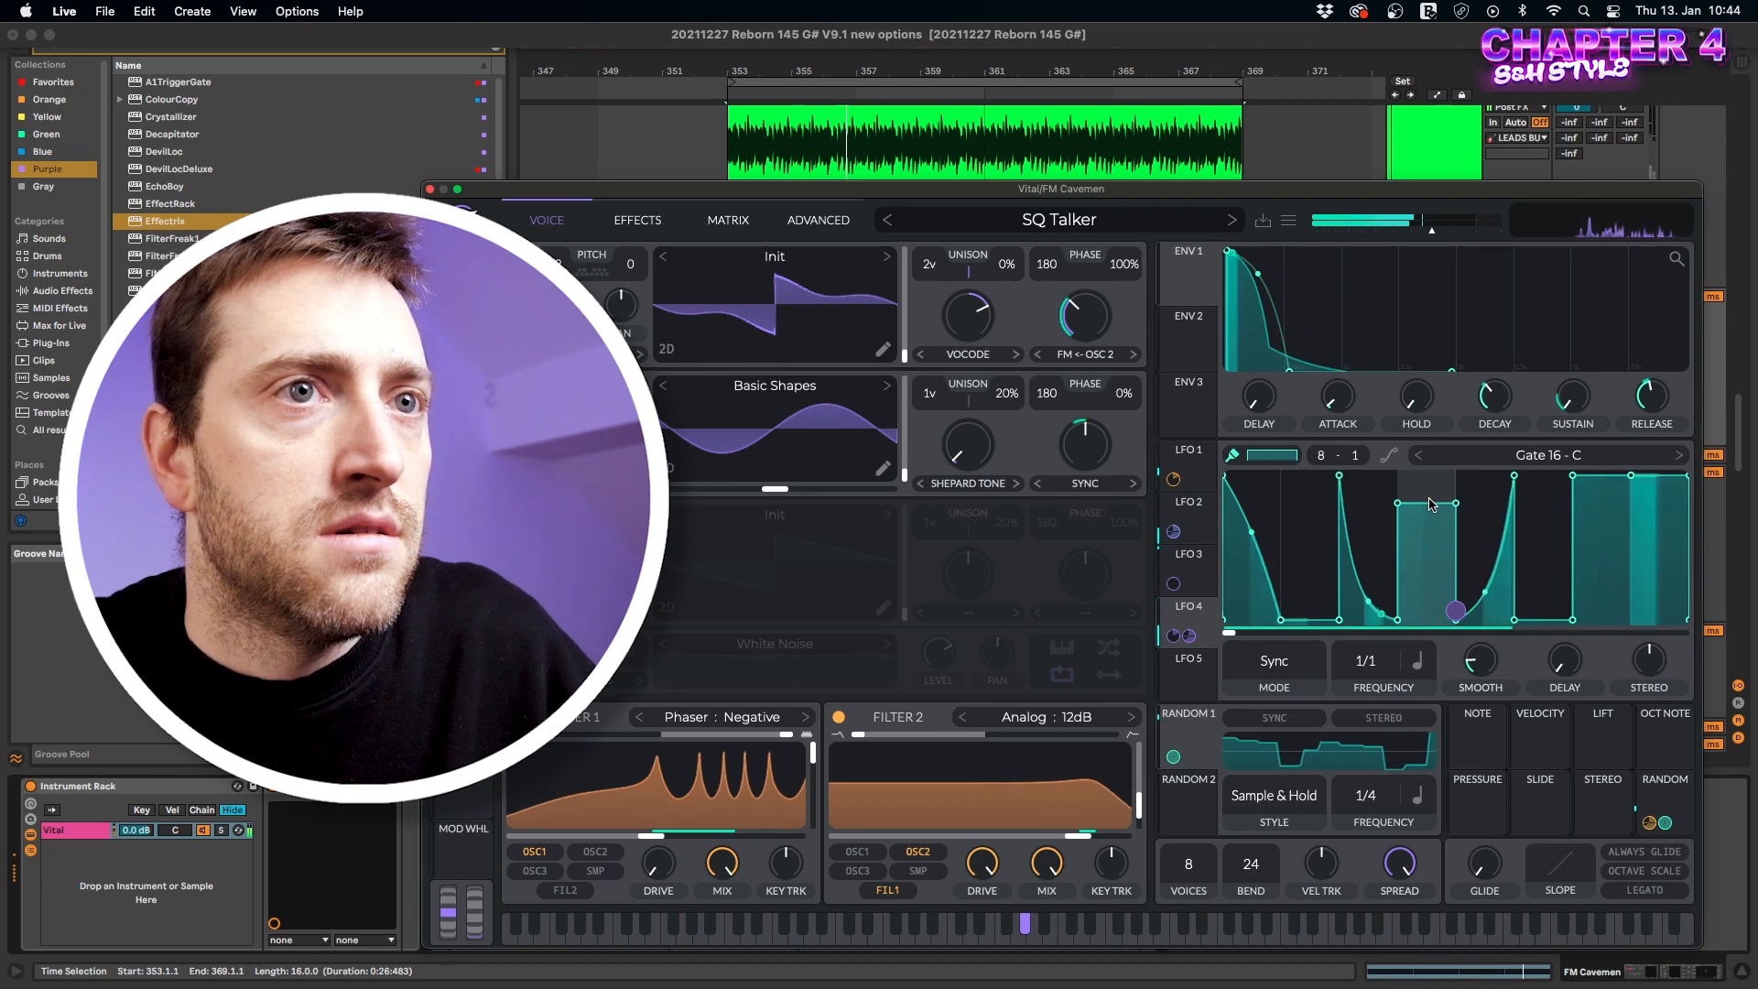
pyautogui.moveTo(1252, 532); pyautogui.dragTo(1236, 561)
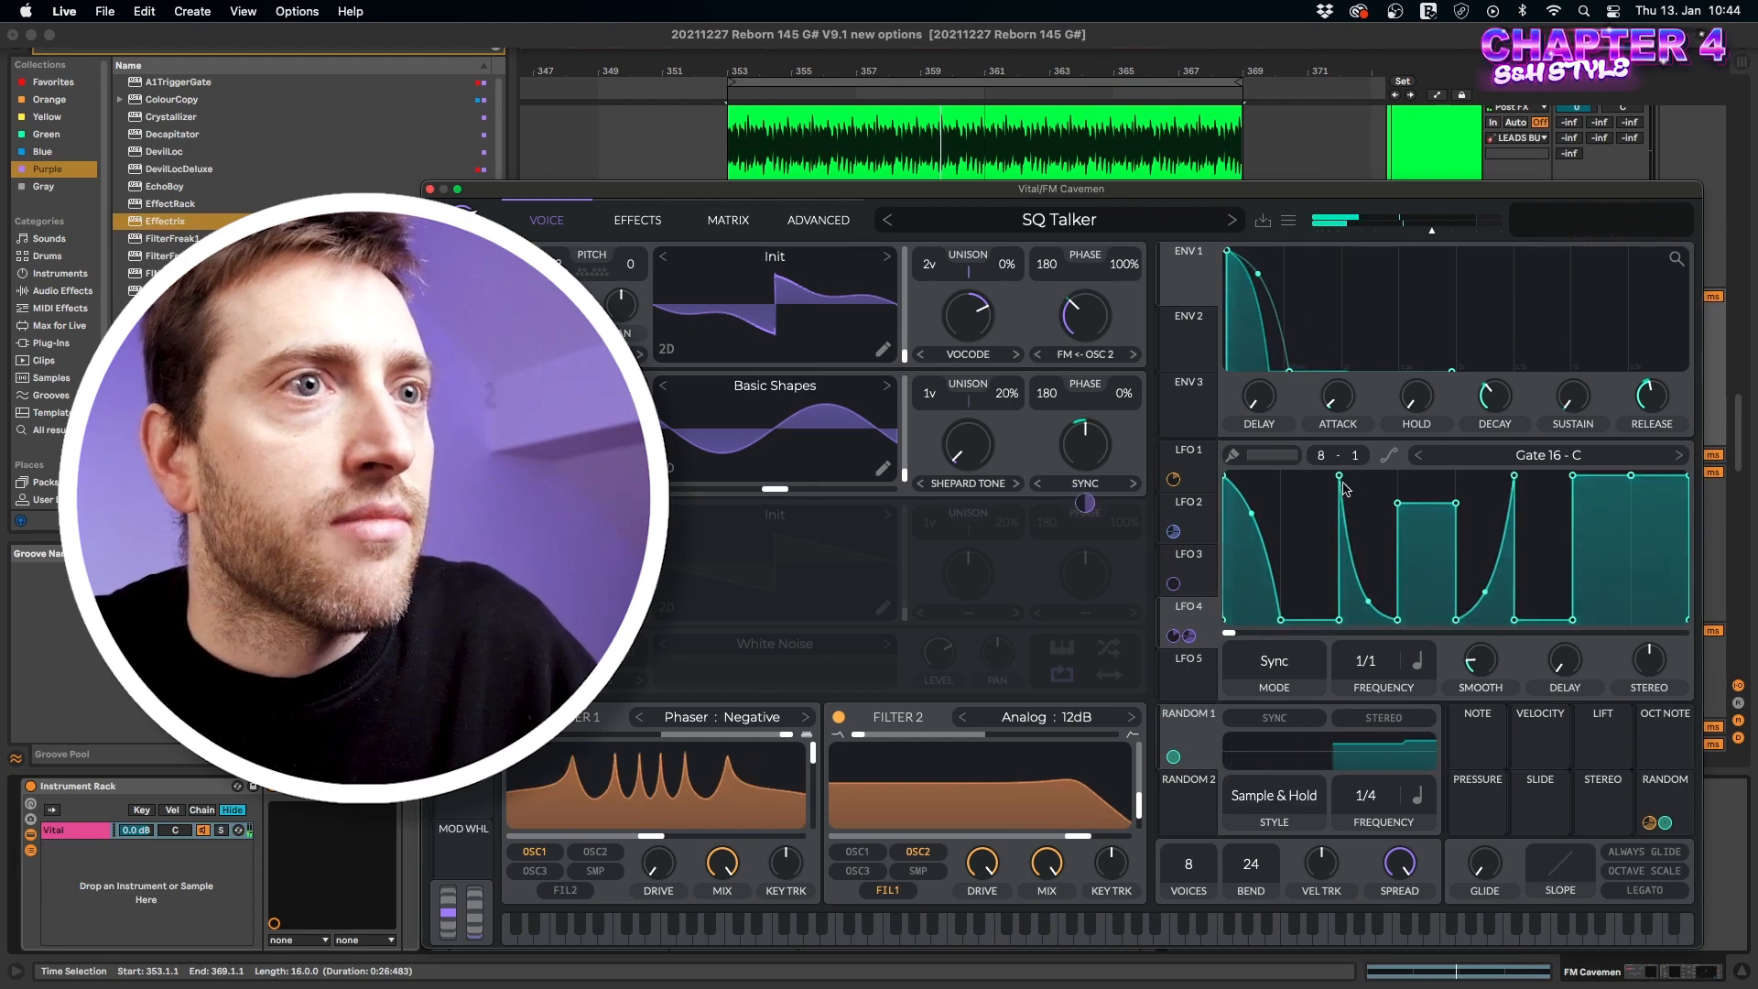
# Set note snapping in oscillator 1's transpose snap keyboard, and play the sequence.
pyautogui.click(591, 275)
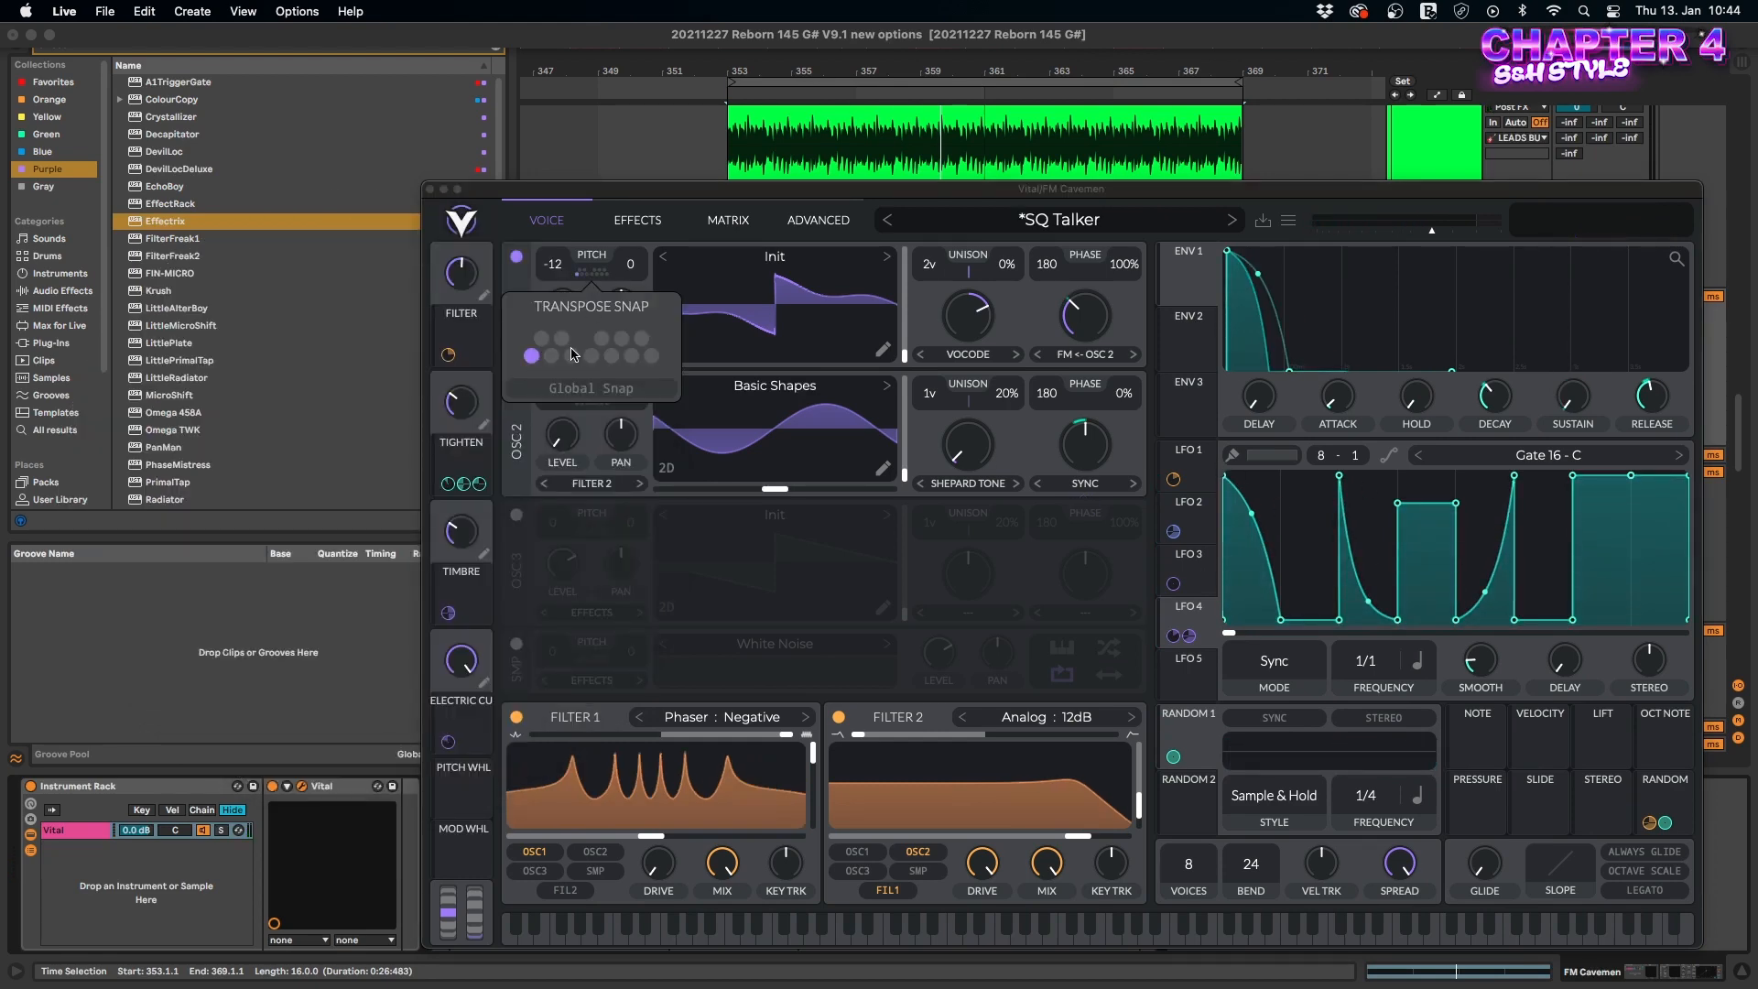
pyautogui.click(597, 272)
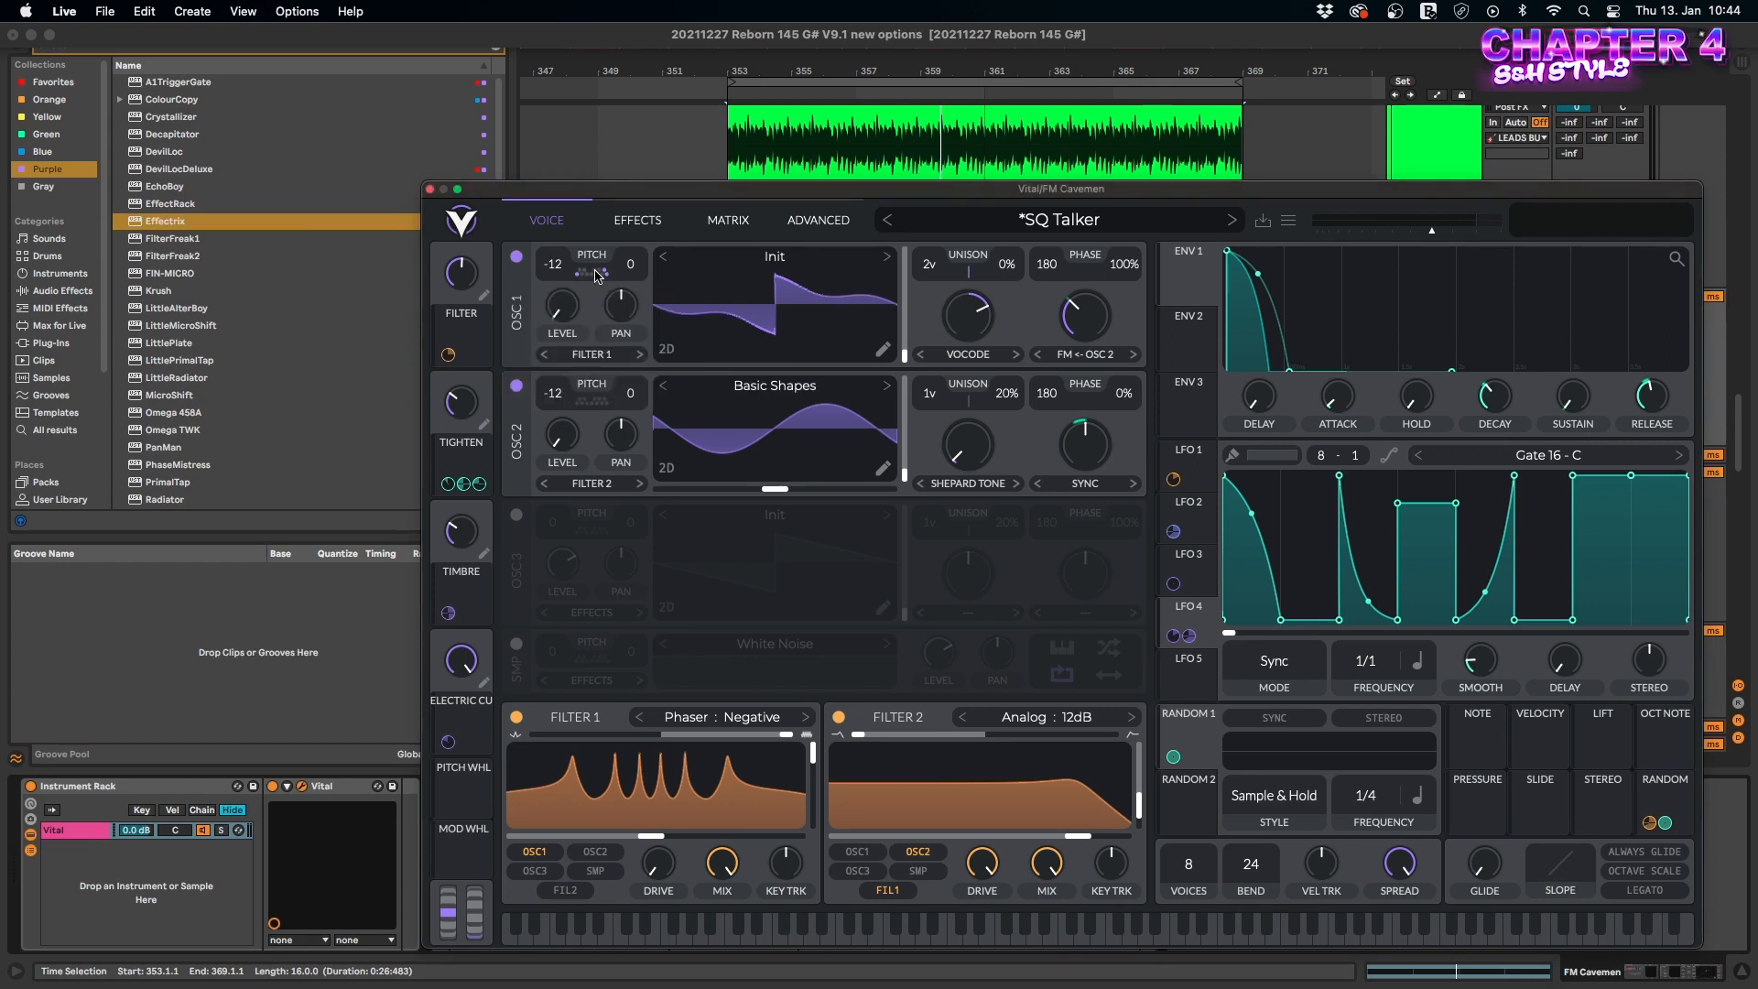
pyautogui.press('space')
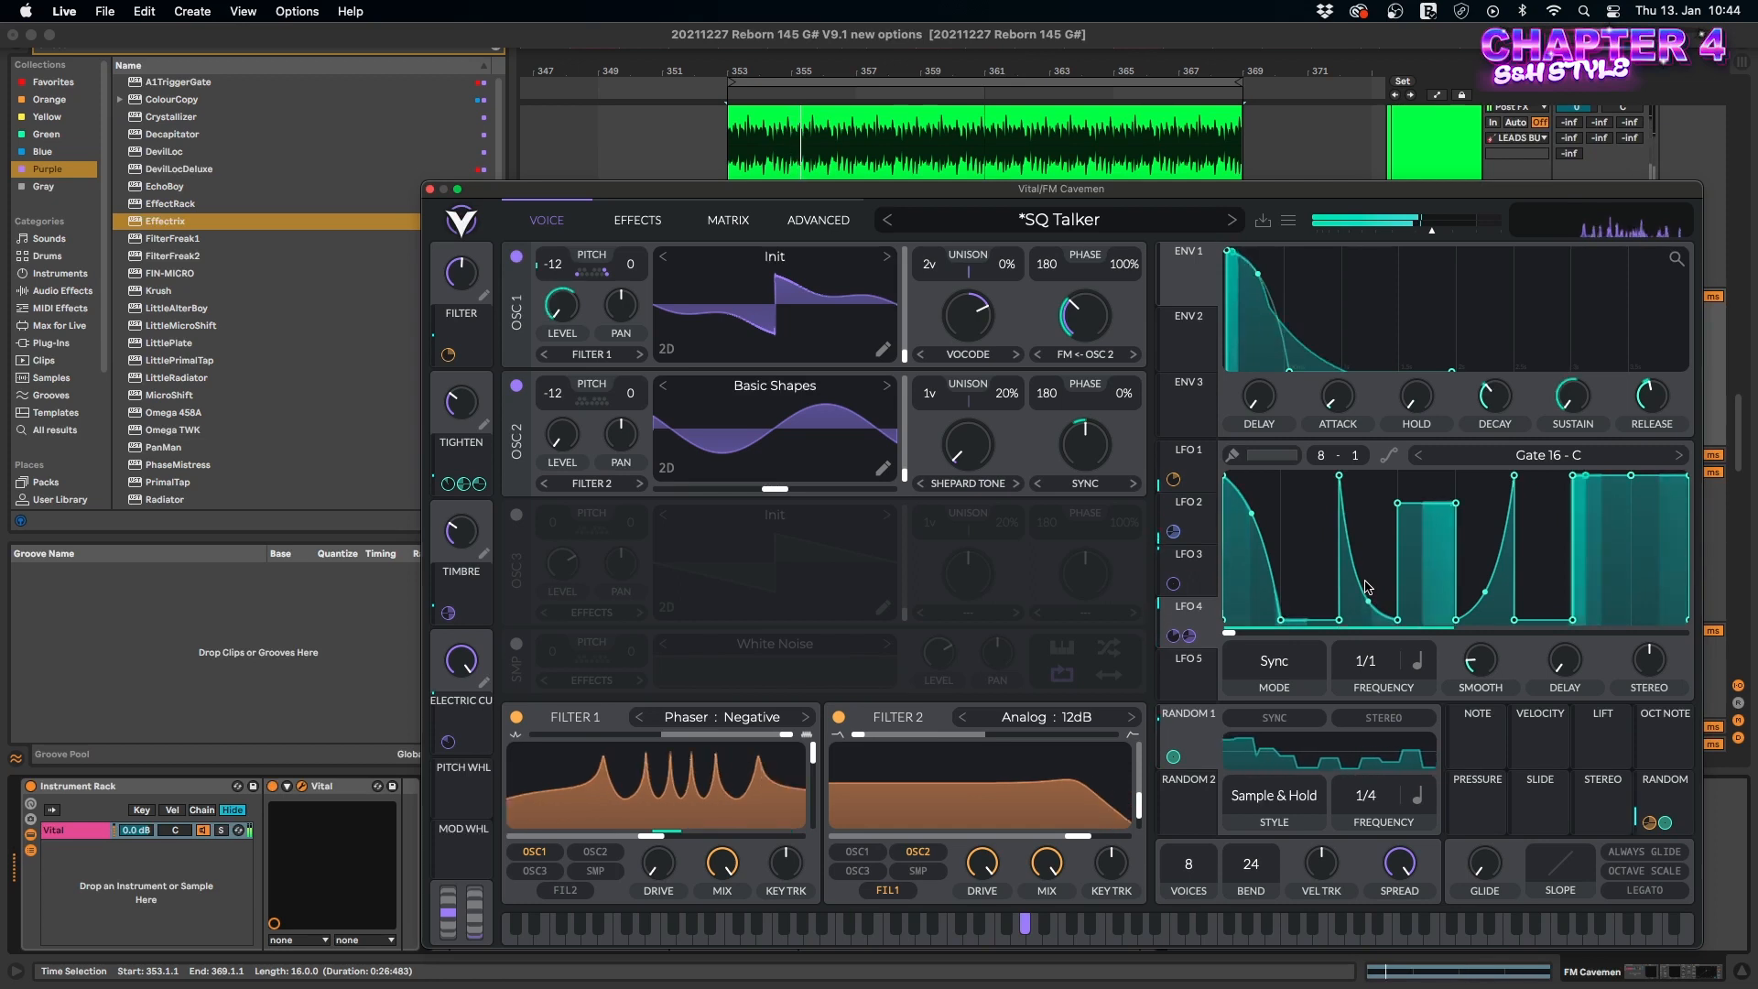
# Audition LFO 4 at a frequency of 1/2, return it to 1/1, and turn its smoothing fully down.
pyautogui.moveTo(1367, 664)
pyautogui.mouseDown()
pyautogui.moveTo(1367, 684)
pyautogui.moveTo(1369, 658)
pyautogui.mouseUp()
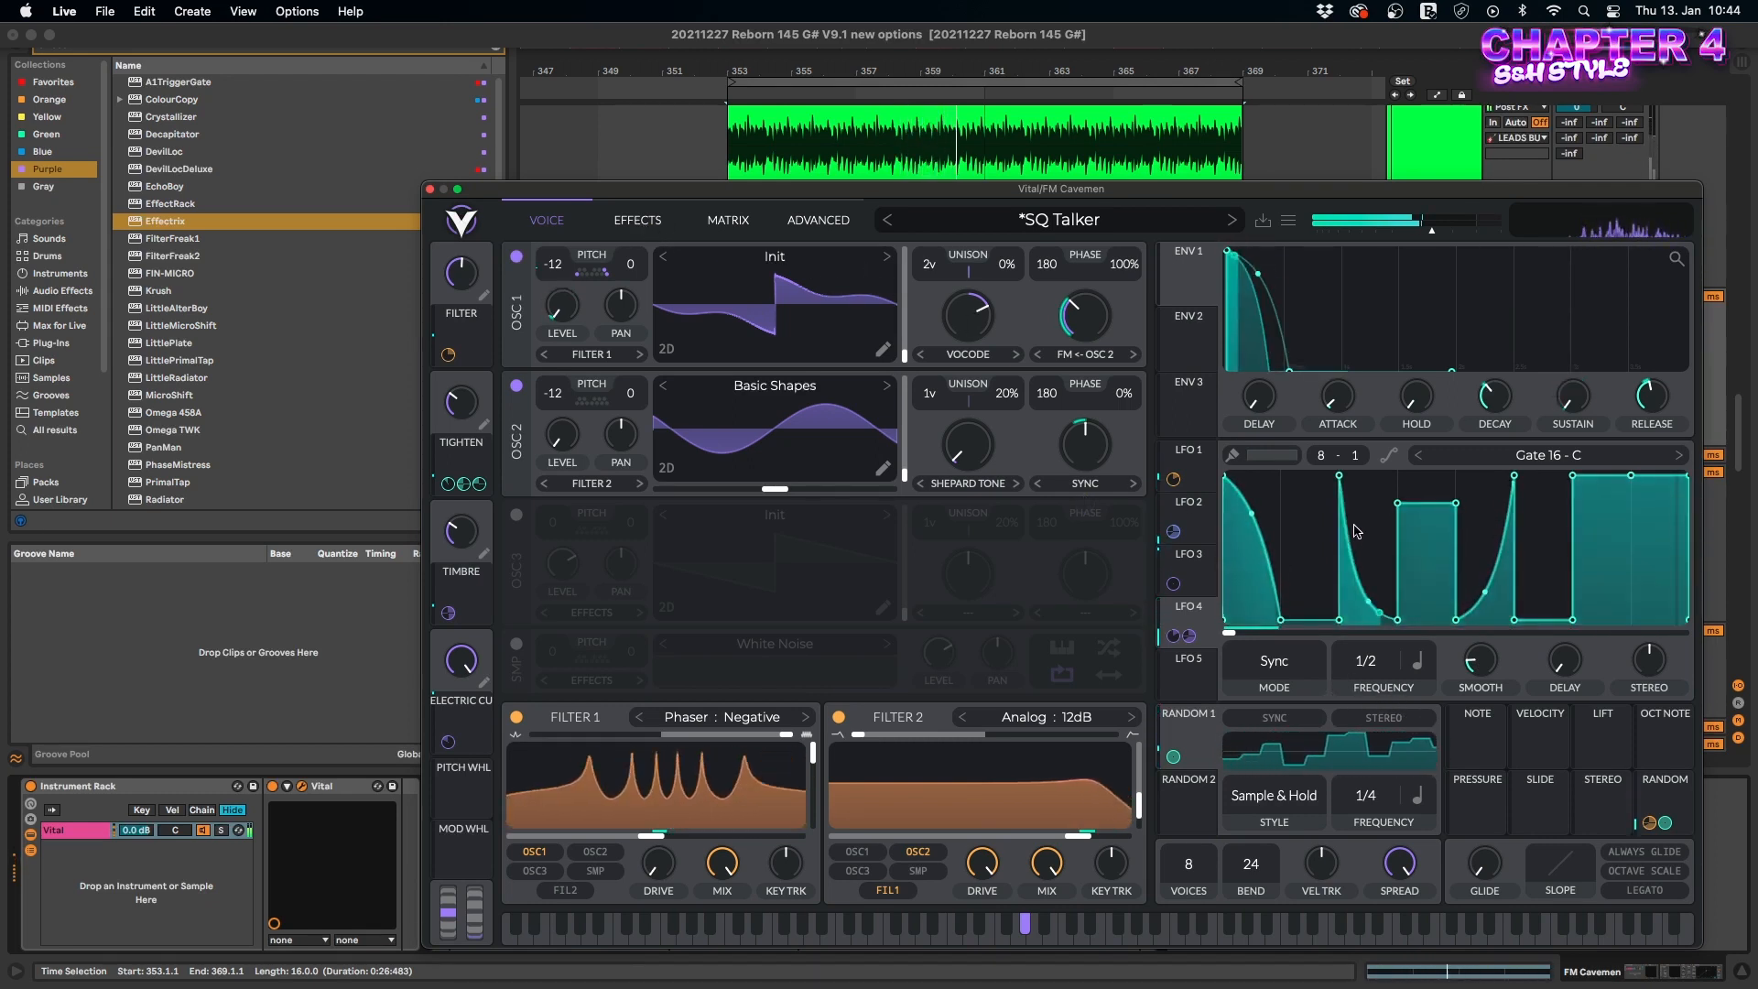
pyautogui.moveTo(1371, 667); pyautogui.dragTo(1369, 689)
pyautogui.moveTo(1480, 665); pyautogui.dragTo(1498, 721)
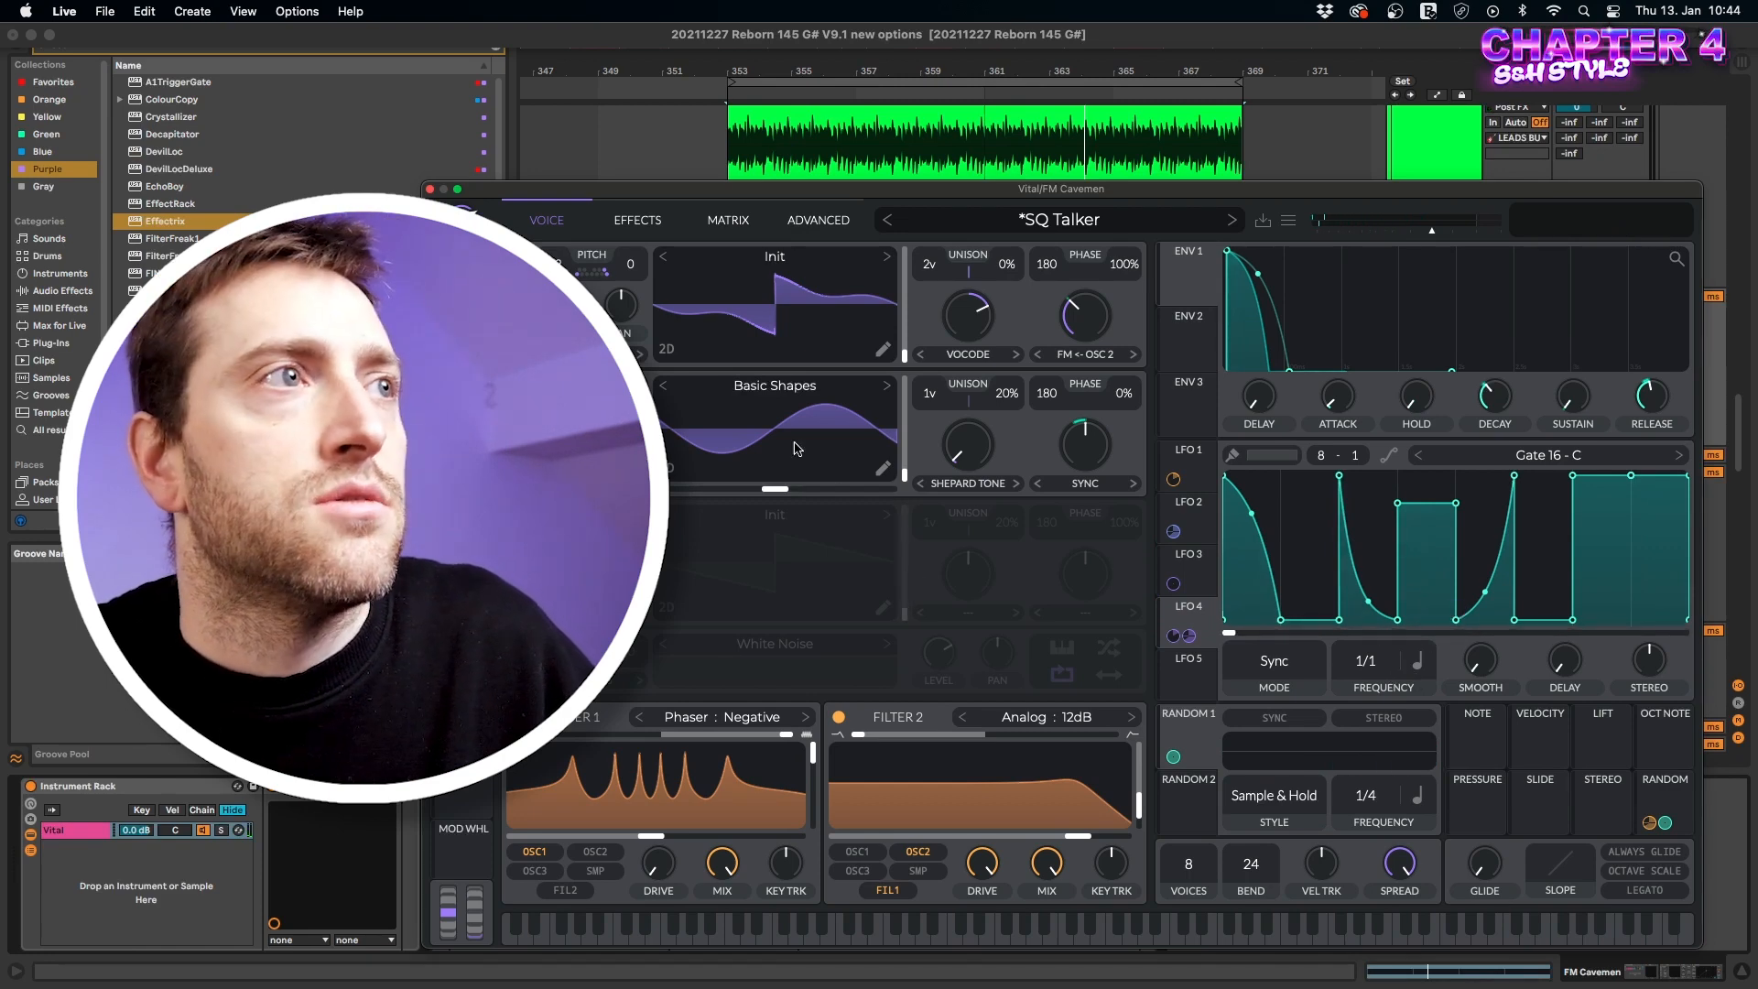
# Set LFO 4's horizontal grid to 9, and assign LFO 4 to the Timbre macro with a reduced modulation amount.
pyautogui.scroll(1, 1390, 580)
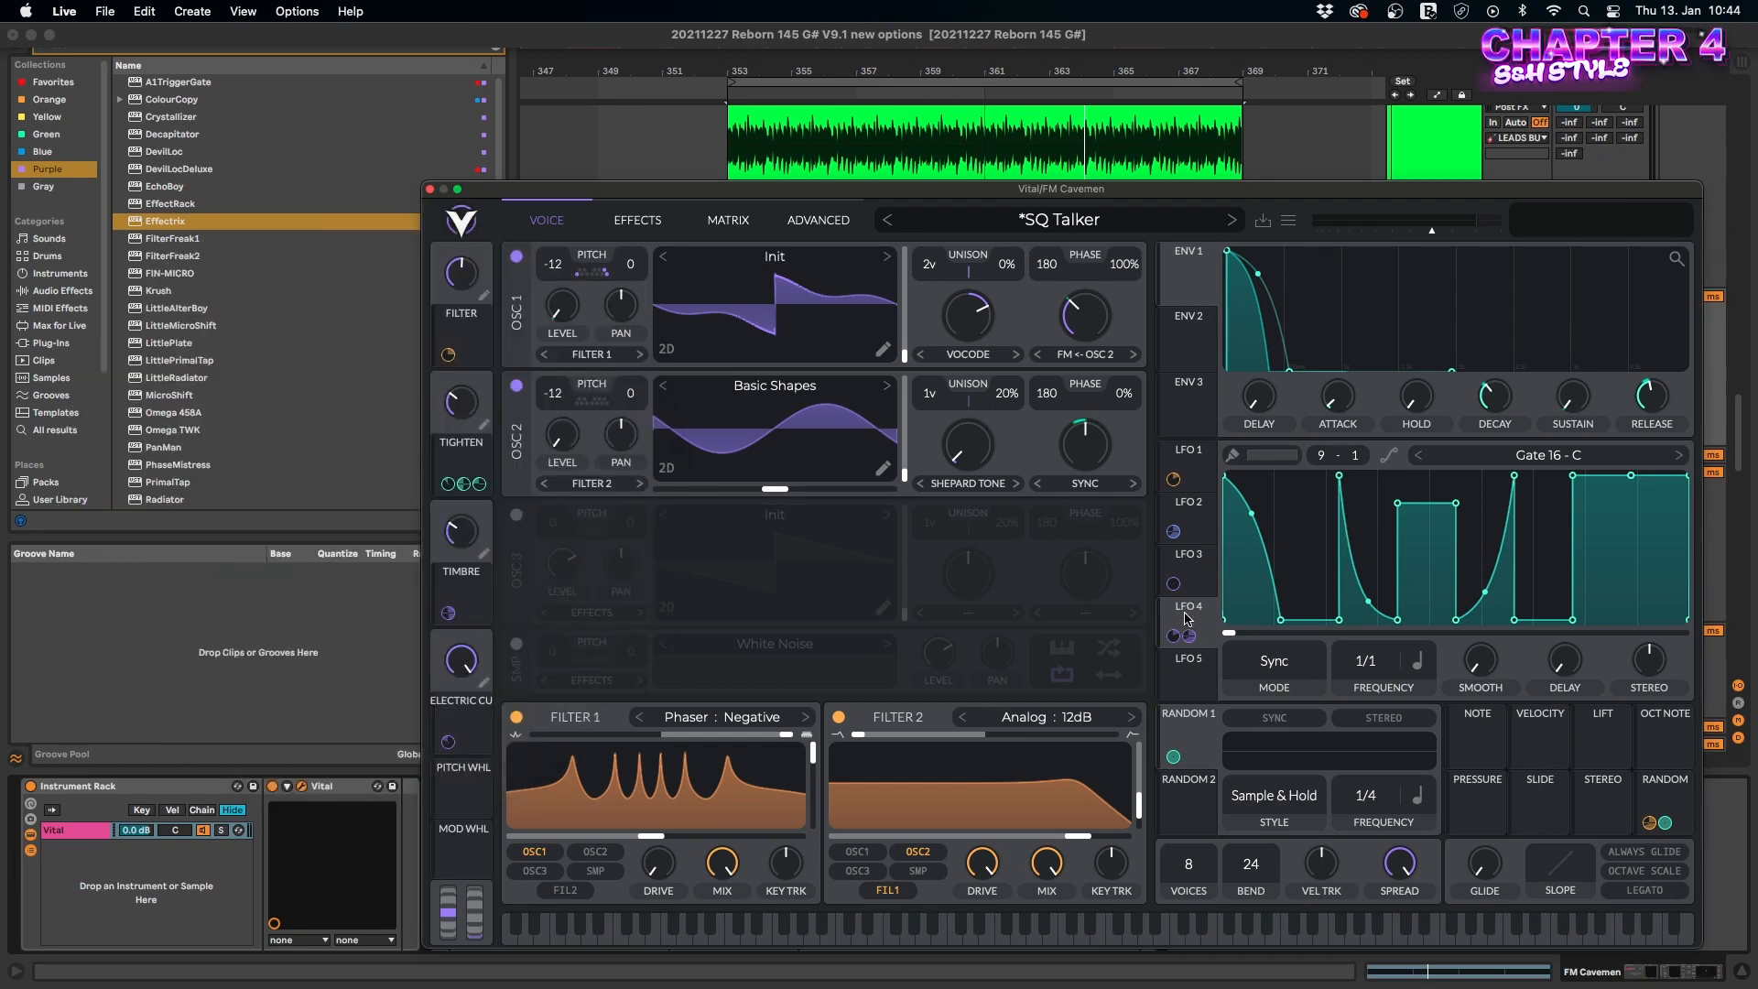
pyautogui.moveTo(1189, 619); pyautogui.dragTo(463, 531)
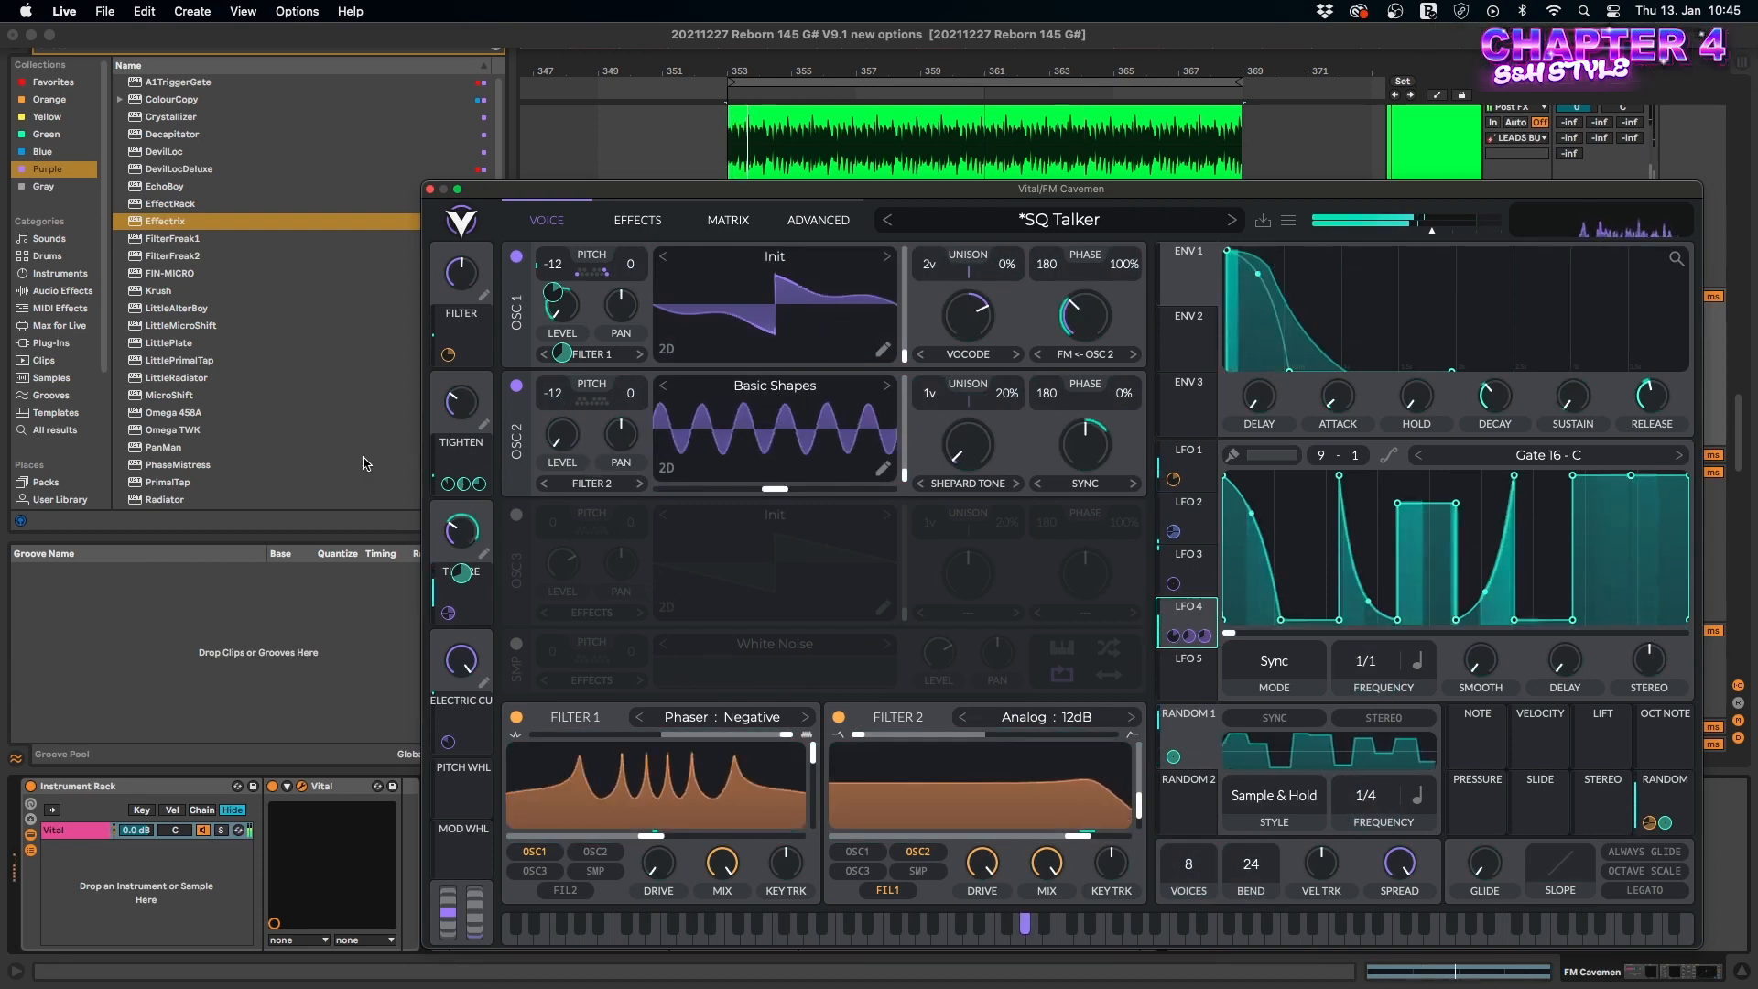
pyautogui.moveTo(462, 573); pyautogui.dragTo(462, 612)
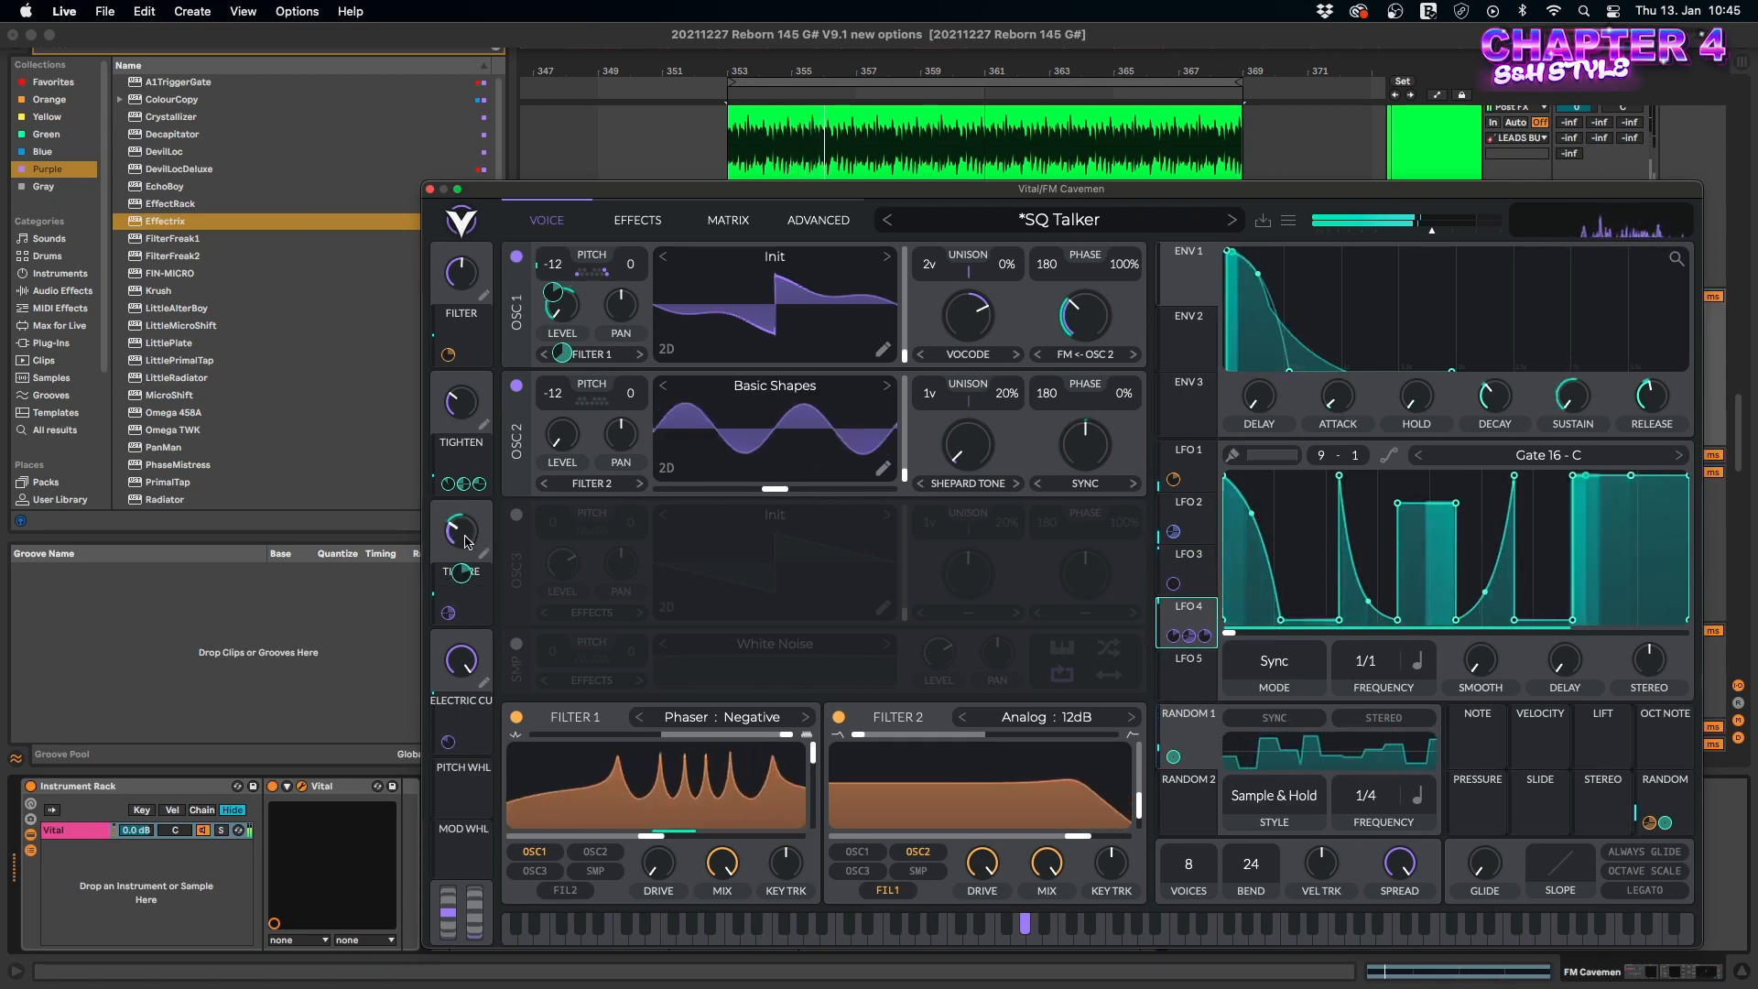
pyautogui.moveTo(462, 573); pyautogui.dragTo(462, 611)
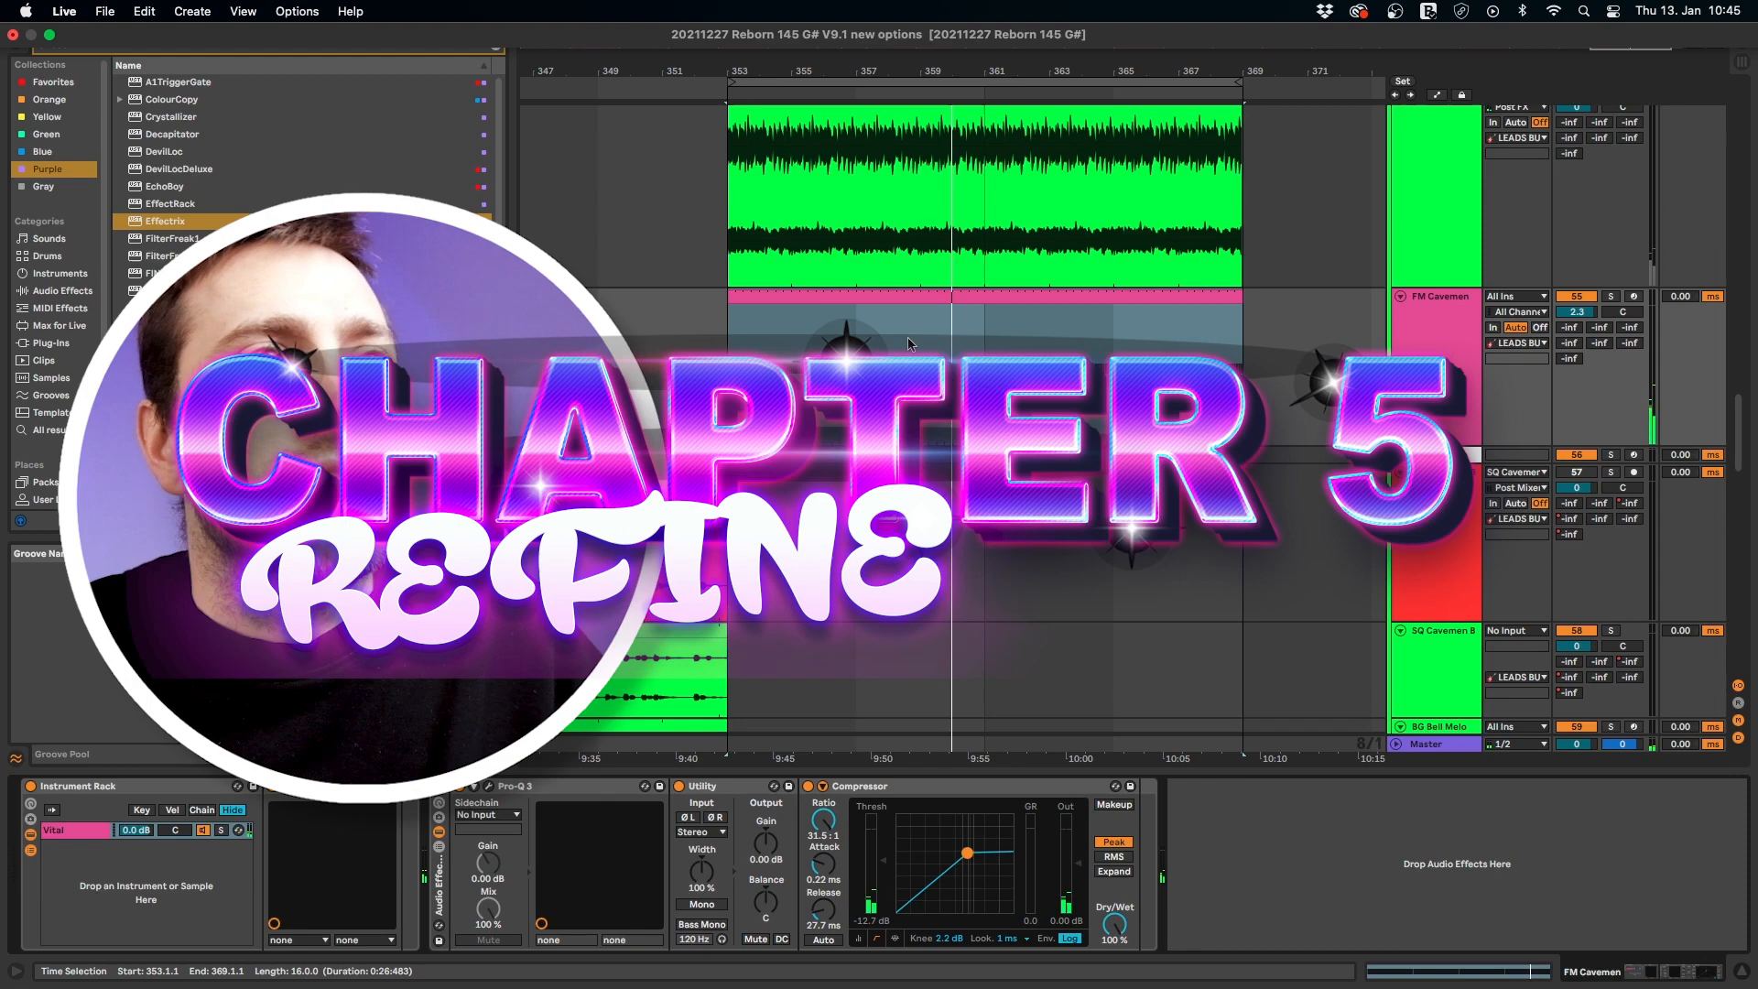
# Set the arrangement to a fixed 1/8 grid.
pyautogui.scroll(3, 916, 367)
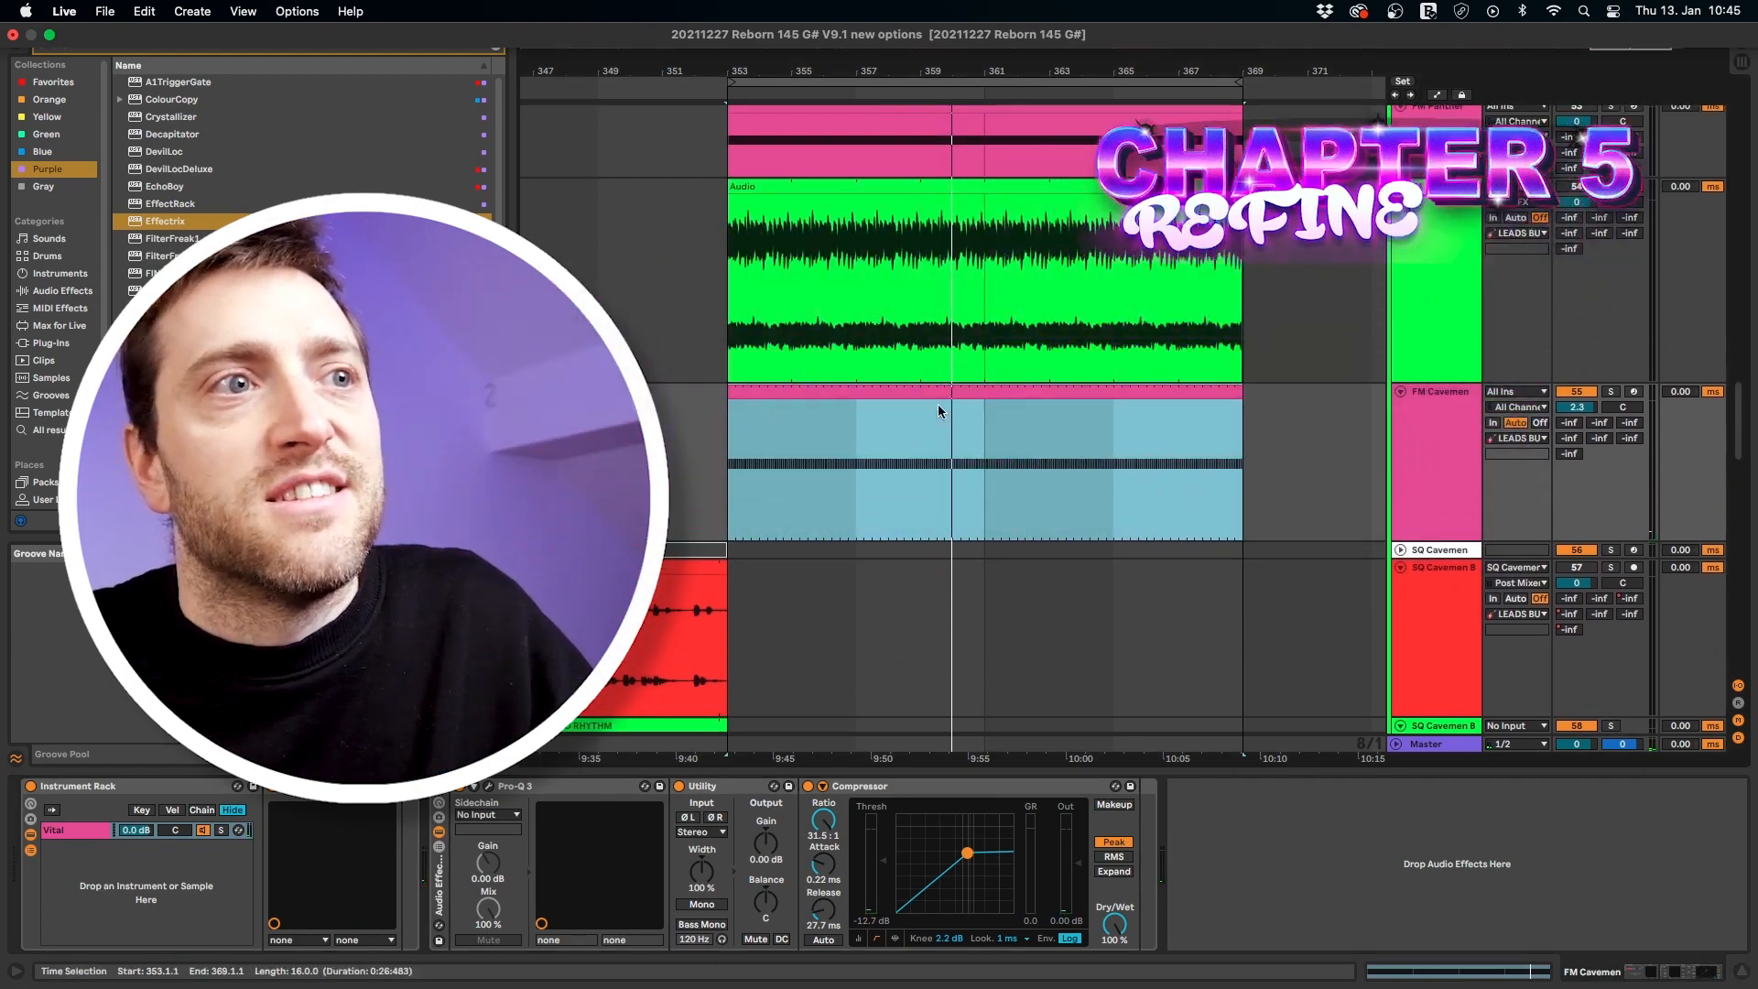
pyautogui.scroll(2, 910, 407)
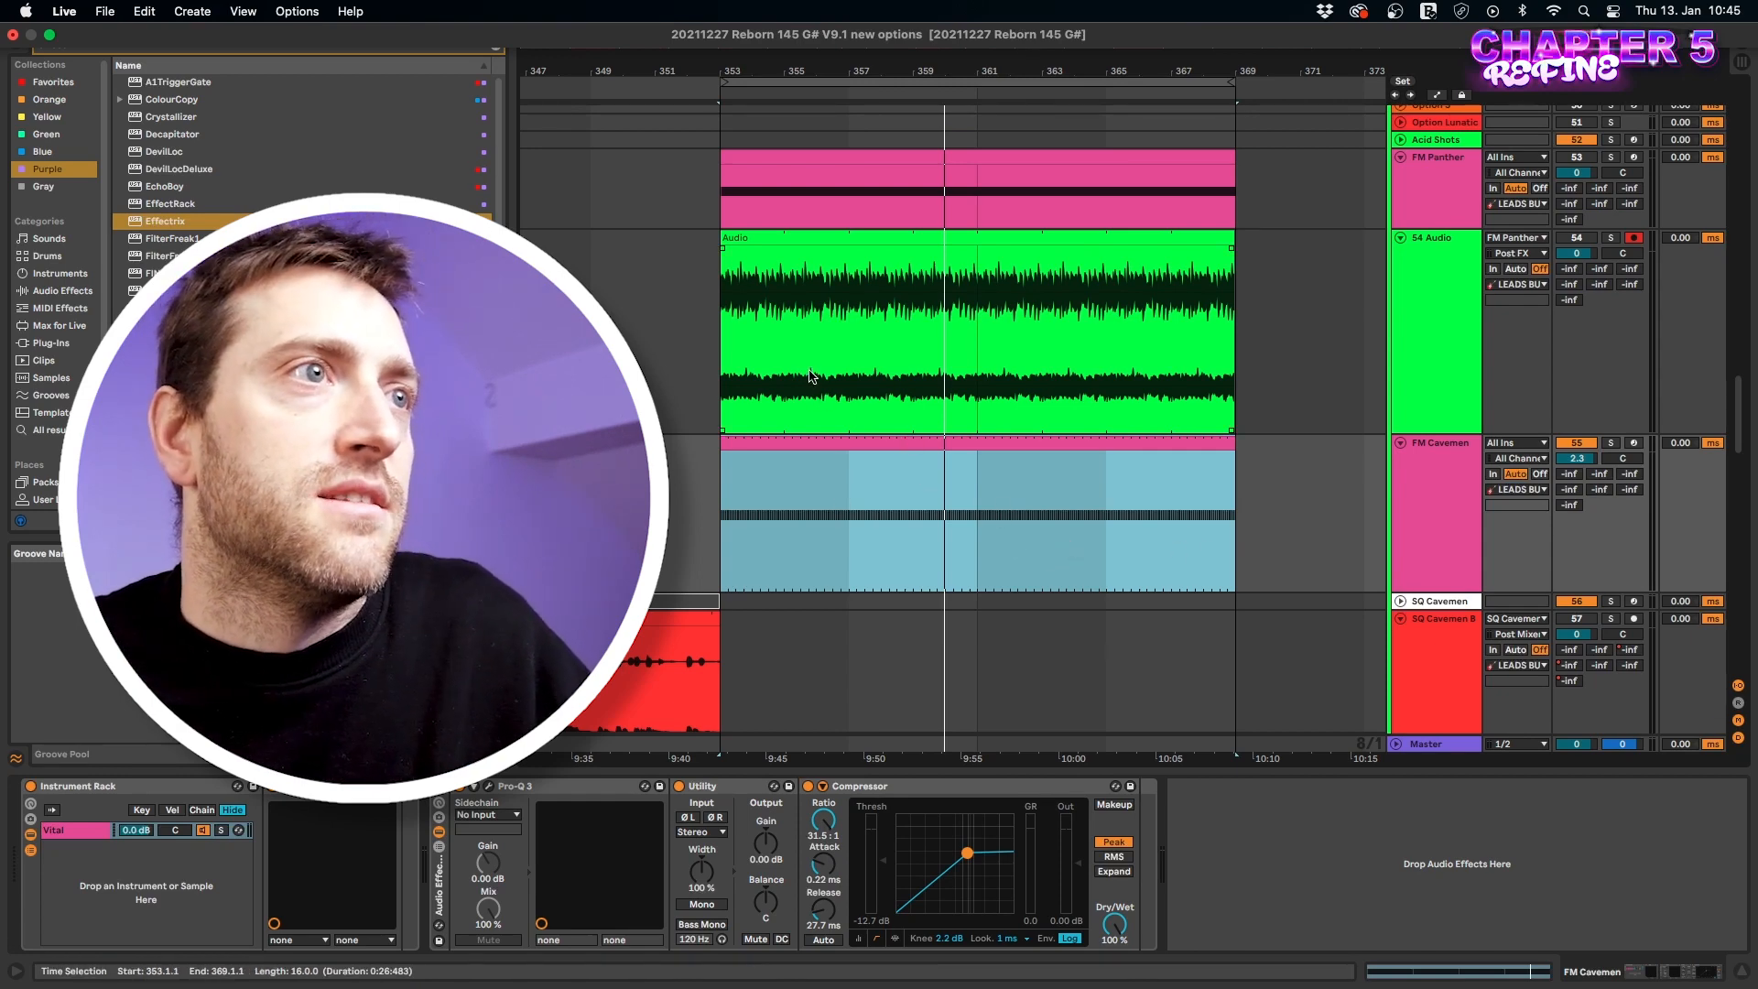
pyautogui.scroll(2, 818, 379)
pyautogui.keyDown('ctrl'); pyautogui.scroll(3, 805, 385); pyautogui.keyUp('ctrl')
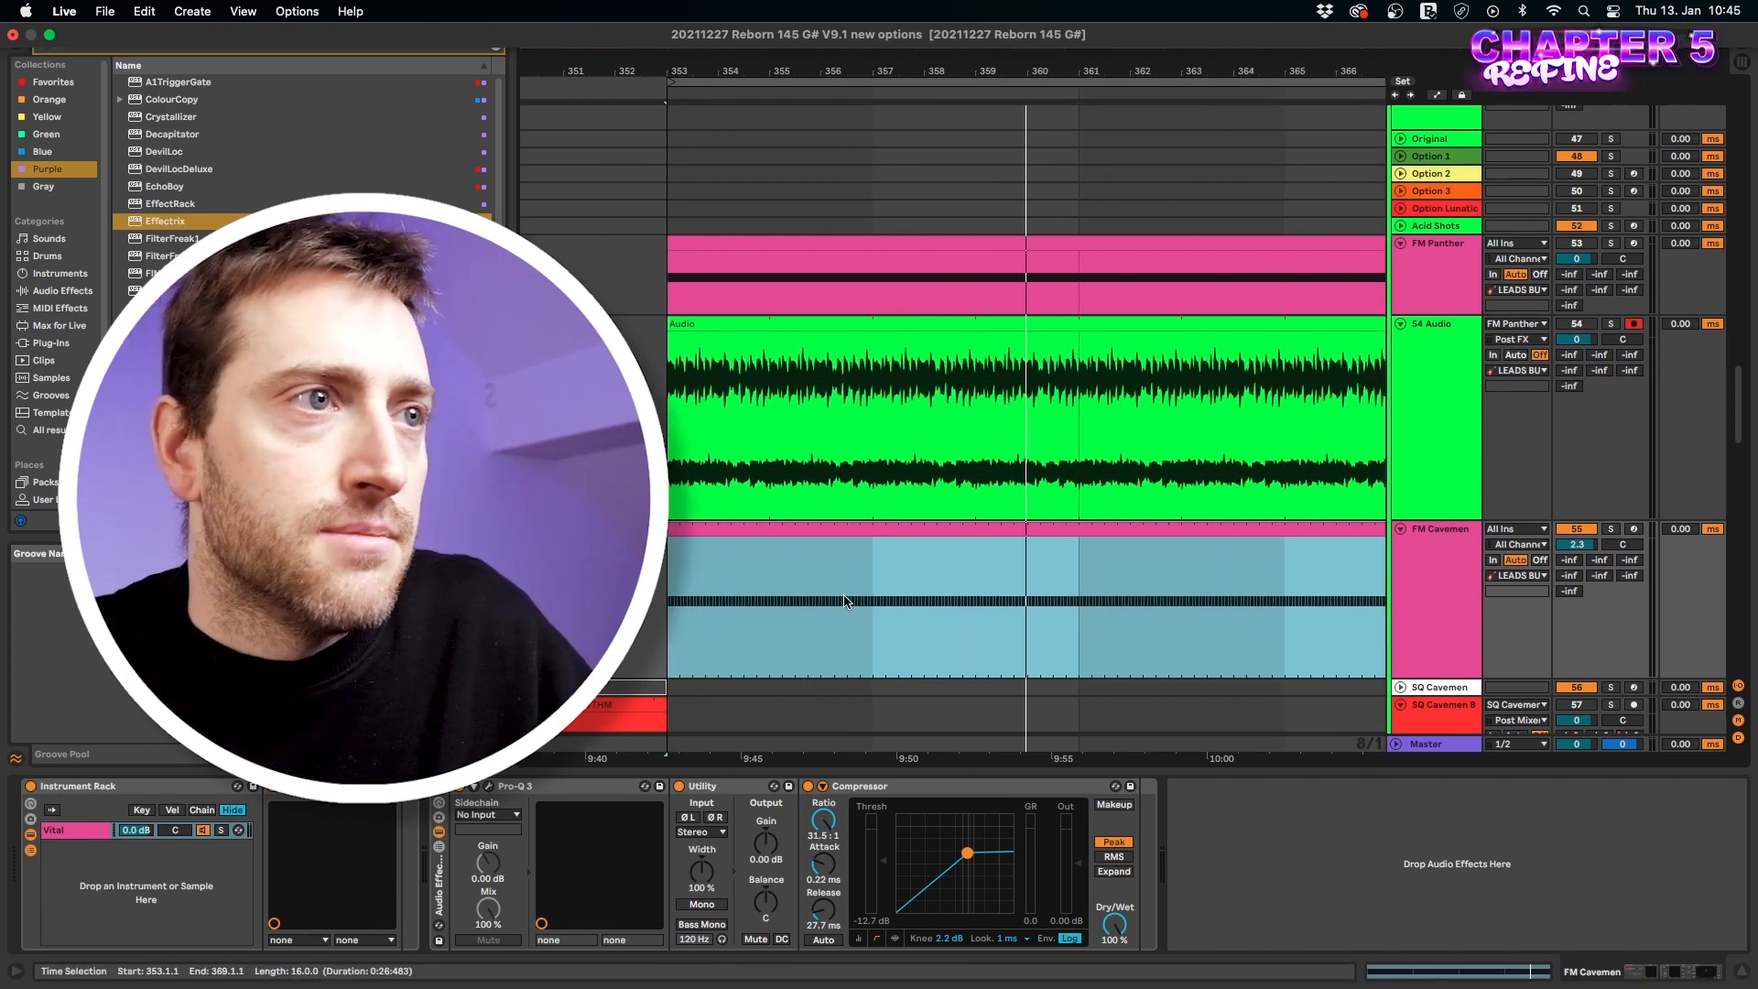
pyautogui.rightClick(808, 567)
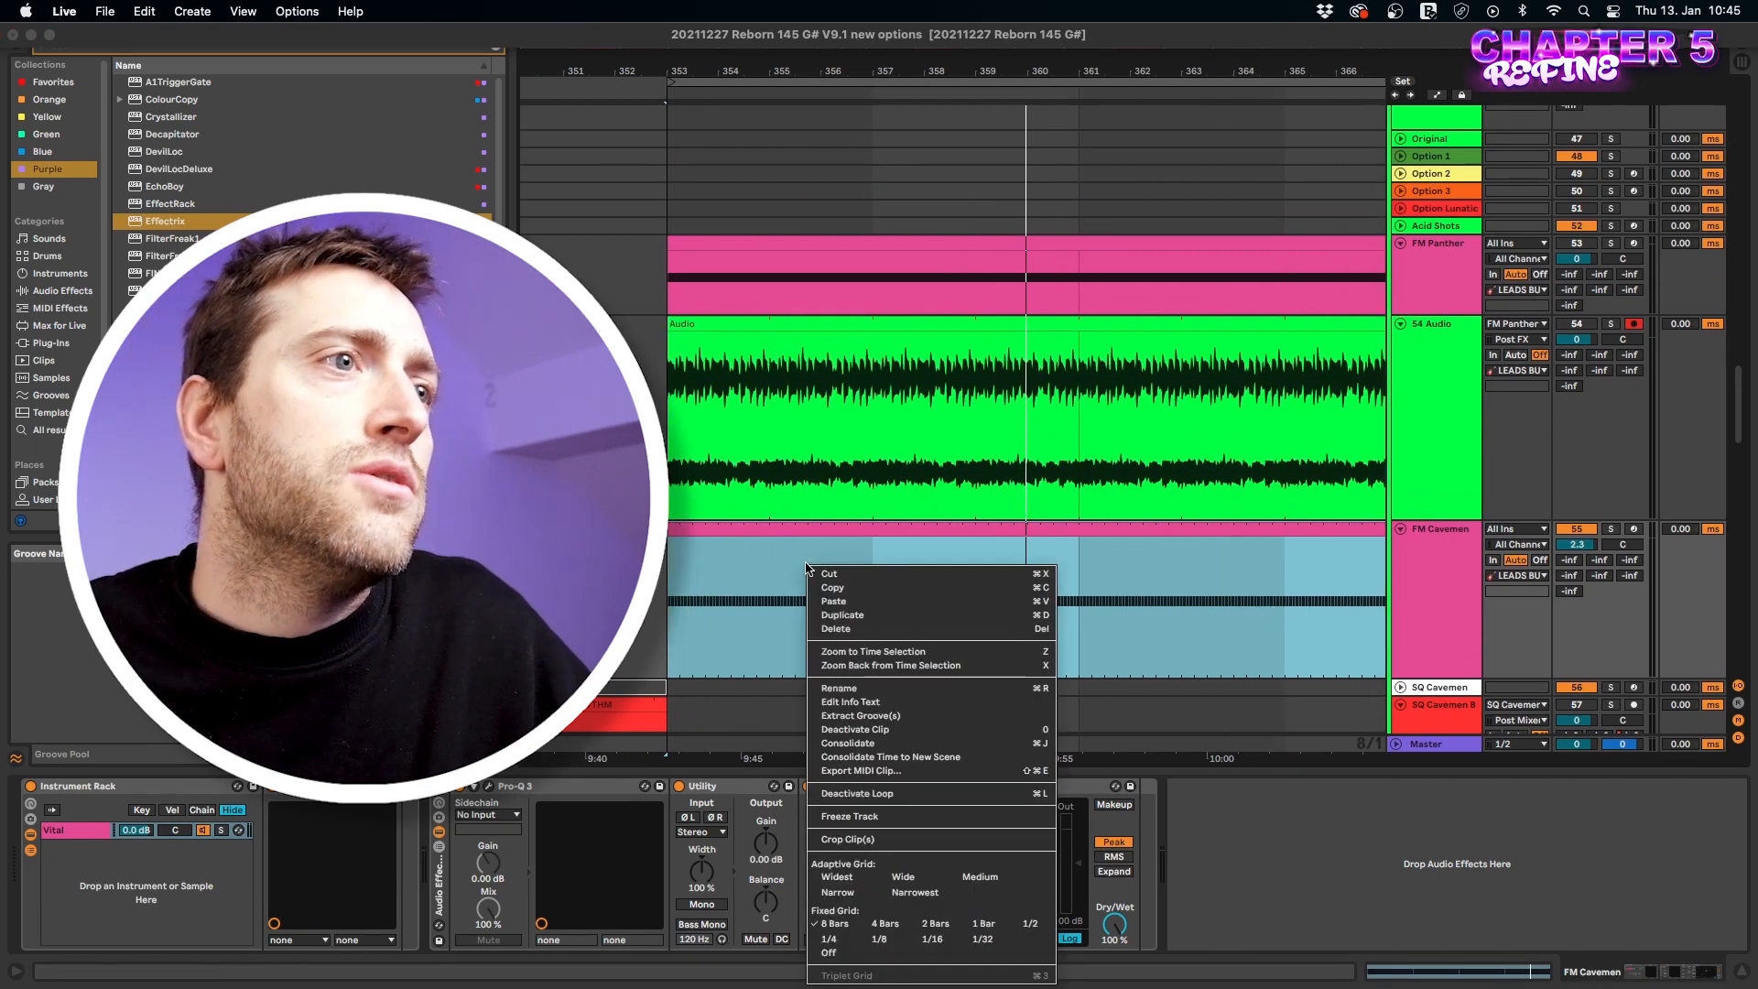
pyautogui.click(880, 939)
# Isolate the passage from 356.3.3 to 357.1.1 in the 54 Audio clip by deactivating it, and reactivate it.
pyautogui.scroll(-2, 1294, 523)
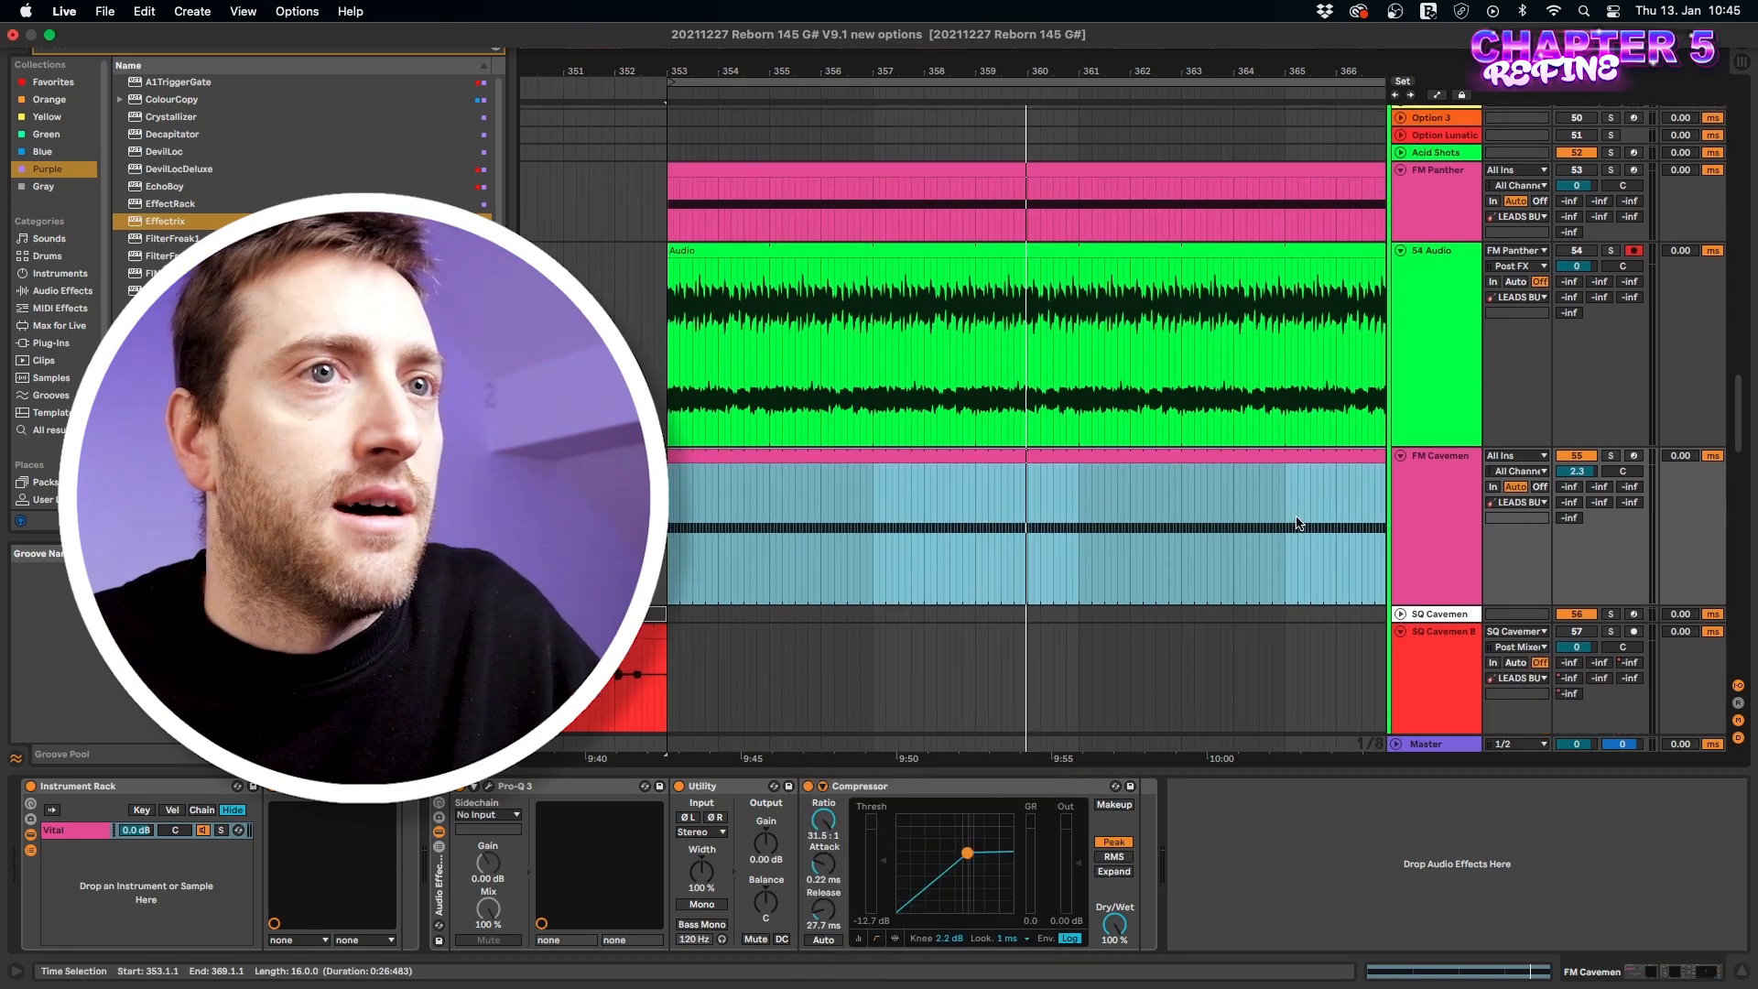
pyautogui.scroll(3, 733, 428)
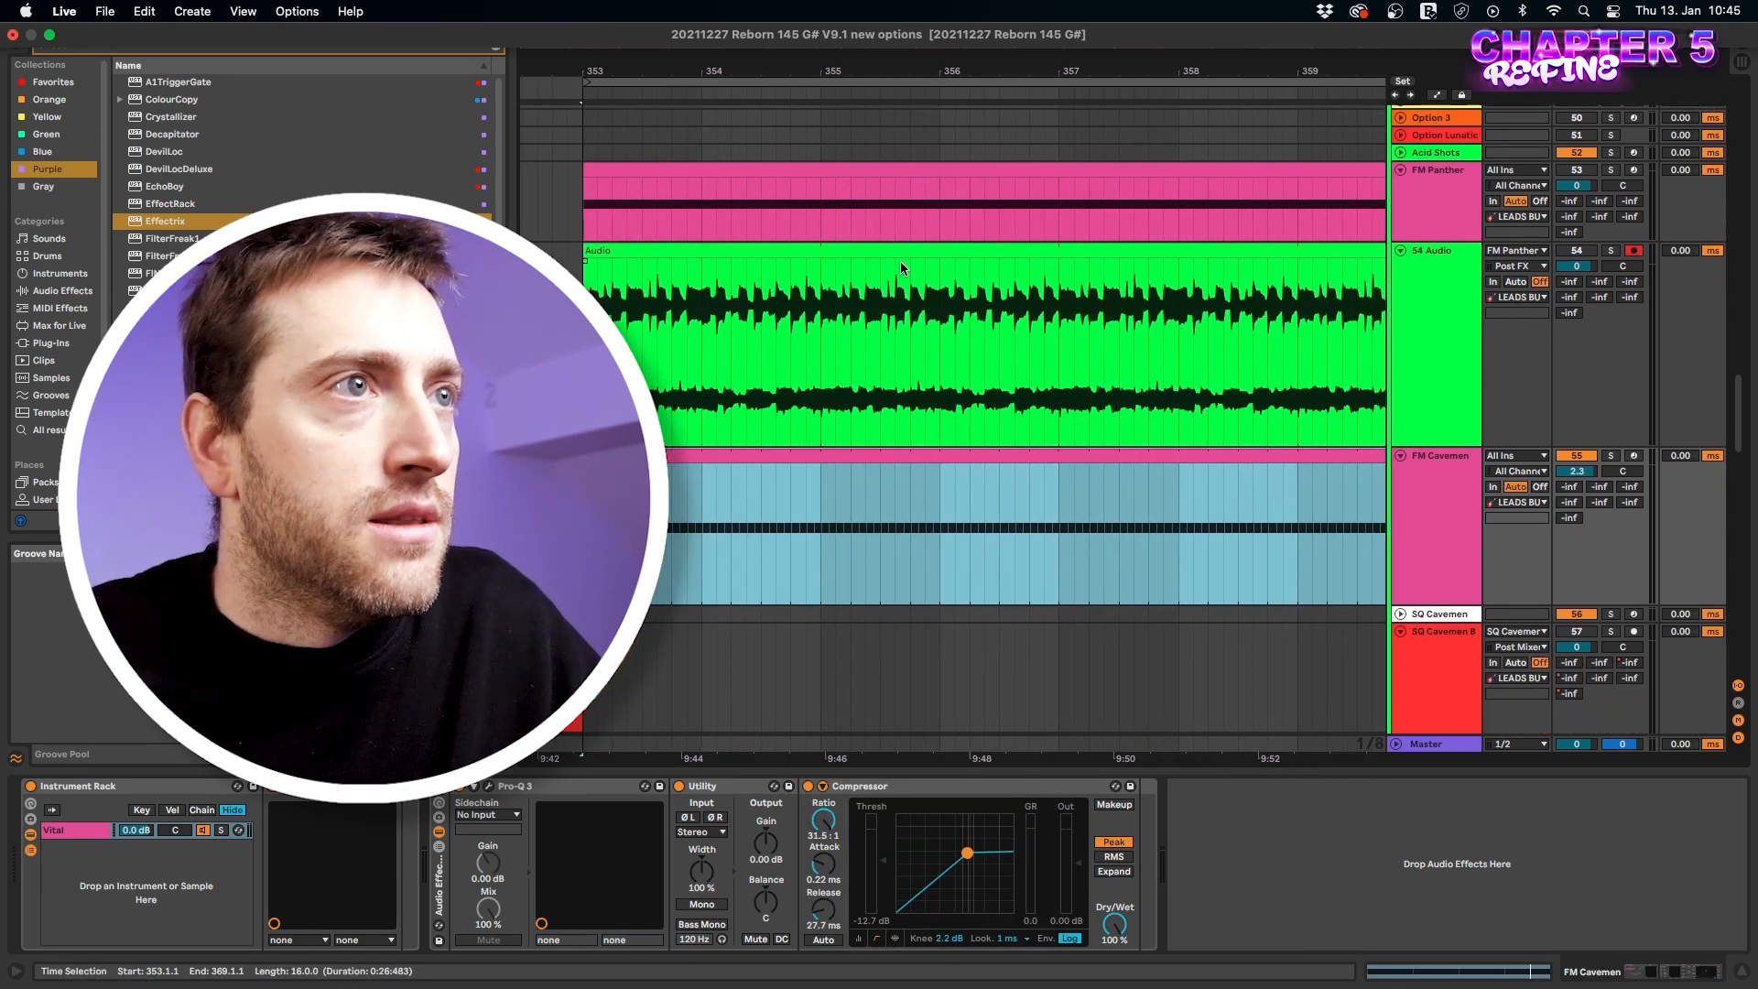
pyautogui.moveTo(822, 331); pyautogui.dragTo(865, 337)
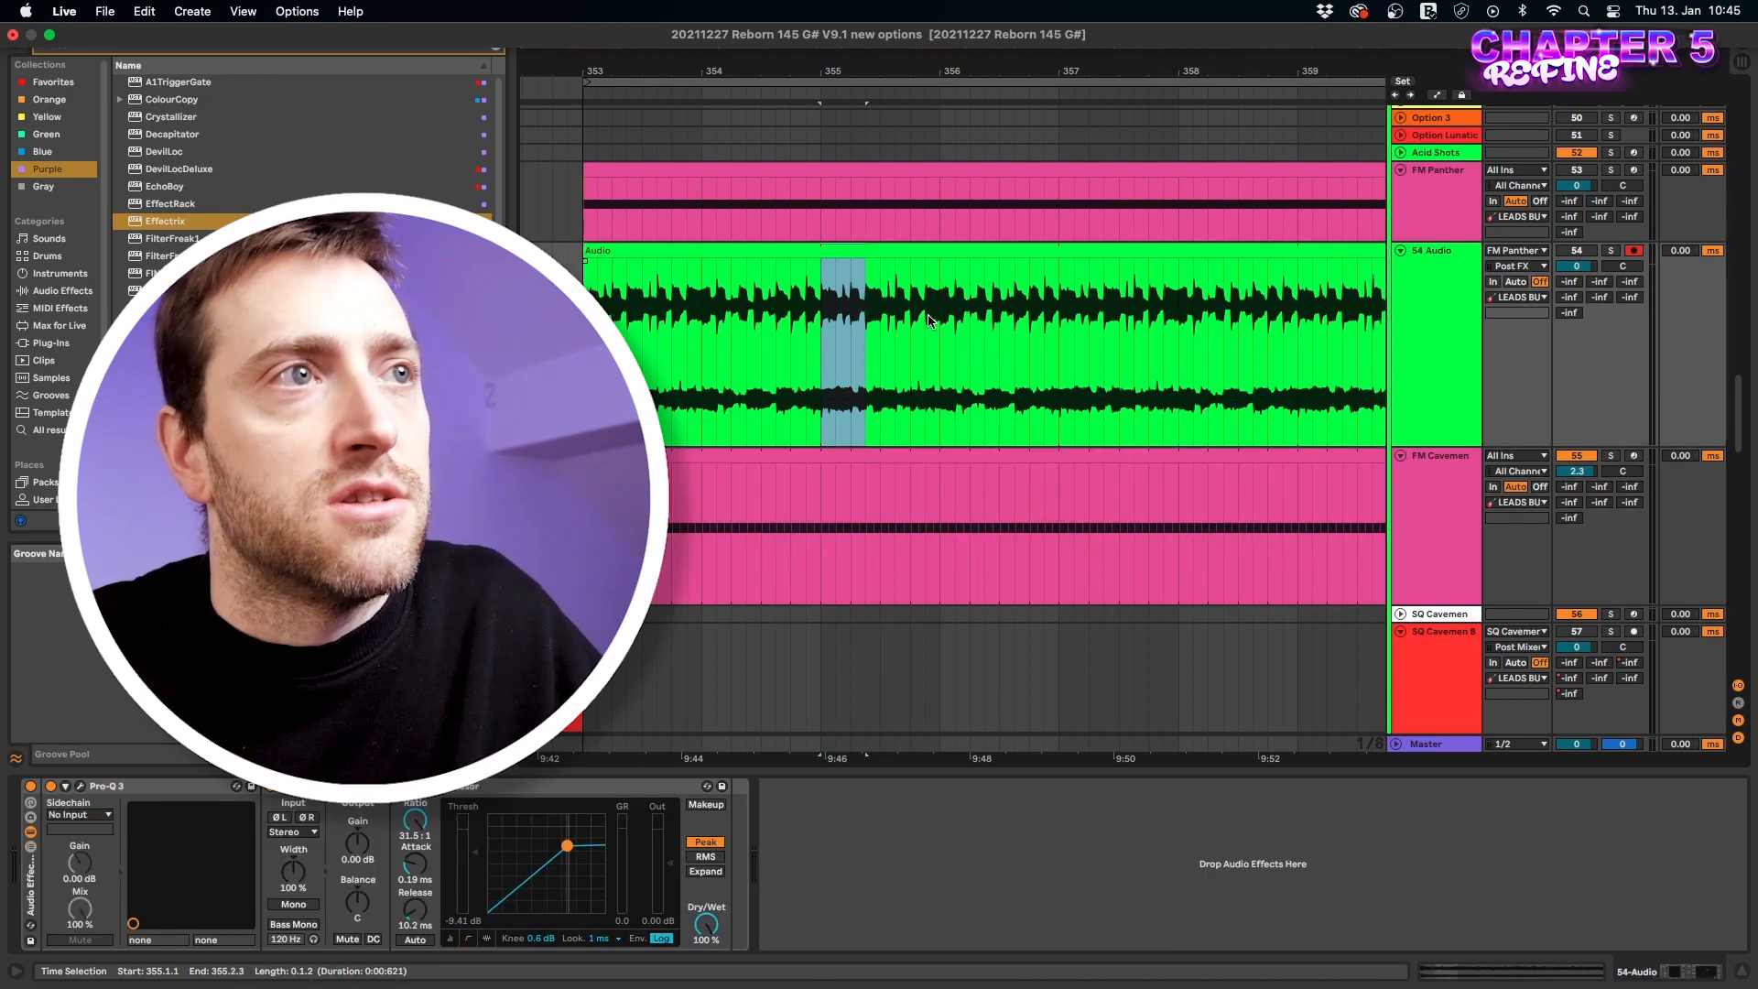
pyautogui.moveTo(1017, 329); pyautogui.dragTo(1058, 331)
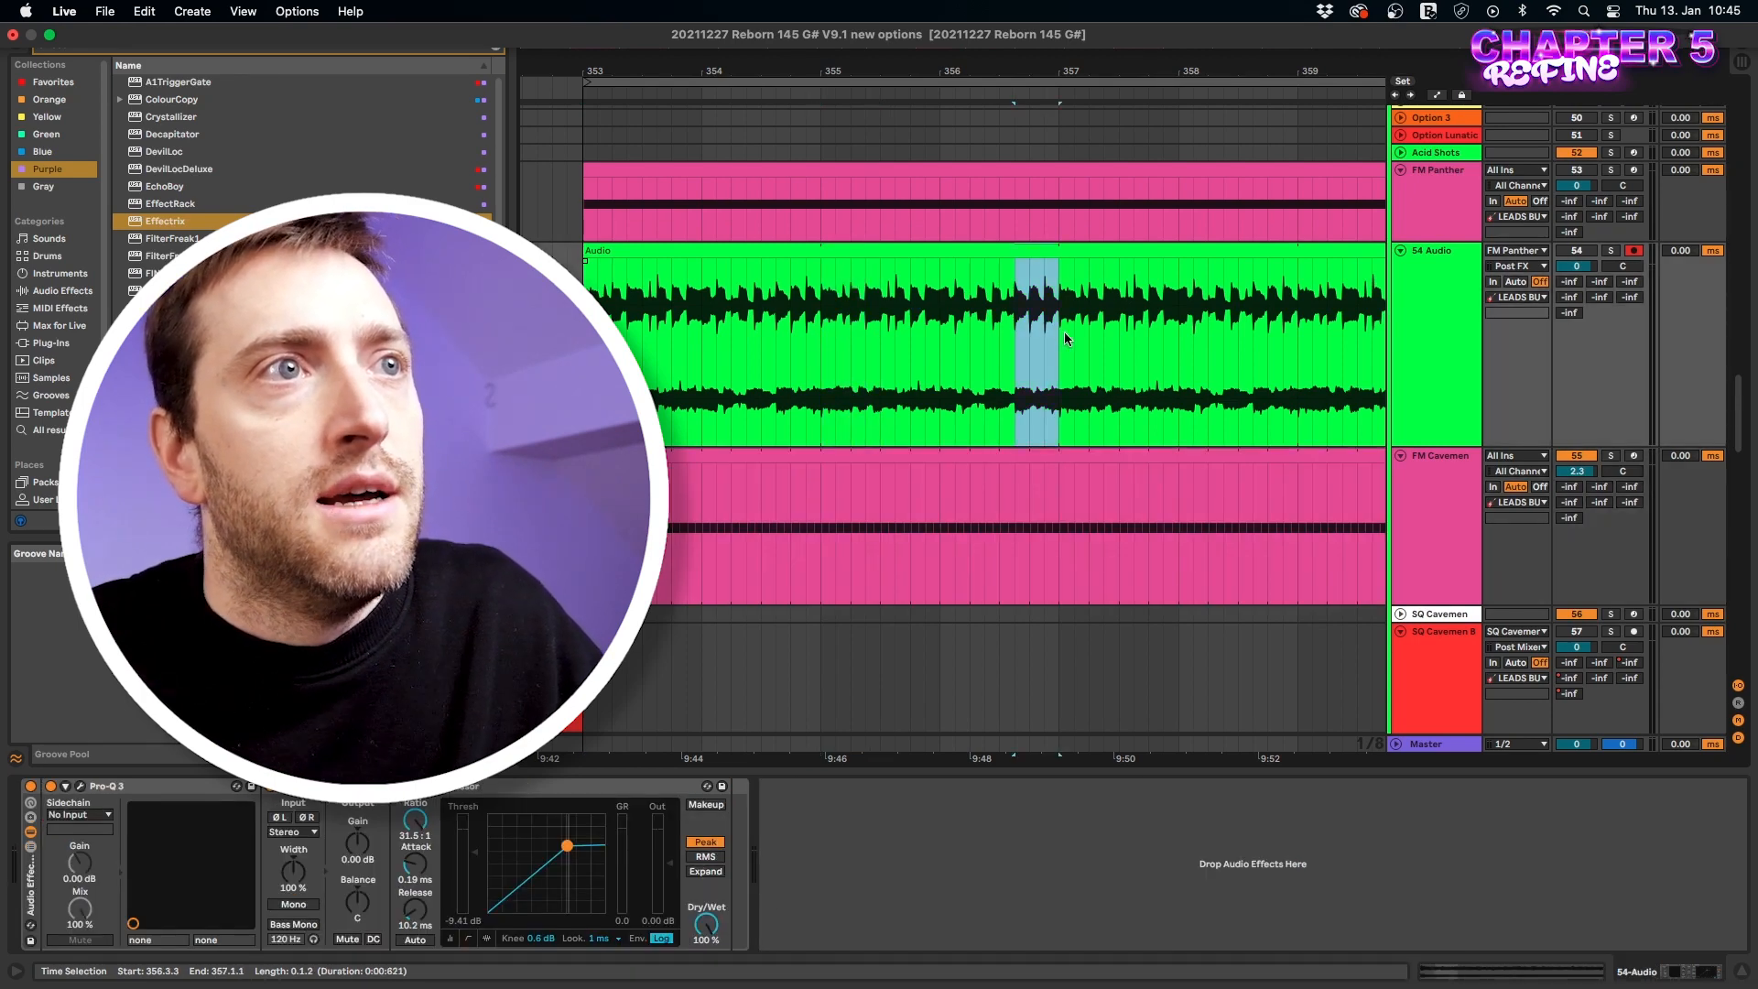
pyautogui.press('0')
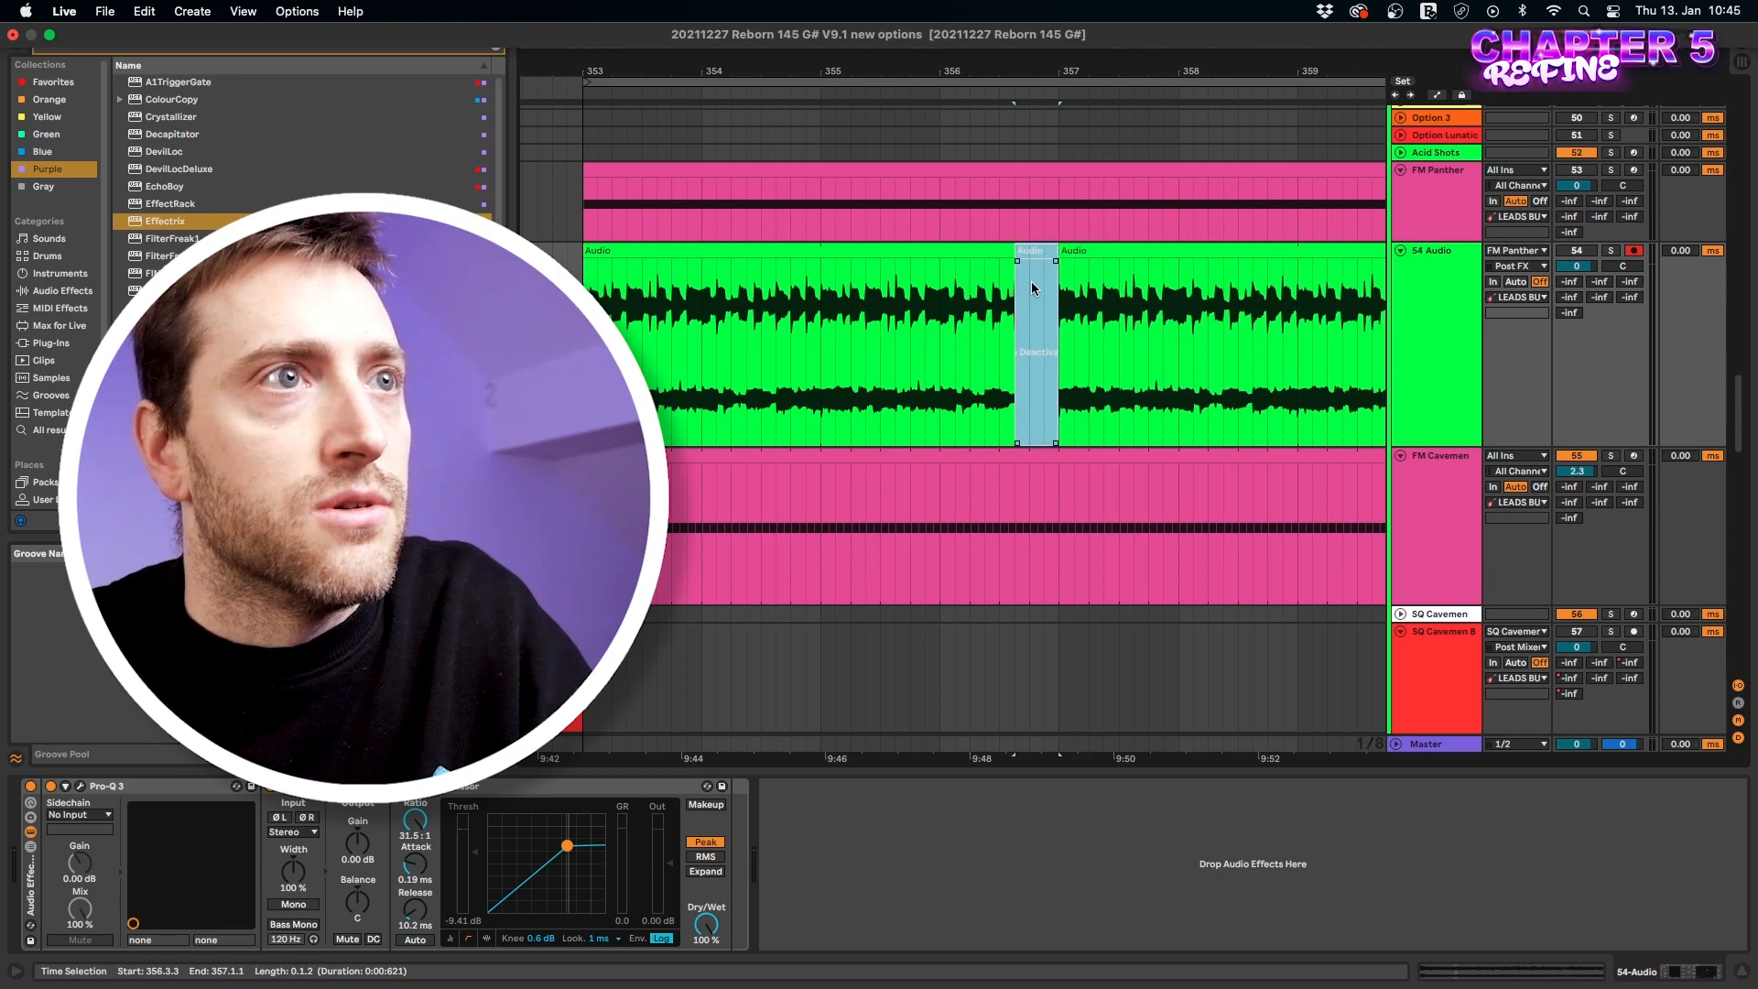
pyautogui.click(1035, 252)
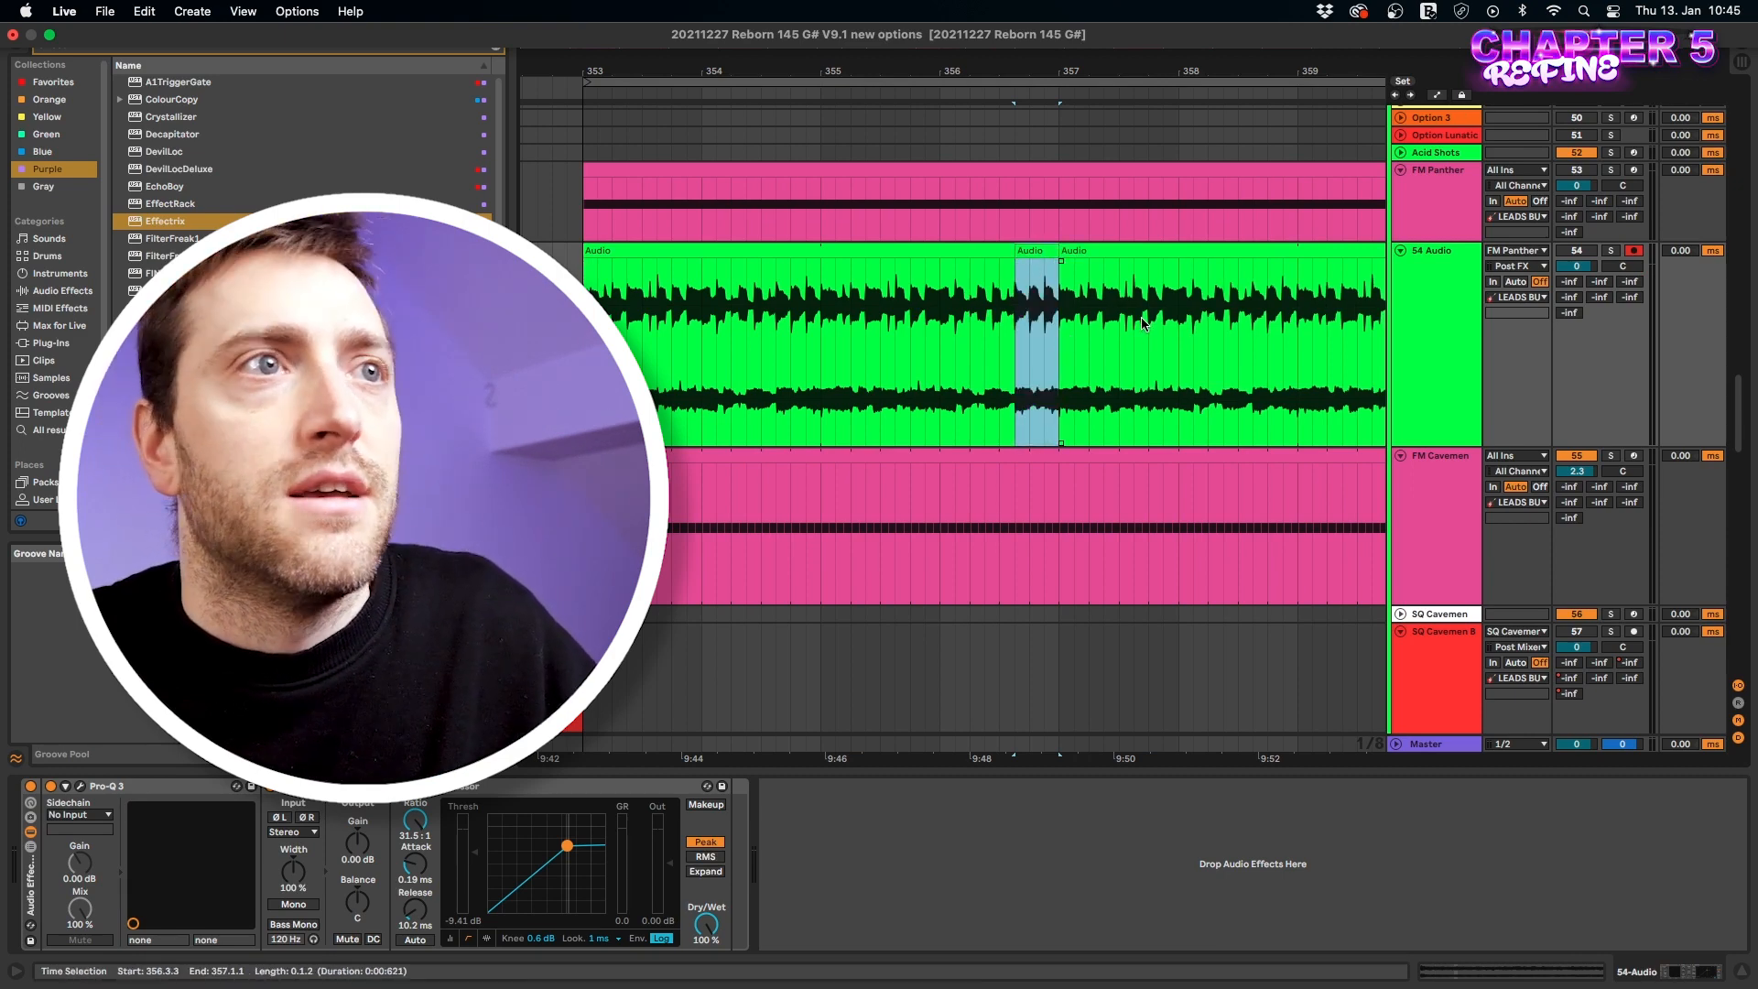
pyautogui.moveTo(1032, 251)
pyautogui.mouseDown()
pyautogui.moveTo(946, 274)
pyautogui.moveTo(1030, 266)
pyautogui.mouseUp()
# Open the first 54 Audio clip section, 353.1.1 to 356.3.3, in the clip editor and examine its waveform.
pyautogui.click(874, 257)
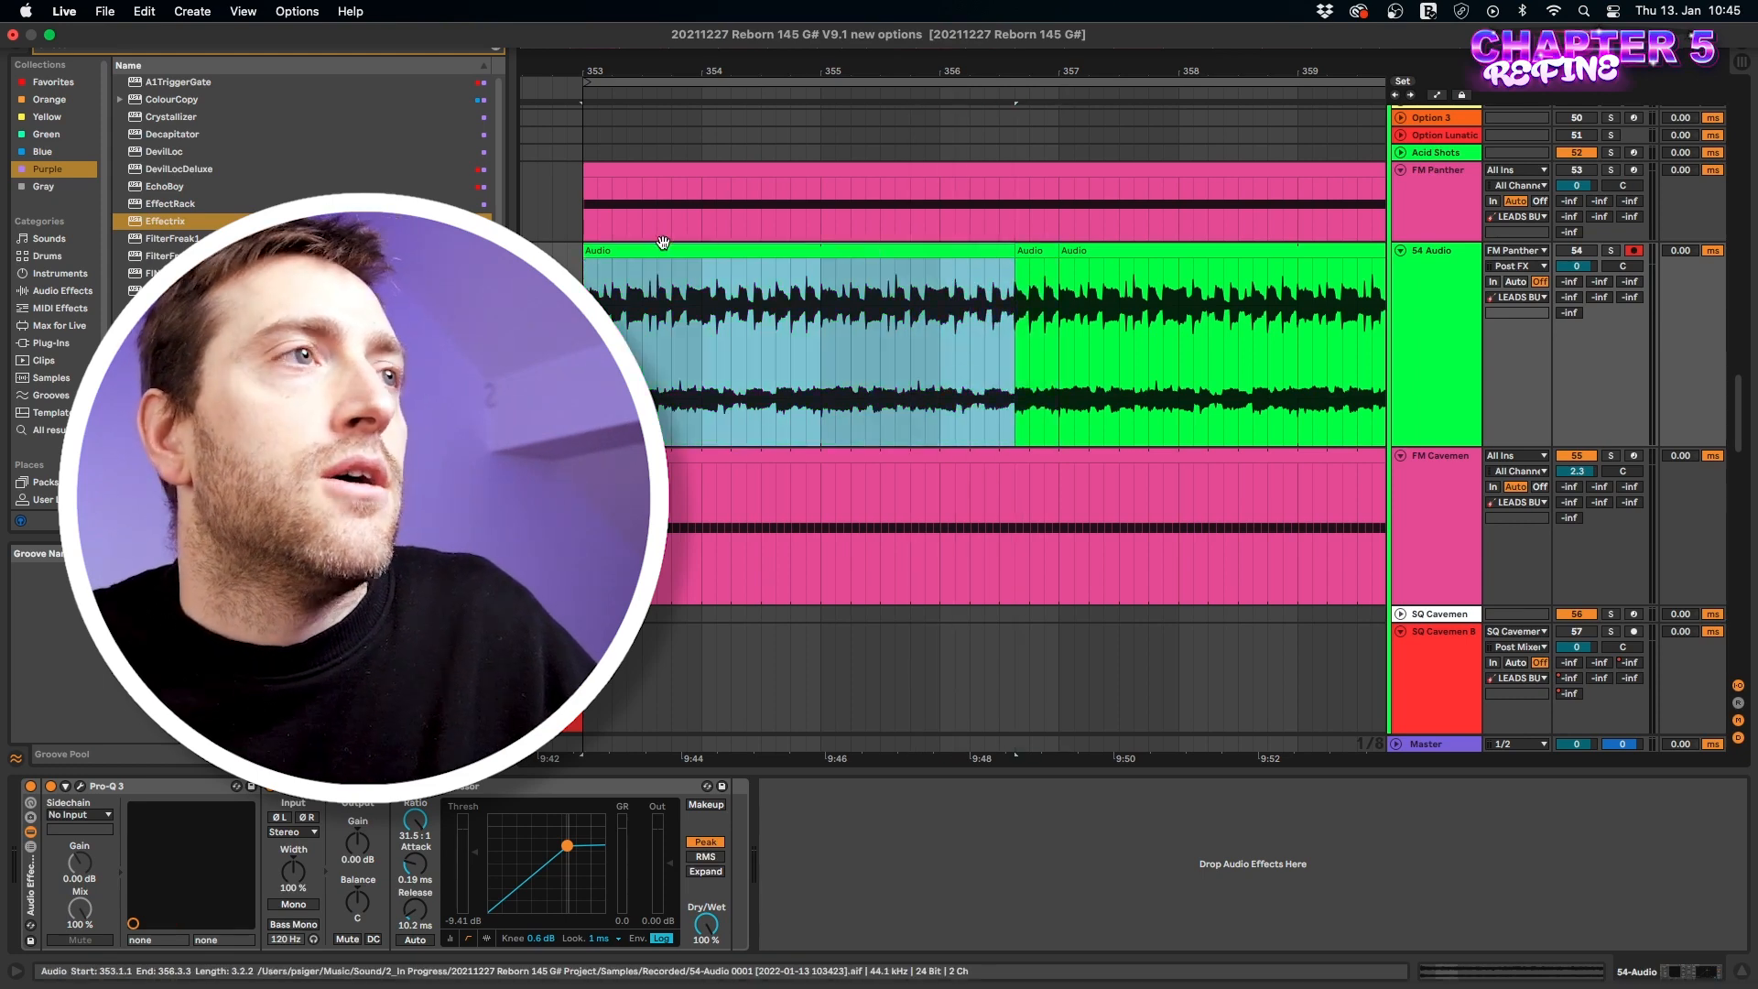
pyautogui.click(1434, 972)
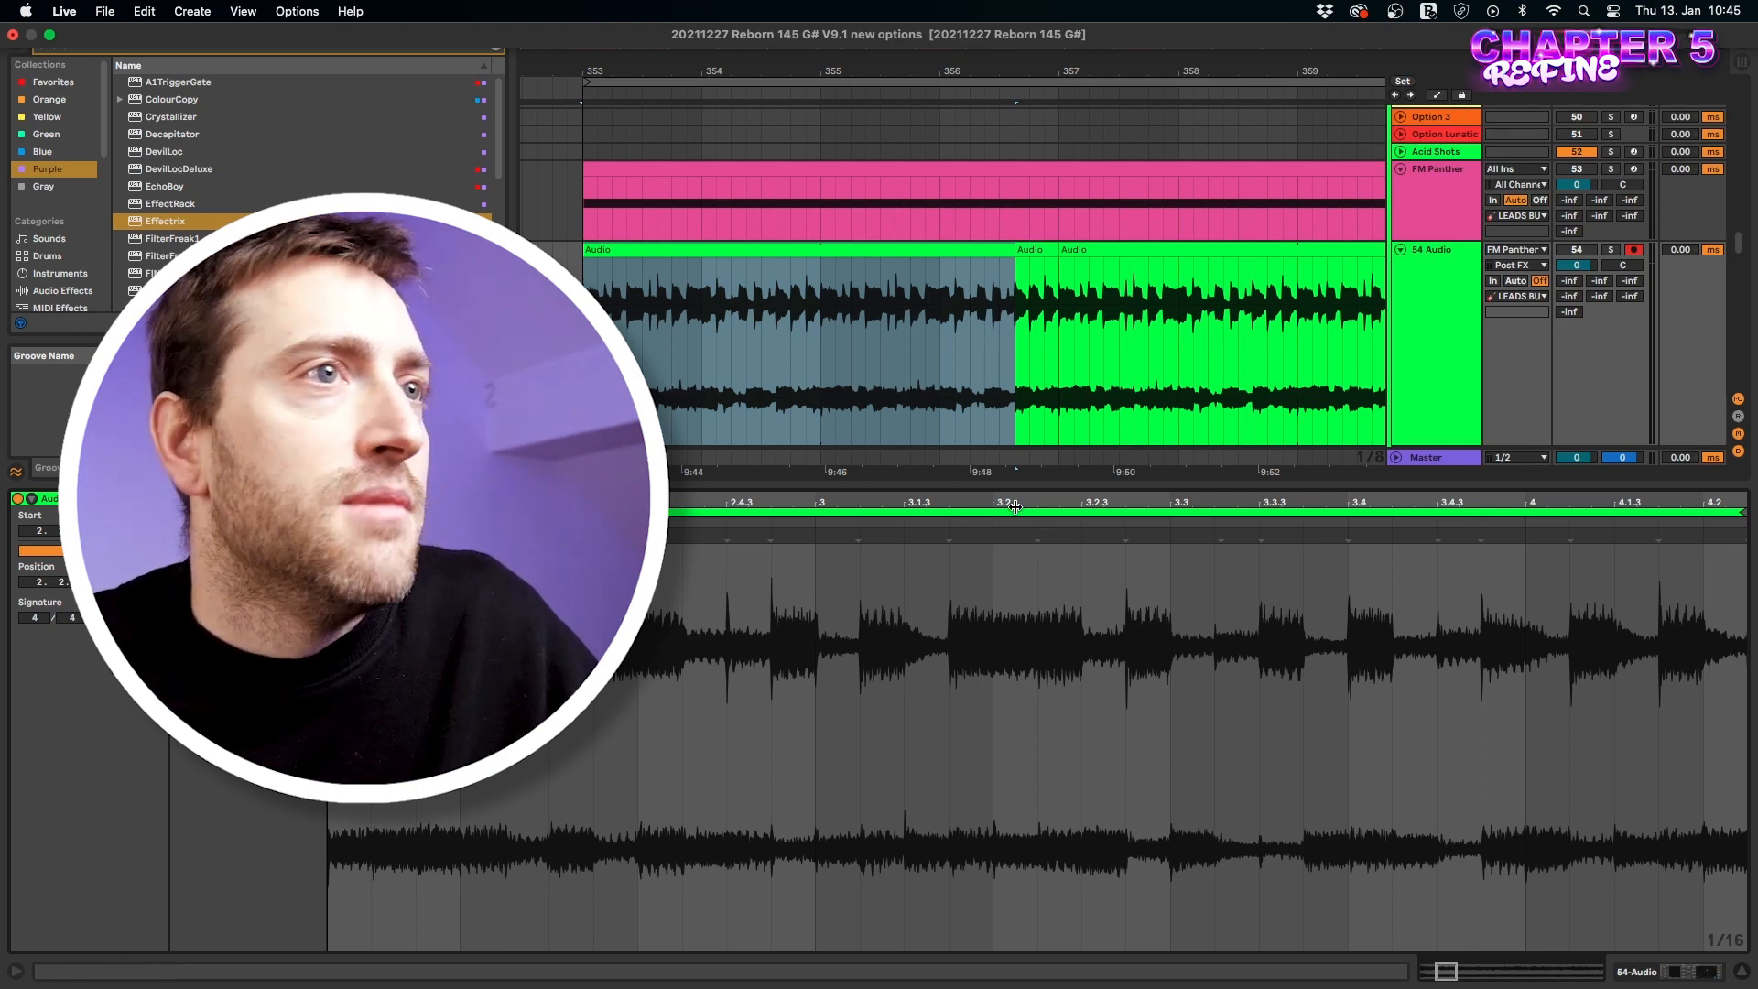
pyautogui.scroll(-3, 1003, 374)
pyautogui.scroll(-3, 1002, 374)
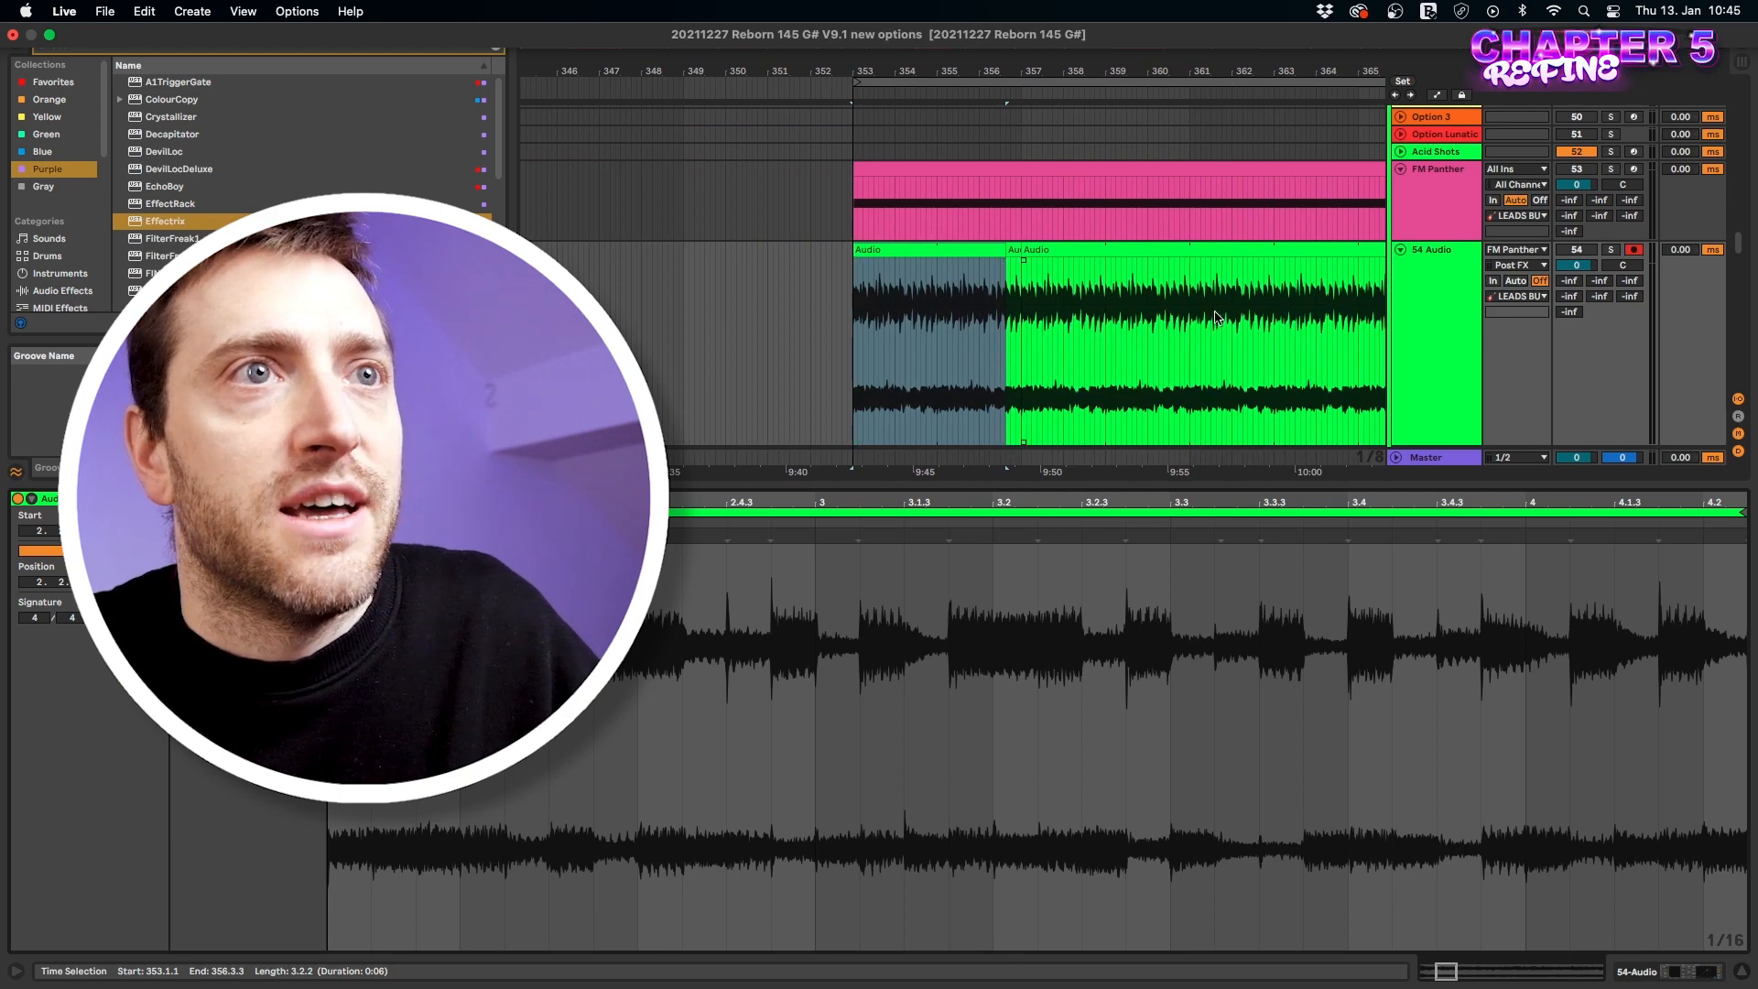
pyautogui.scroll(-3, 1195, 321)
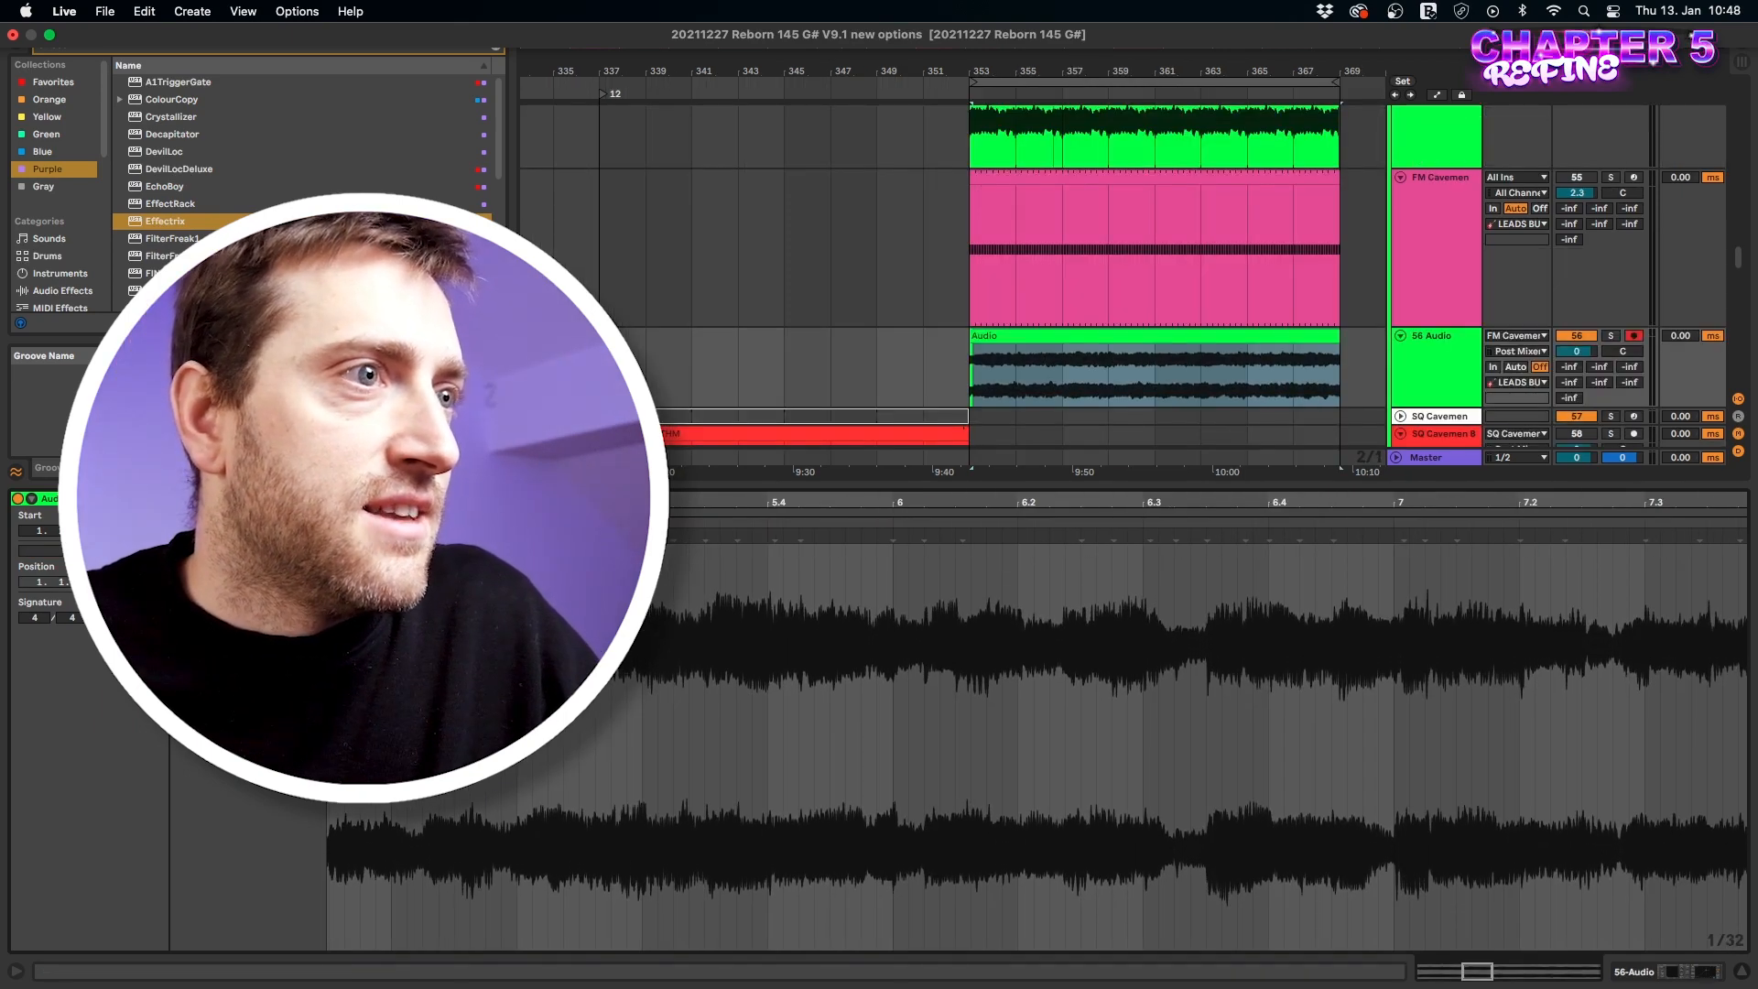
# Loop the two-bar passage from bar 4 to bar 6 in the 56 Audio clip, and try shifting the loop range slightly.
pyautogui.click(1013, 355)
pyautogui.click(852, 745)
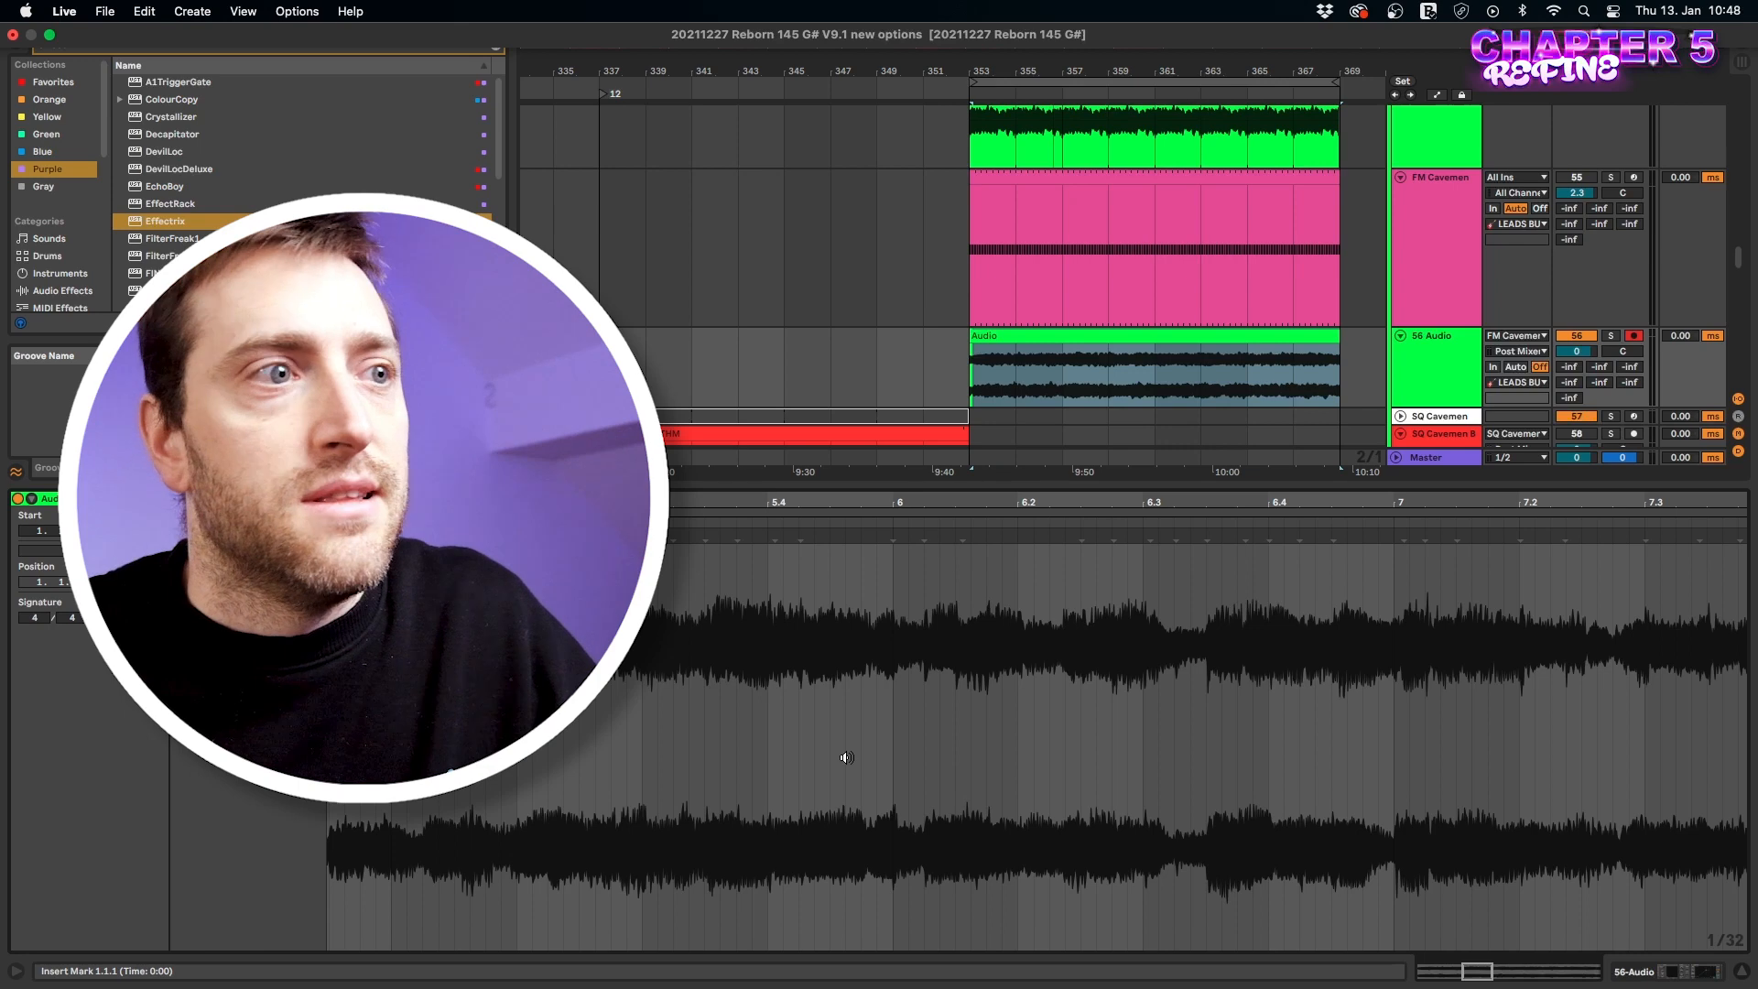
pyautogui.scroll(-3, 814, 693)
pyautogui.scroll(-3, 814, 694)
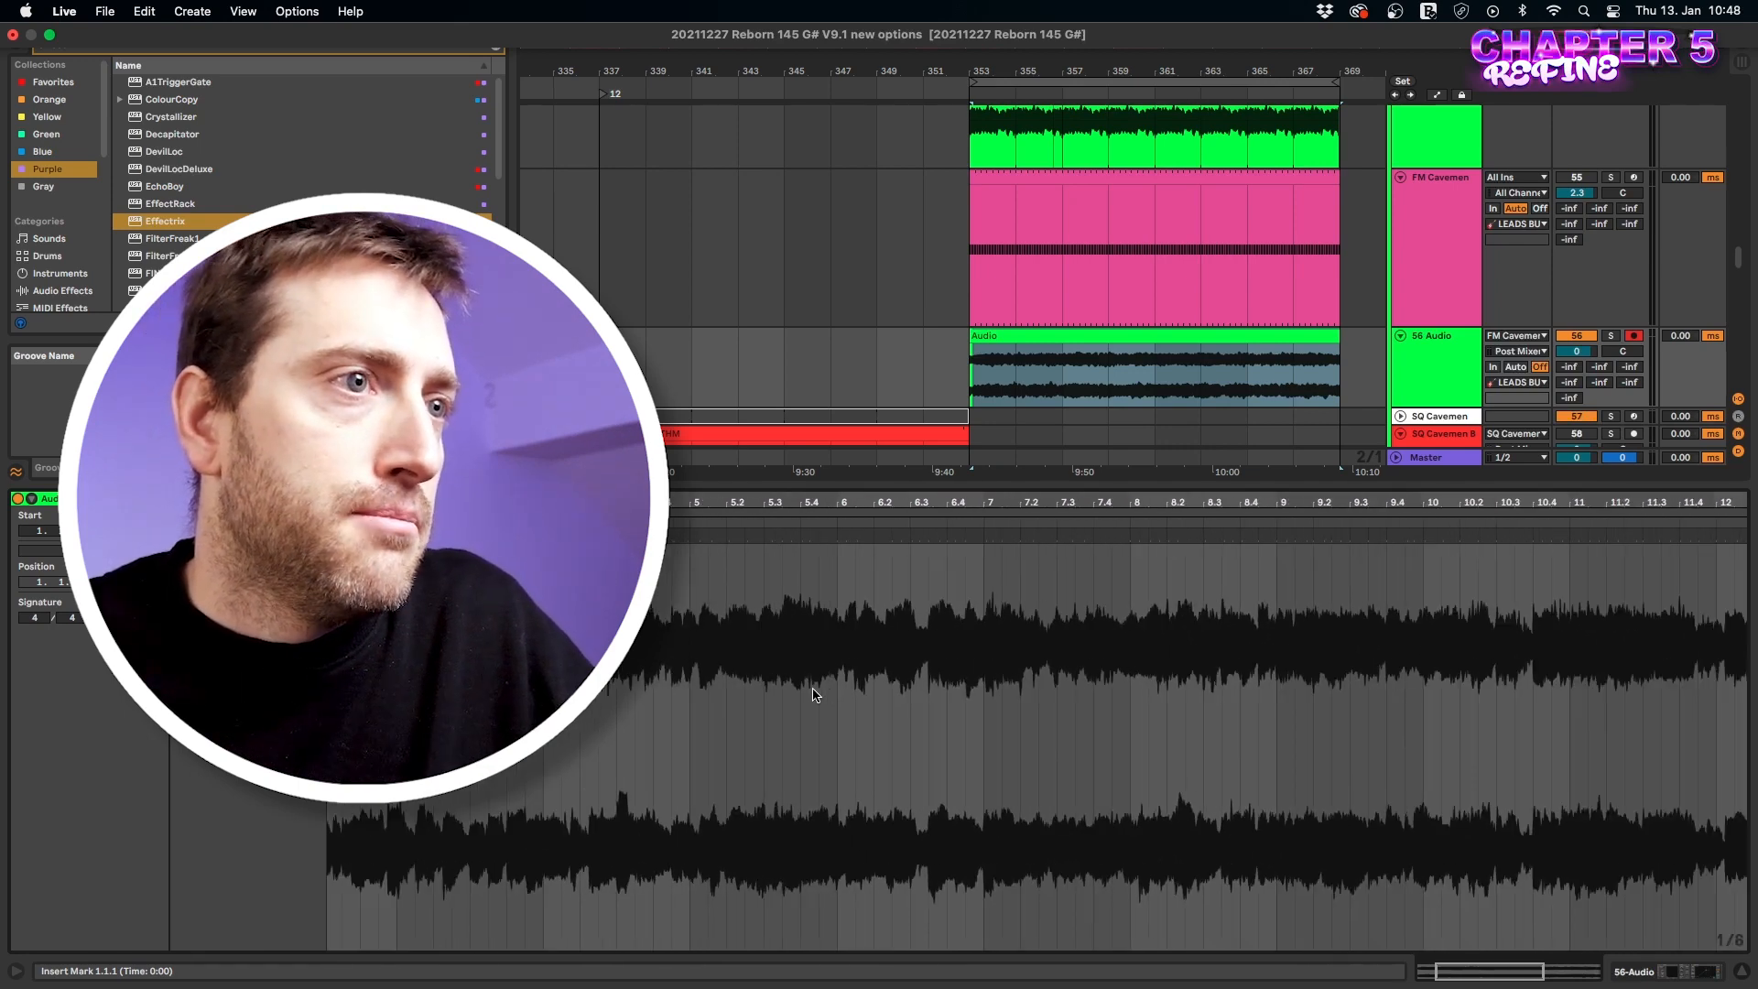
pyautogui.moveTo(604, 568); pyautogui.dragTo(828, 575)
pyautogui.press('super+l')
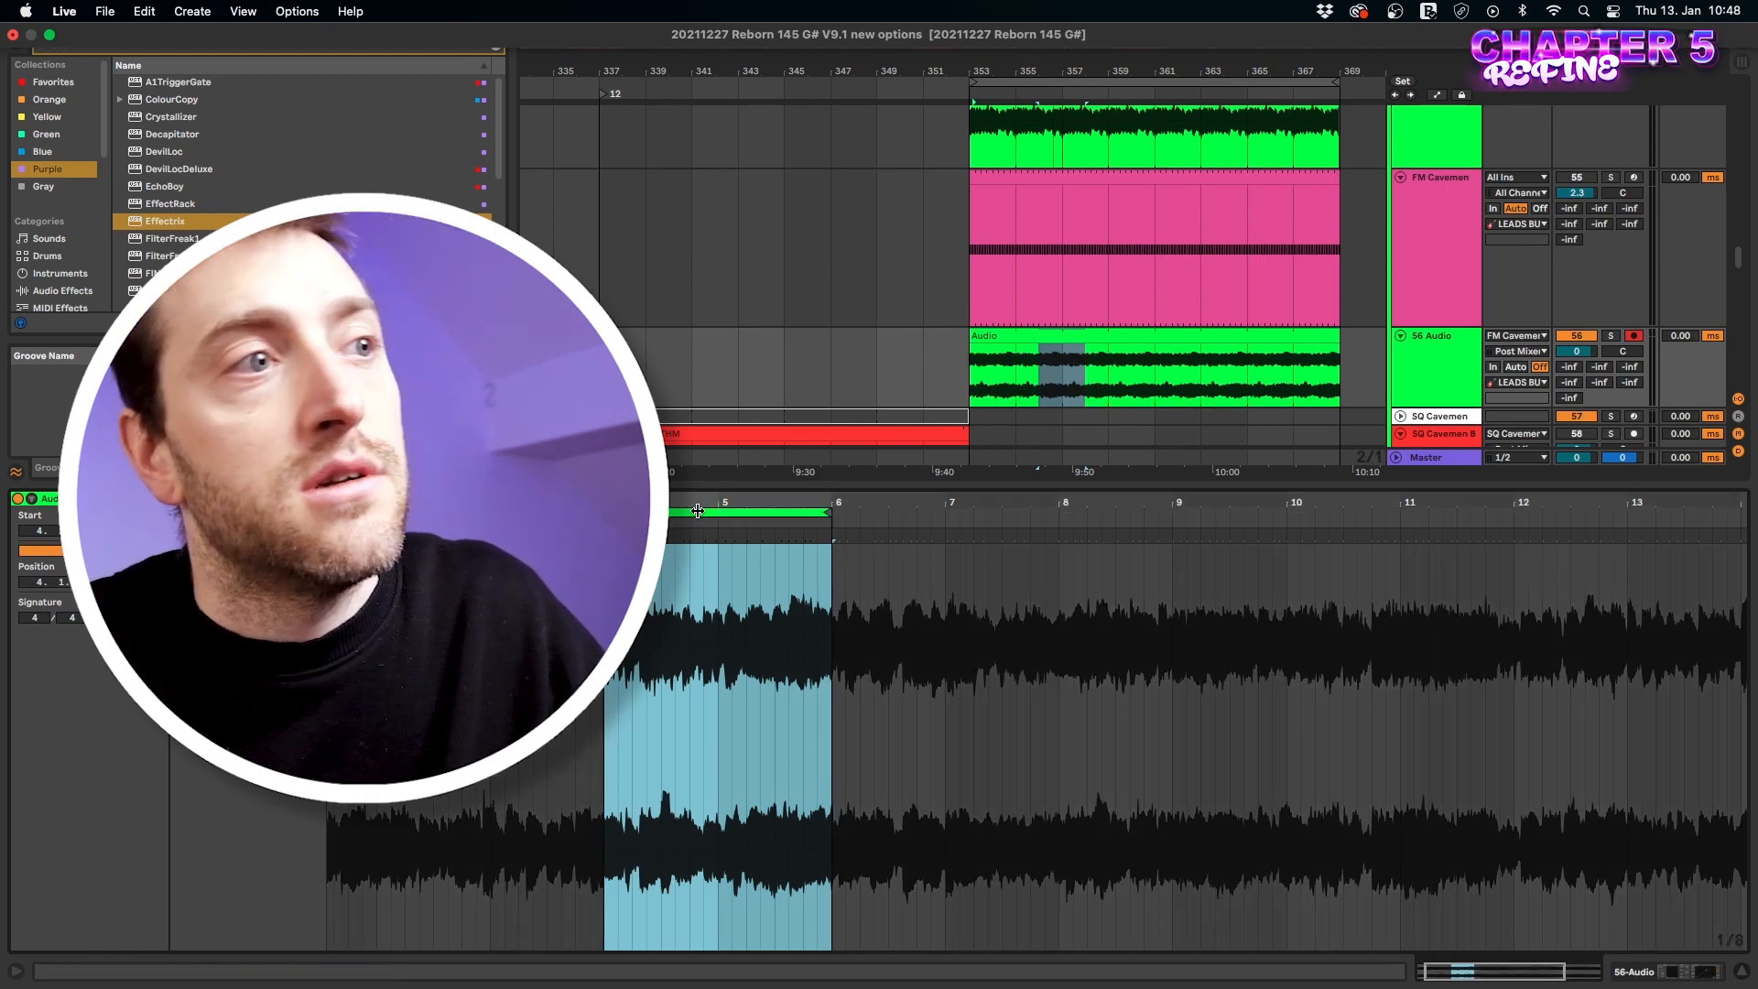
pyautogui.moveTo(655, 514)
pyautogui.mouseDown()
pyautogui.moveTo(707, 514)
pyautogui.moveTo(642, 513)
pyautogui.moveTo(670, 514)
pyautogui.mouseUp()
pyautogui.moveTo(670, 514); pyautogui.dragTo(658, 514)
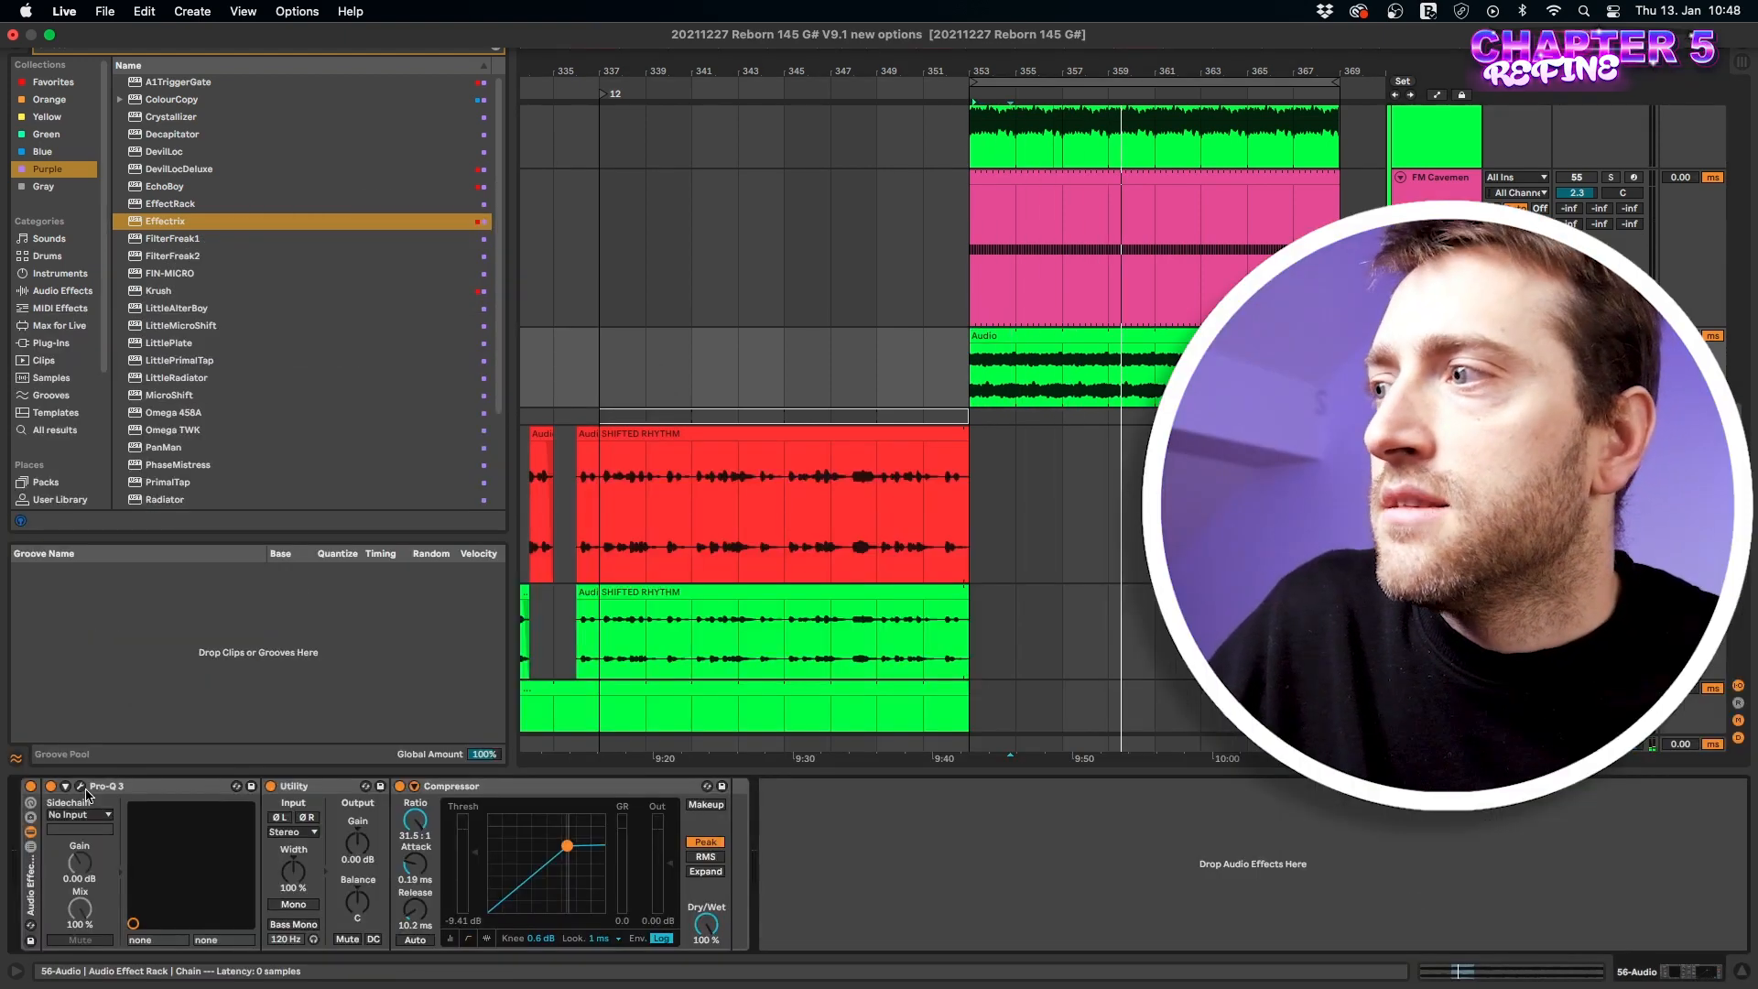
# Steepen the low cut in the 56 Audio track's Pro-Q 3 to 30 dB/oct and lower its cutoff frequency.
pyautogui.click(81, 787)
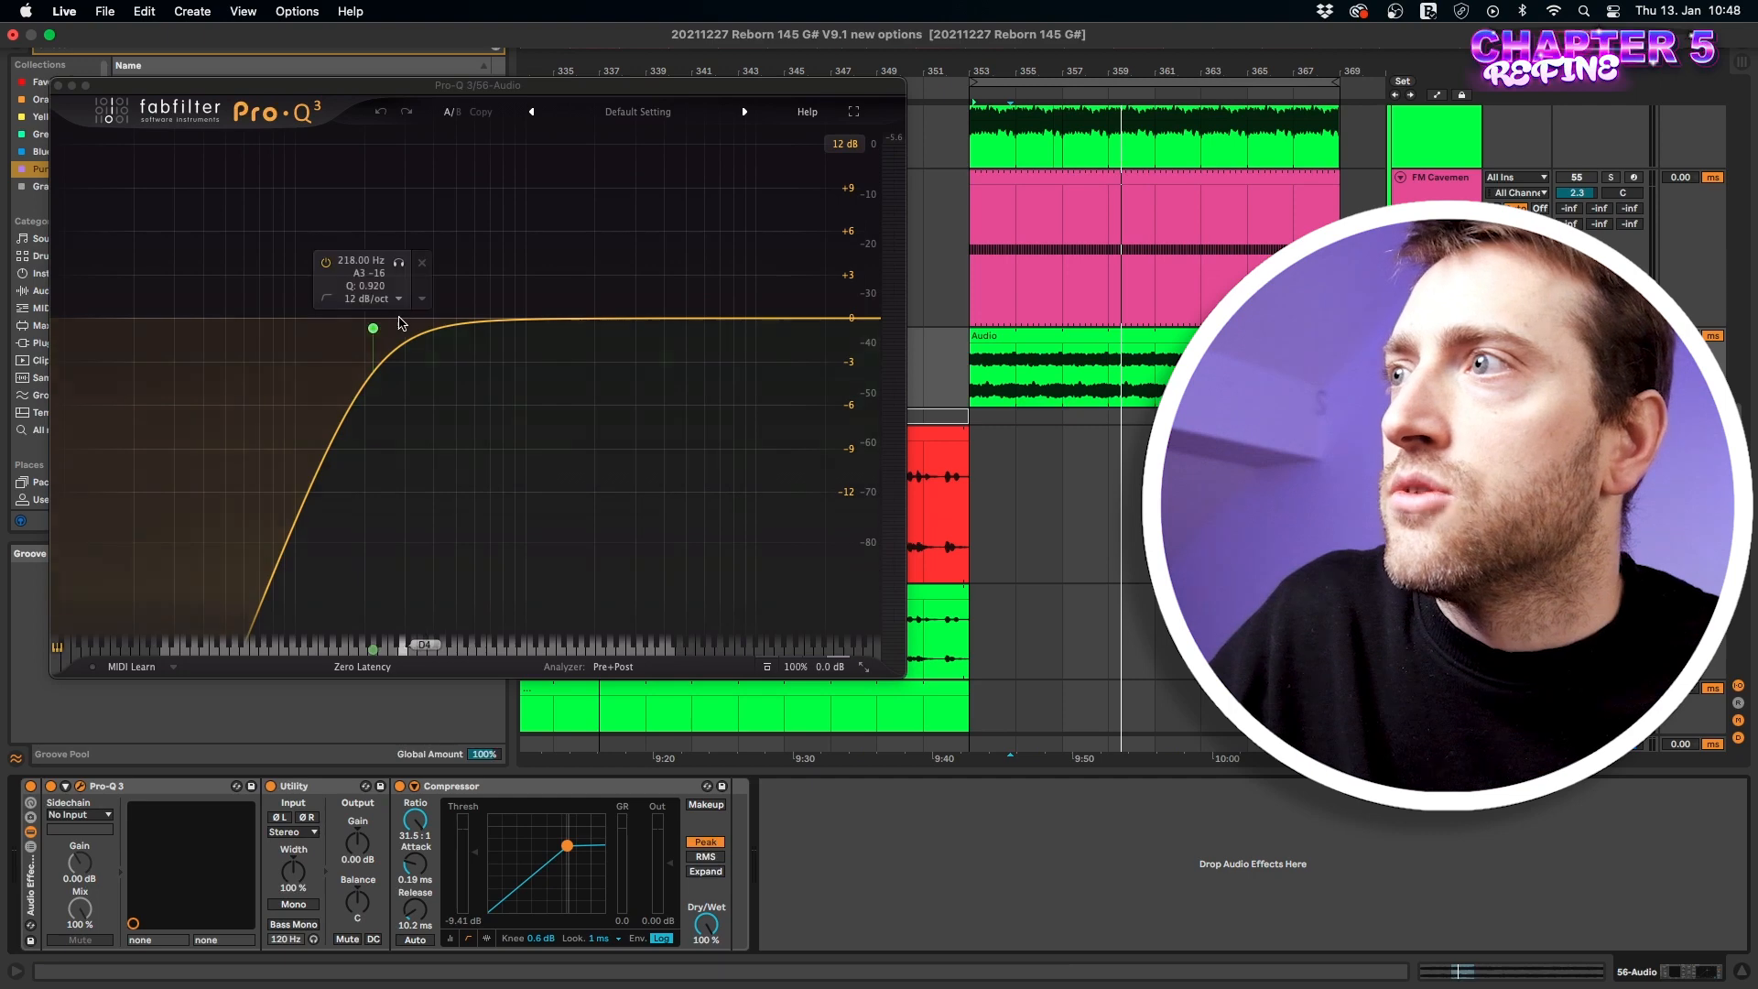
pyautogui.scroll(1, 373, 328)
pyautogui.moveTo(373, 328); pyautogui.dragTo(315, 331)
pyautogui.scroll(1, 329, 329)
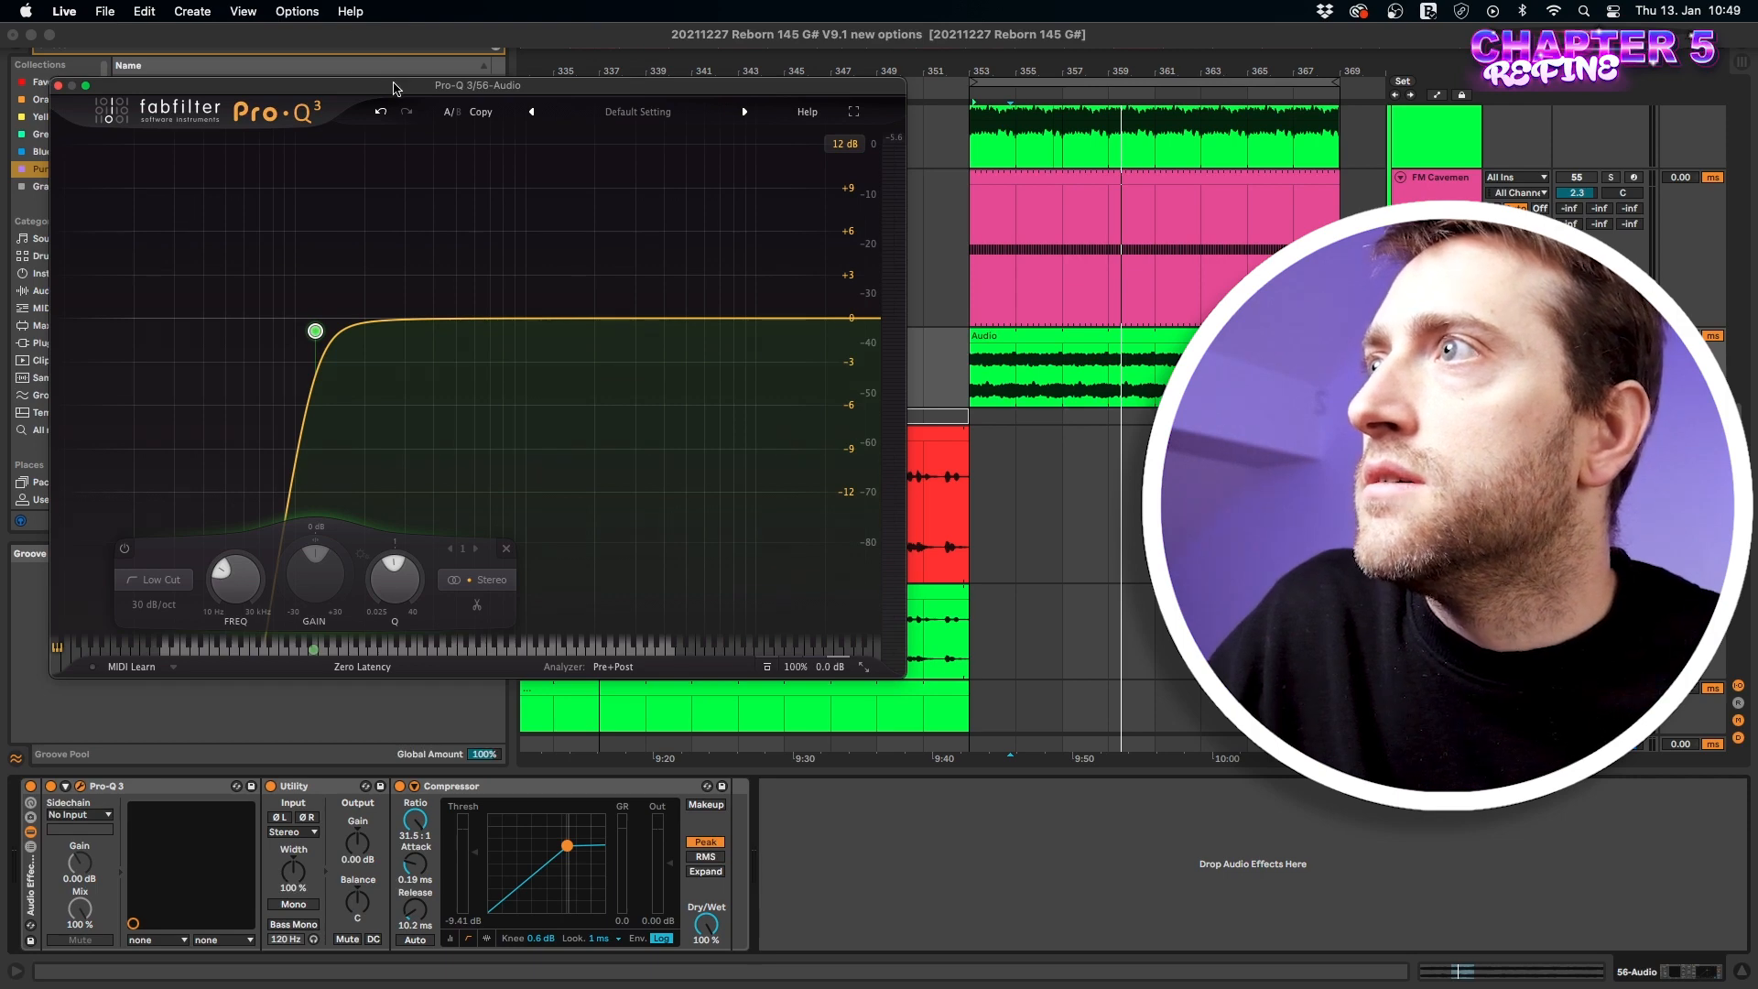
# Add a bell boost of about 4 dB near 670 Hz in Pro-Q 3, and sweep it toward lower frequencies.
pyautogui.moveTo(394, 87); pyautogui.dragTo(610, 208)
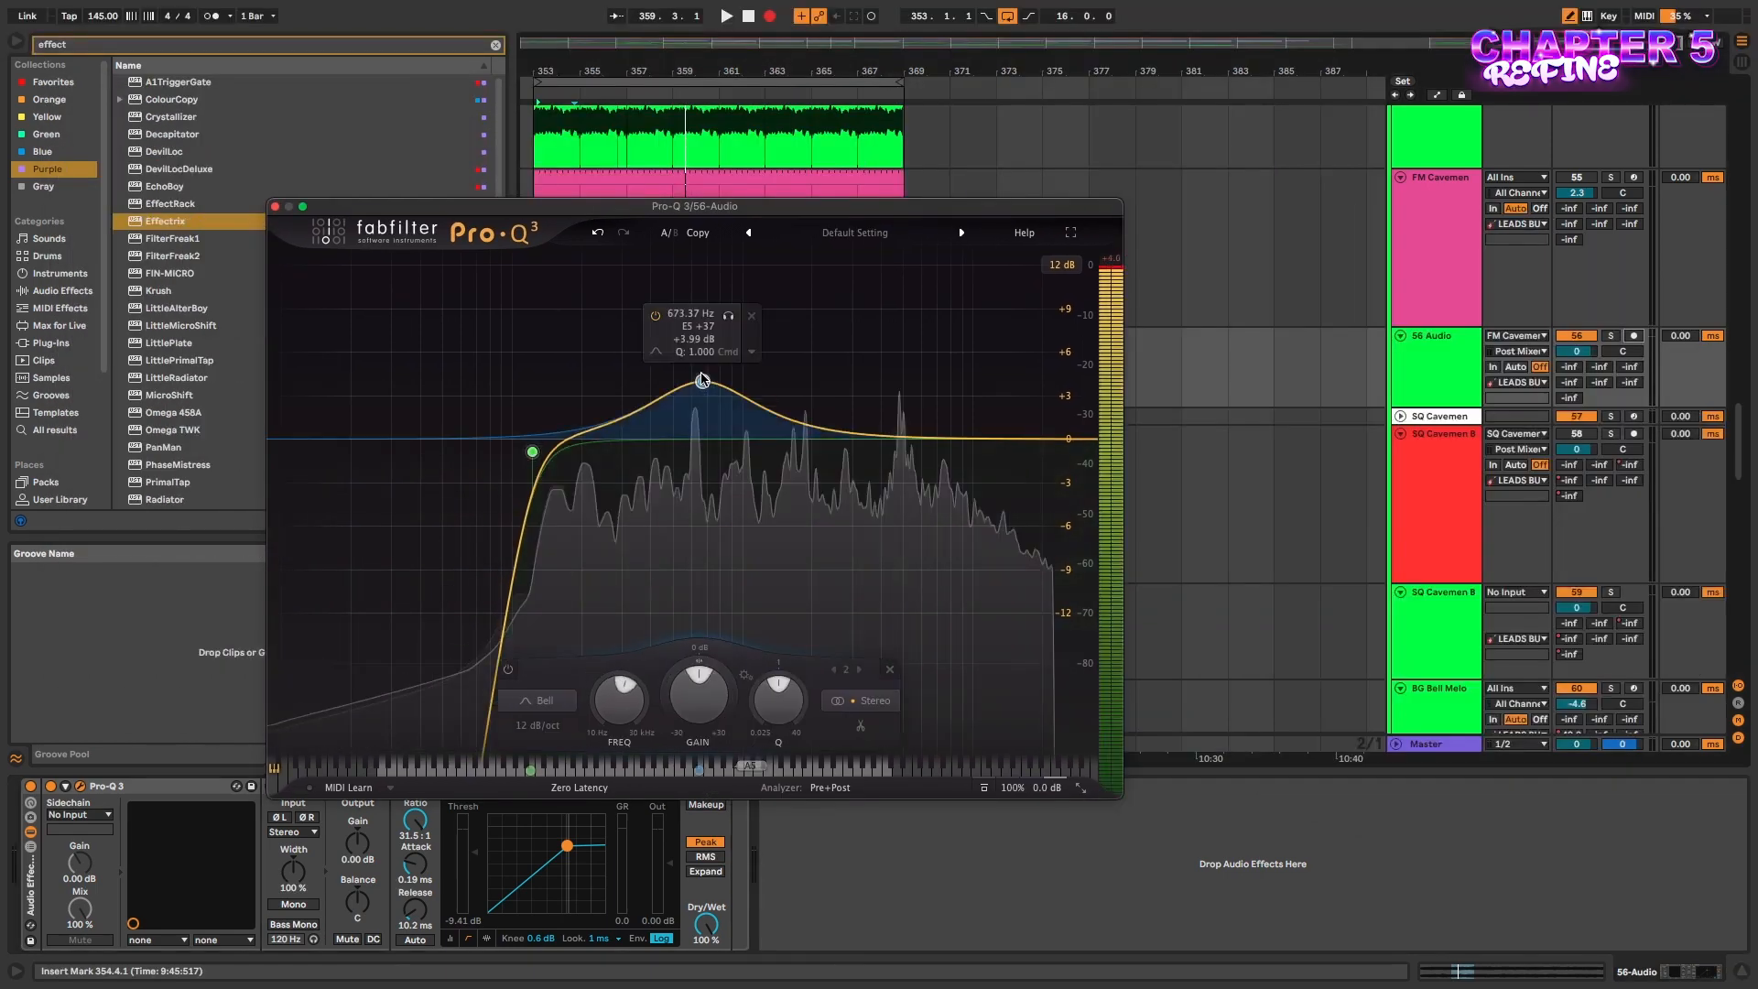
pyautogui.moveTo(726, 396); pyautogui.dragTo(677, 403)
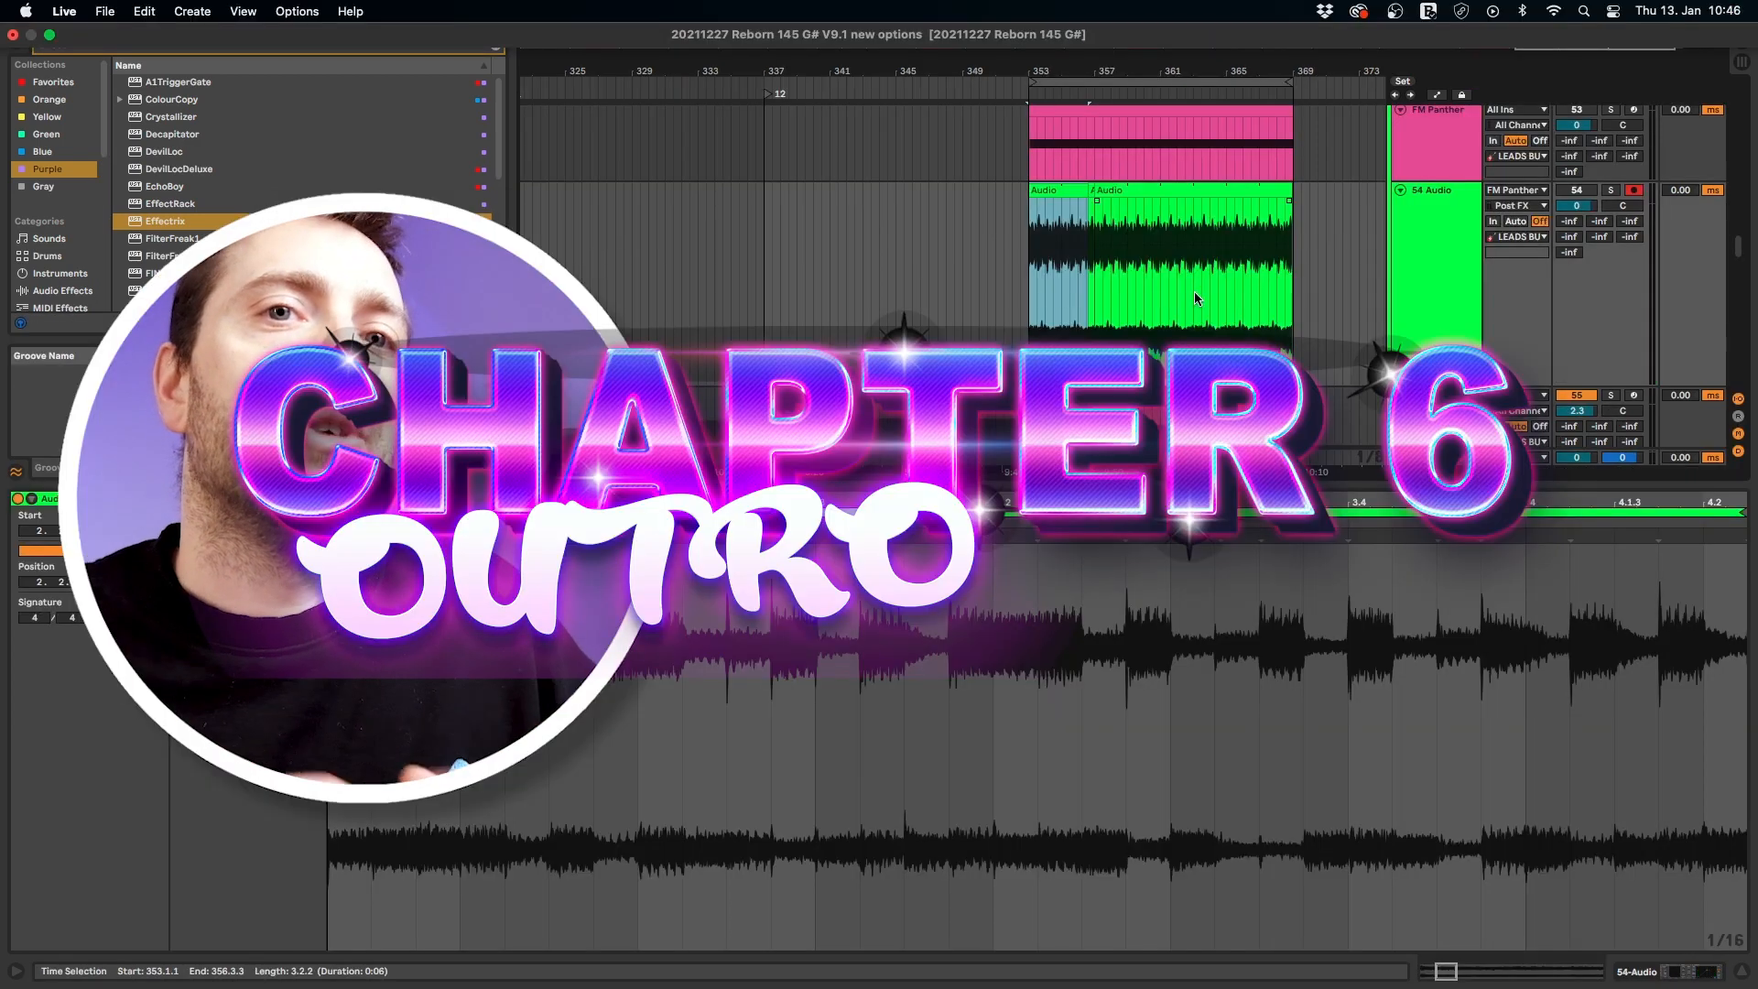